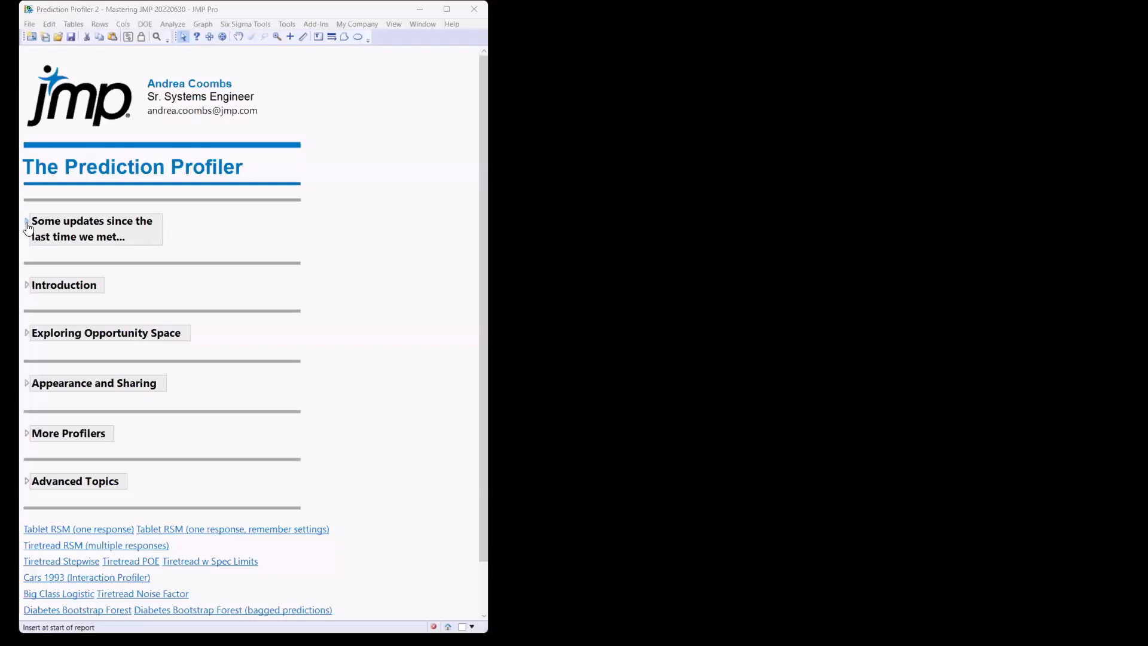
- Expand the section on updates since the last meeting to review it, and collapse it again
{"action": "left_click", "coordinate": [27, 222]}
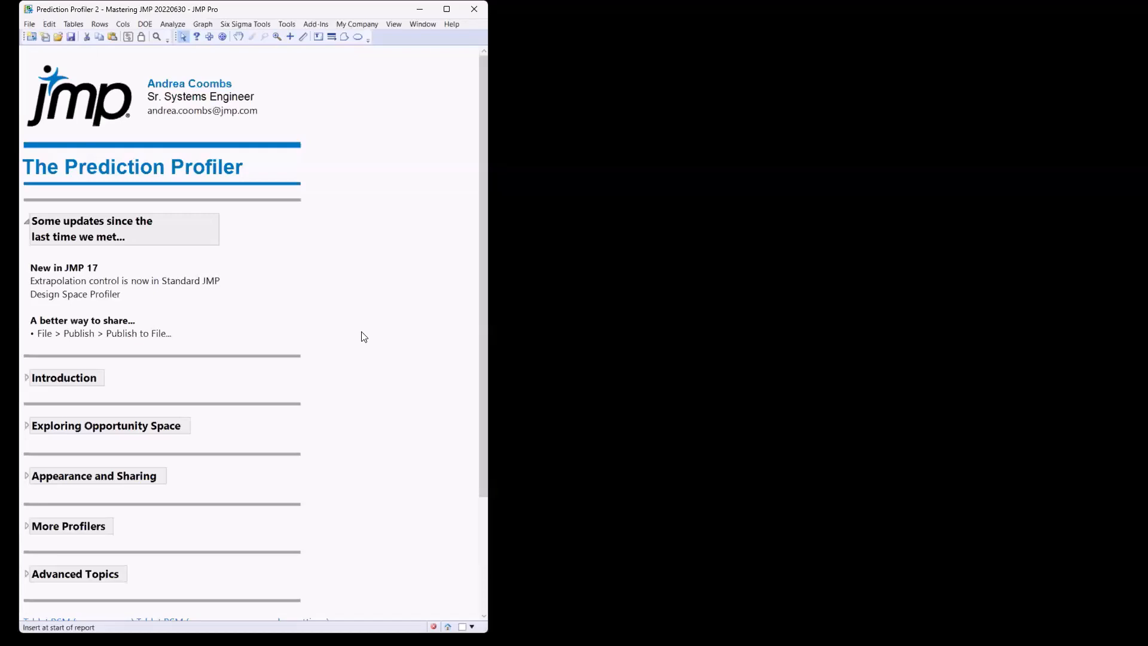
{"action": "left_click", "coordinate": [24, 224]}
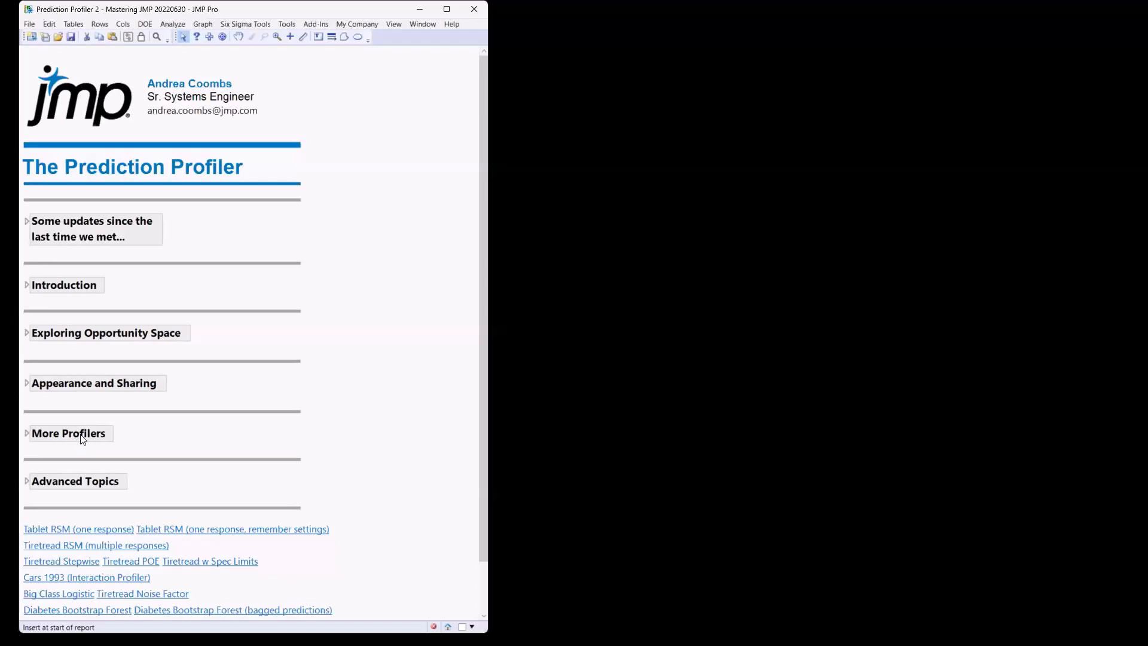
- Expand the Appearance and Sharing section of the journal and its Appearance topic
{"action": "left_click", "coordinate": [27, 385]}
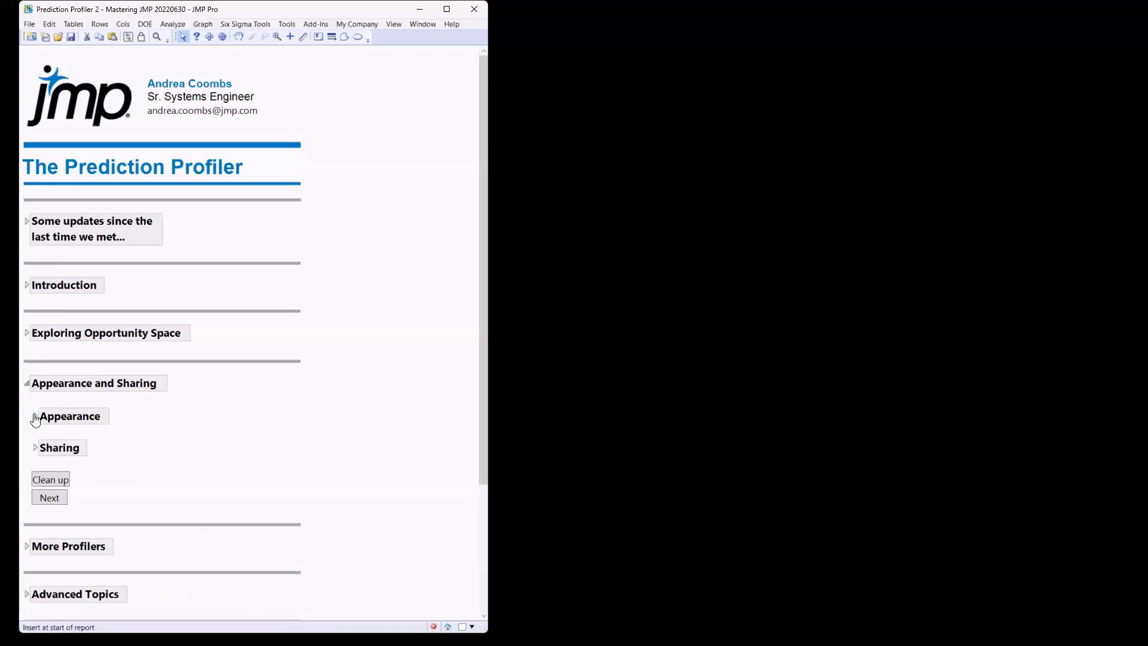
{"action": "left_click", "coordinate": [34, 417]}
{"action": "scroll", "coordinate": [356, 476], "scroll_direction": "down", "scroll_amount": 4}
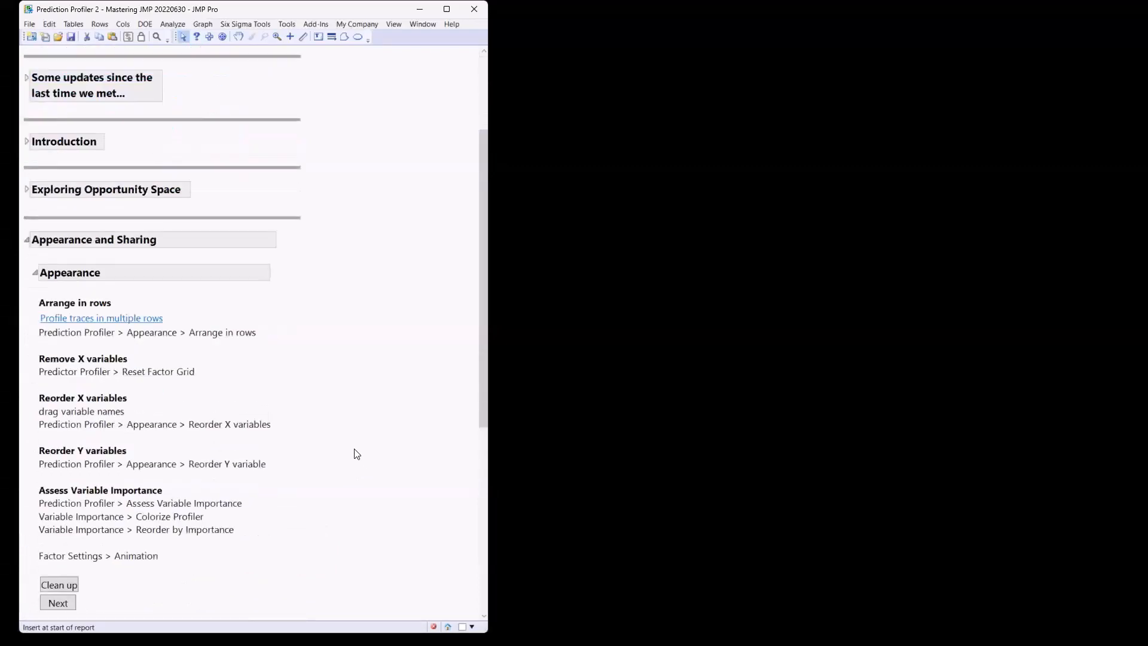
- Open the Diabetes Bootstrap Forest example from the journal's list of links
{"action": "scroll", "coordinate": [357, 454], "scroll_direction": "down", "scroll_amount": 4}
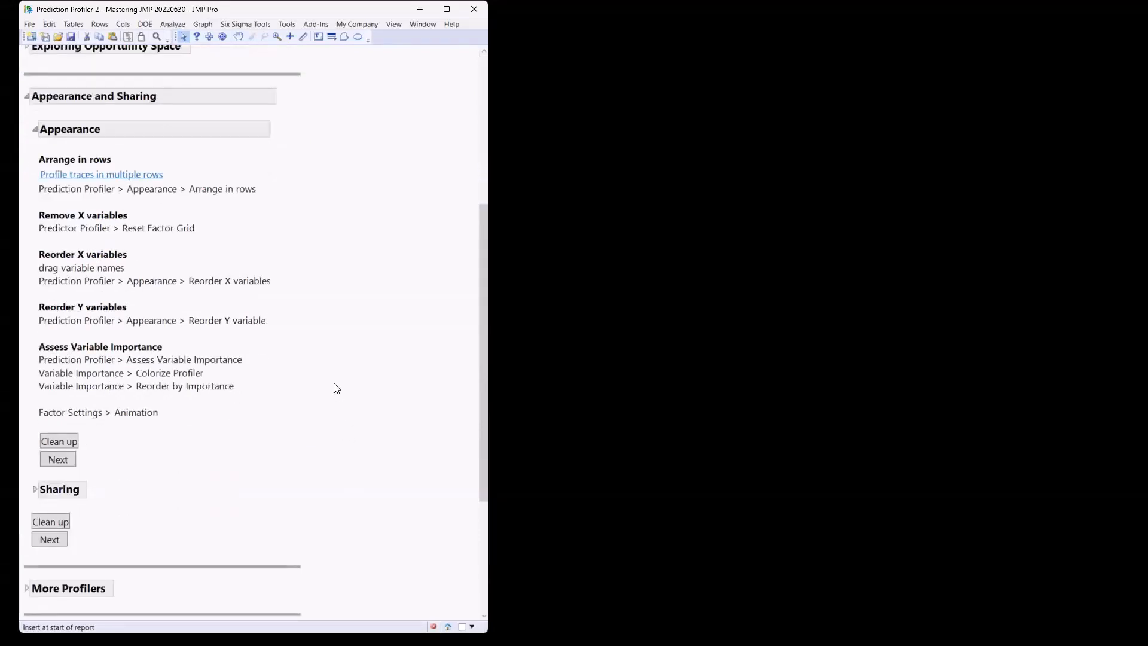
{"action": "scroll", "coordinate": [336, 389], "scroll_direction": "down", "scroll_amount": 1}
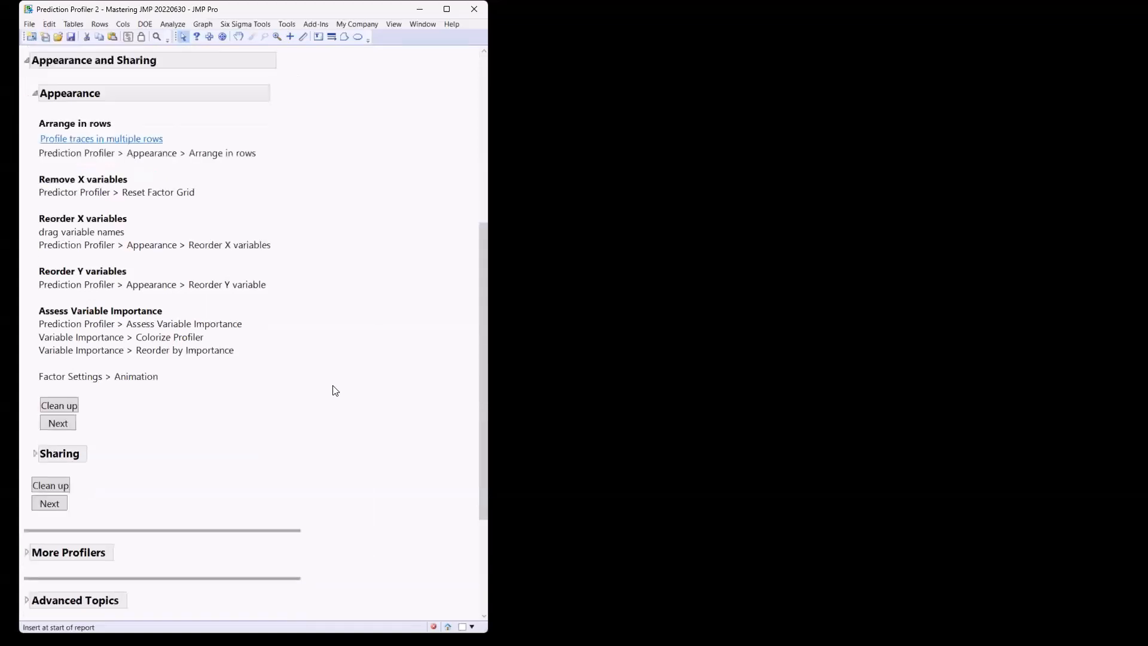
{"action": "scroll", "coordinate": [336, 390], "scroll_direction": "down", "scroll_amount": 3}
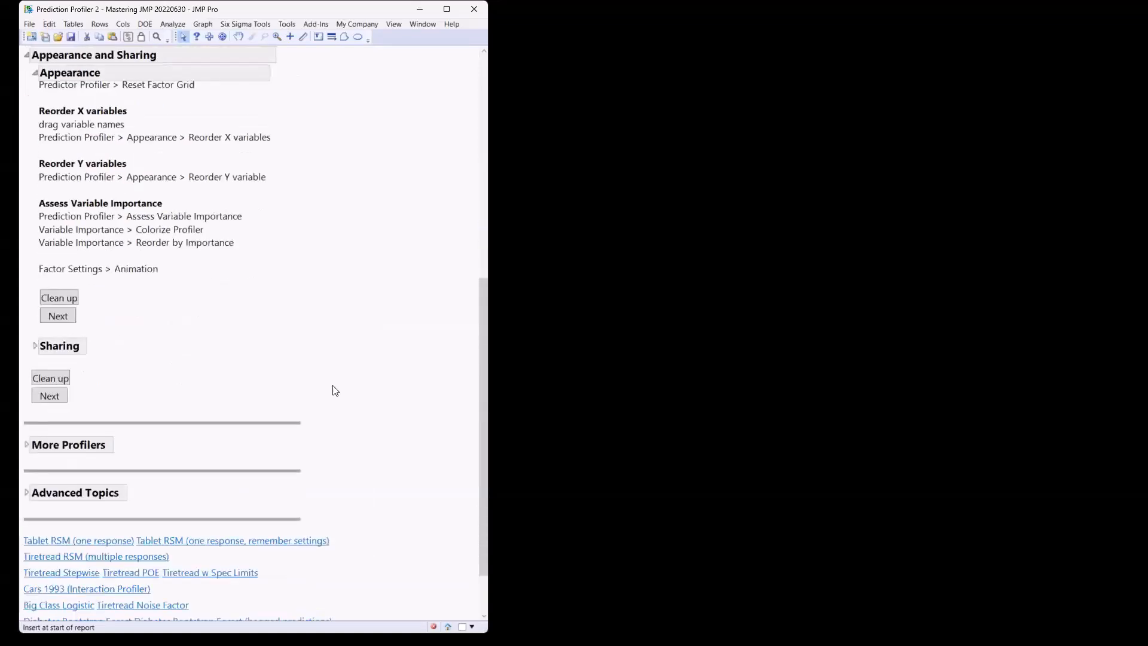
{"action": "scroll", "coordinate": [336, 390], "scroll_direction": "down", "scroll_amount": 2}
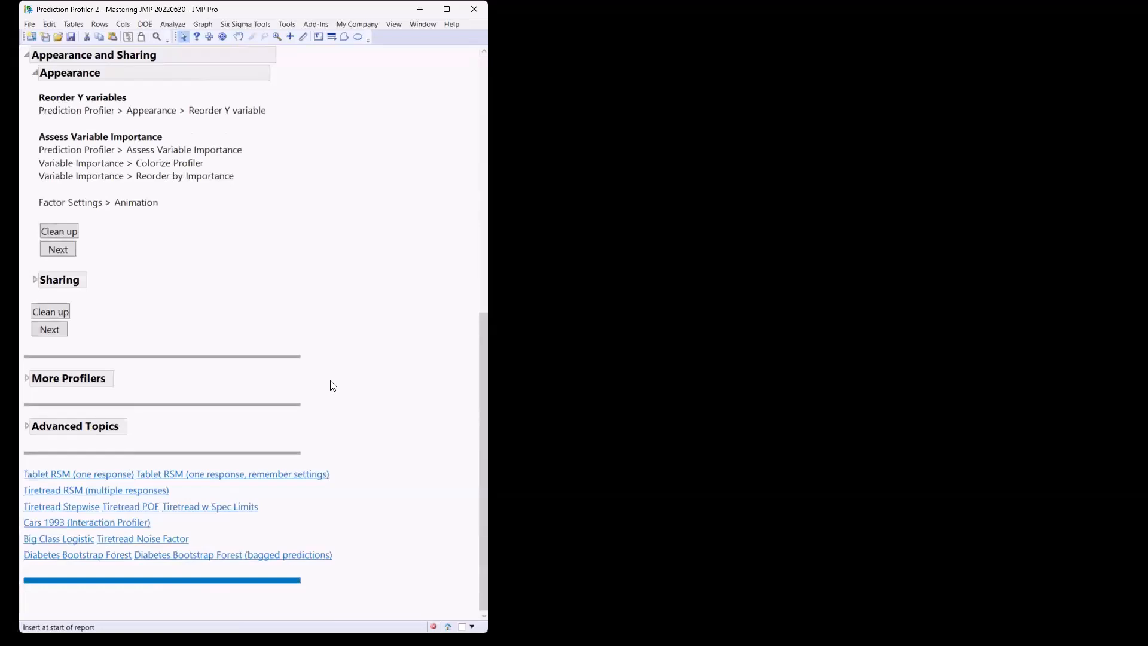
{"action": "left_click", "coordinate": [76, 560]}
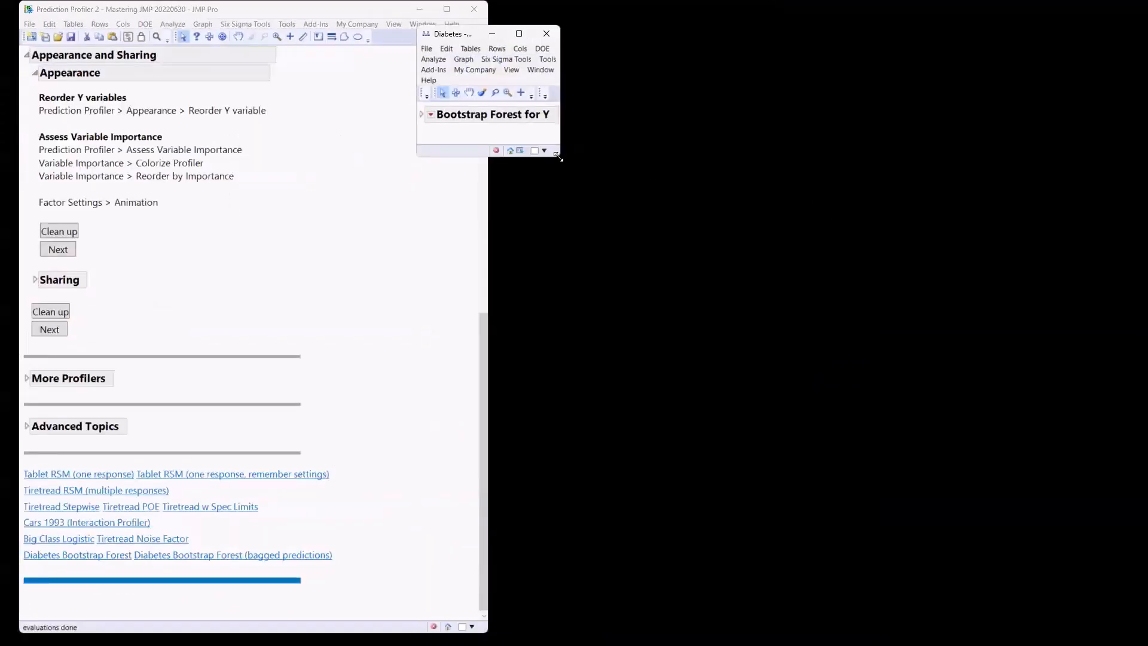
- Expand the Bootstrap Forest for Y report and enlarge its window until both rows of Prediction Profiler plots fit
{"action": "left_click", "coordinate": [422, 93]}
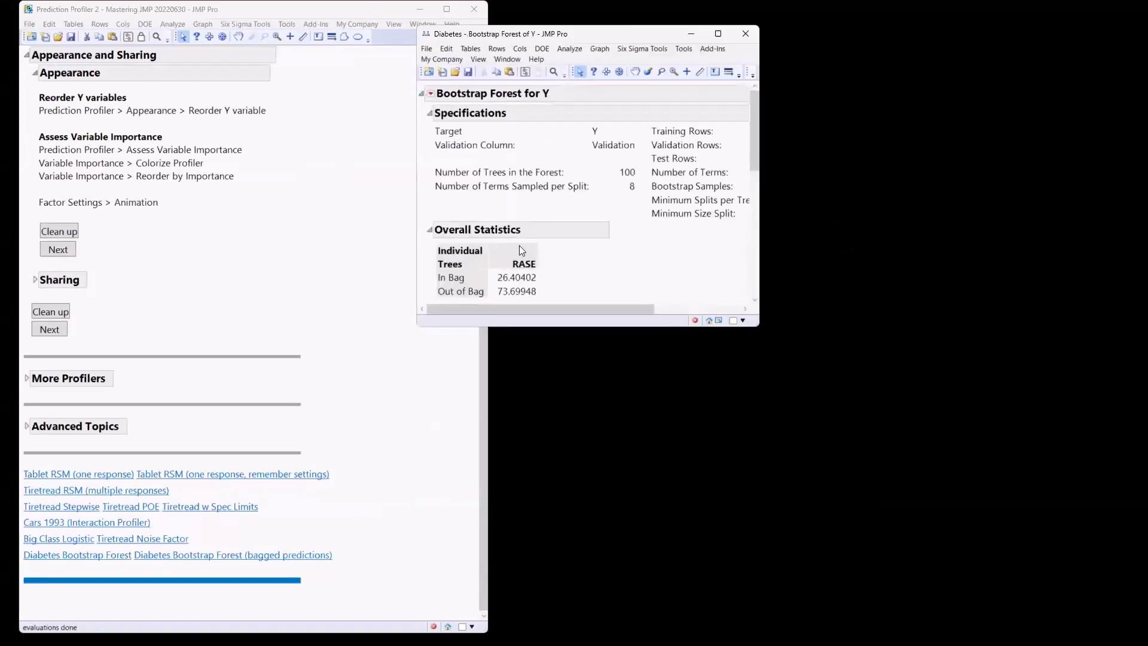
{"action": "scroll", "coordinate": [519, 253], "scroll_direction": "down", "scroll_amount": 5}
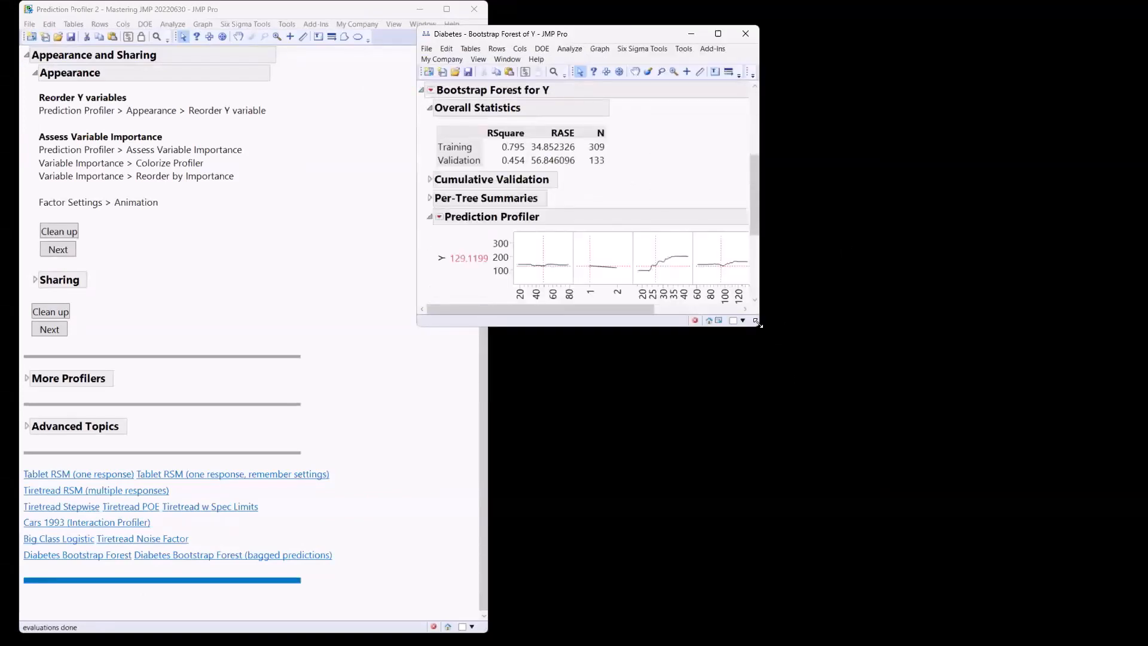
{"action": "left_click_drag", "start_coordinate": [758, 323], "coordinate": [977, 516]}
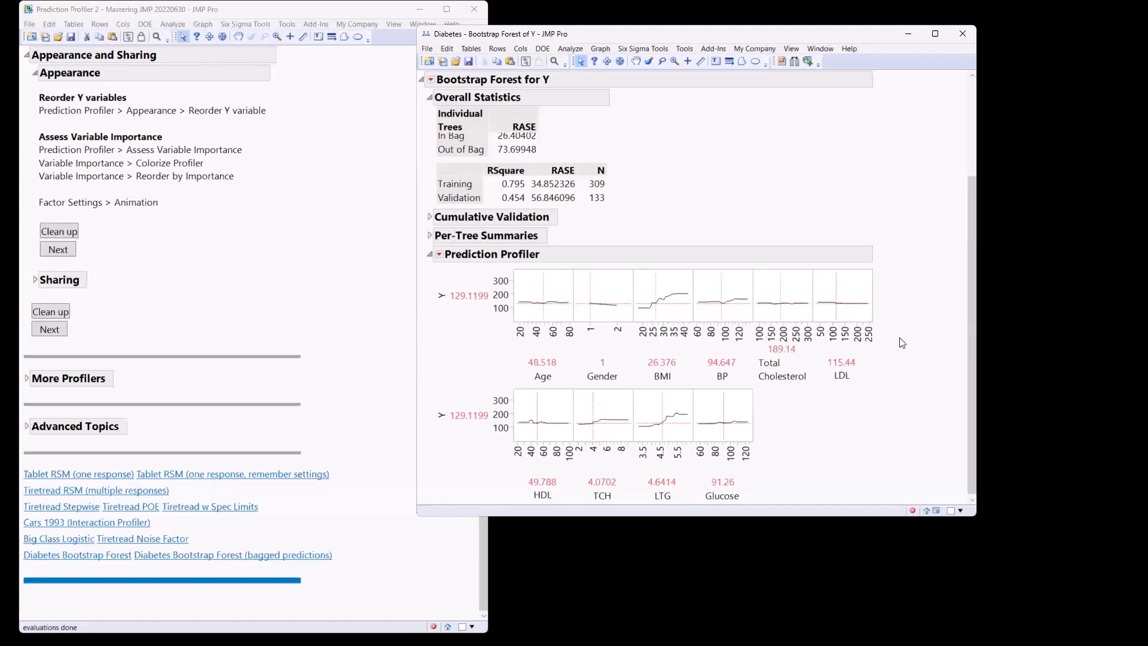
- Arrange the Prediction Profiler in rows of 10 plots across
{"action": "left_click", "coordinate": [188, 301]}
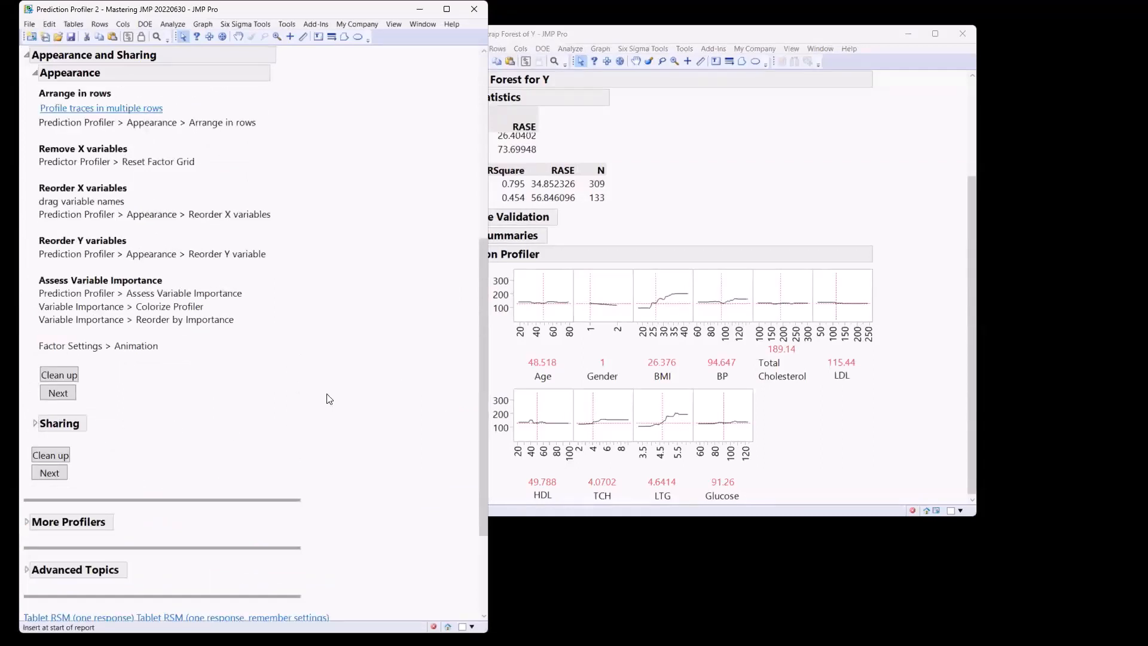
{"action": "left_click", "coordinate": [839, 417]}
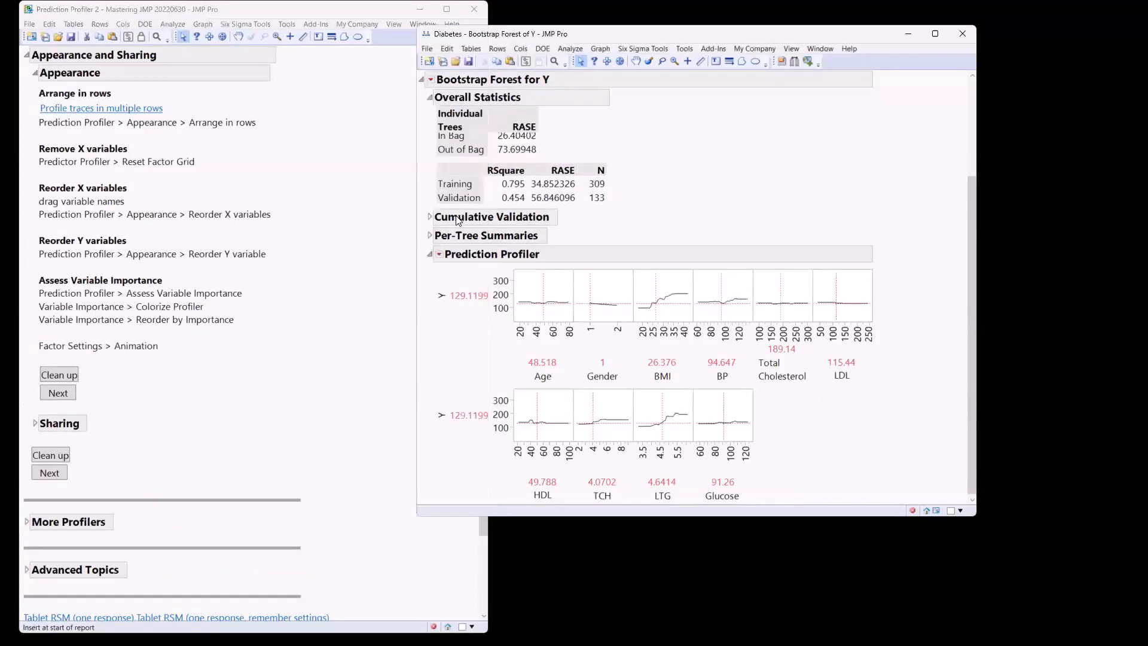
{"action": "left_click", "coordinate": [440, 255]}
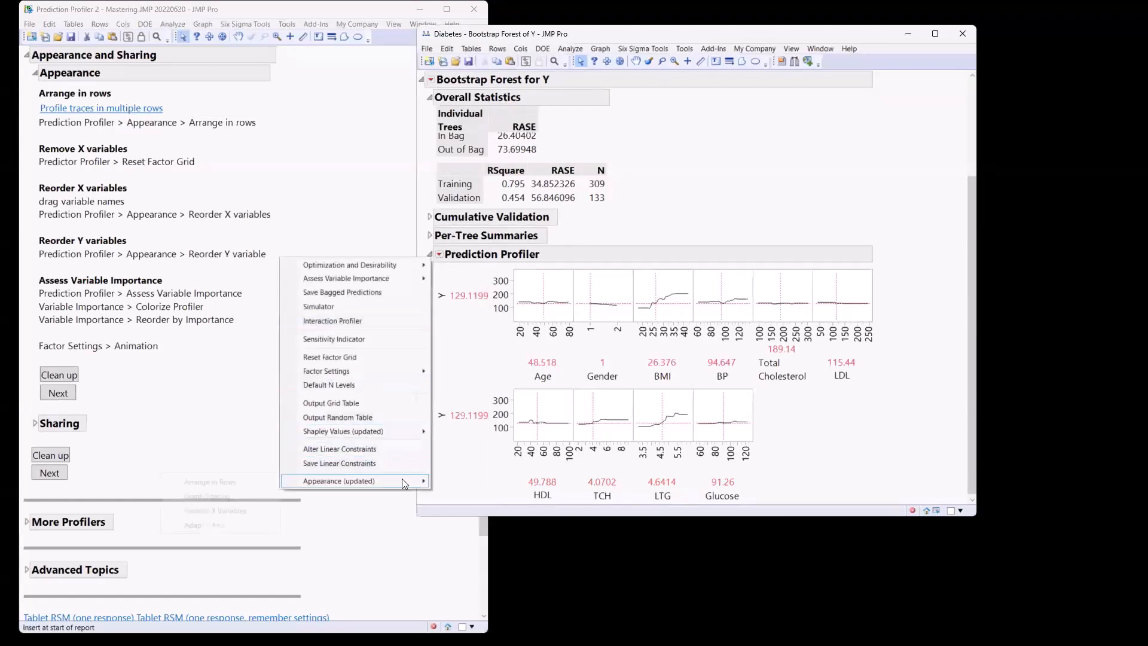
{"action": "mouse_move", "coordinate": [403, 480]}
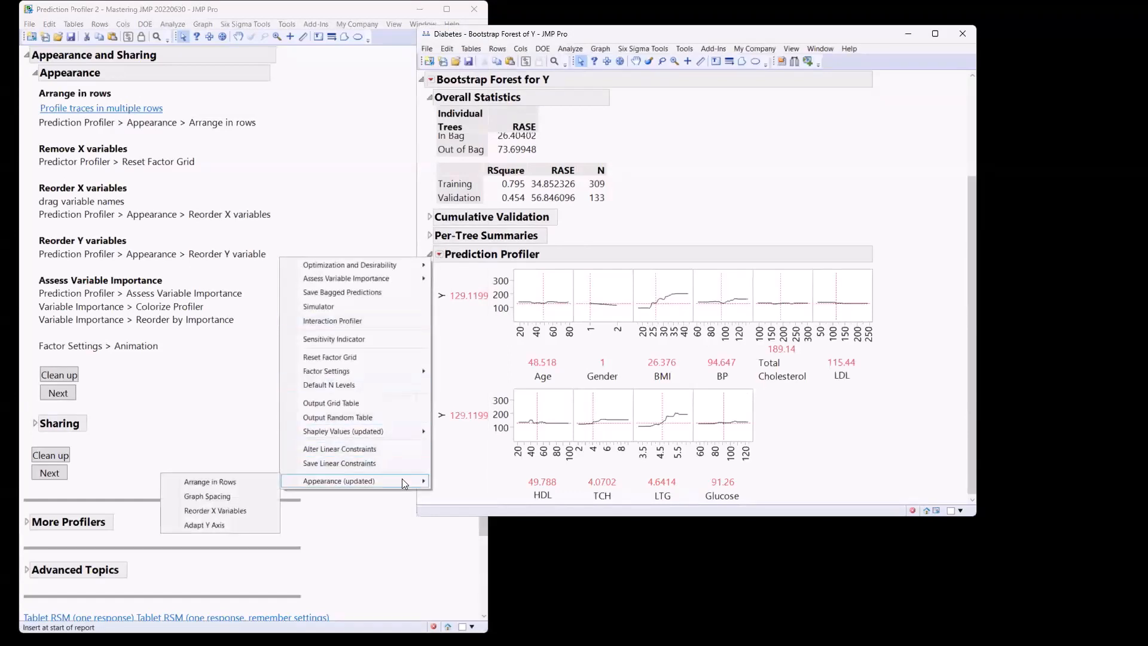
{"action": "mouse_move", "coordinate": [294, 478]}
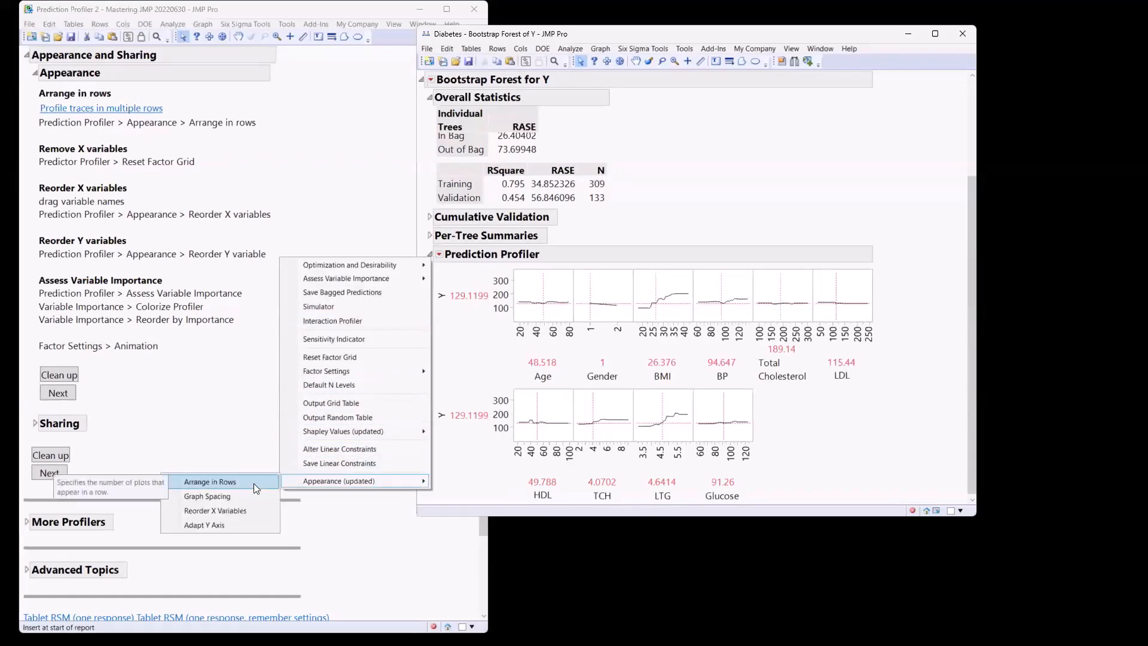
{"action": "left_click", "coordinate": [254, 483]}
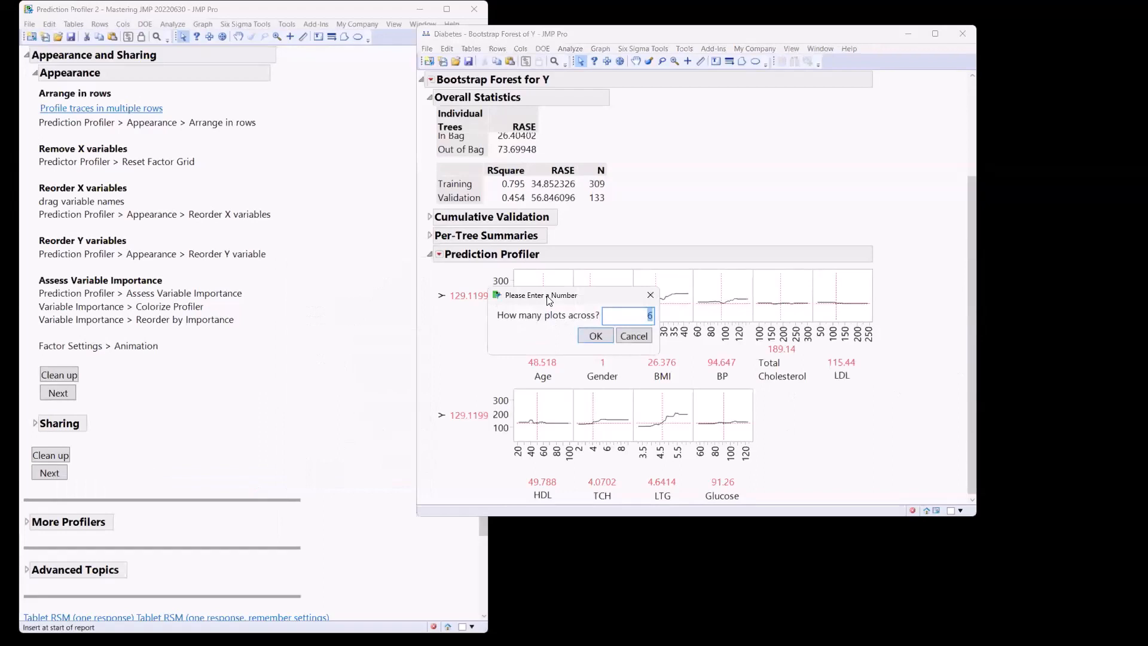
{"action": "left_click_drag", "start_coordinate": [548, 300], "coordinate": [547, 178]}
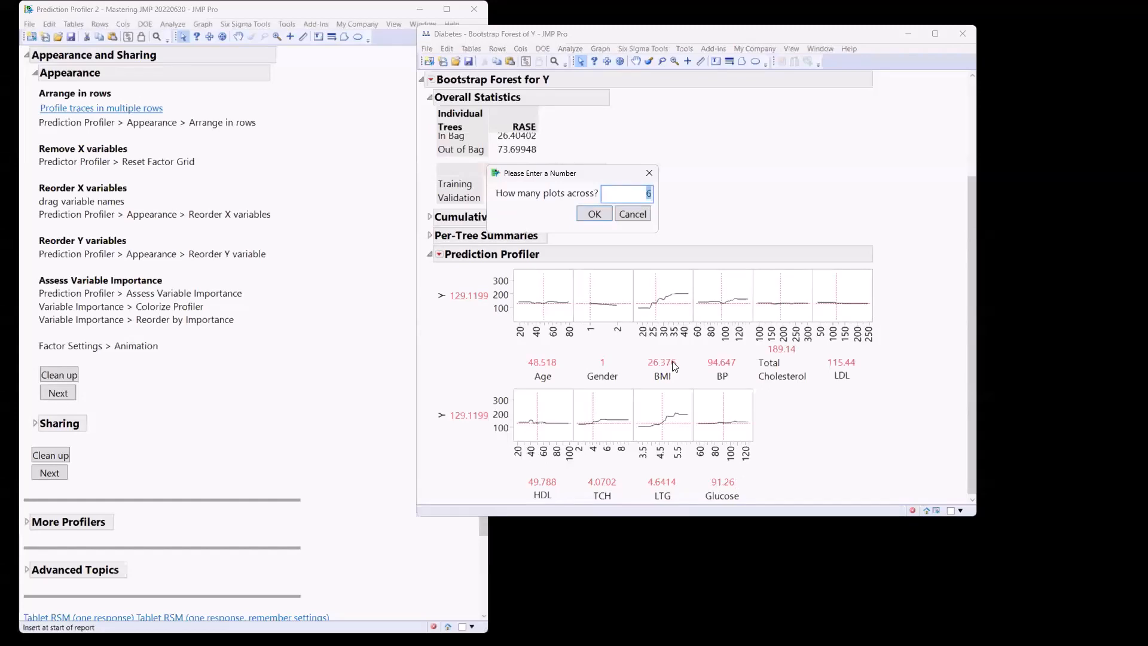
{"action": "type", "text": "10"}
{"action": "left_click", "coordinate": [595, 214]}
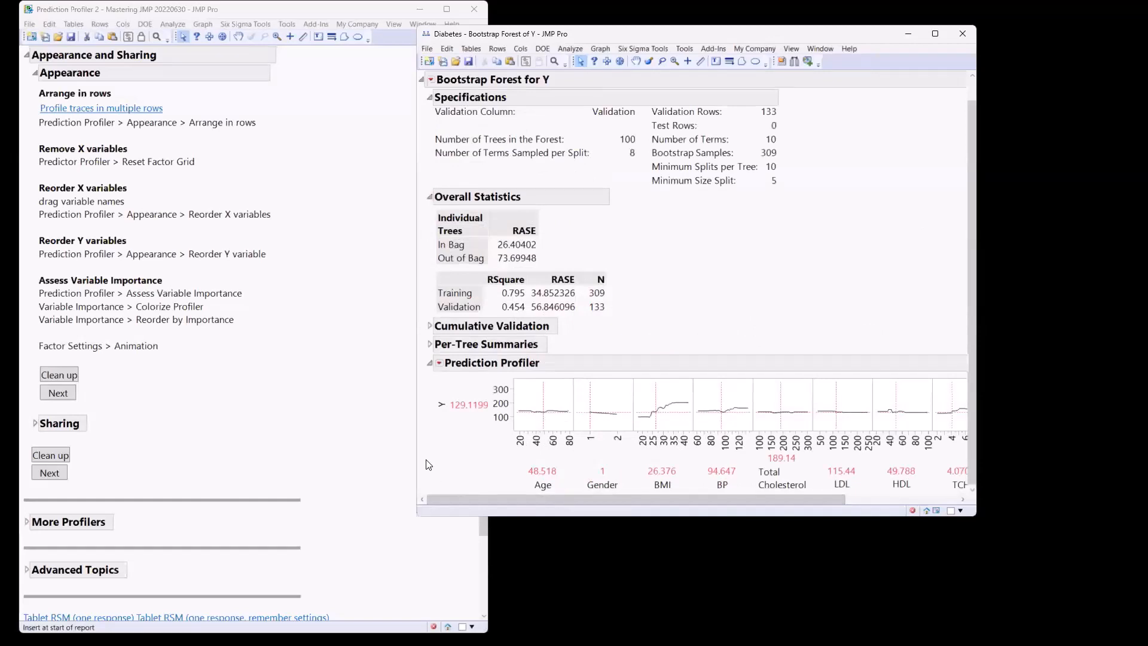
- Widen the report window until all profiler plots from Age to Glucose fit in one row
{"action": "left_click_drag", "start_coordinate": [413, 450], "coordinate": [306, 450]}
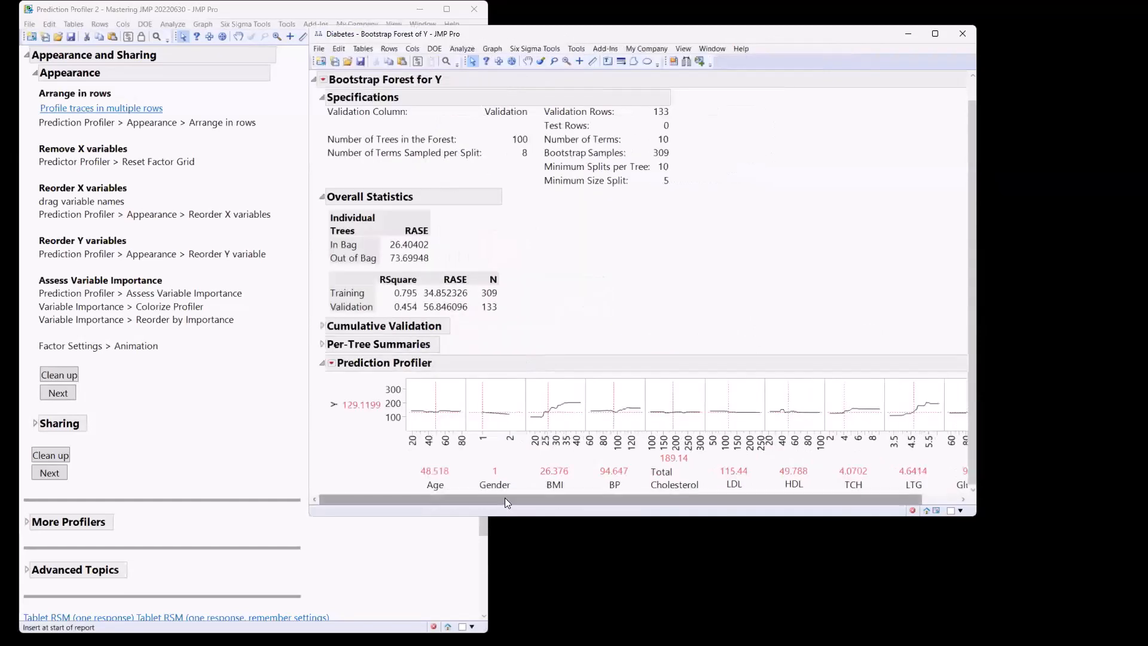
{"action": "left_click_drag", "start_coordinate": [505, 498], "coordinate": [734, 543]}
{"action": "left_click_drag", "start_coordinate": [810, 504], "coordinate": [406, 480]}
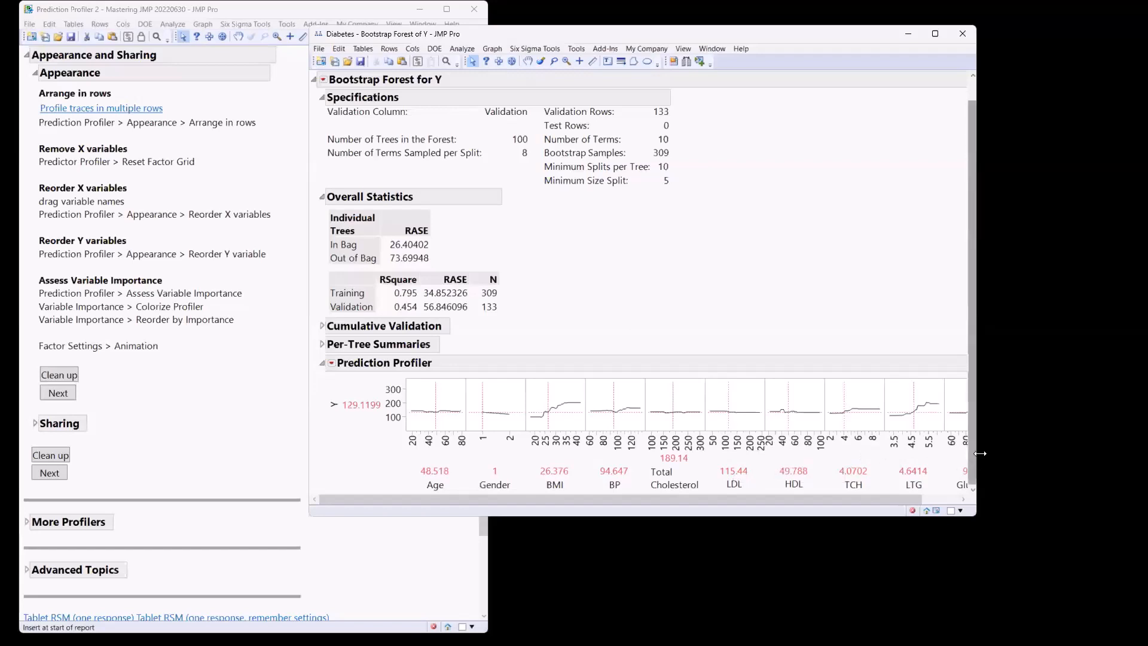
{"action": "left_click_drag", "start_coordinate": [980, 454], "coordinate": [1068, 454]}
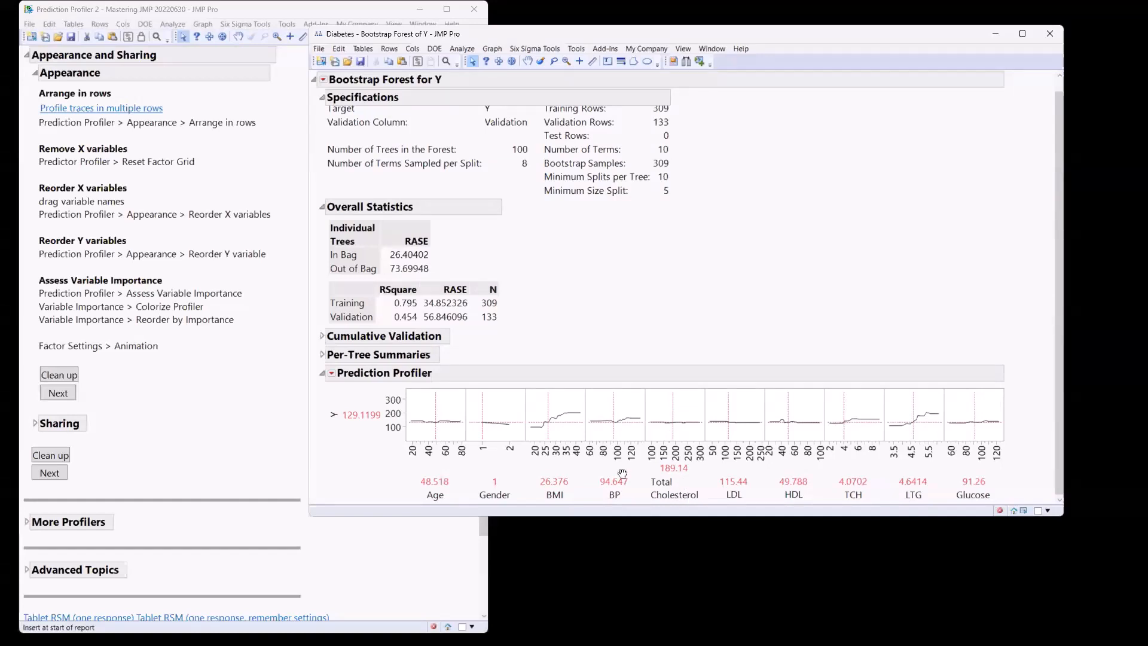
- Reset the factor grid to hide Total Cholesterol, LDL, HDL and Glucose from the Prediction Profiler
{"action": "left_click", "coordinate": [332, 374]}
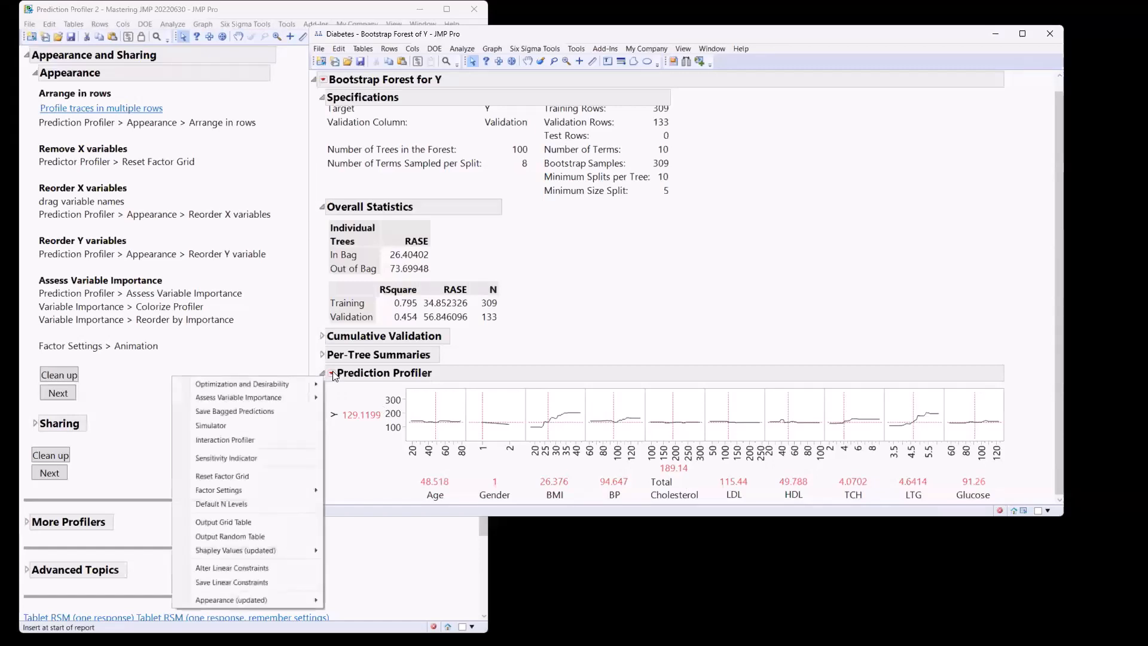
{"action": "left_click", "coordinate": [276, 475]}
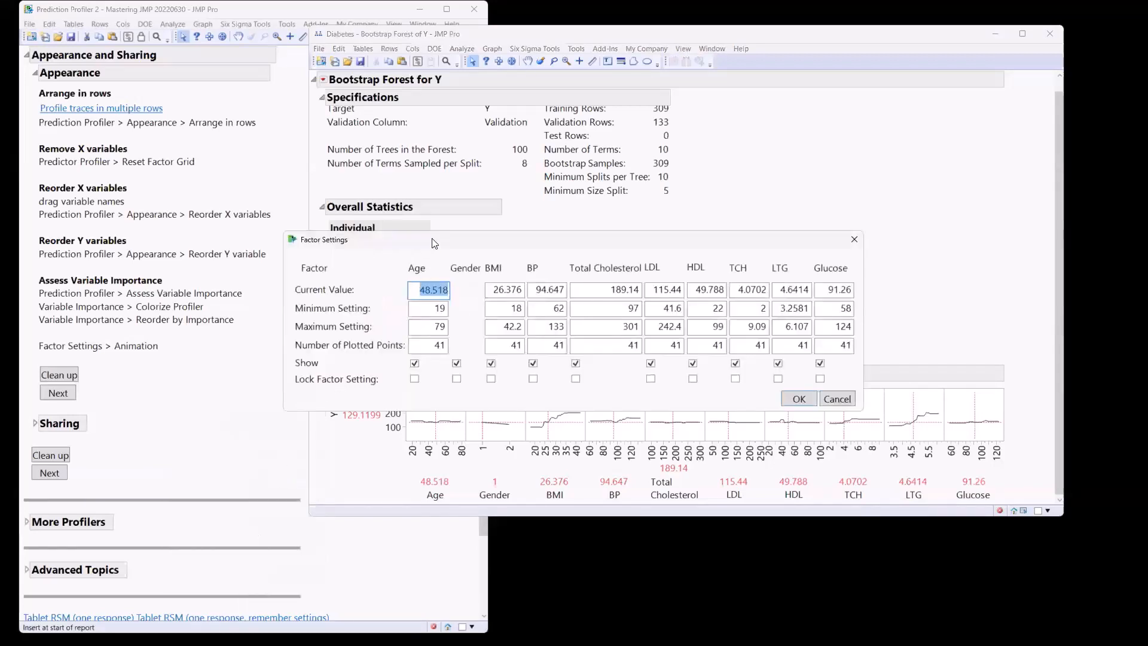
{"action": "left_click_drag", "start_coordinate": [434, 240], "coordinate": [424, 179]}
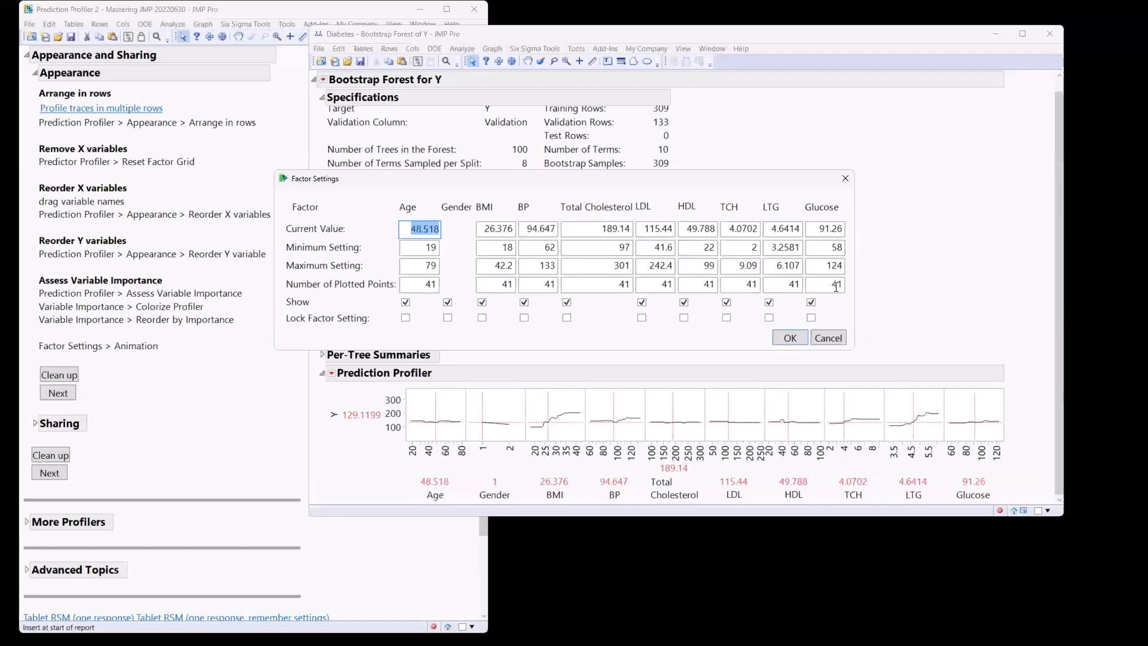
{"action": "mouse_move", "coordinate": [281, 303]}
{"action": "left_mouse_down"}
{"action": "mouse_move", "coordinate": [285, 315]}
{"action": "mouse_move", "coordinate": [651, 313]}
{"action": "left_mouse_up"}
{"action": "key", "text": "Escape"}
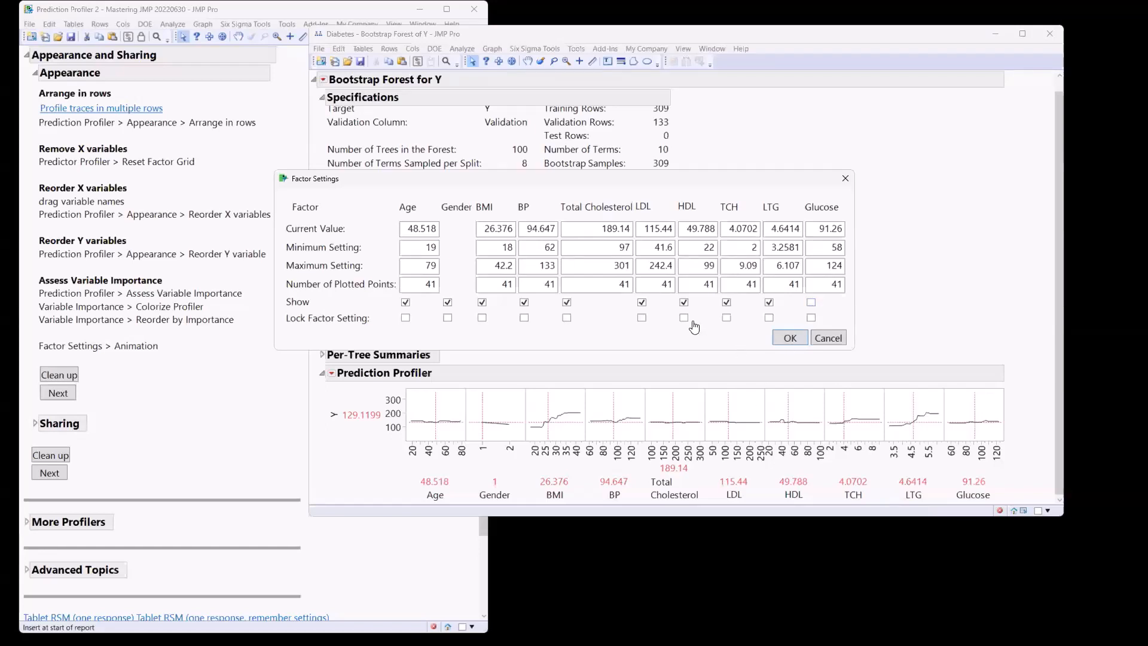
{"action": "left_click", "coordinate": [646, 303]}
{"action": "left_click", "coordinate": [567, 302]}
{"action": "left_click", "coordinate": [684, 302]}
{"action": "left_click", "coordinate": [790, 338]}
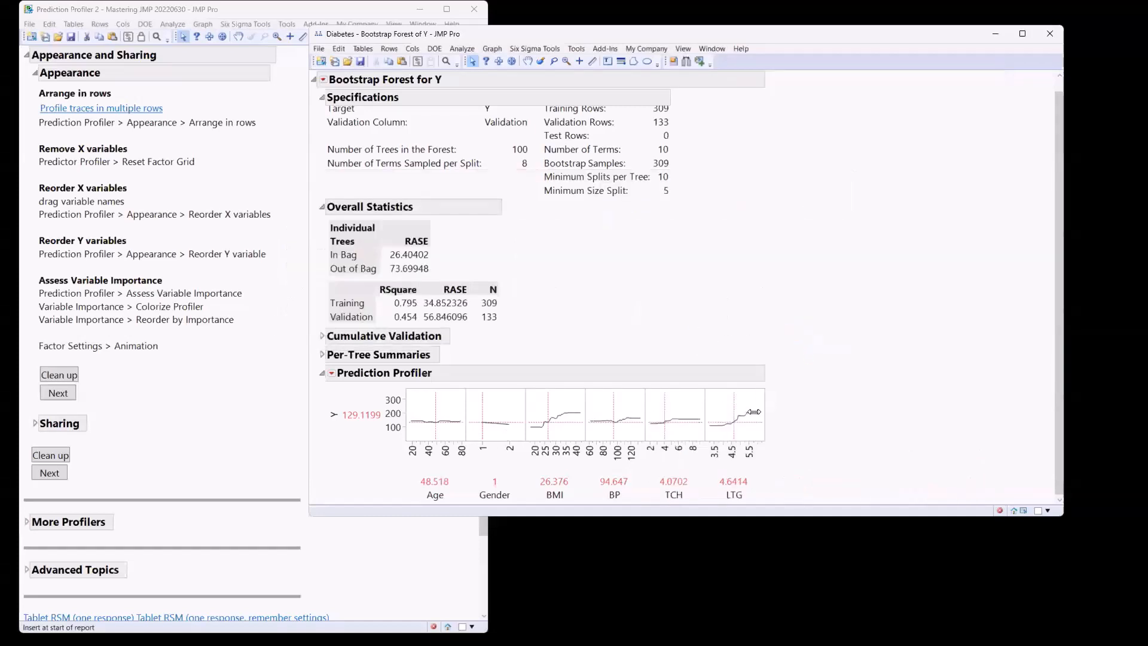
- Set the LTG factor to about 4.262 in the Prediction Profiler
{"action": "left_click_drag", "start_coordinate": [742, 417], "coordinate": [725, 419]}
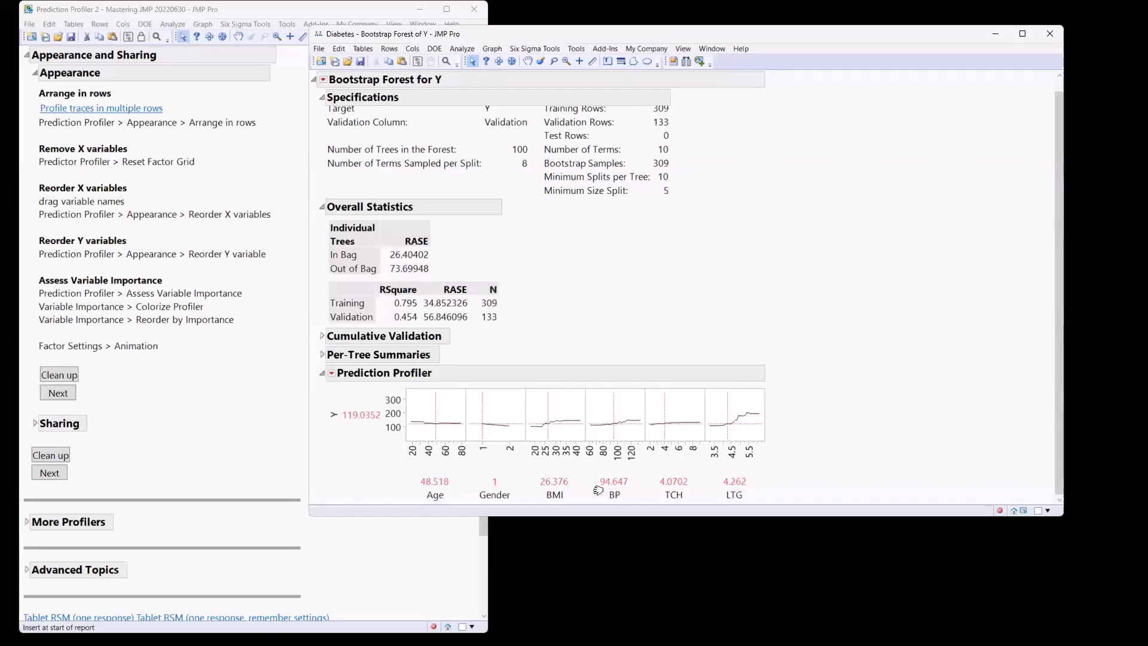
- Reset the factor grid to show Total Cholesterol, LDL, HDL and Glucose again
{"action": "left_click", "coordinate": [331, 374]}
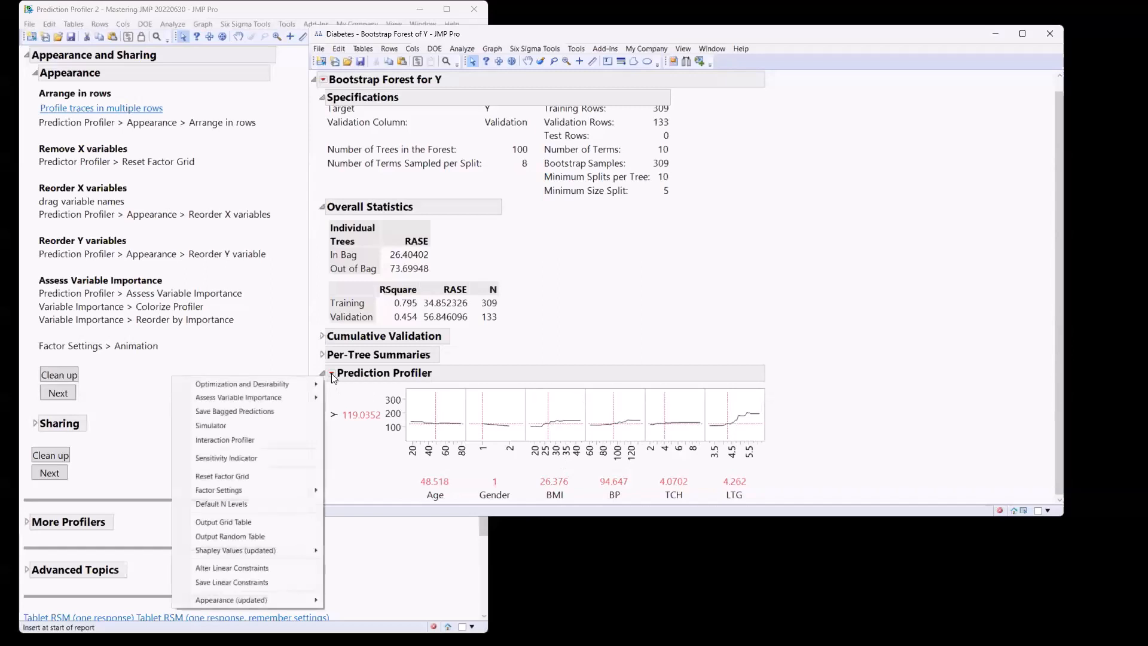
{"action": "left_click", "coordinate": [256, 474]}
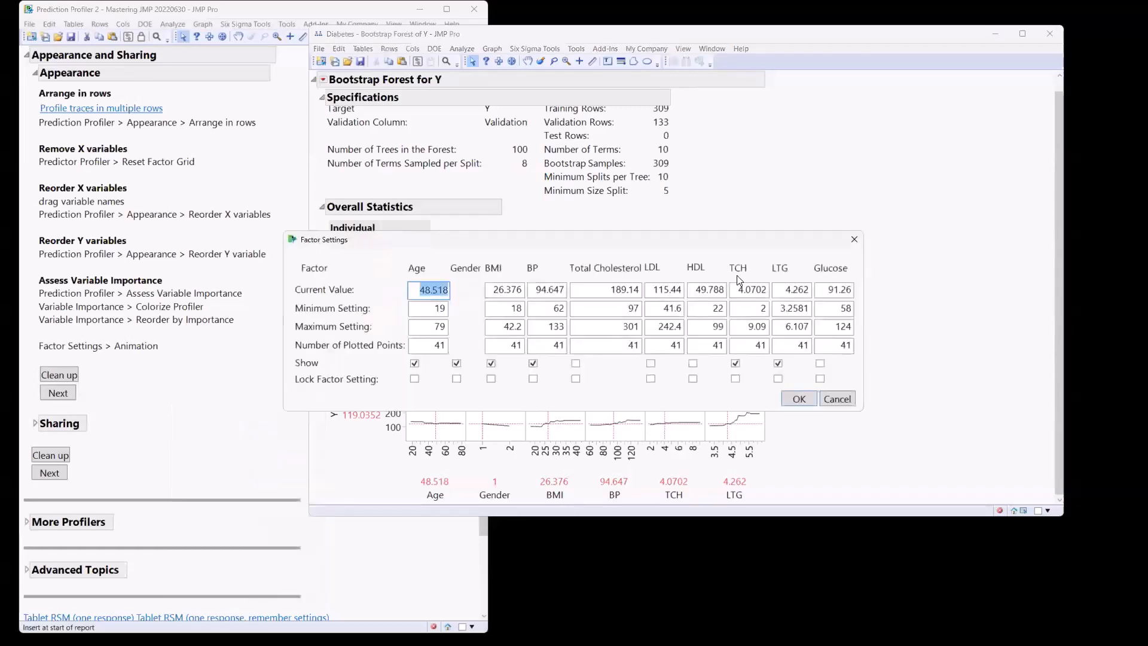
{"action": "left_click", "coordinate": [575, 363]}
{"action": "left_click", "coordinate": [650, 363]}
{"action": "left_click", "coordinate": [693, 363]}
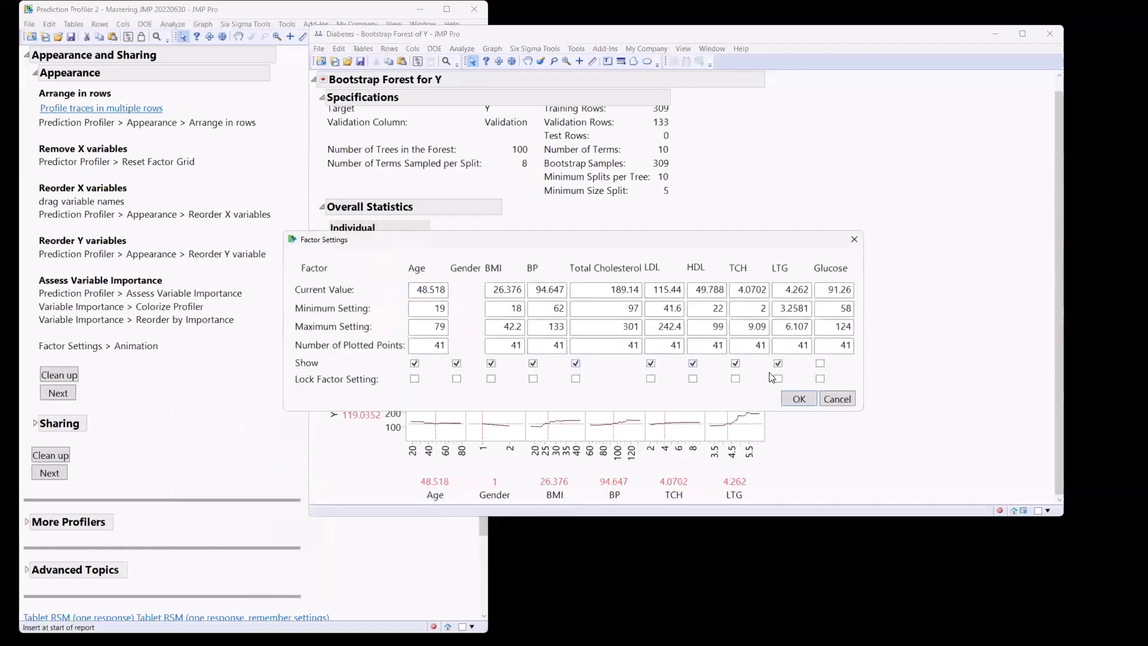
{"action": "left_click", "coordinate": [799, 399]}
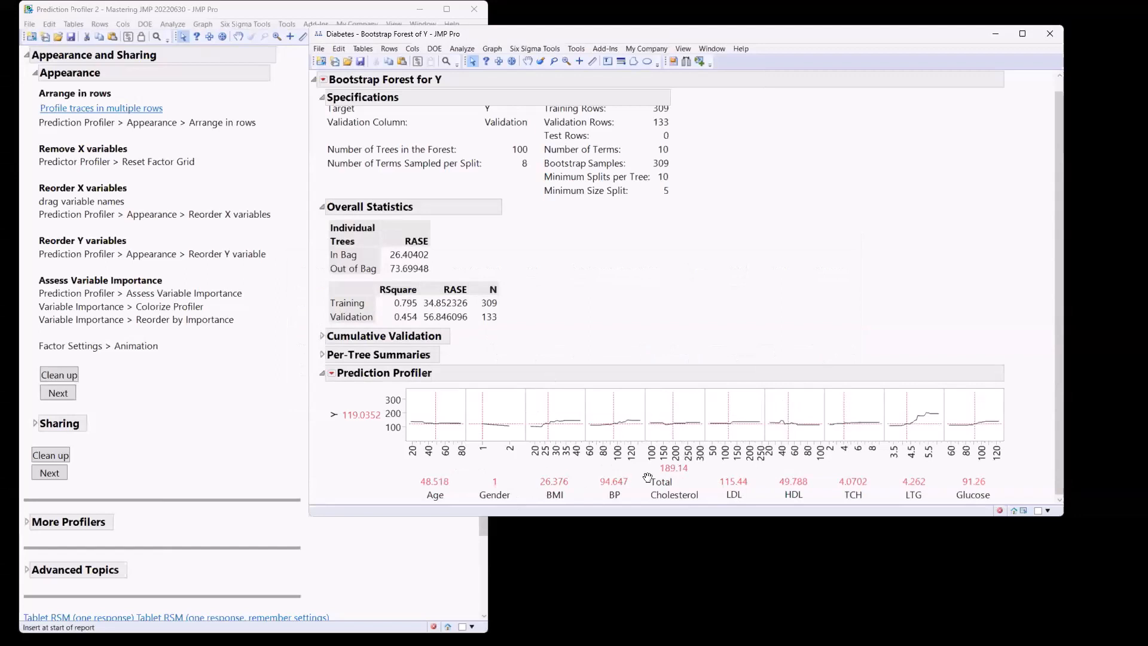
- Reorder the profiler factors by moving BP to the first position, ahead of Age
{"action": "left_click_drag", "start_coordinate": [615, 497], "coordinate": [438, 506]}
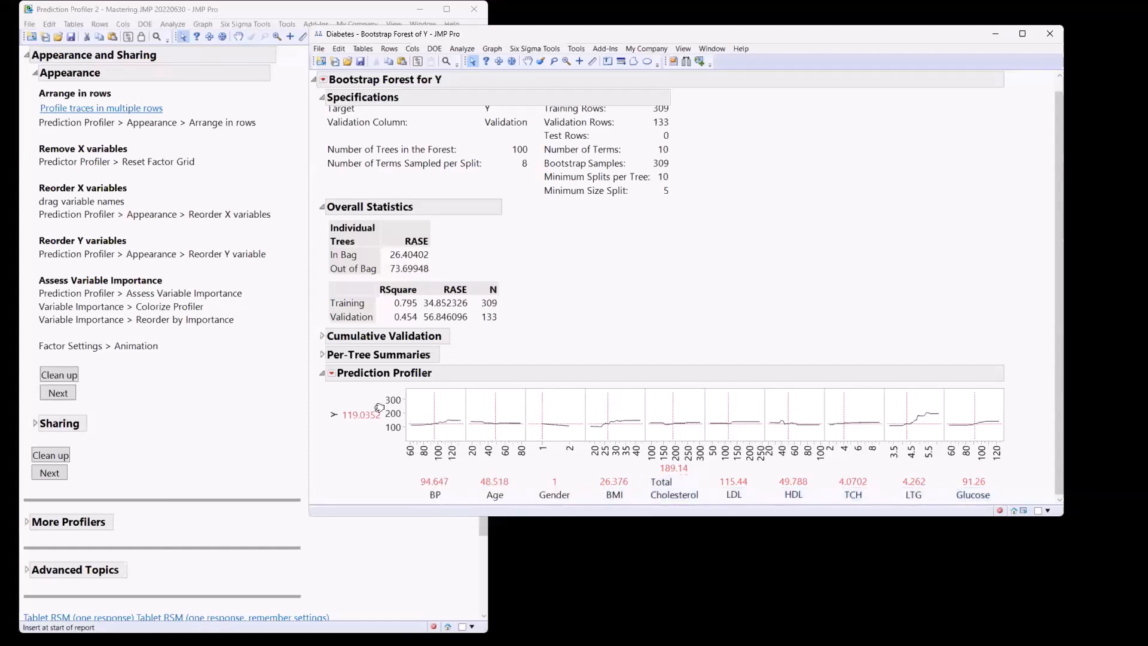
- Reorder the profiler's X variables so Total Cholesterol and Gender come first, ahead of BP and Age
{"action": "left_click", "coordinate": [332, 373]}
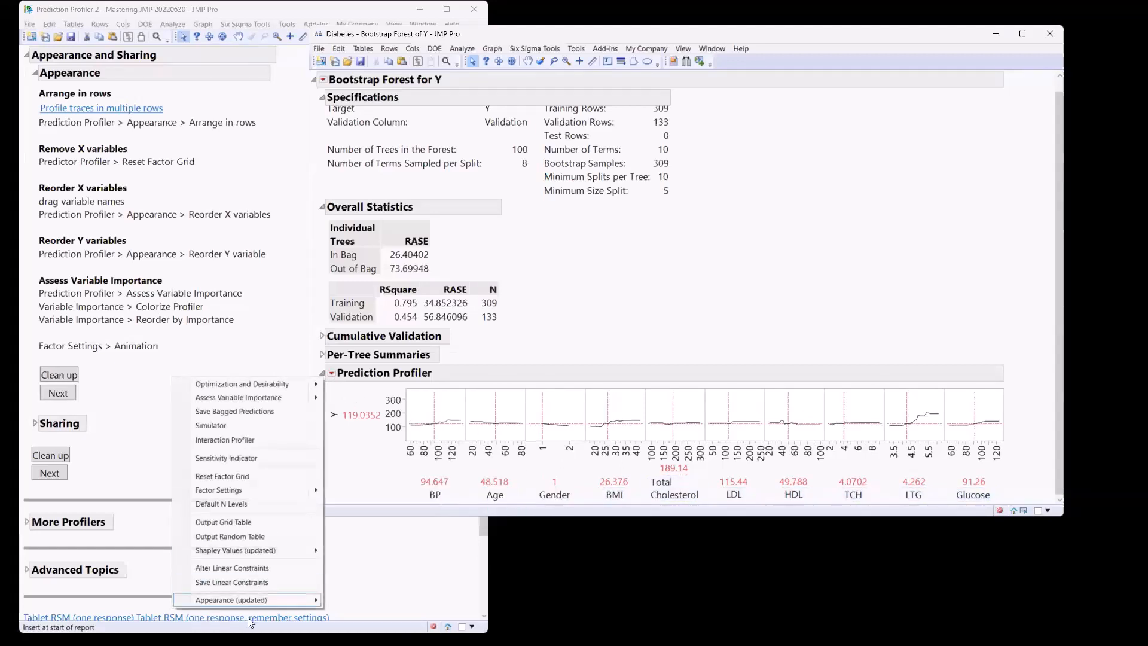
{"action": "mouse_move", "coordinate": [251, 601]}
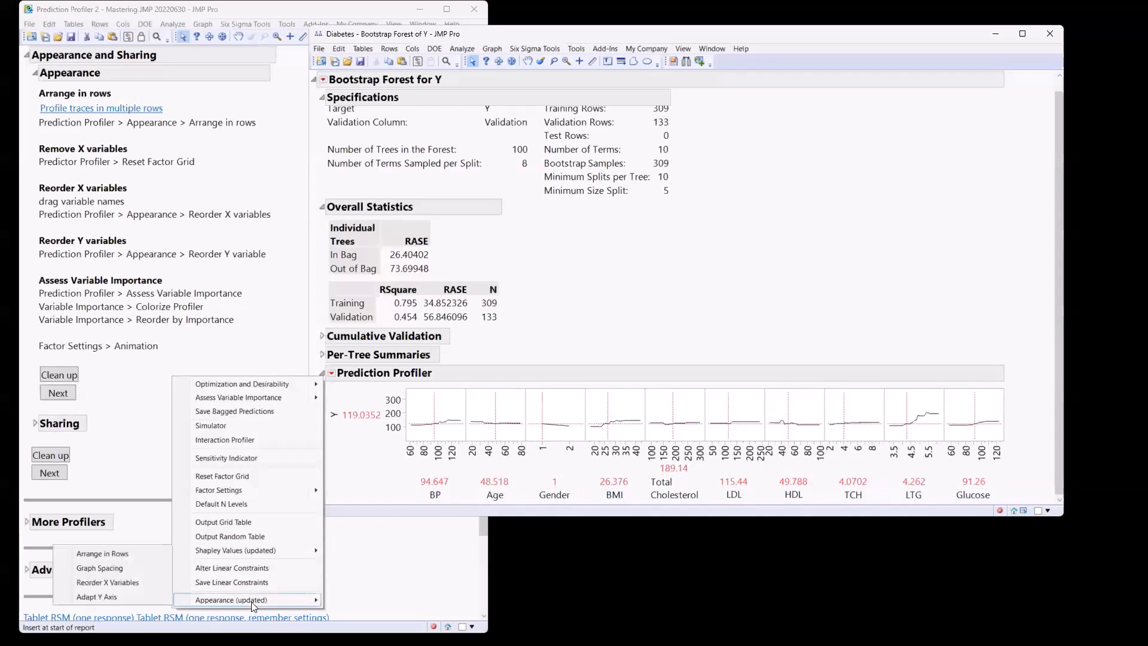
{"action": "left_click", "coordinate": [127, 582]}
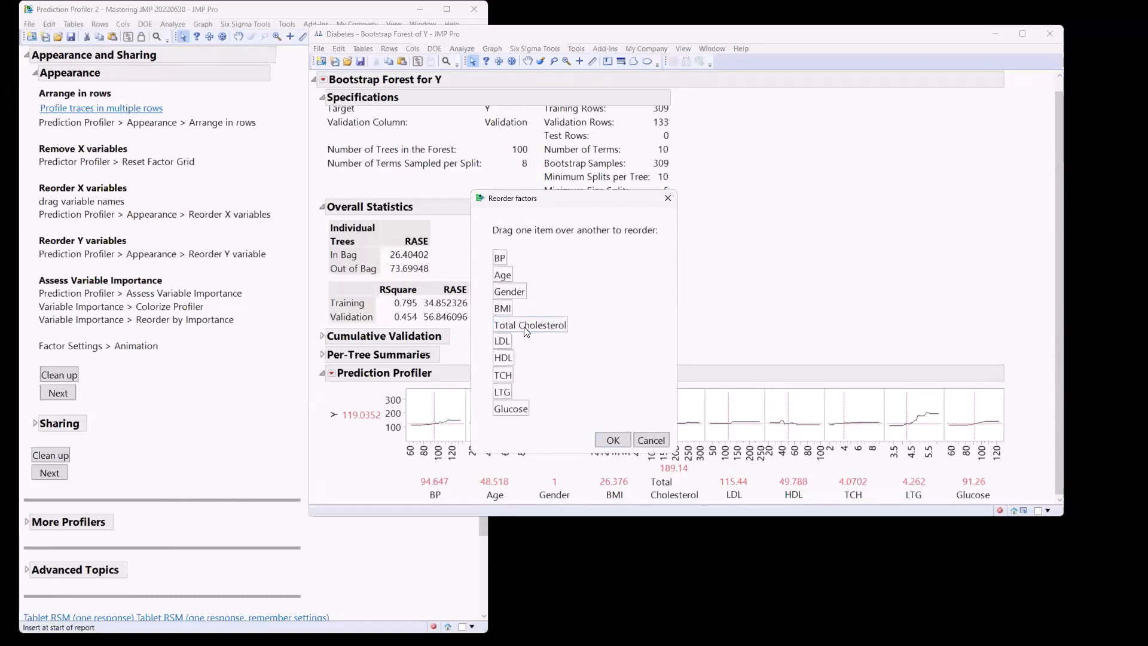
{"action": "left_click_drag", "start_coordinate": [527, 332], "coordinate": [507, 278]}
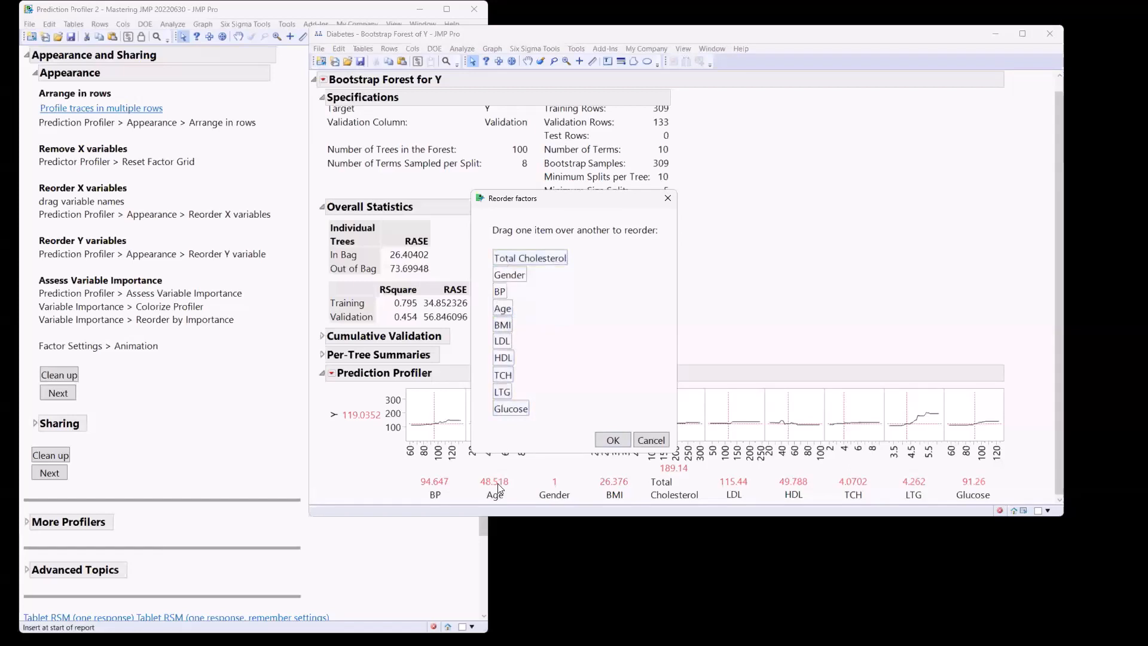
{"action": "left_click", "coordinate": [618, 440]}
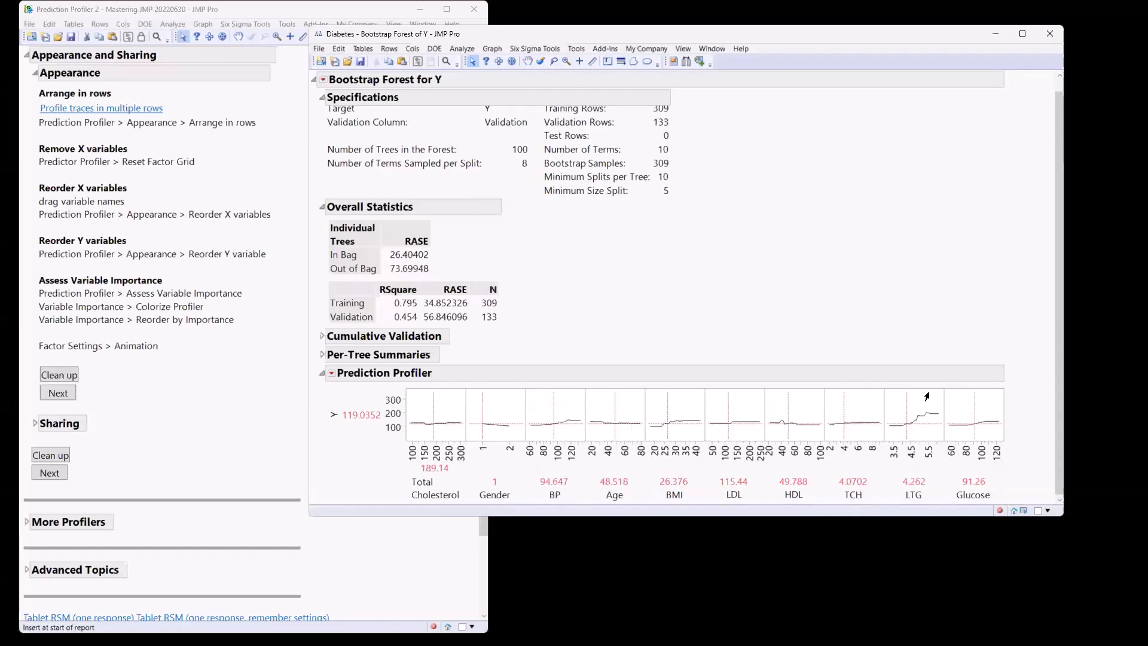
- Assess variable importance for the Prediction Profiler using independent resampled inputs
{"action": "left_click", "coordinate": [331, 373]}
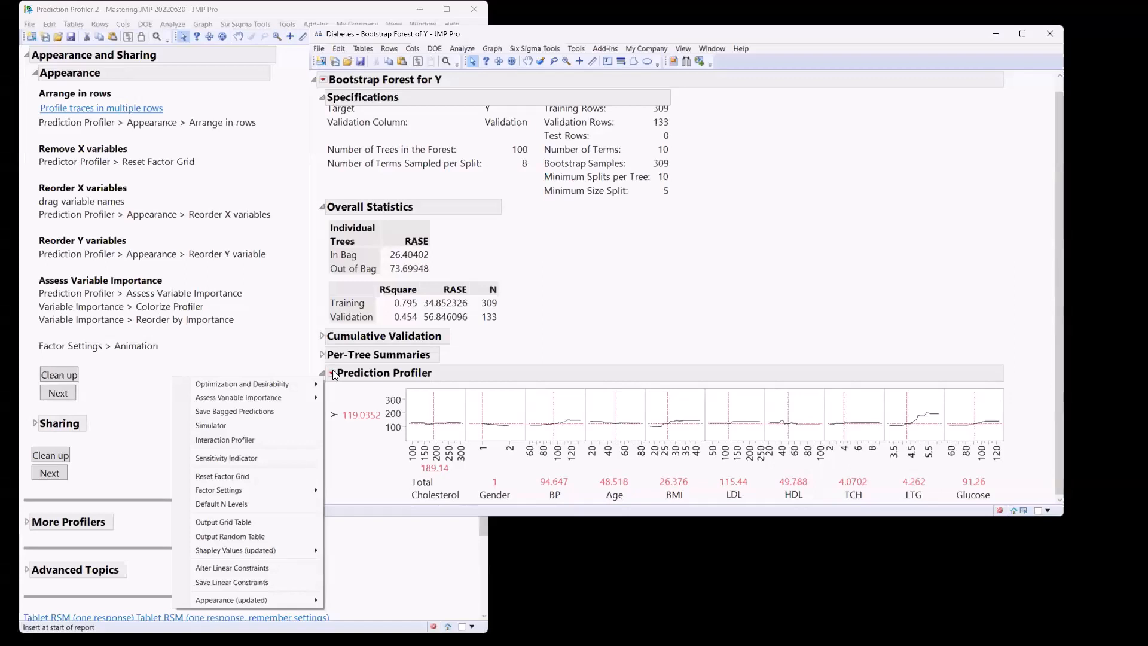
{"action": "mouse_move", "coordinate": [302, 399]}
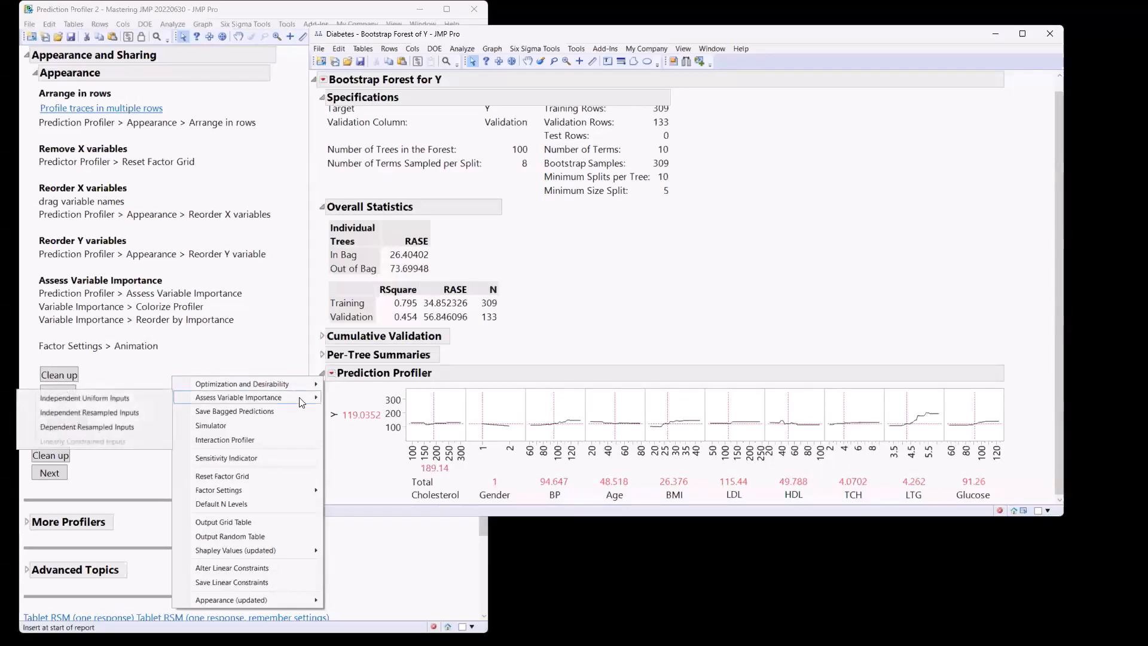
{"action": "left_click", "coordinate": [88, 414]}
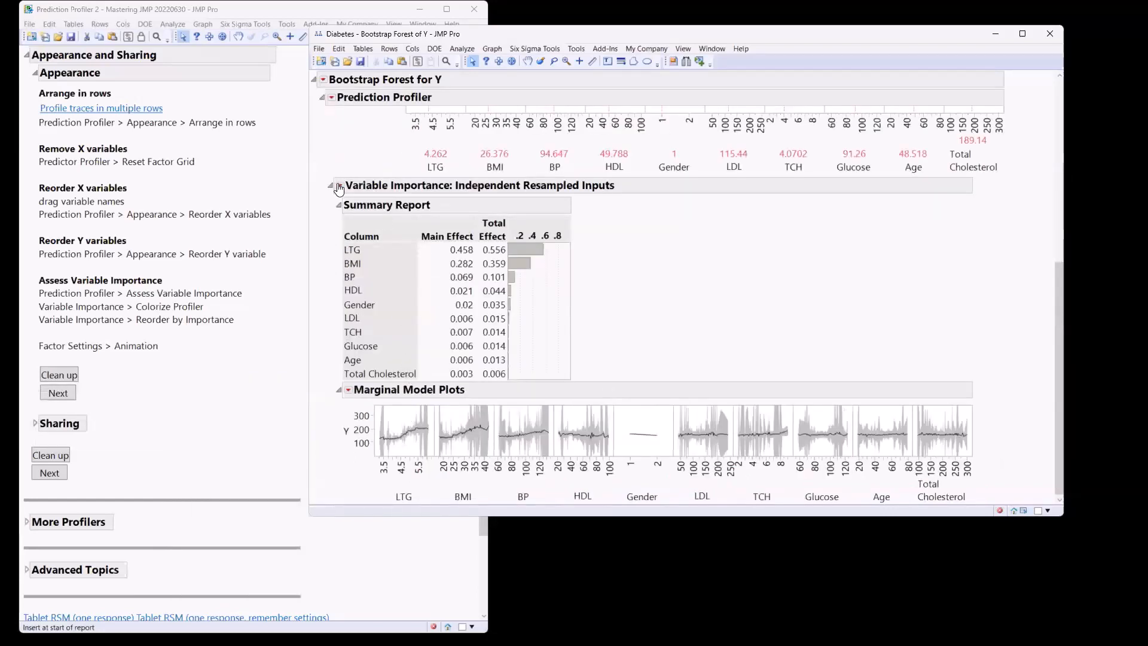
- Reorder the profiler factors by total importance and colorize the profiler from the Variable Importance report
{"action": "left_click", "coordinate": [339, 185]}
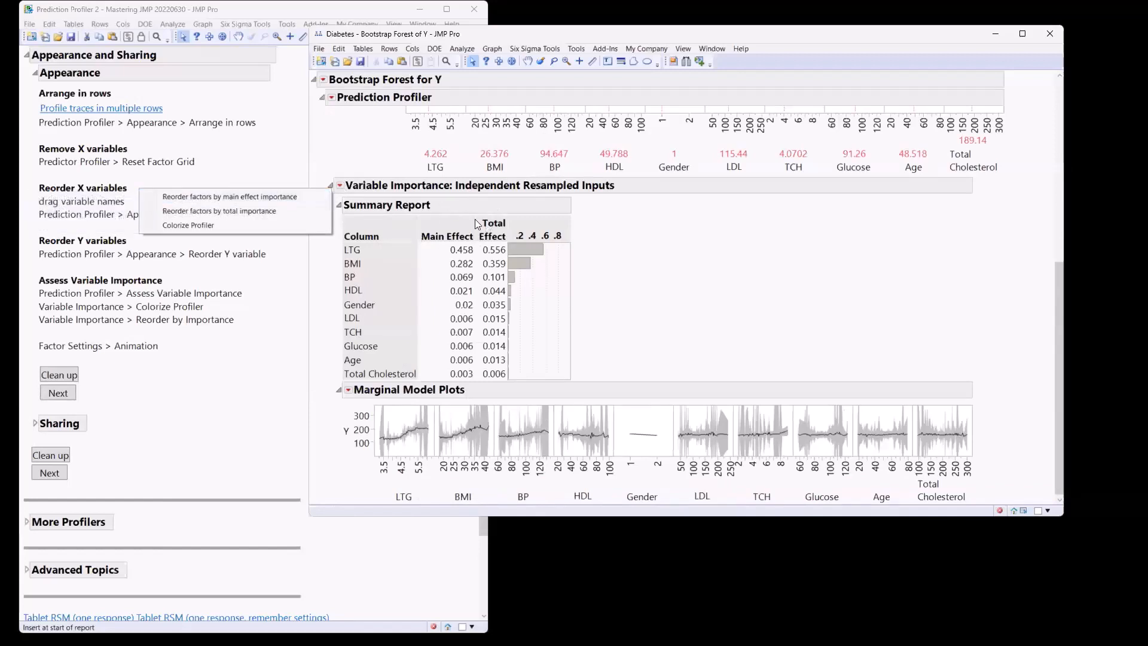
{"action": "left_click", "coordinate": [286, 210]}
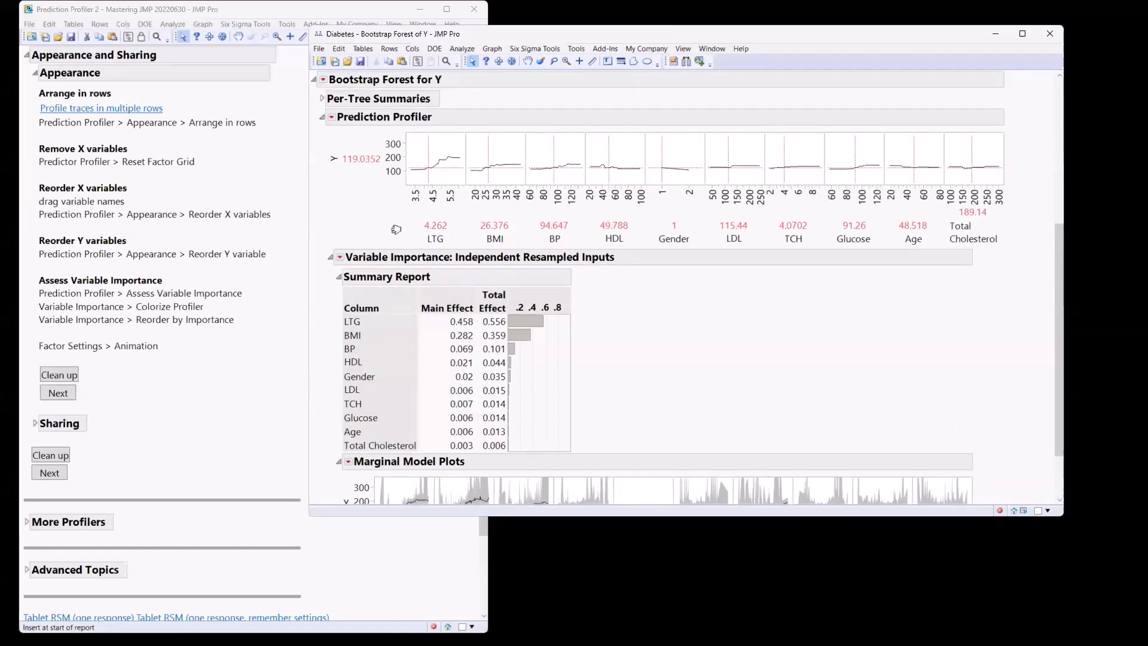
{"action": "left_click", "coordinate": [339, 258]}
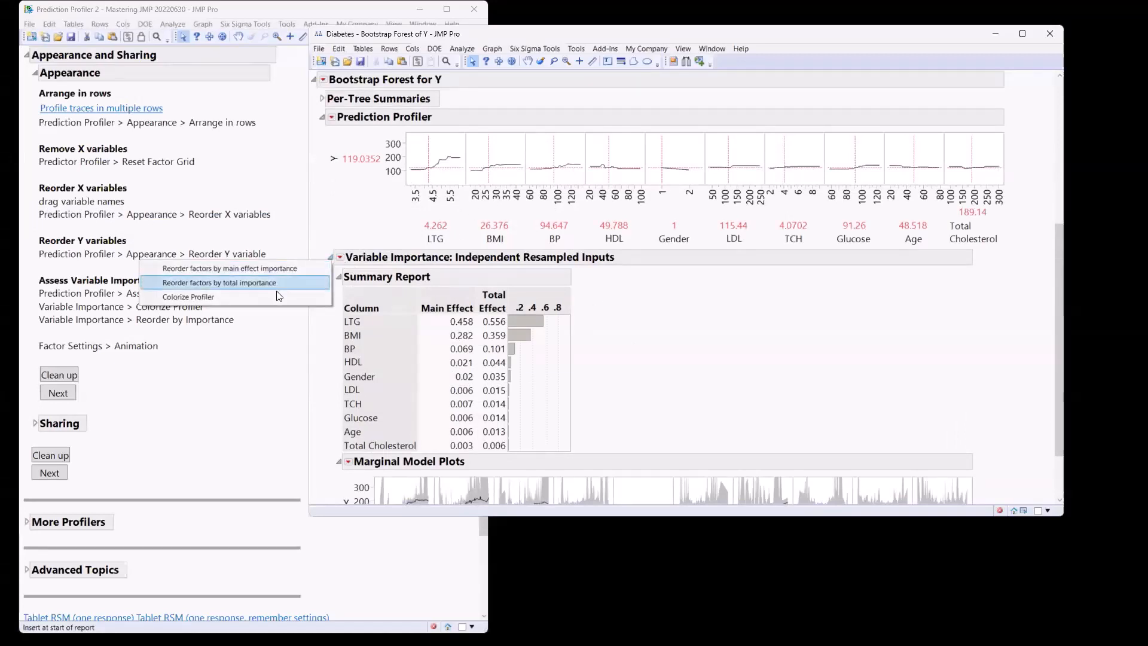
{"action": "left_click", "coordinate": [277, 296]}
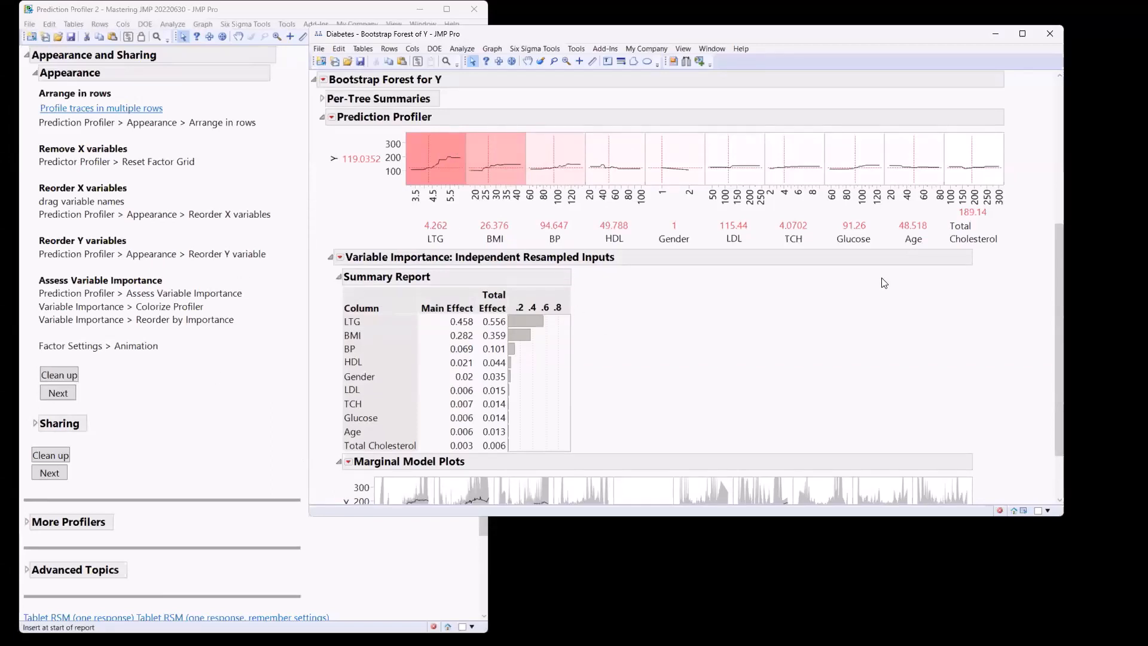
- Minimize the Diabetes report, open the Tiretread RSM (multiple responses) report and place it beside the journal
{"action": "left_click", "coordinate": [999, 33]}
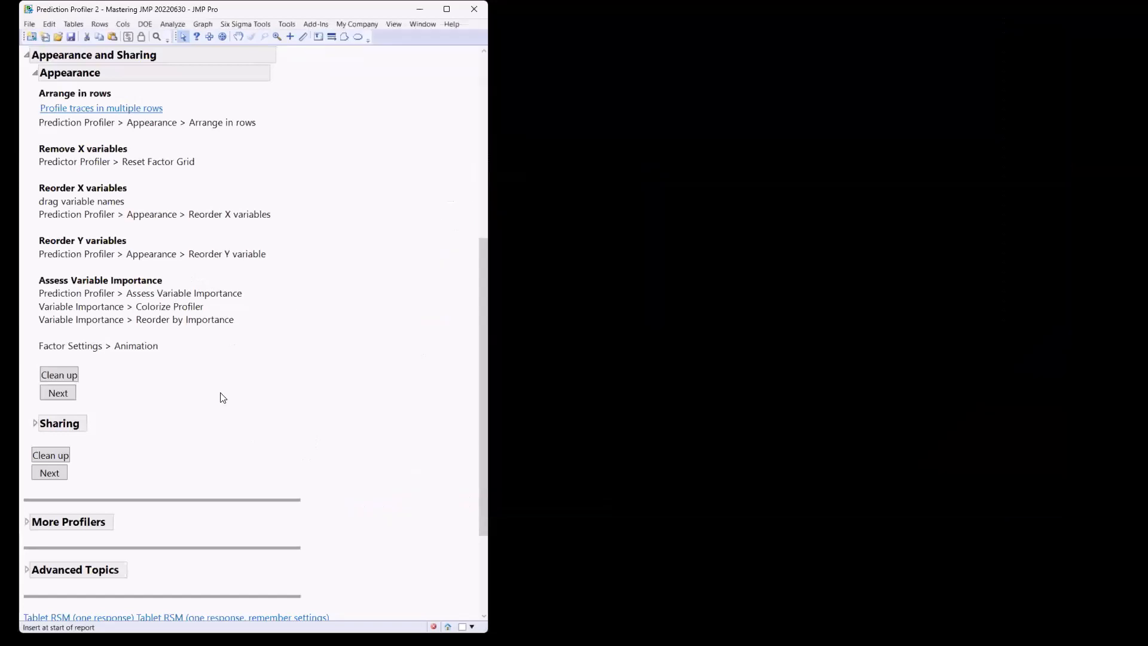
{"action": "scroll", "coordinate": [221, 396], "scroll_direction": "down", "scroll_amount": 3}
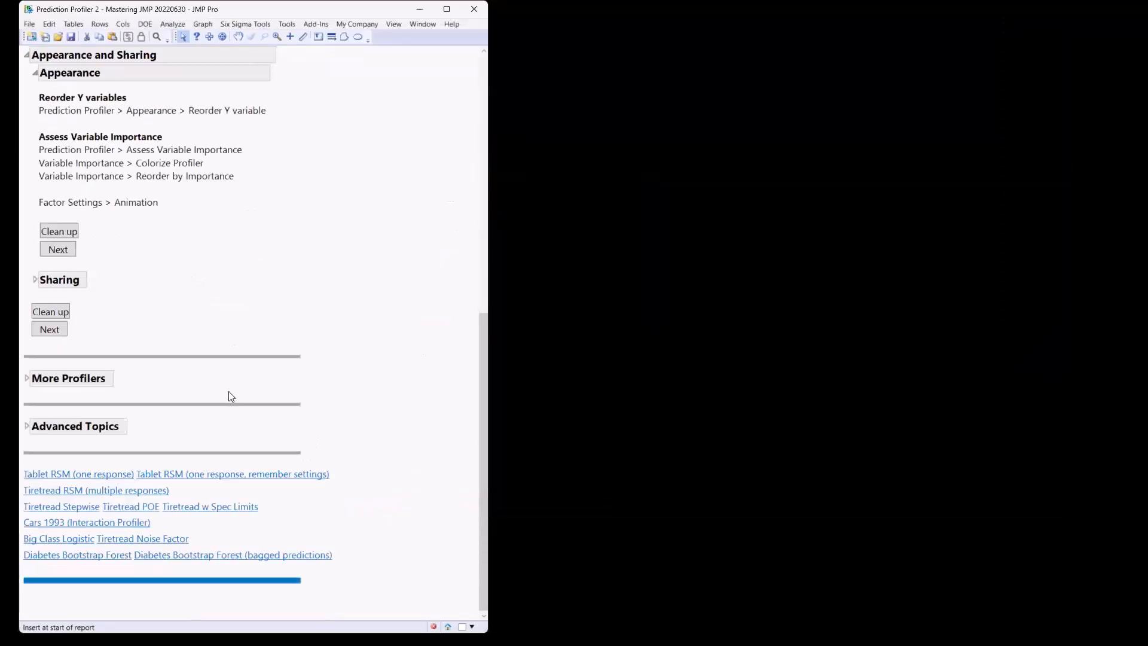
{"action": "left_click", "coordinate": [120, 491]}
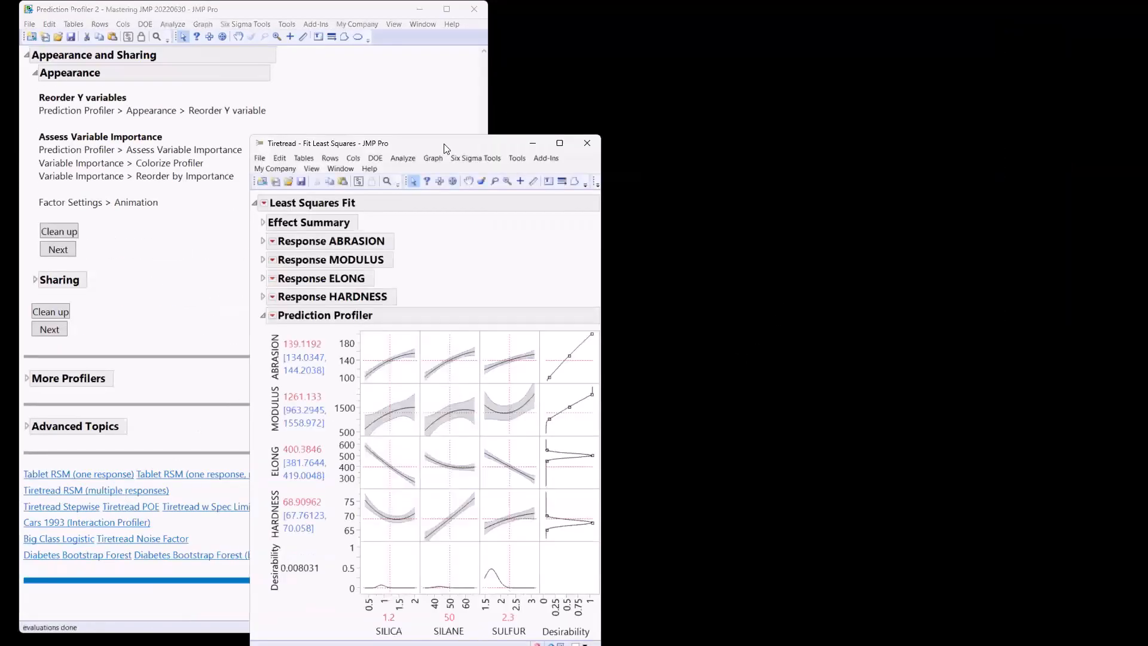
{"action": "left_click_drag", "start_coordinate": [444, 144], "coordinate": [713, 34]}
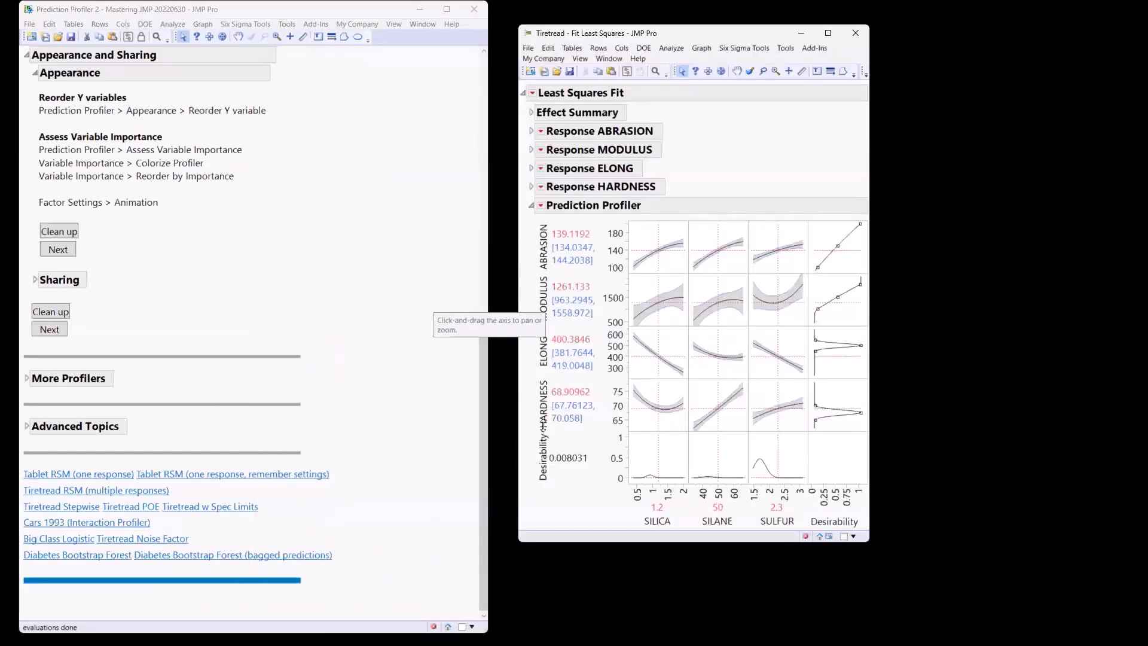
{"action": "double_click", "coordinate": [540, 354]}
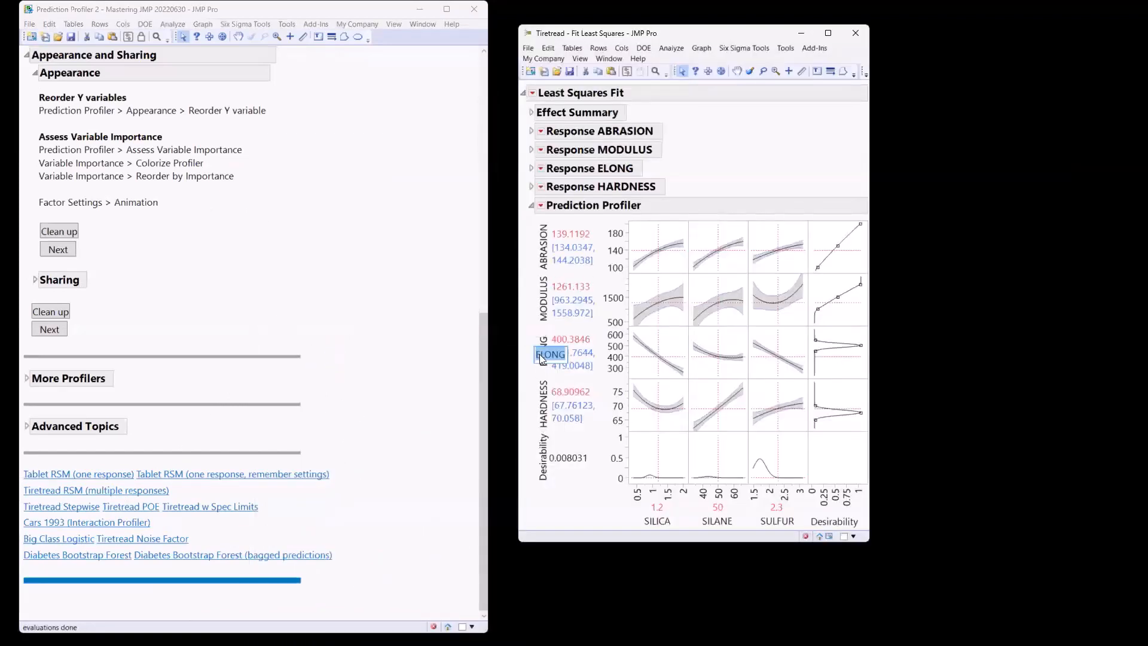
{"action": "left_click", "coordinate": [543, 311]}
{"action": "left_click", "coordinate": [523, 242]}
- Reorder the Tiretread profiler's Y variables to ELONG, HARDNESS, ABRASION, MODULUS
{"action": "left_click", "coordinate": [541, 205]}
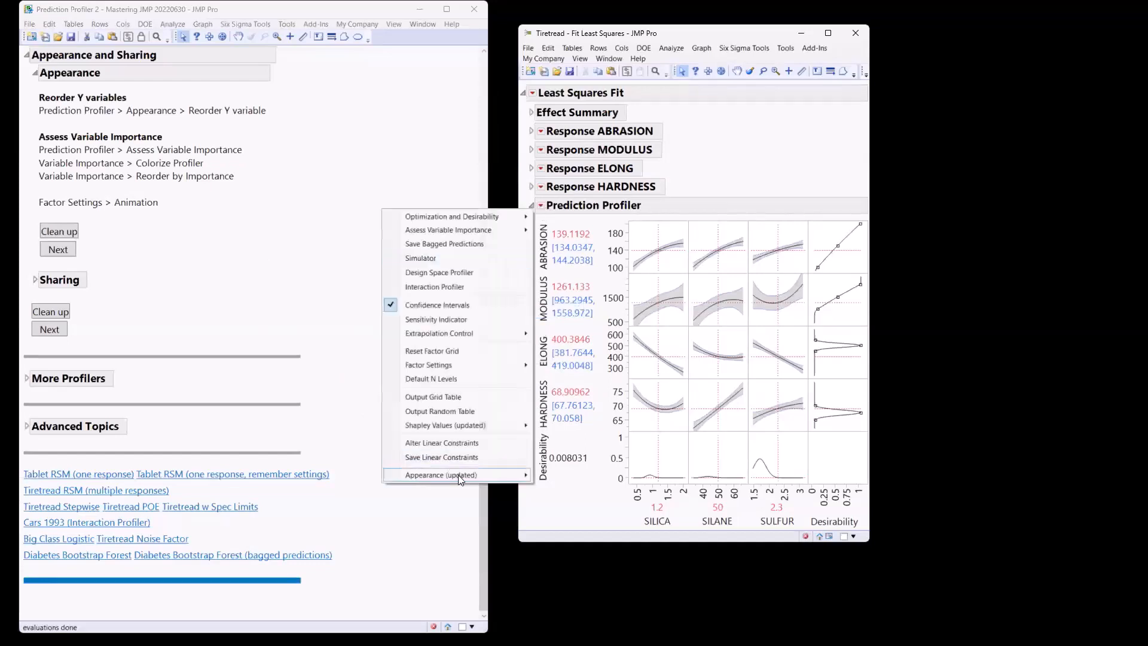
{"action": "mouse_move", "coordinate": [458, 475]}
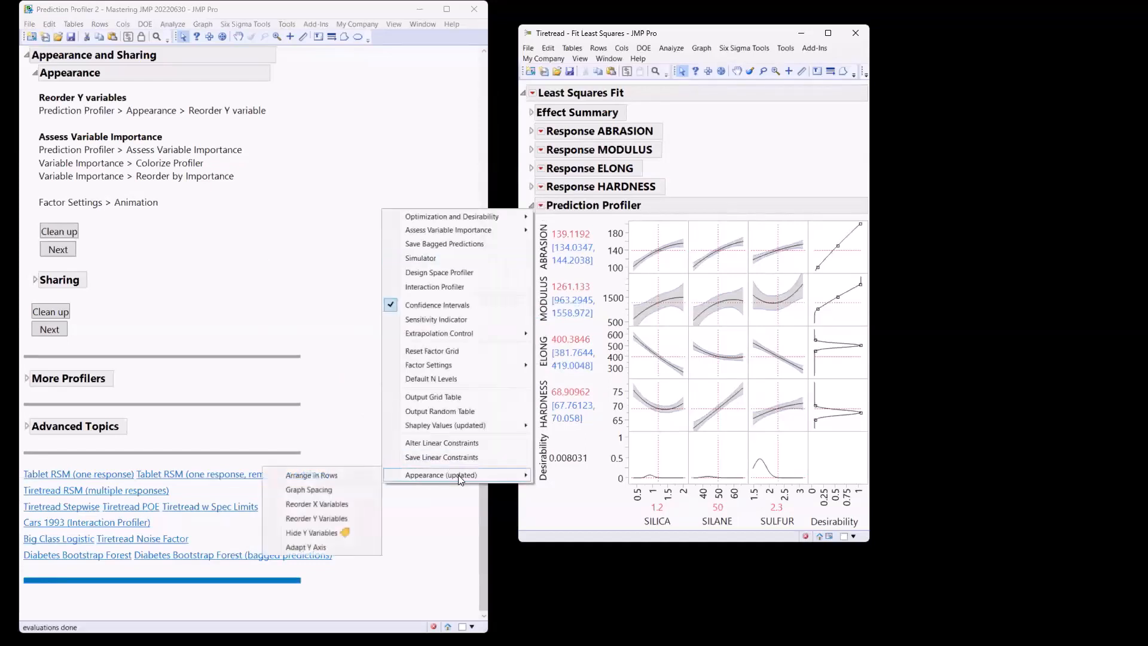
{"action": "left_click", "coordinate": [330, 518]}
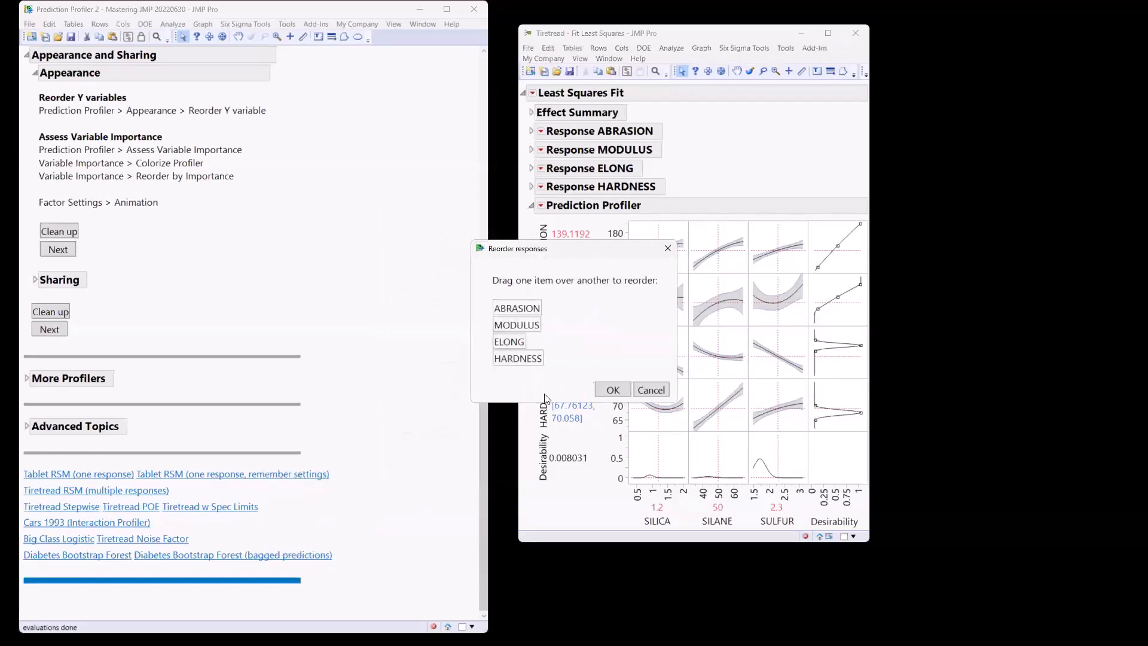
{"action": "left_click", "coordinate": [508, 343]}
{"action": "left_click_drag", "start_coordinate": [510, 319], "coordinate": [511, 303]}
{"action": "left_click_drag", "start_coordinate": [518, 360], "coordinate": [519, 328]}
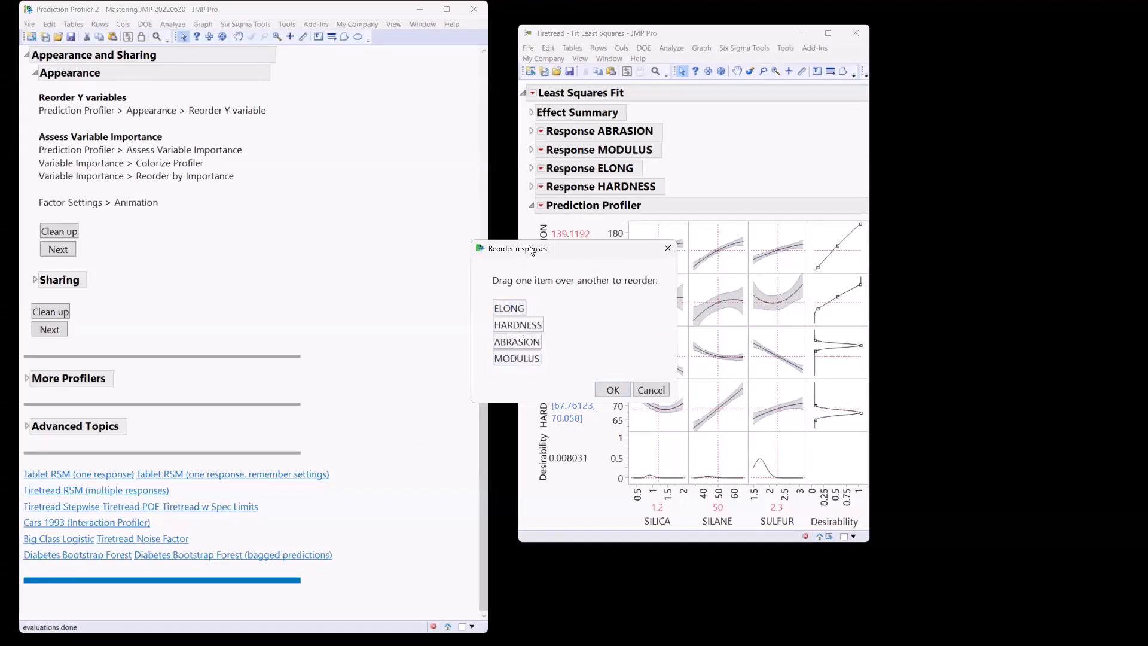
{"action": "left_click_drag", "start_coordinate": [529, 250], "coordinate": [331, 235]}
{"action": "left_click", "coordinate": [407, 376]}
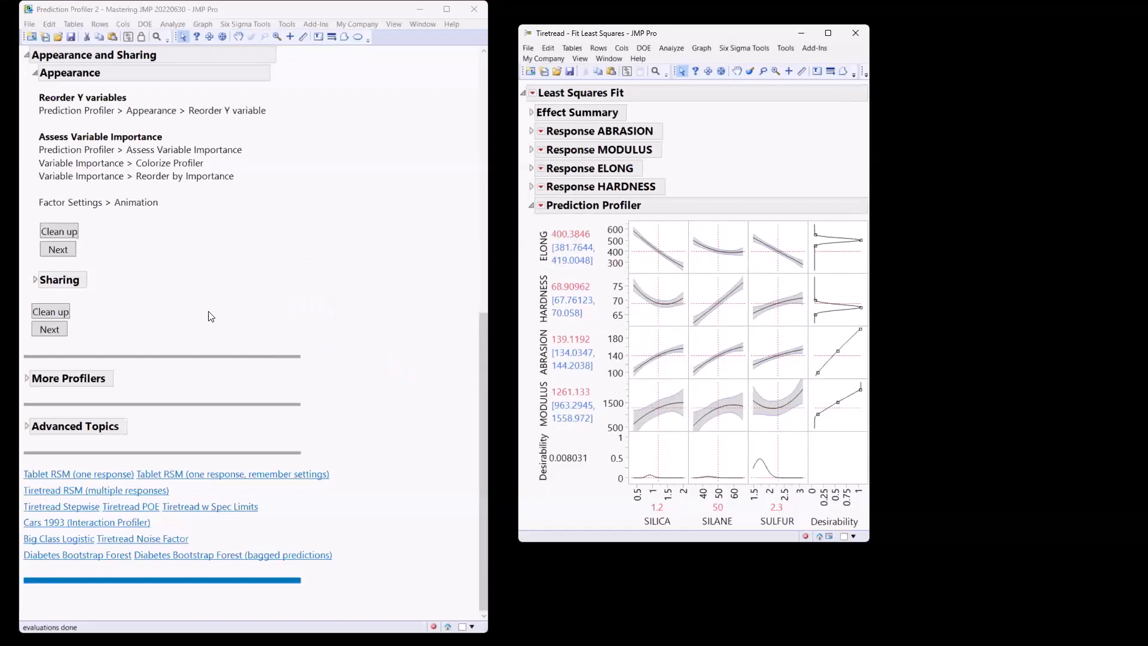
- Close the Tiretread report and open the Tablet RSM (one response, remember settings) report from the journal
{"action": "scroll", "coordinate": [248, 348], "scroll_direction": "up", "scroll_amount": 1}
{"action": "scroll", "coordinate": [384, 367], "scroll_direction": "up", "scroll_amount": 3}
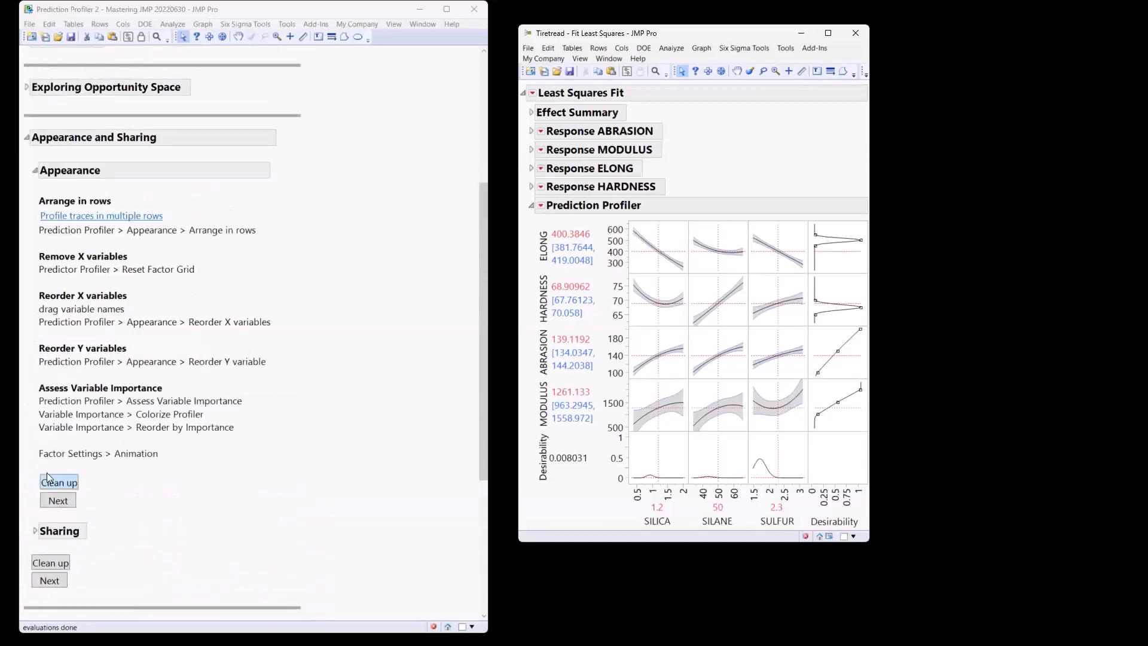
{"action": "left_click", "coordinate": [58, 501]}
{"action": "scroll", "coordinate": [188, 465], "scroll_direction": "down", "scroll_amount": 1}
{"action": "scroll", "coordinate": [187, 465], "scroll_direction": "down", "scroll_amount": 3}
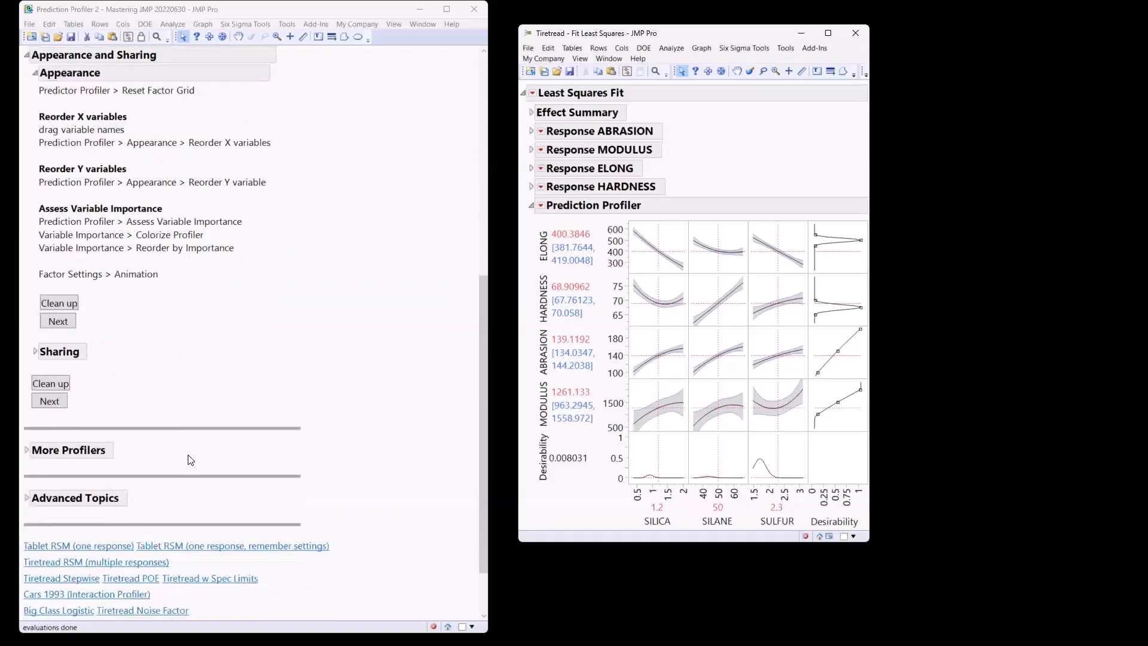
{"action": "left_click", "coordinate": [844, 35]}
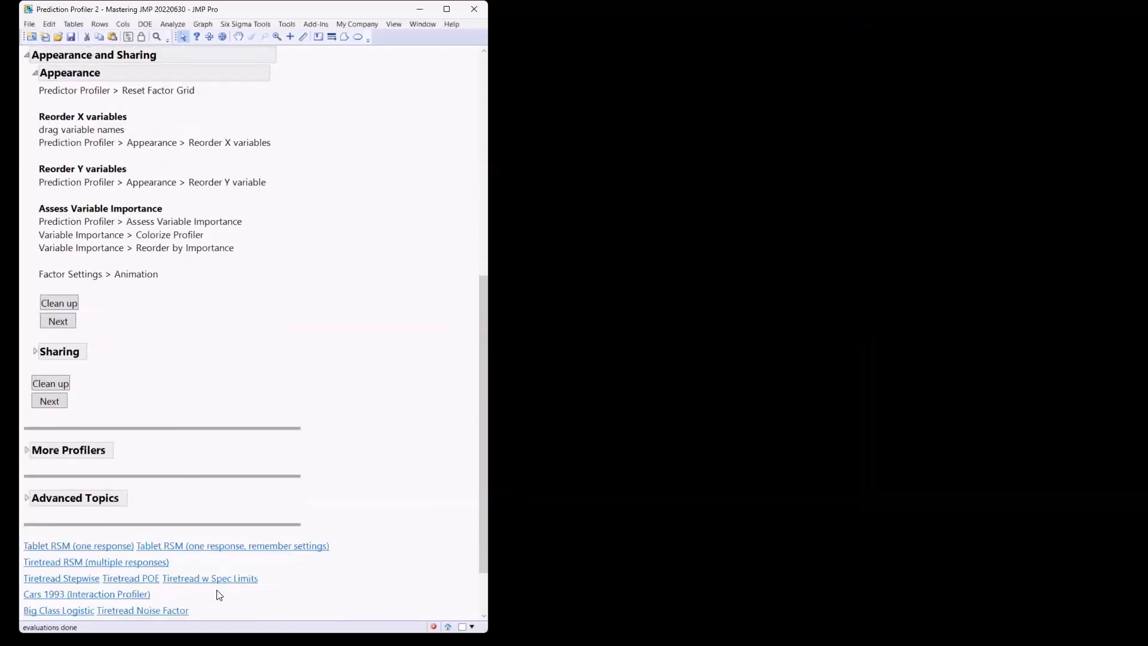
{"action": "left_click", "coordinate": [218, 555]}
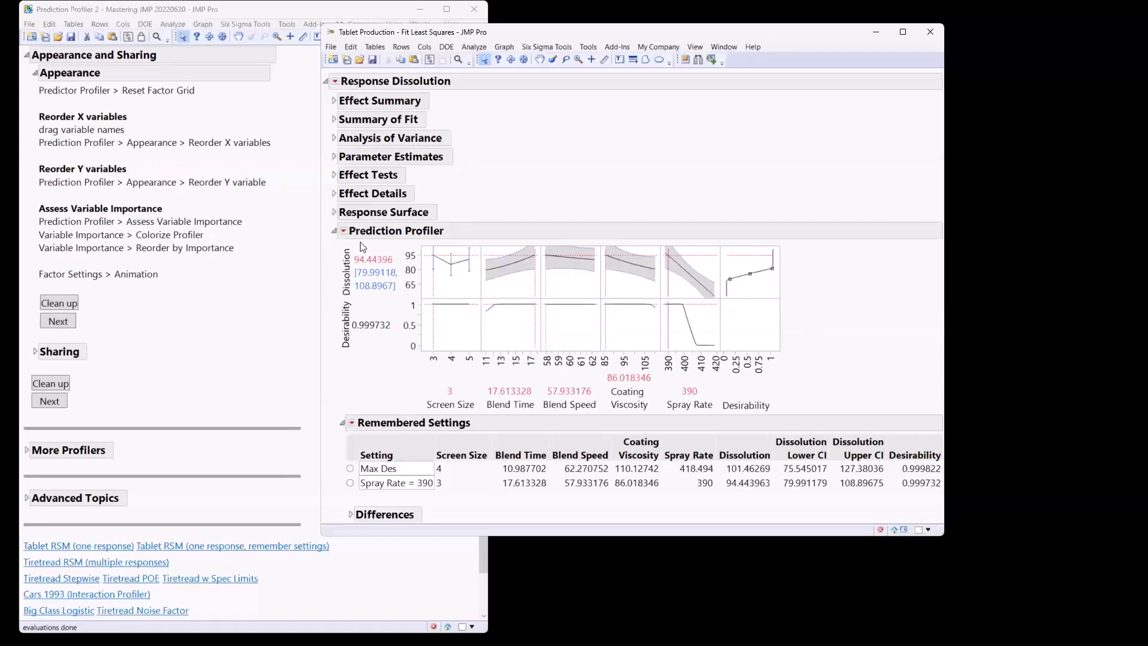
{"action": "left_click", "coordinate": [344, 233]}
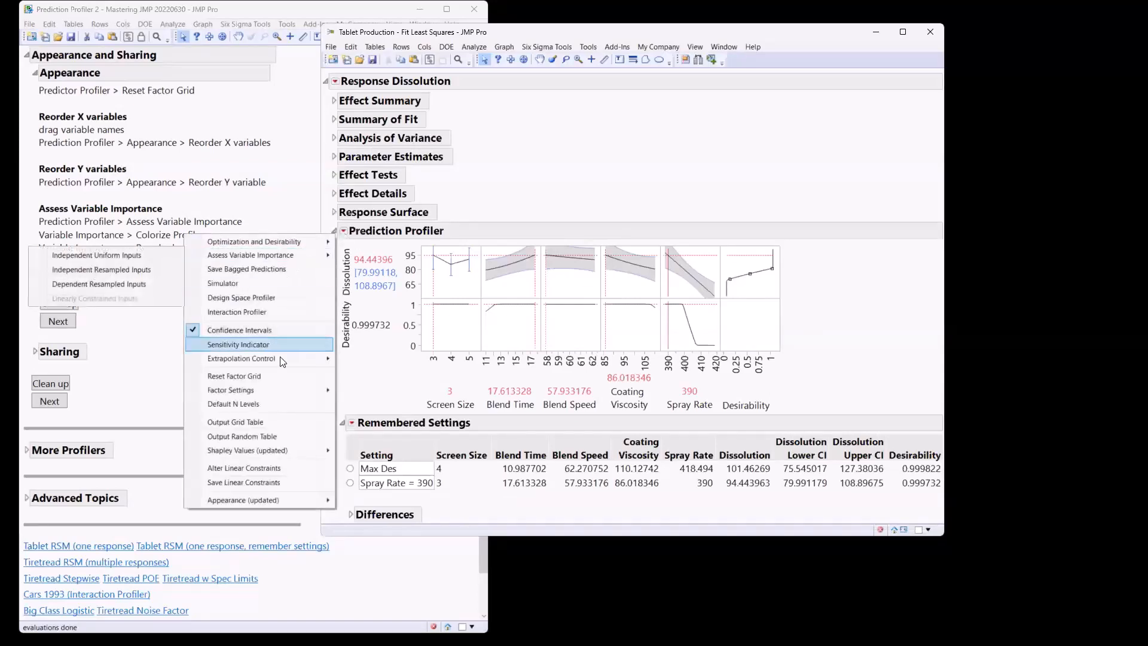
{"action": "mouse_move", "coordinate": [277, 393]}
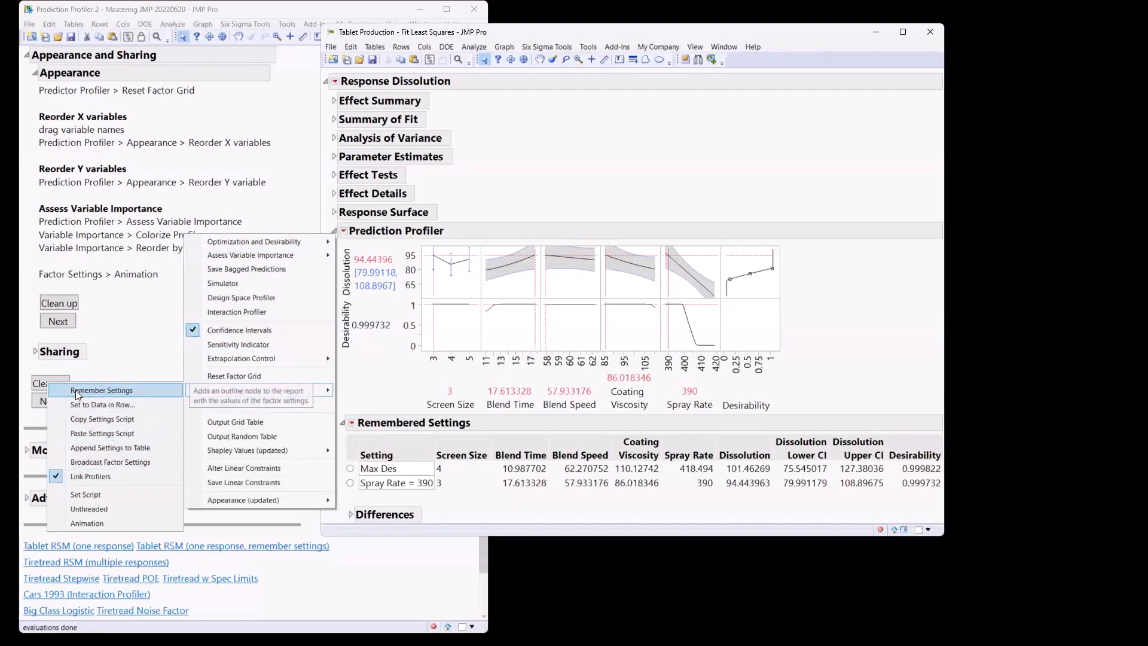
{"action": "left_click", "coordinate": [402, 445]}
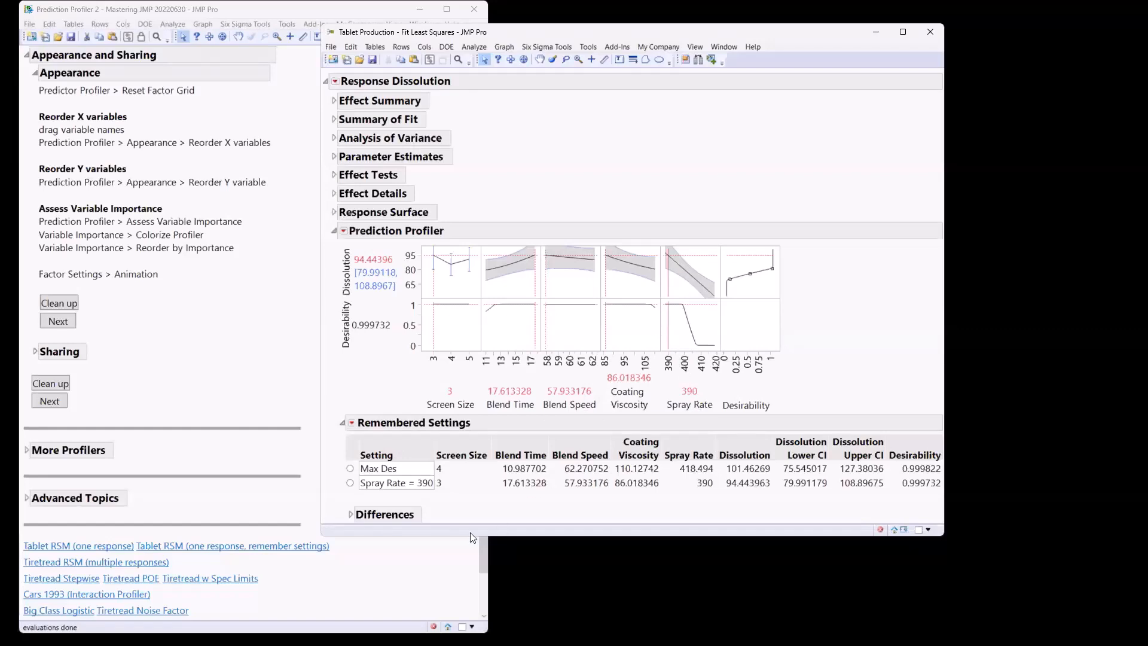
- Switch the profiler between the remembered settings Max Des and Spray Rate = 390, ending on Spray Rate = 390
{"action": "left_click", "coordinate": [351, 483]}
{"action": "left_click", "coordinate": [351, 469]}
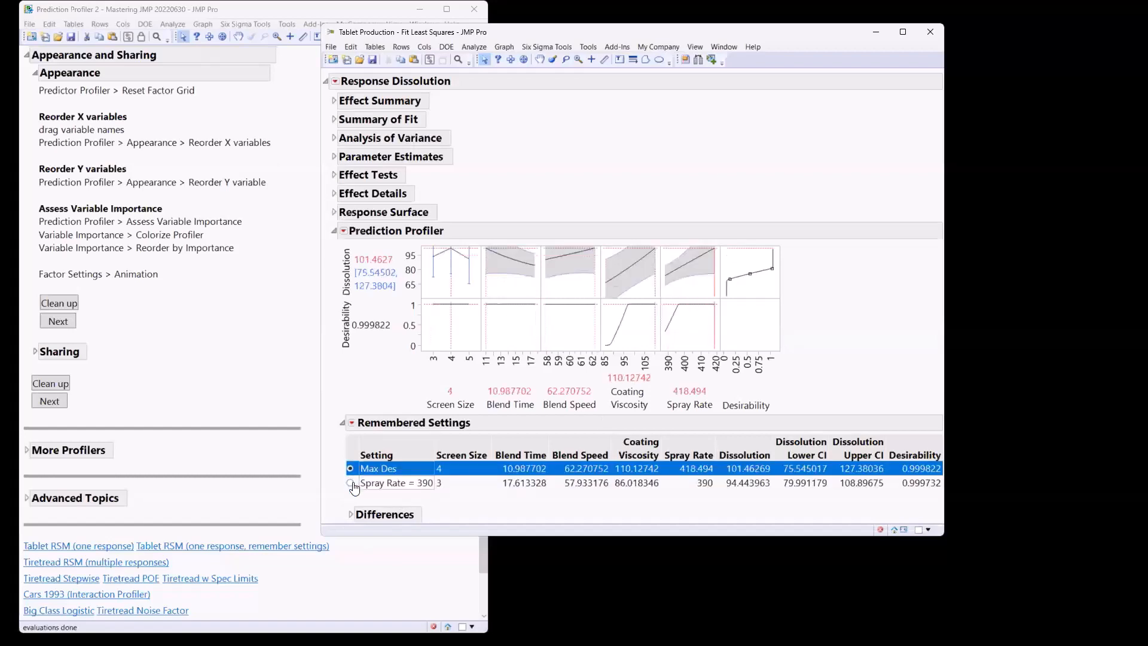
{"action": "left_click", "coordinate": [351, 483]}
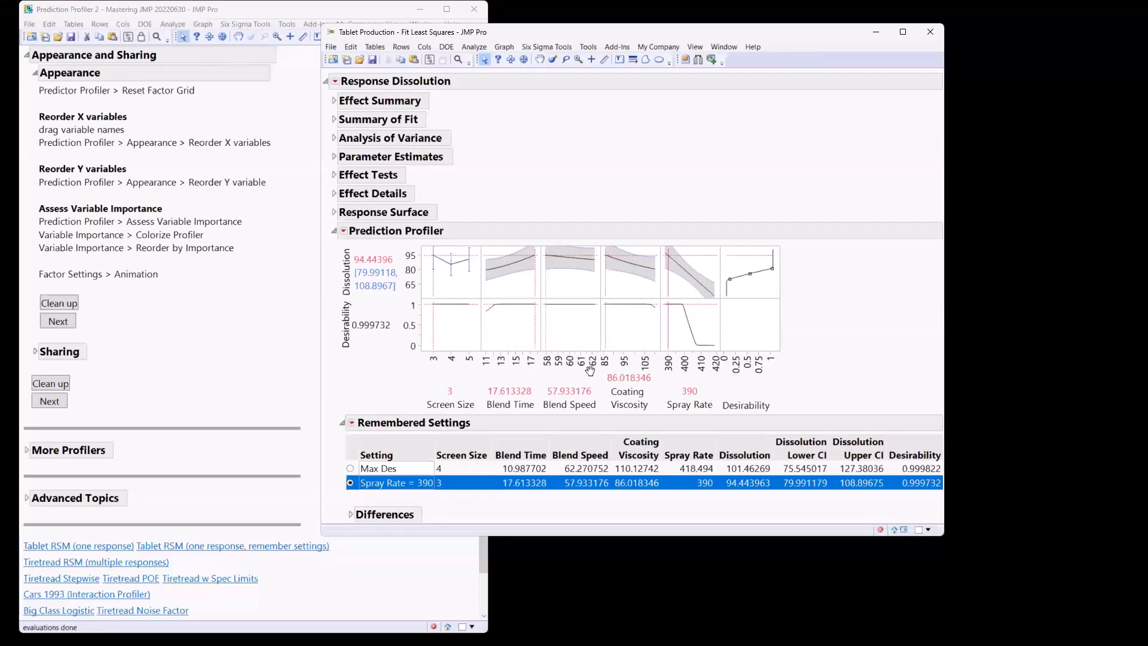
{"action": "left_click", "coordinate": [344, 234]}
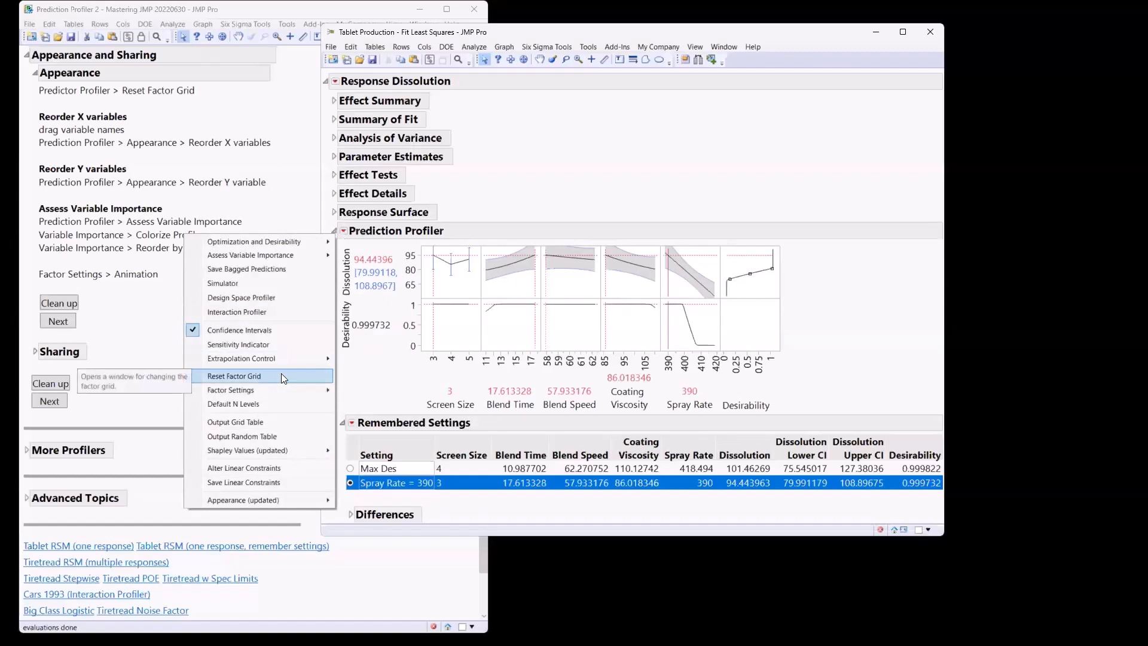
{"action": "left_click", "coordinate": [362, 400]}
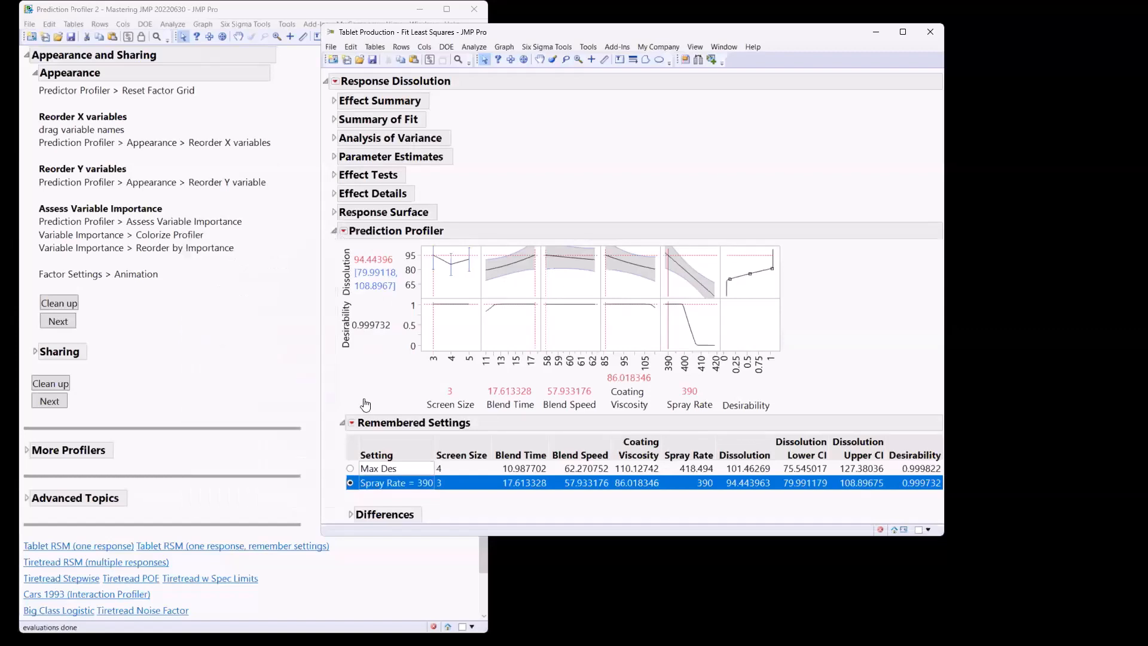
{"action": "left_click", "coordinate": [506, 49]}
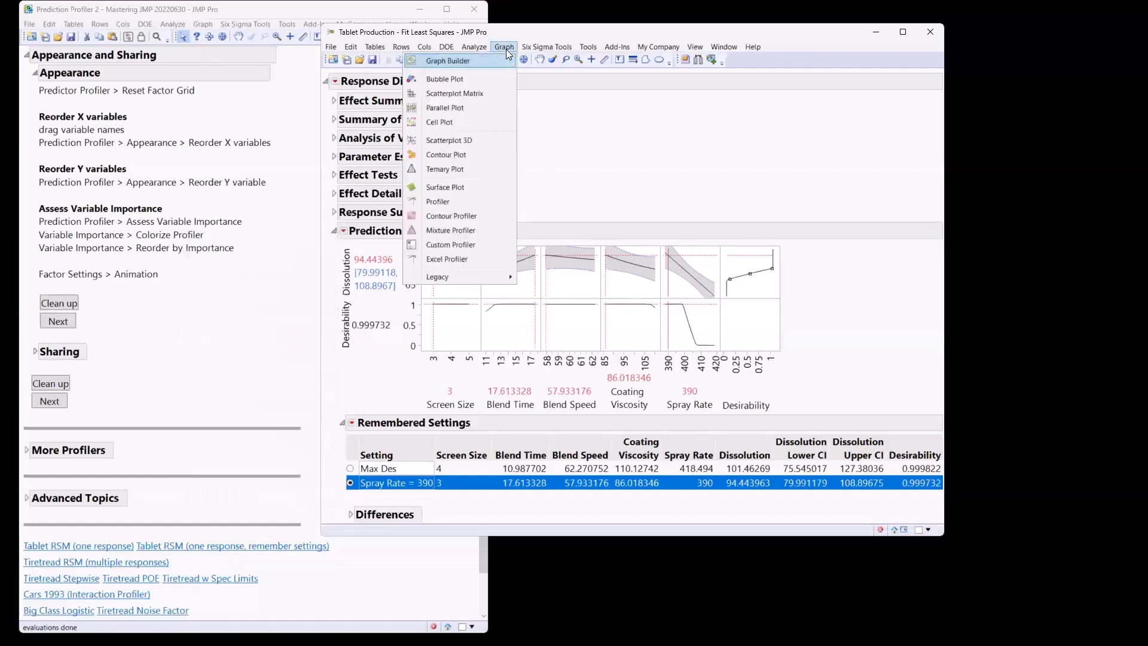
{"action": "left_click", "coordinate": [610, 170]}
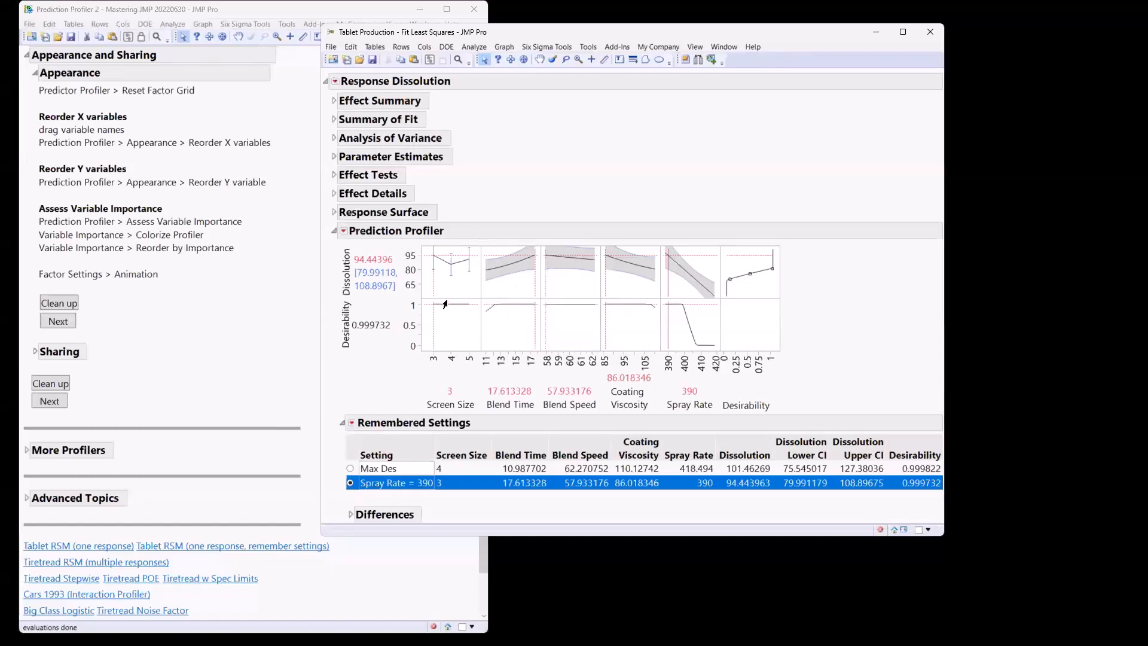
- Hide Summary of Fit, Analysis of Variance, Parameter Estimates, Effect Tests and Effect Details from the Response Dissolution report
{"action": "left_click", "coordinate": [335, 82], "text": "alt"}
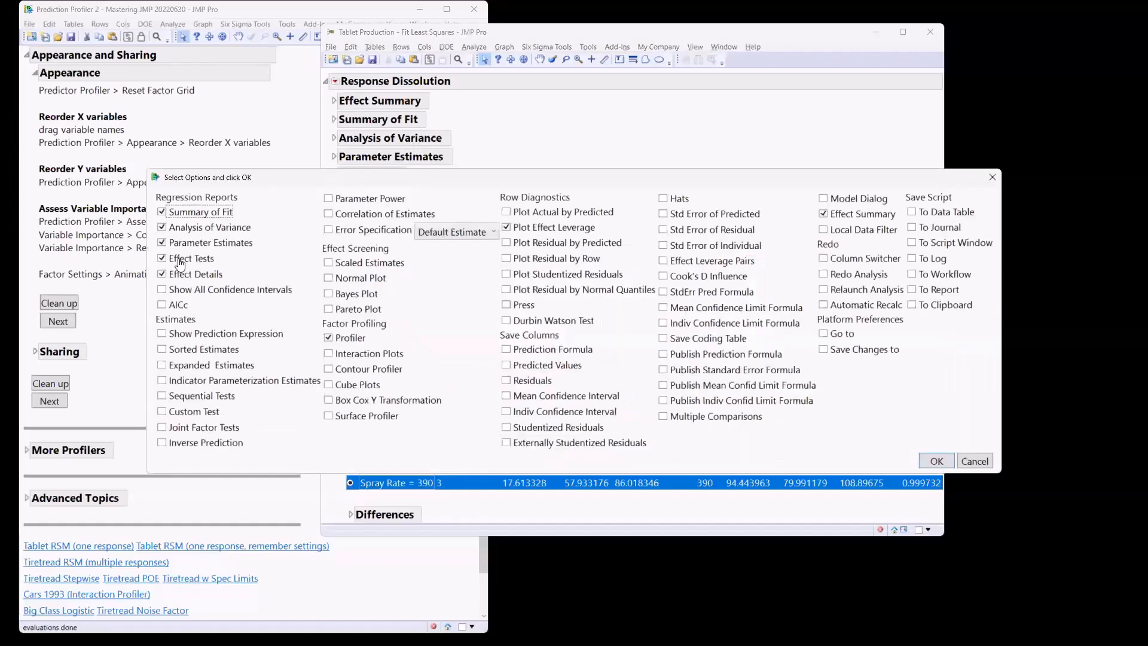
{"action": "left_click", "coordinate": [165, 274]}
{"action": "left_click", "coordinate": [163, 259]}
{"action": "left_click", "coordinate": [162, 243]}
{"action": "left_click", "coordinate": [163, 227]}
{"action": "left_click", "coordinate": [162, 212]}
{"action": "mouse_move", "coordinate": [403, 333]}
{"action": "left_mouse_down"}
{"action": "mouse_move", "coordinate": [338, 309]}
{"action": "mouse_move", "coordinate": [312, 340]}
{"action": "mouse_move", "coordinate": [397, 355]}
{"action": "mouse_move", "coordinate": [379, 336]}
{"action": "left_mouse_up"}
{"action": "left_click", "coordinate": [937, 461]}
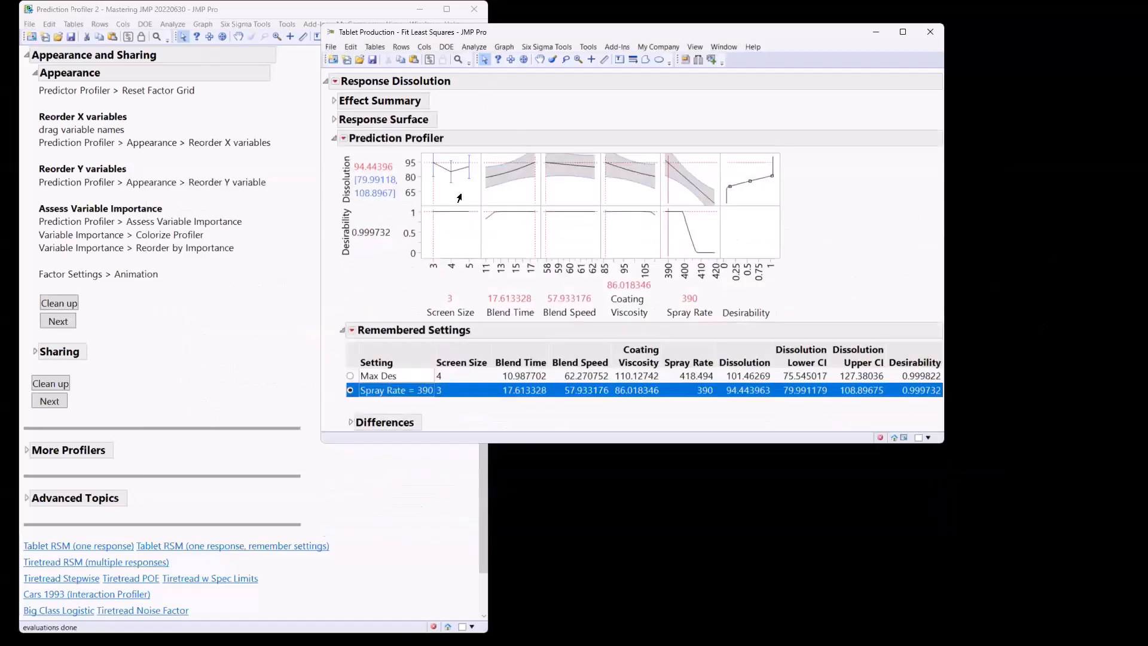
{"action": "left_click", "coordinate": [336, 82]}
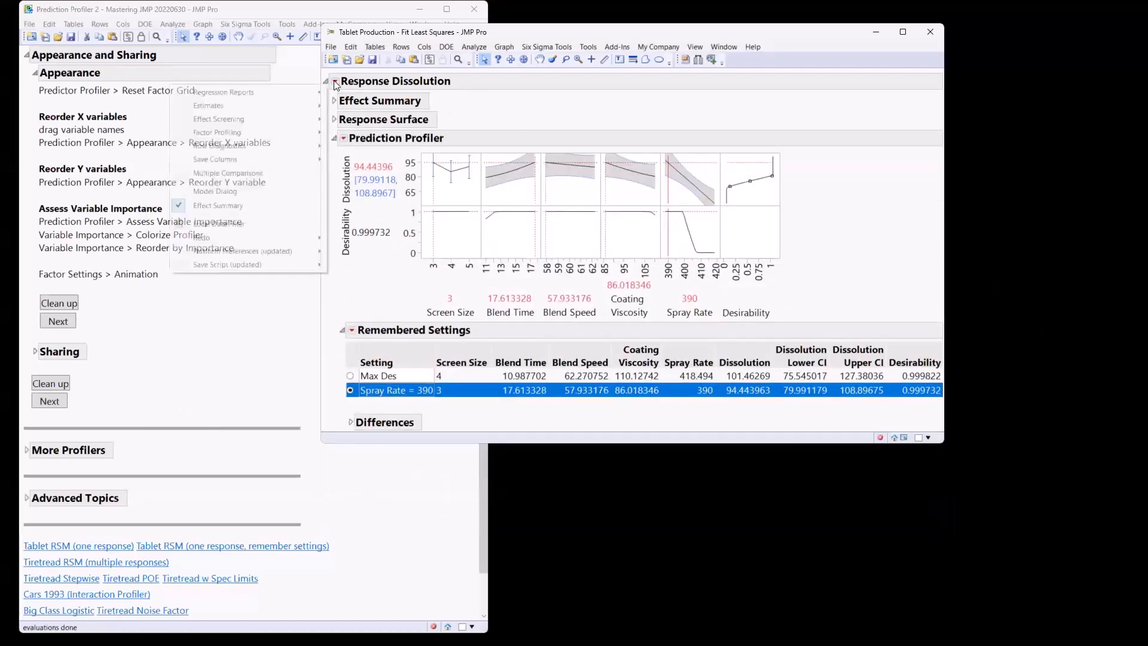
{"action": "left_click", "coordinate": [564, 120]}
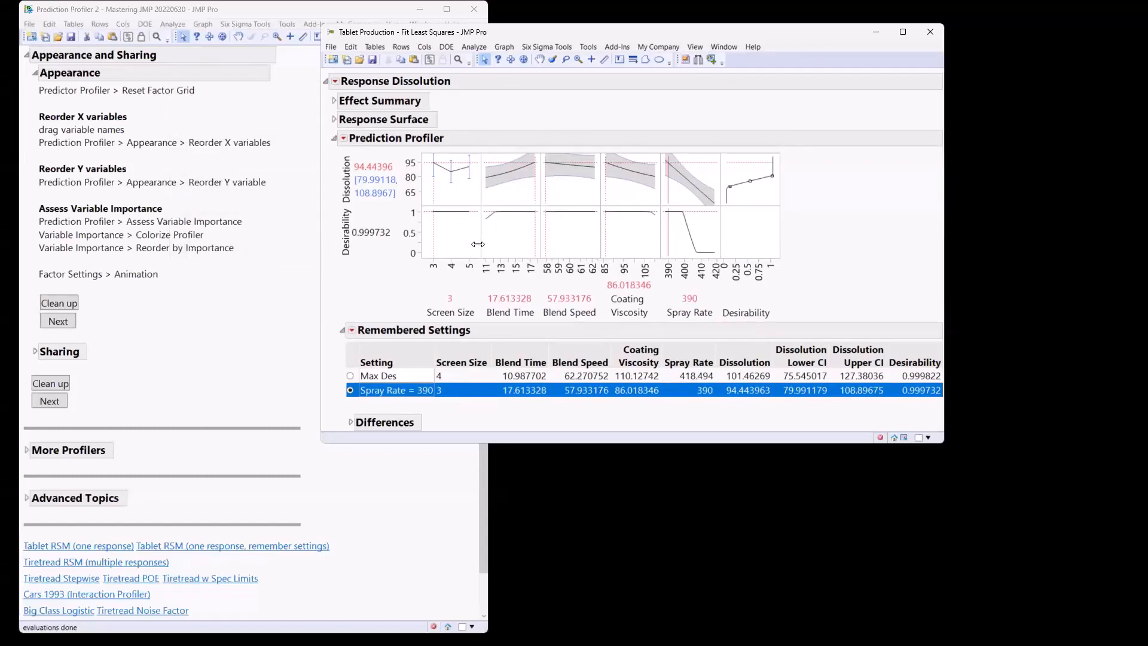
- Publish the Tablet Production - Fit Least Squares report with its data to an interactive HTML file and open it in the browser
{"action": "left_click", "coordinate": [330, 47]}
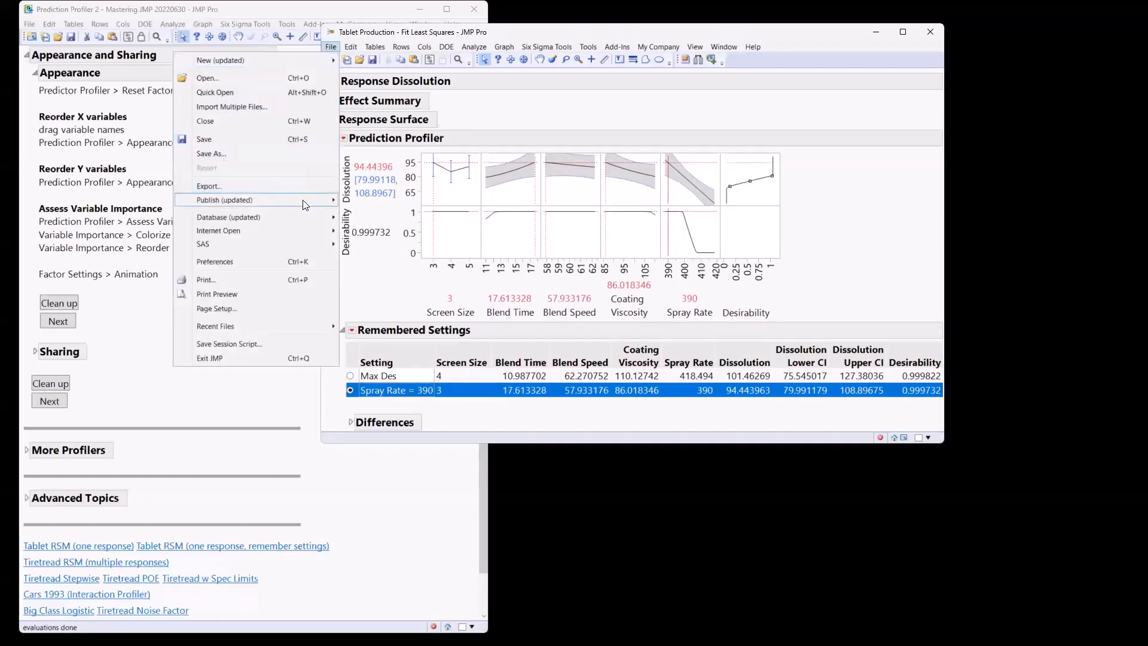
{"action": "mouse_move", "coordinate": [305, 205]}
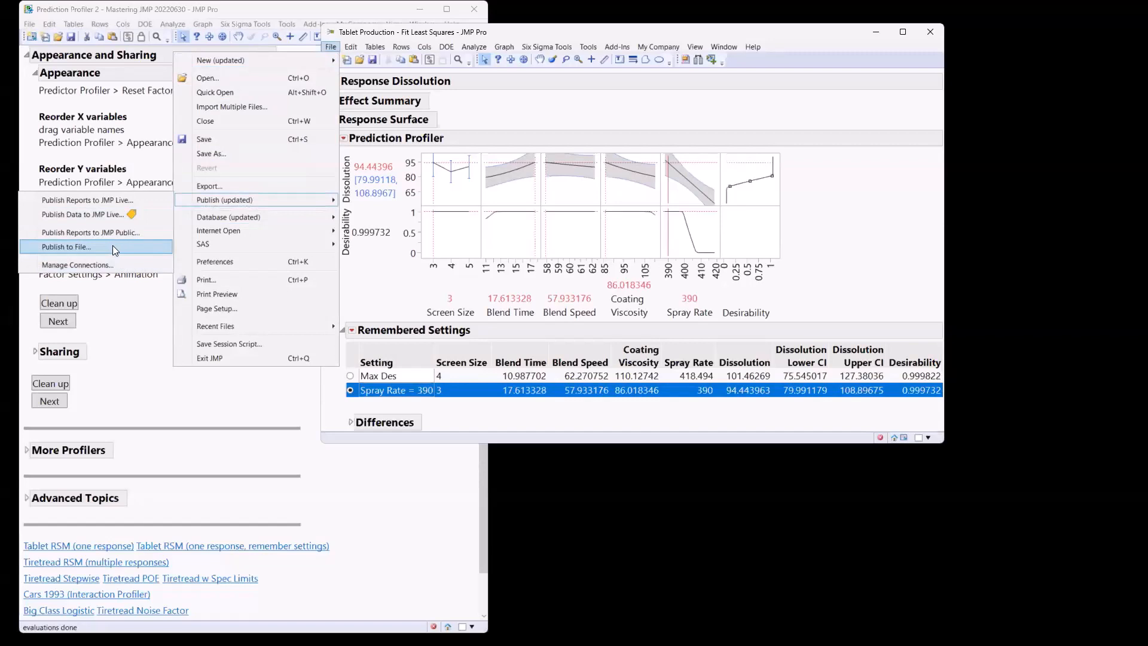
{"action": "left_click", "coordinate": [113, 246]}
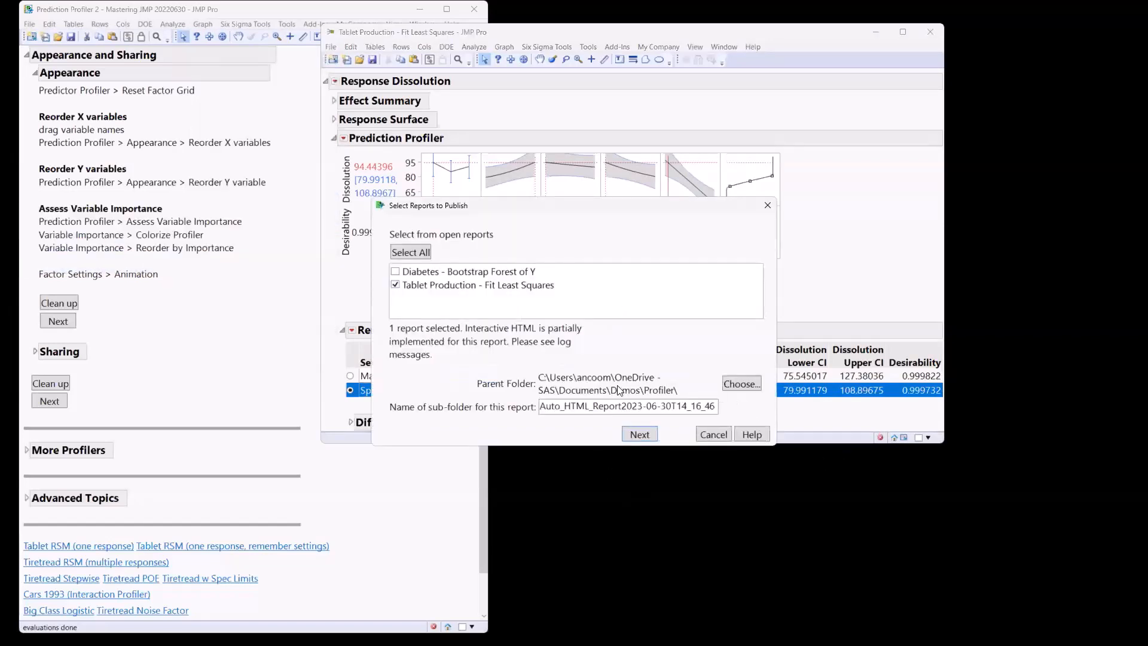
{"action": "left_click", "coordinate": [639, 435]}
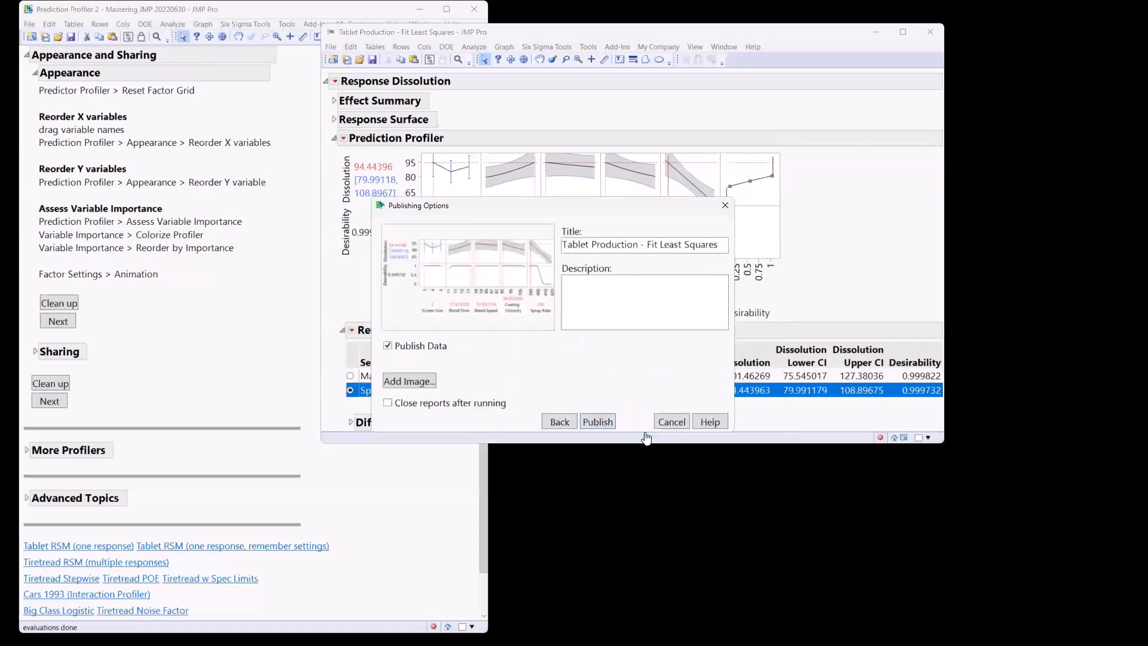
{"action": "left_click", "coordinate": [598, 422]}
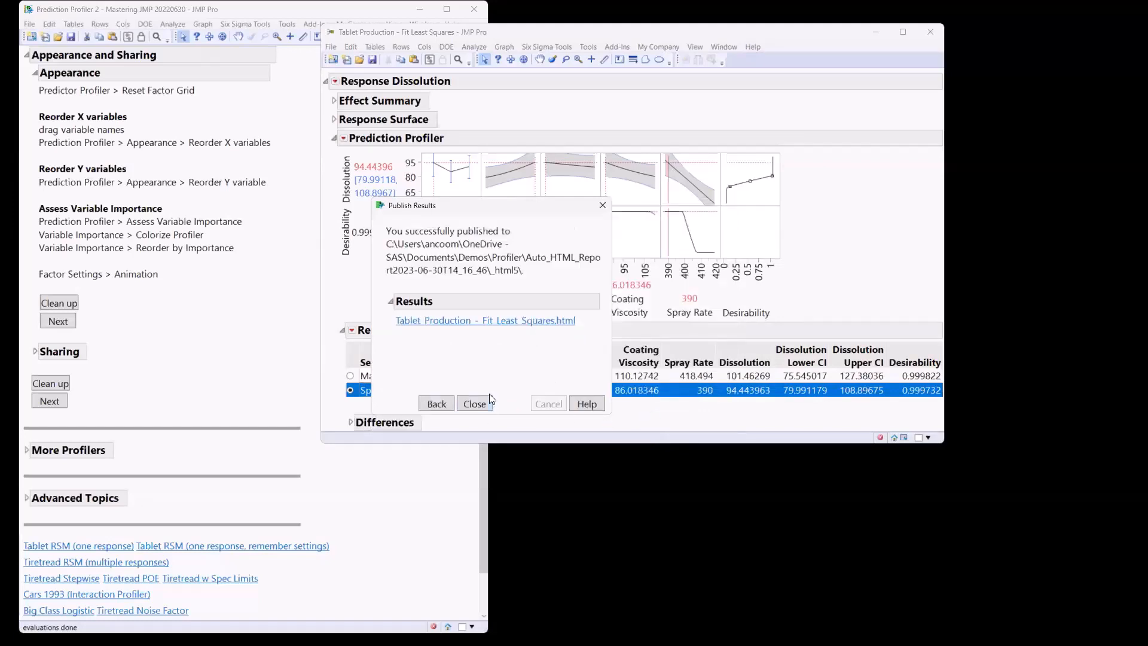
{"action": "left_click", "coordinate": [489, 326]}
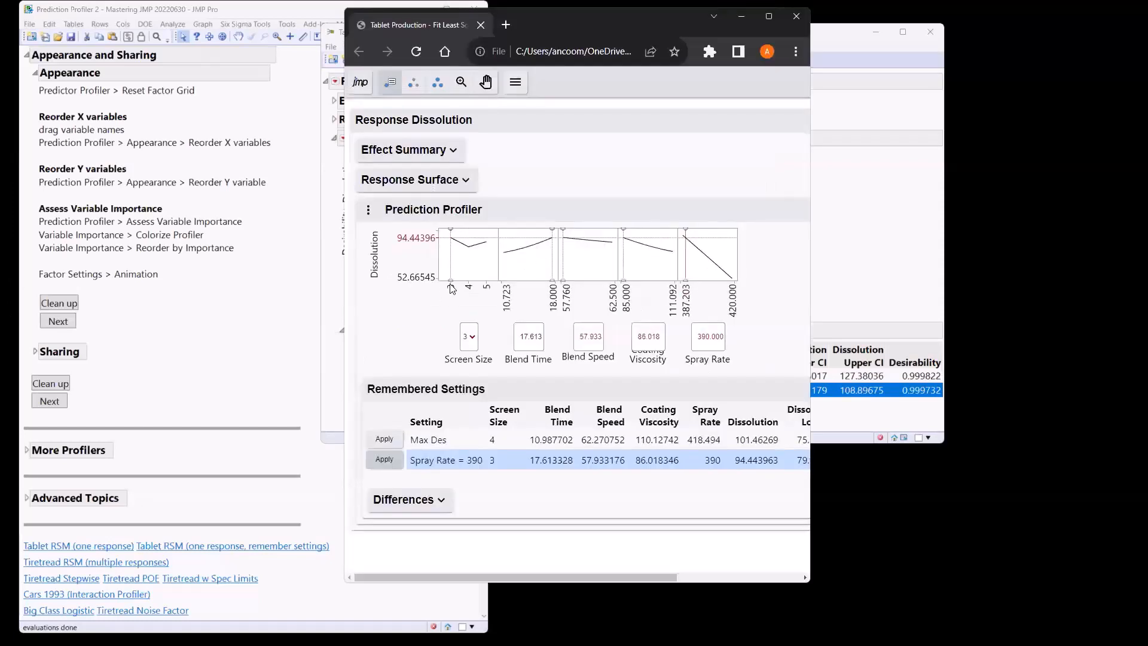
- Set Screen Size to 4 in the published profiler, and widen and reposition the browser window to show the full settings table
{"action": "left_click", "coordinate": [468, 338]}
{"action": "left_click", "coordinate": [468, 366]}
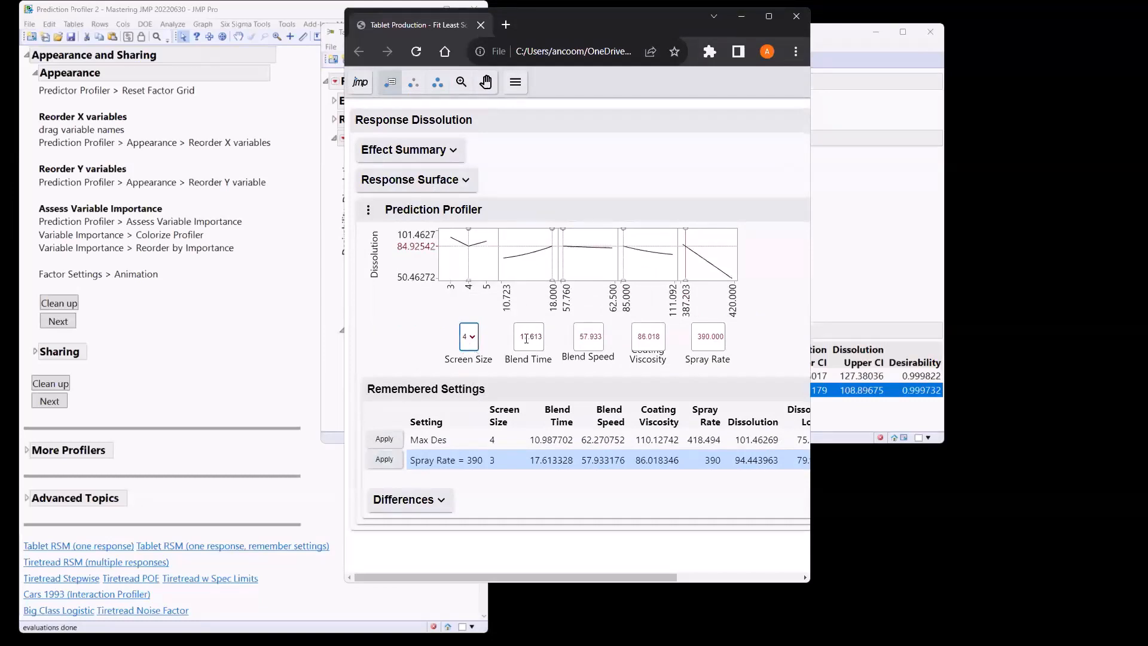
{"action": "left_click", "coordinate": [525, 337]}
{"action": "left_click_drag", "start_coordinate": [810, 98], "coordinate": [1028, 66]}
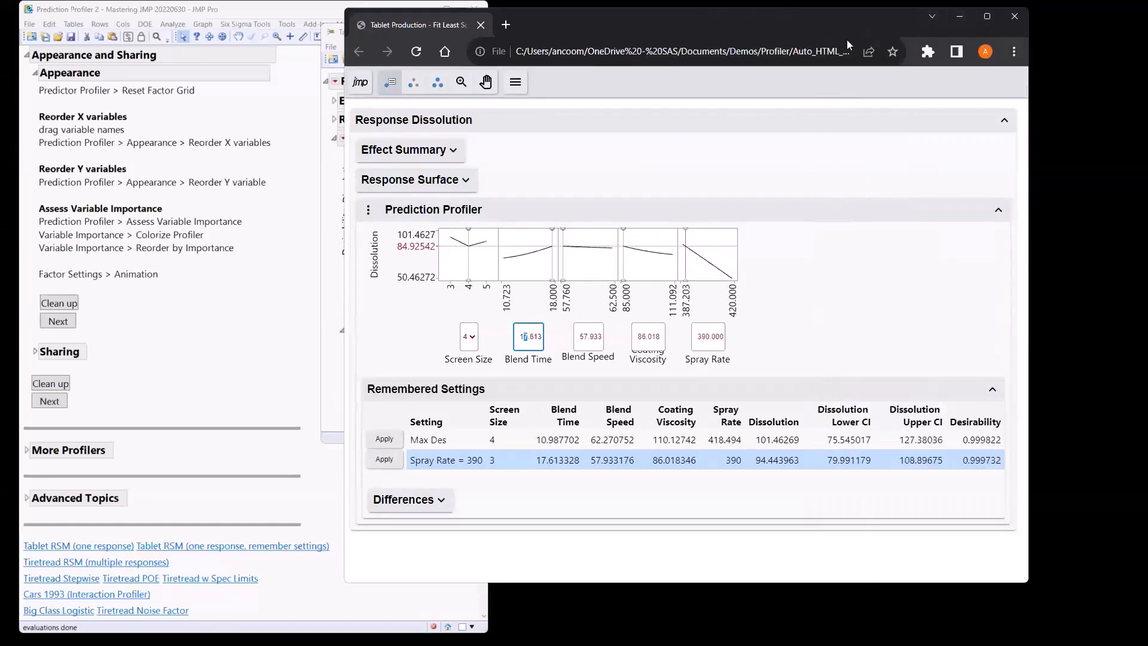
{"action": "left_click_drag", "start_coordinate": [846, 39], "coordinate": [621, 74]}
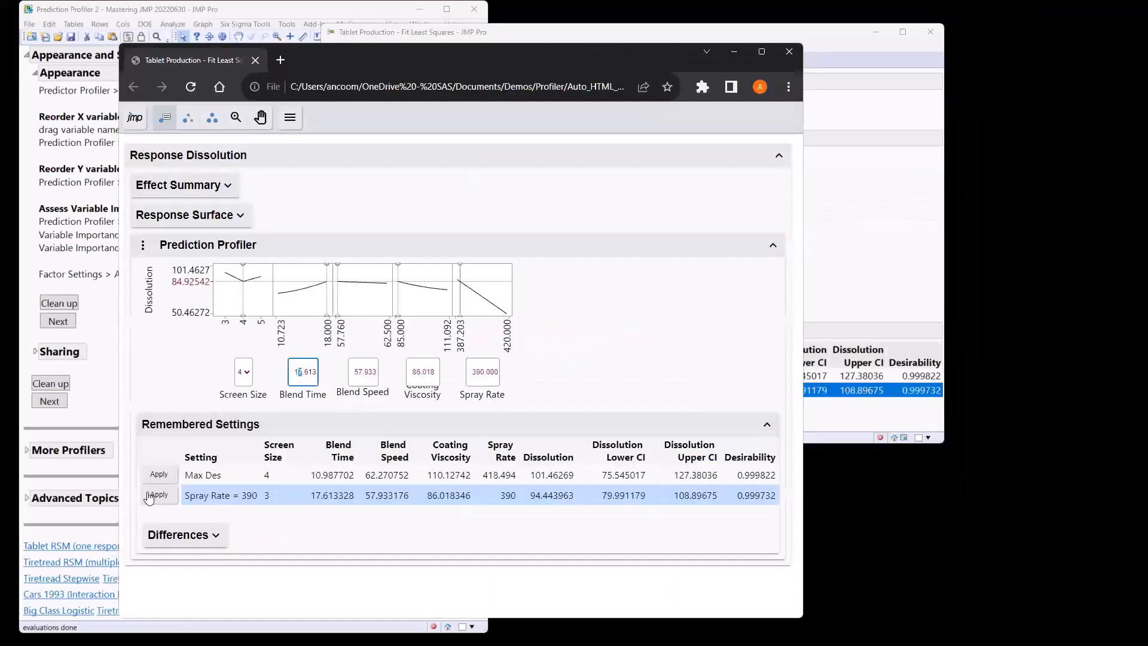
- Apply the remembered settings Max Des and Spray Rate = 390 in the published profiler, then close the page and the publish results
{"action": "left_click", "coordinate": [158, 476]}
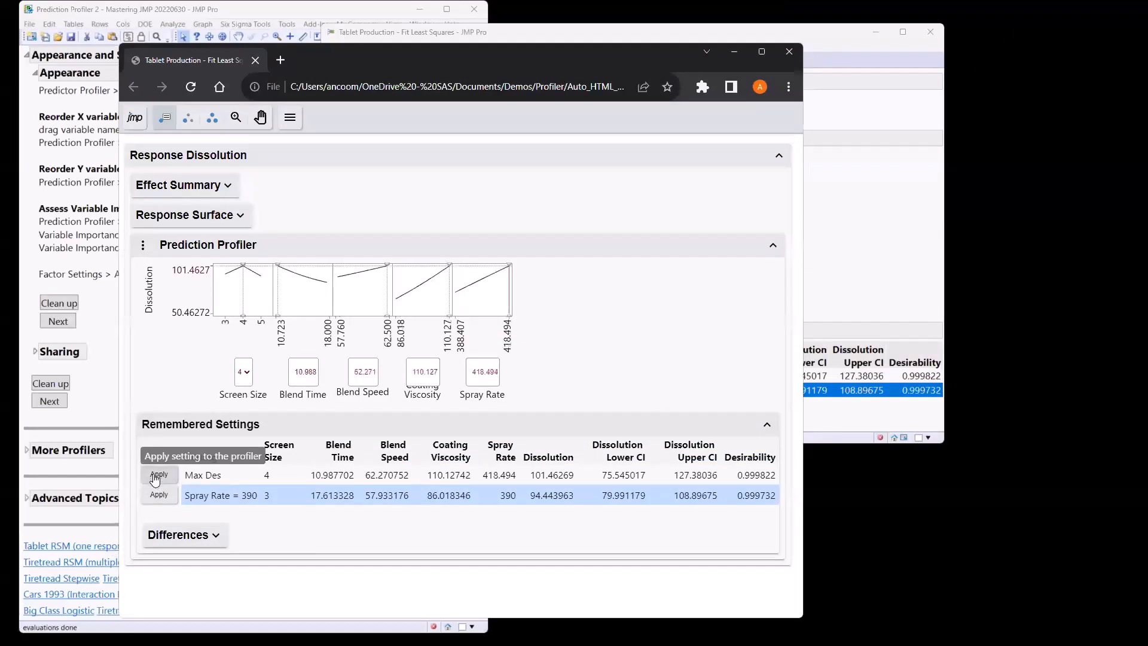
{"action": "left_click", "coordinate": [158, 495]}
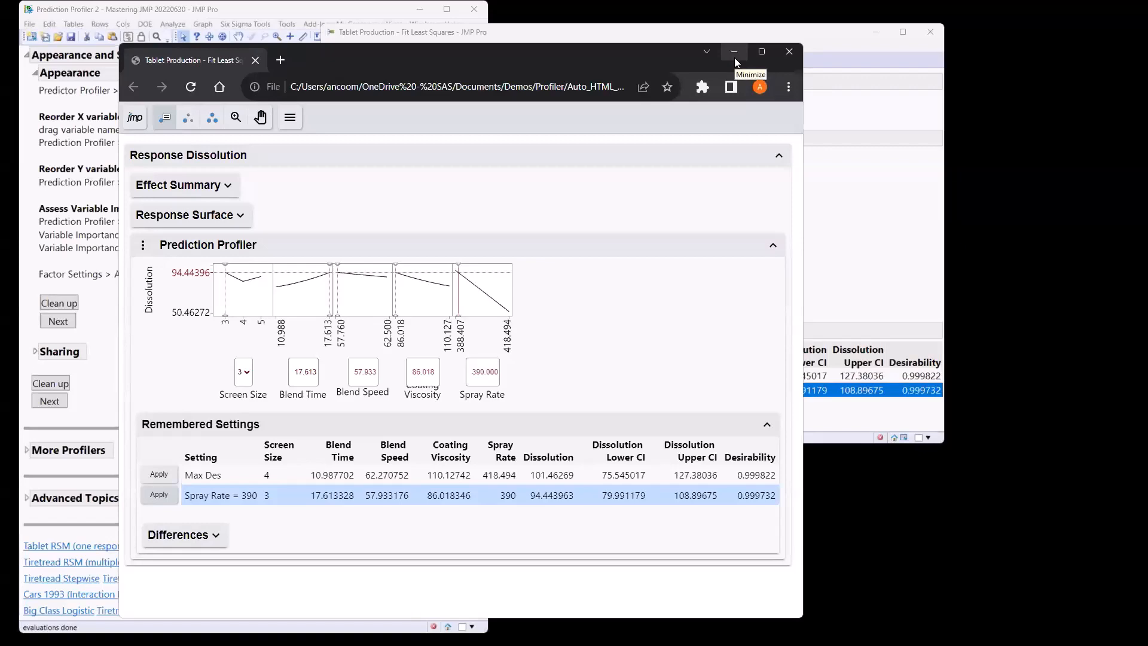
{"action": "left_click", "coordinate": [786, 52]}
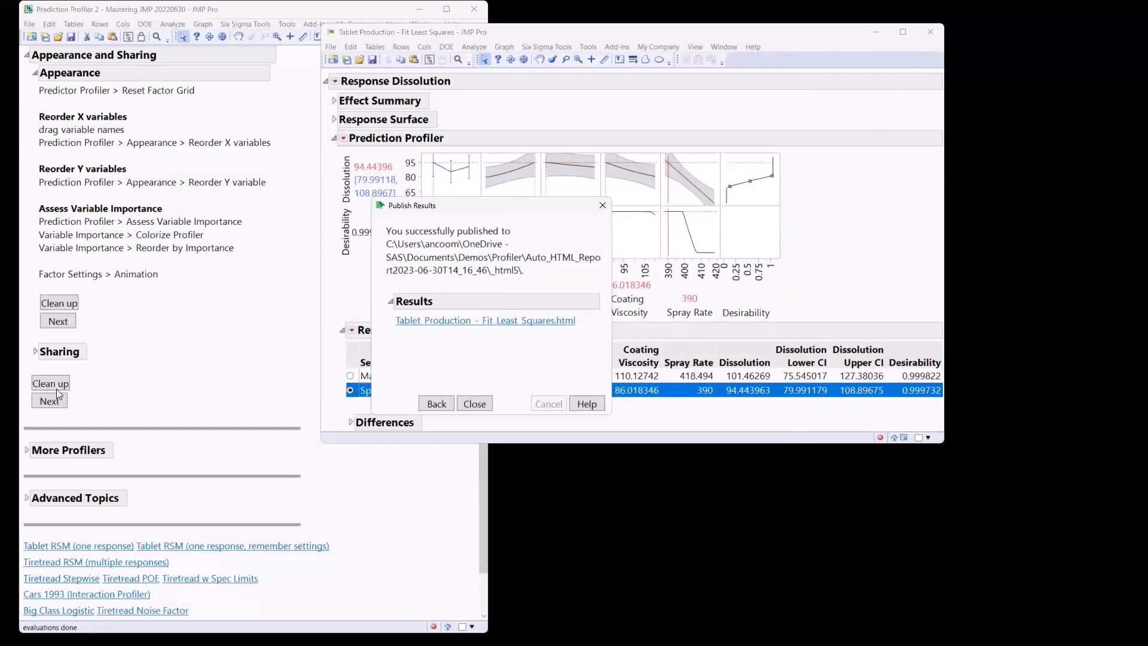
{"action": "left_click", "coordinate": [482, 404]}
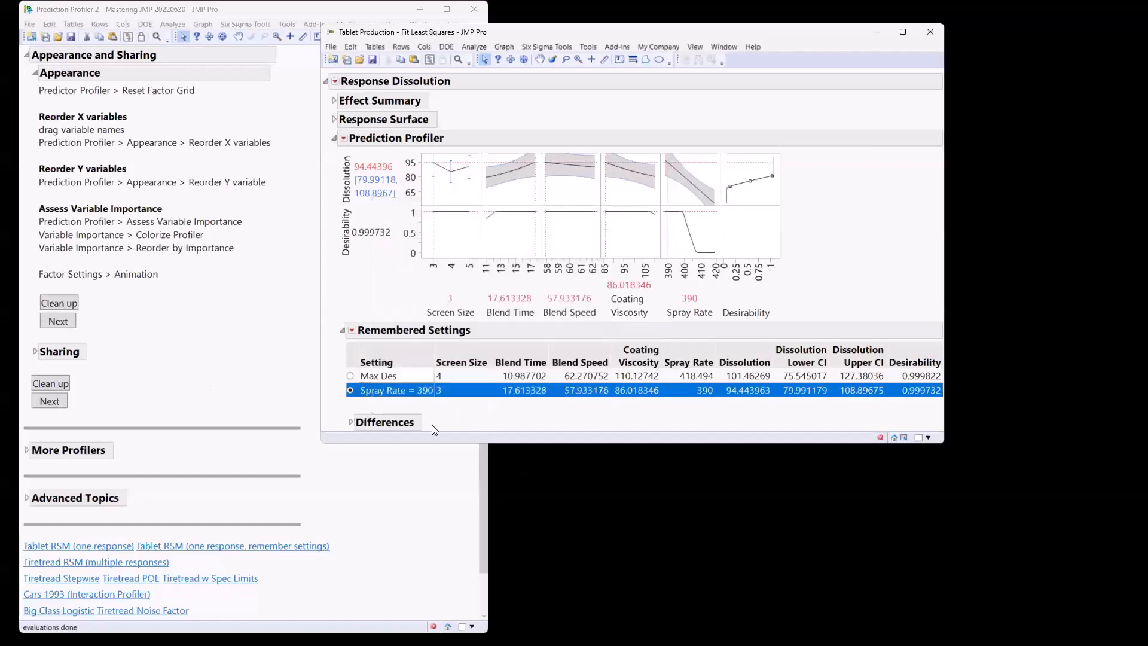
- Clean up the open reports and advance the journal to More Profilers, expanding the Interaction Profiler topic
{"action": "left_click", "coordinate": [52, 388]}
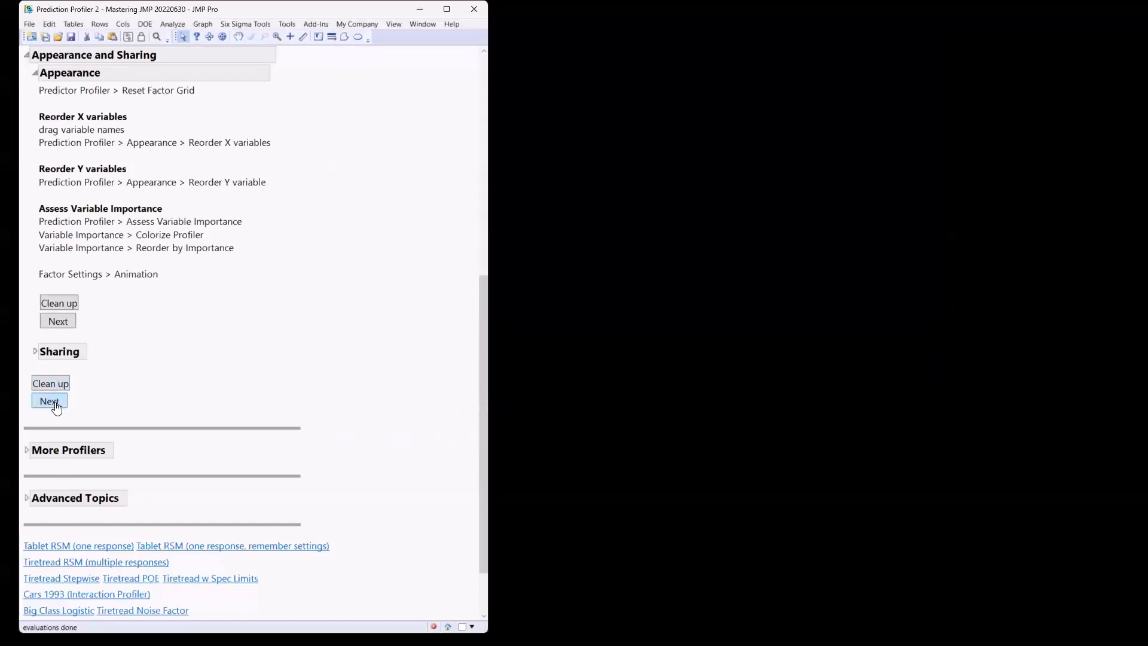
{"action": "left_click", "coordinate": [50, 399]}
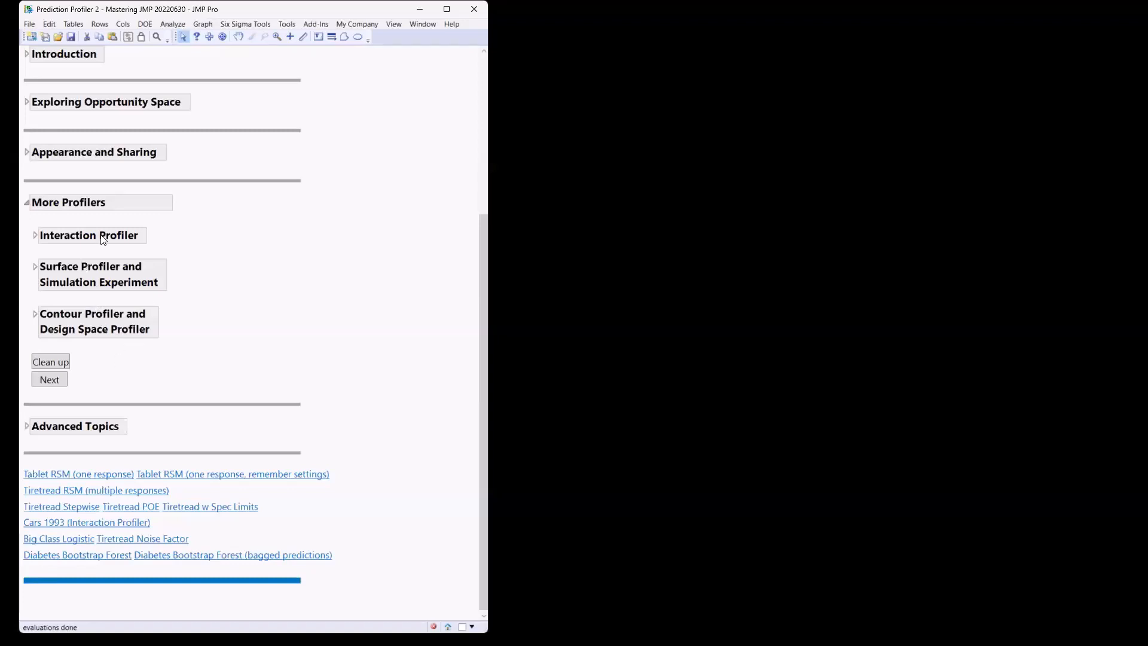
{"action": "left_click", "coordinate": [35, 235]}
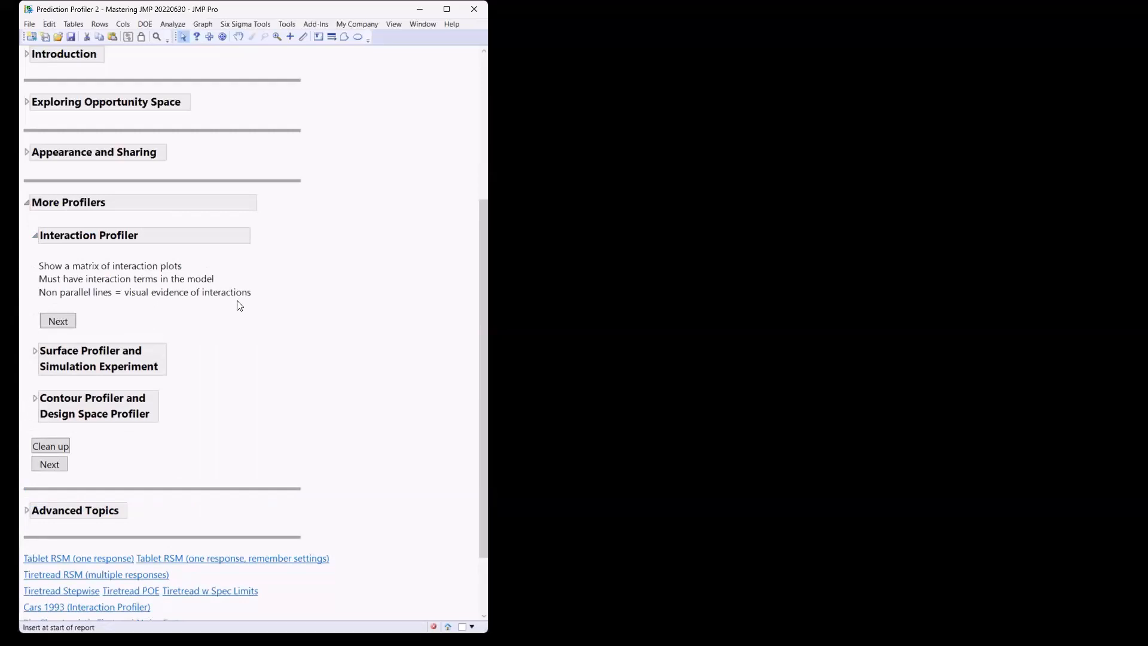
- Open the Cars 1993 (Interaction Profiler) report from the journal and move its window up
{"action": "scroll", "coordinate": [238, 303], "scroll_direction": "down", "scroll_amount": 3}
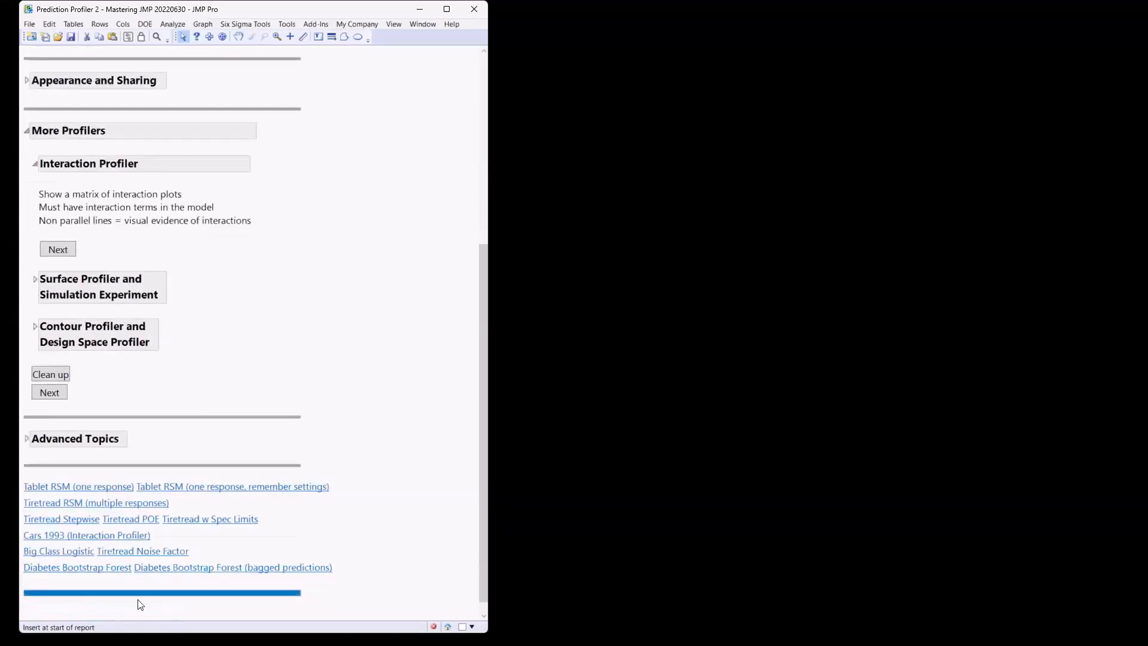
{"action": "left_click", "coordinate": [60, 536]}
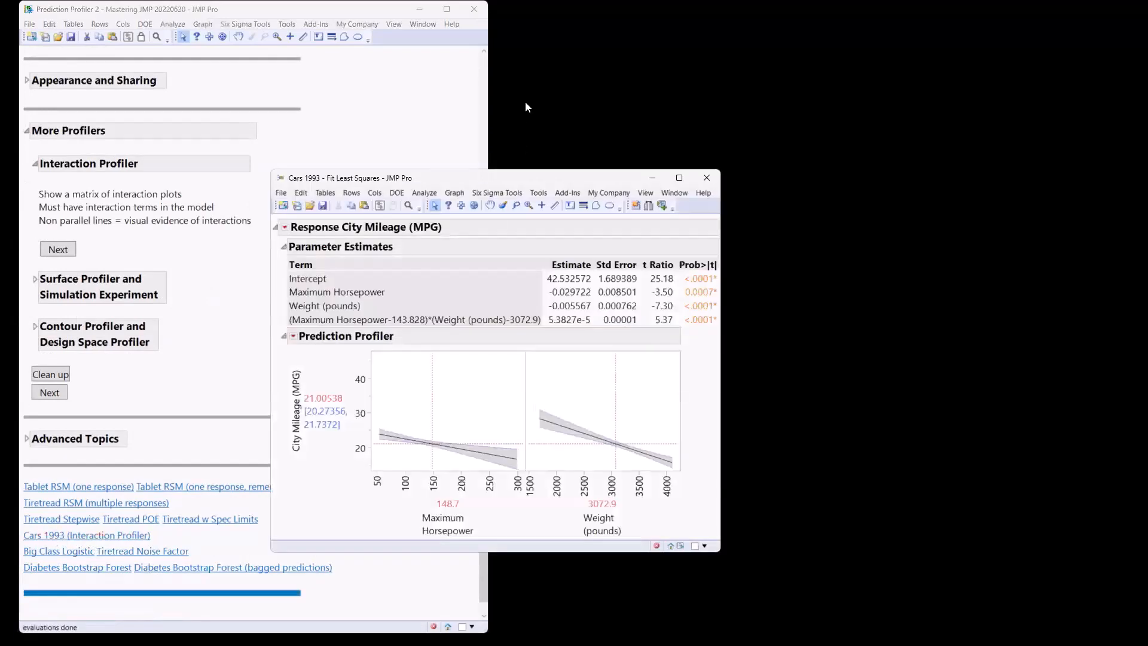
{"action": "left_click_drag", "start_coordinate": [532, 182], "coordinate": [556, 35]}
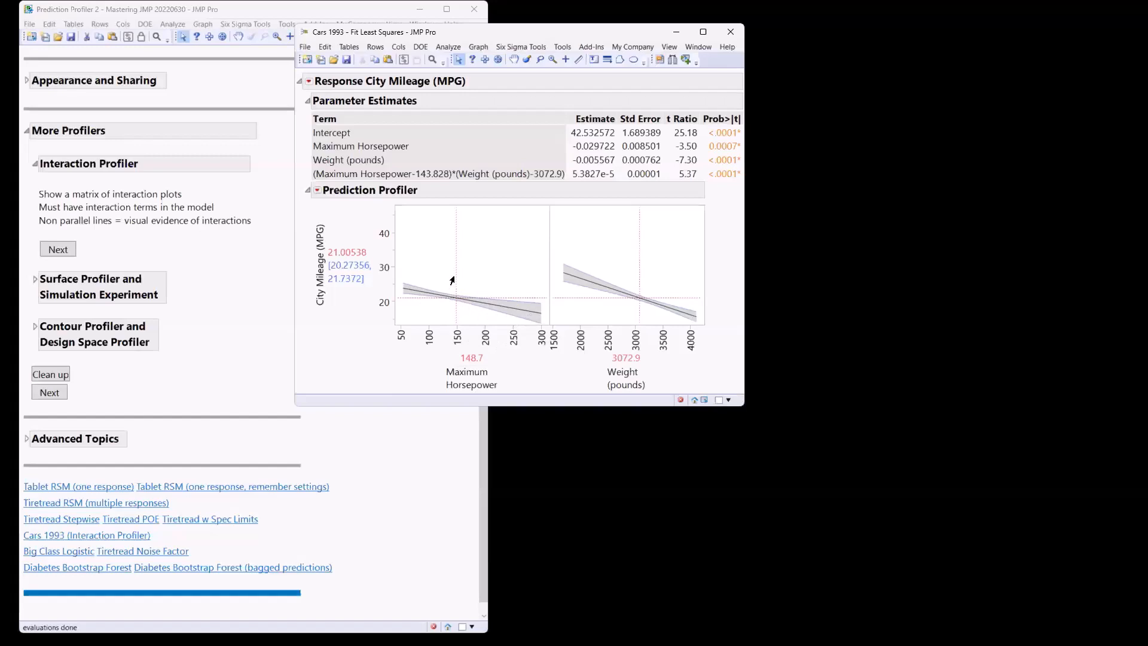
- Vary Maximum Horsepower in the City Mileage profiler up to about 286, ending at 155.5, to explore its effect on the Weight slope
{"action": "left_click_drag", "start_coordinate": [452, 280], "coordinate": [532, 313]}
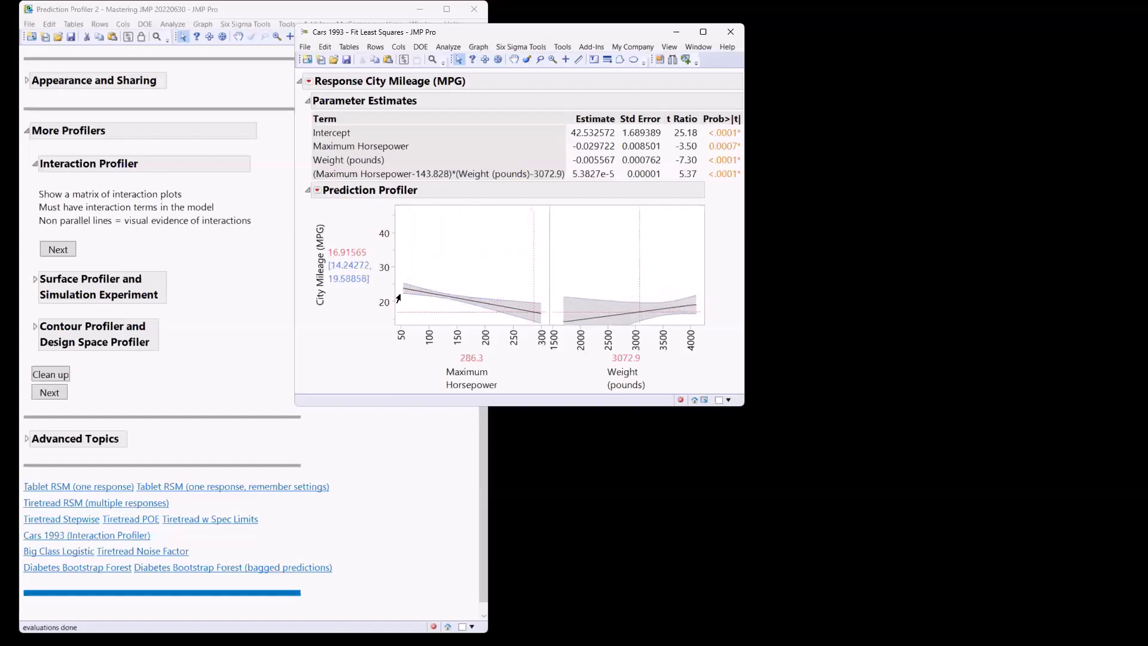
{"action": "left_click", "coordinate": [529, 262]}
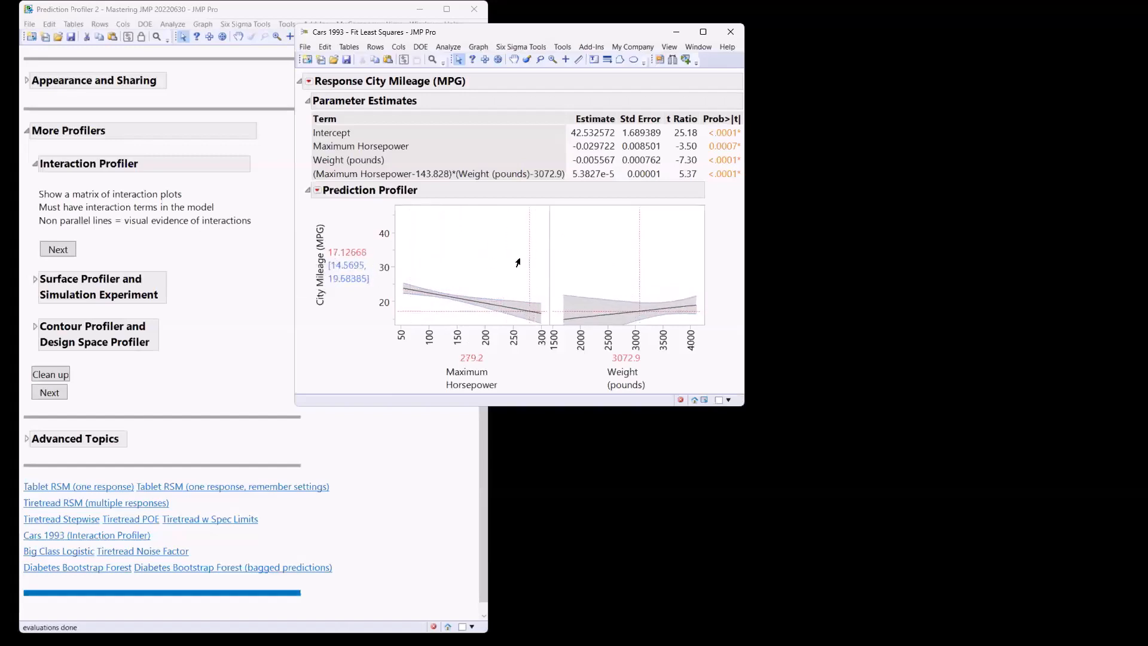
{"action": "left_click_drag", "start_coordinate": [518, 264], "coordinate": [457, 274]}
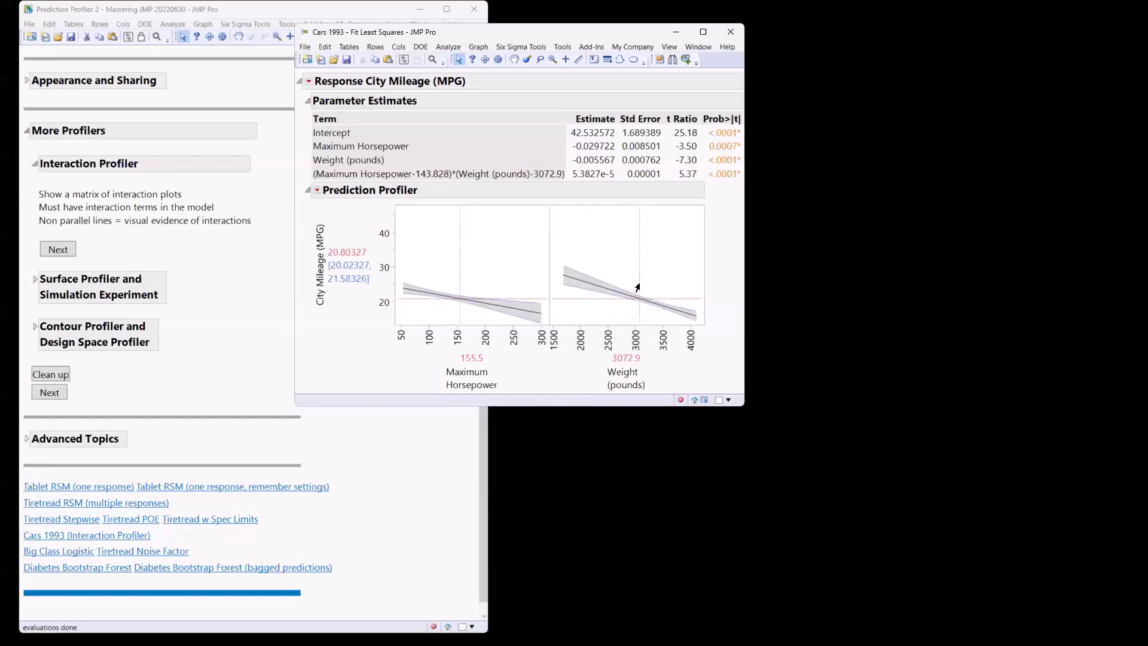
- Vary Weight in the profiler between about 1855 and 3690 pounds, ending at 2032, to explore its effect on the Maximum Horsepower slope
{"action": "left_click_drag", "start_coordinate": [637, 281], "coordinate": [567, 294]}
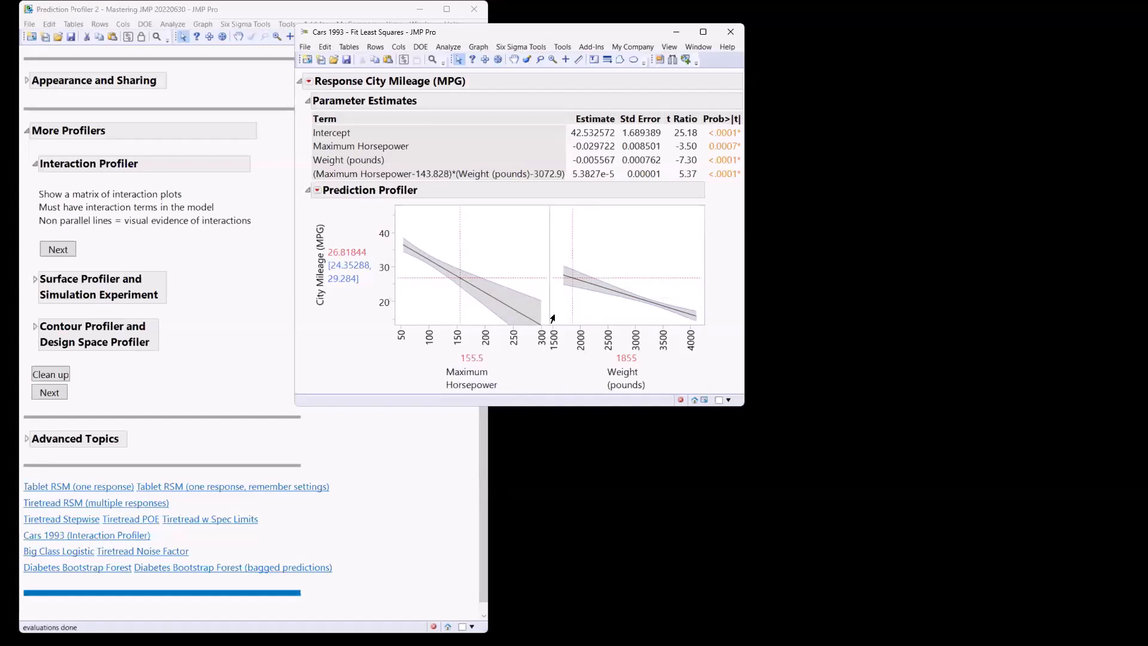
{"action": "left_click", "coordinate": [575, 306]}
{"action": "left_click_drag", "start_coordinate": [578, 306], "coordinate": [674, 311]}
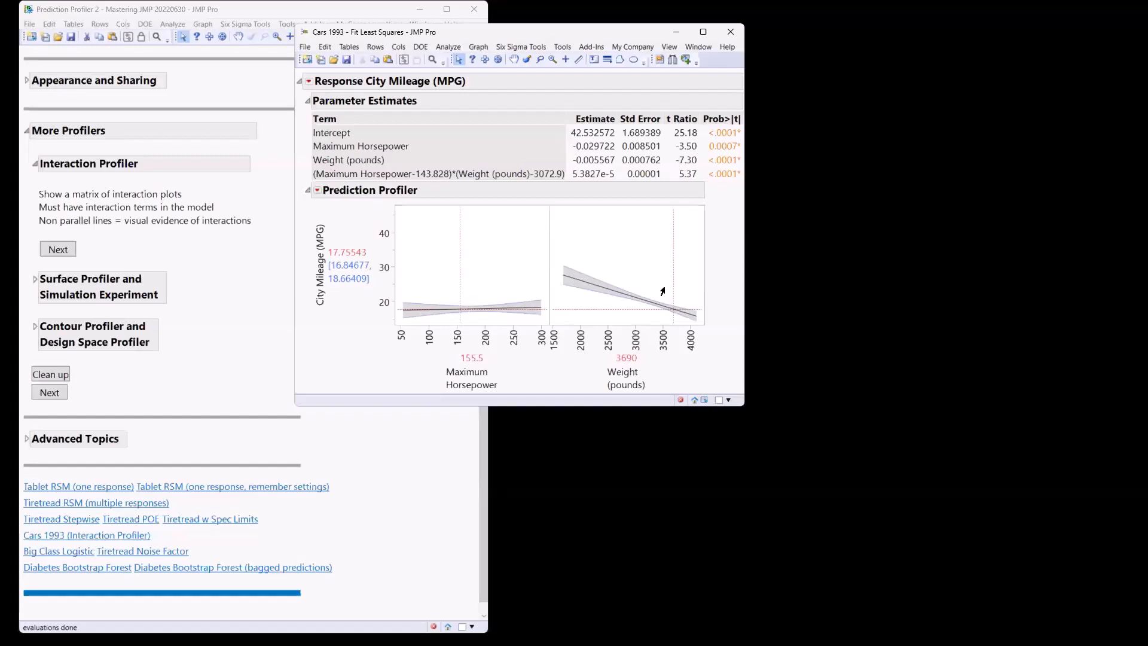
{"action": "left_click_drag", "start_coordinate": [671, 290], "coordinate": [597, 299]}
{"action": "left_click_drag", "start_coordinate": [647, 311], "coordinate": [620, 329]}
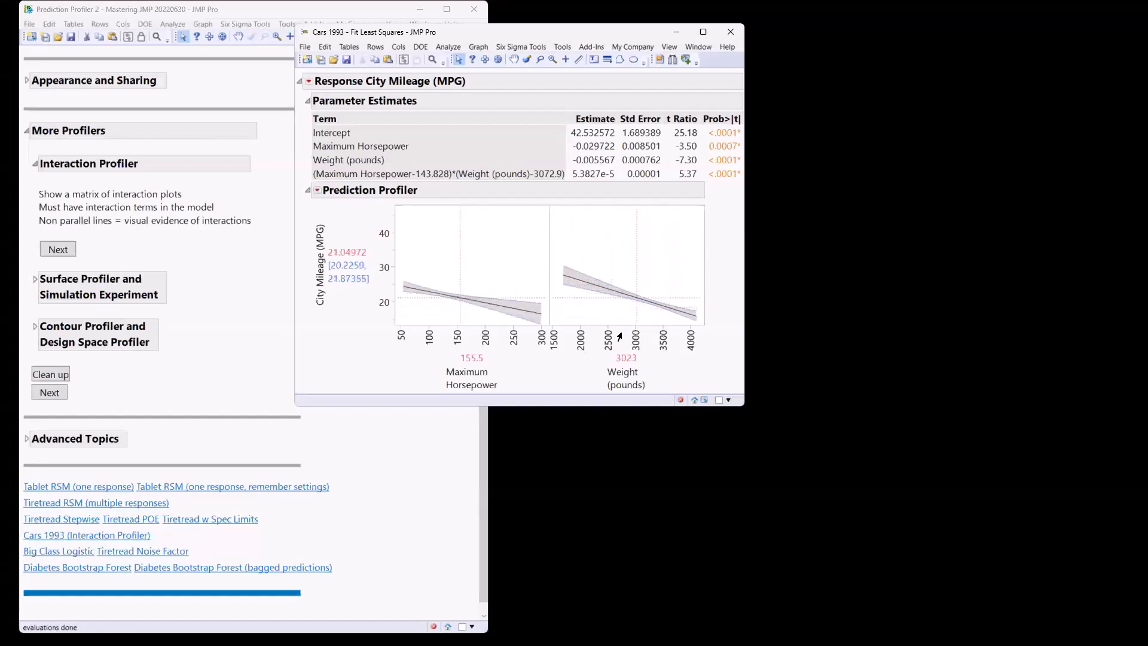
{"action": "mouse_move", "coordinate": [492, 197]}
{"action": "left_mouse_down"}
{"action": "mouse_move", "coordinate": [460, 193]}
{"action": "mouse_move", "coordinate": [347, 311]}
{"action": "mouse_move", "coordinate": [572, 359]}
{"action": "left_mouse_up"}
{"action": "left_click_drag", "start_coordinate": [570, 286], "coordinate": [458, 174]}
{"action": "key", "text": "Escape"}
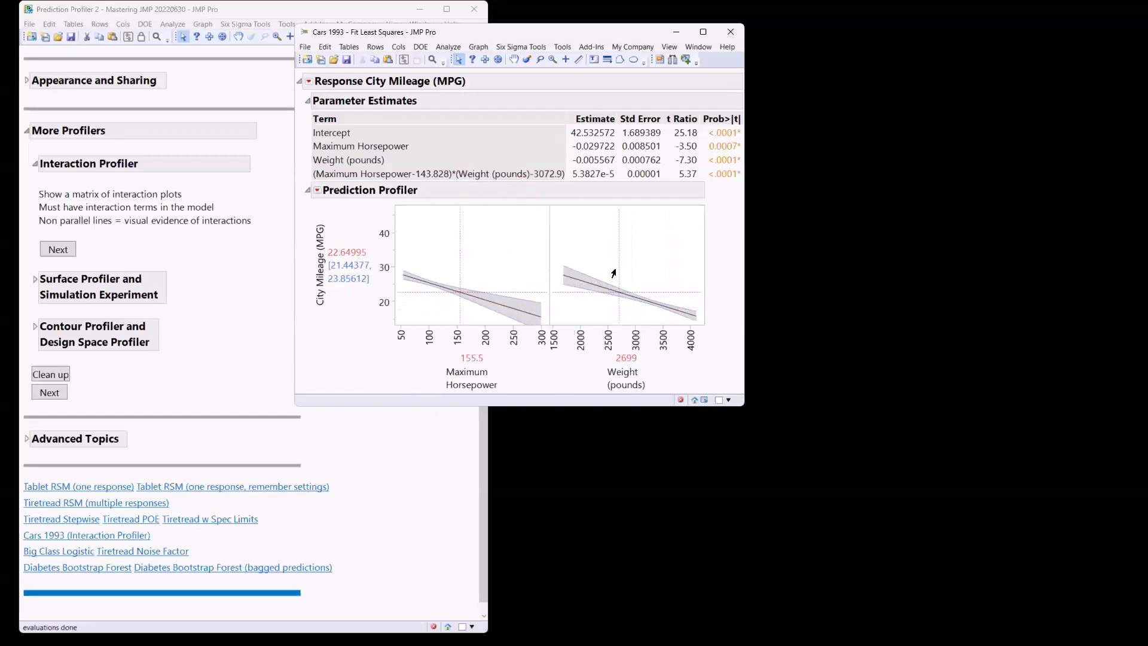
{"action": "left_click_drag", "start_coordinate": [613, 273], "coordinate": [578, 310]}
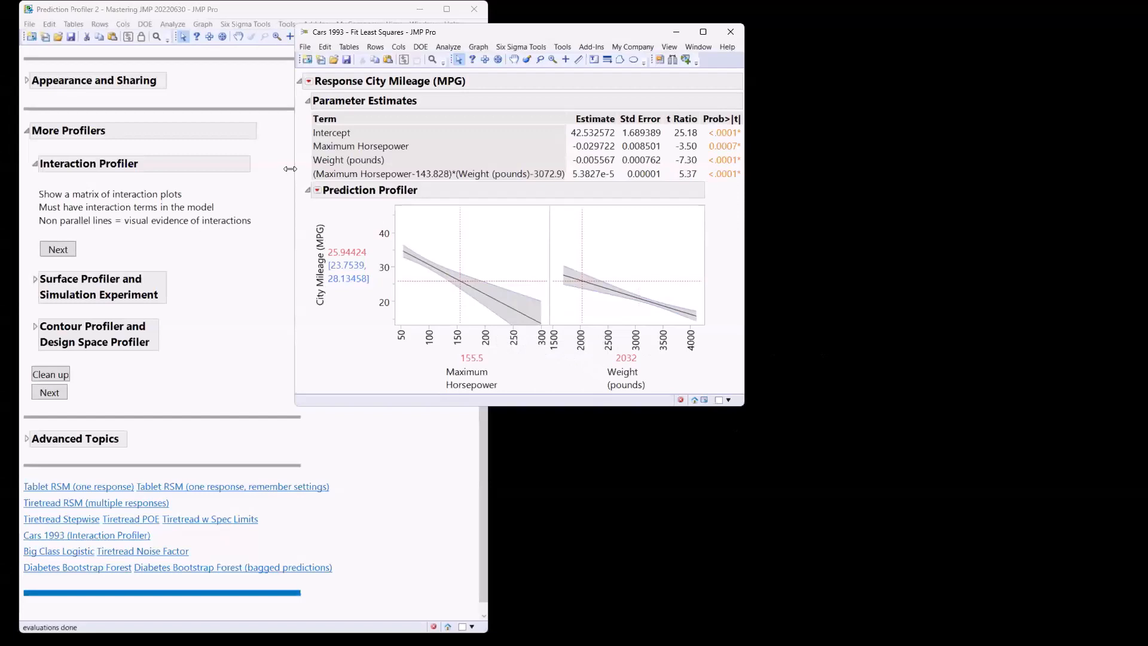
- Add Interaction Plots to the City Mileage report and enlarge the Interaction Profiles matrix
{"action": "left_click", "coordinate": [309, 81]}
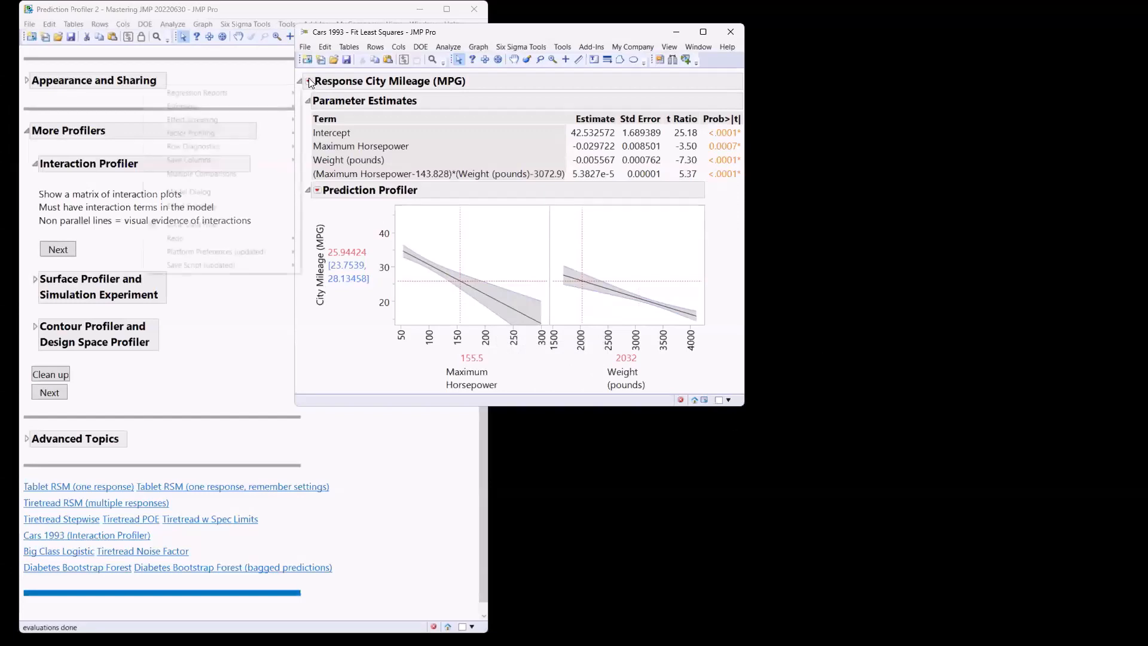
{"action": "mouse_move", "coordinate": [179, 132]}
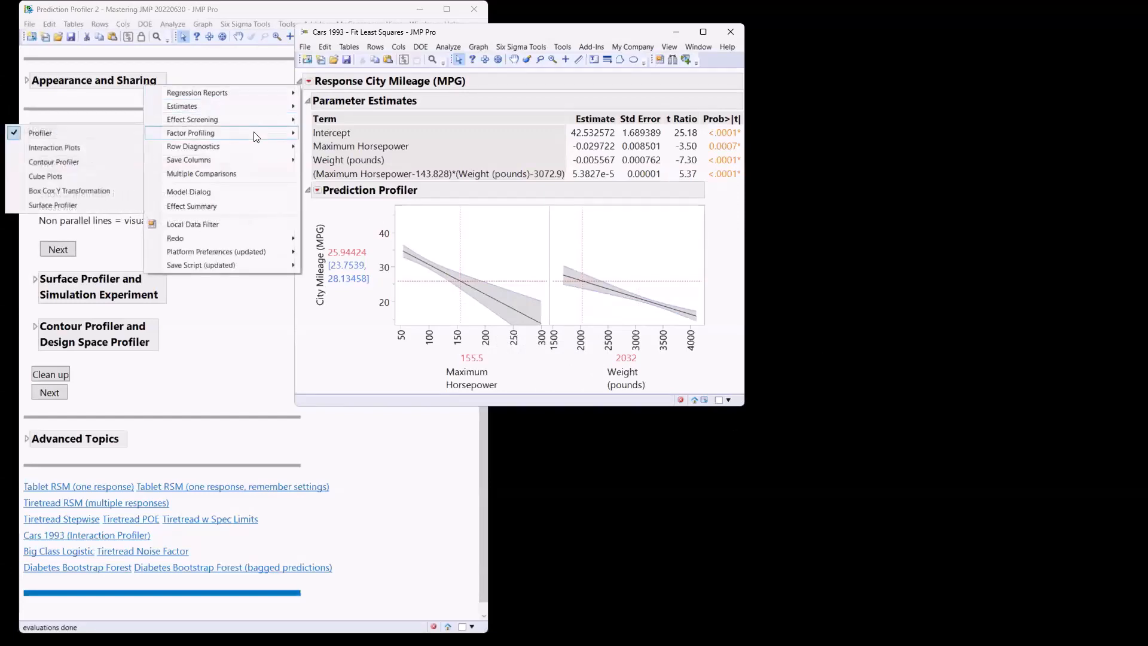
{"action": "left_click", "coordinate": [75, 149]}
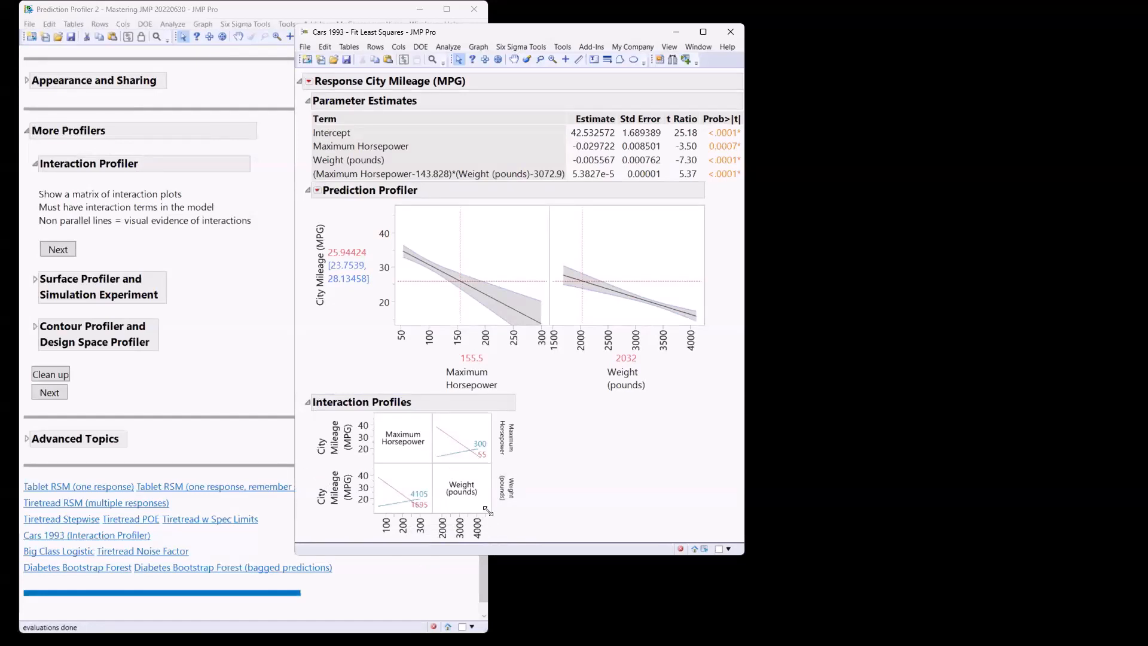
{"action": "left_click_drag", "start_coordinate": [489, 516], "coordinate": [522, 527]}
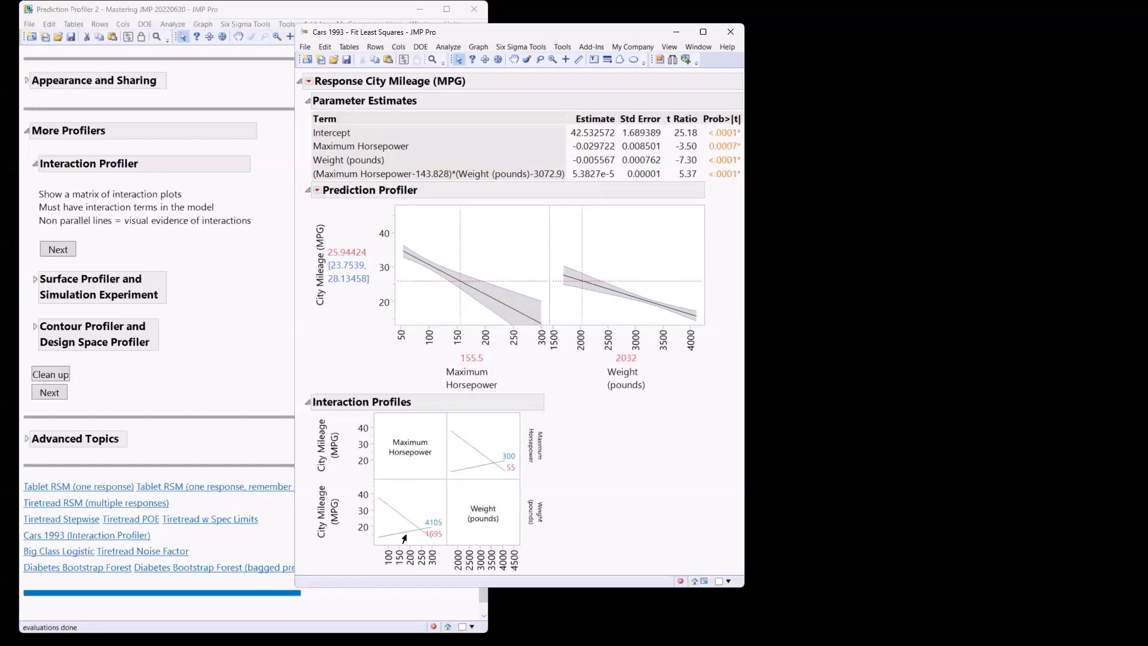
- Vary Weight in the City Mileage profiler down to 1695 and up to 4066 pounds to match the Interaction Profiles lines
{"action": "left_click_drag", "start_coordinate": [578, 304], "coordinate": [563, 302]}
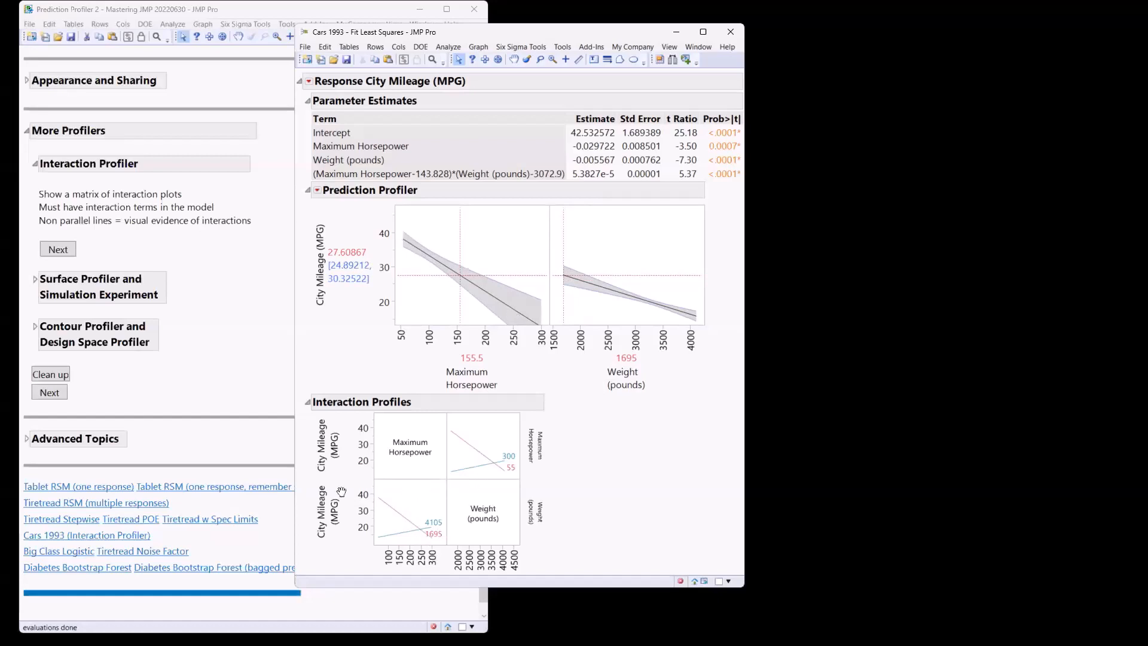
{"action": "left_click_drag", "start_coordinate": [562, 311], "coordinate": [694, 345]}
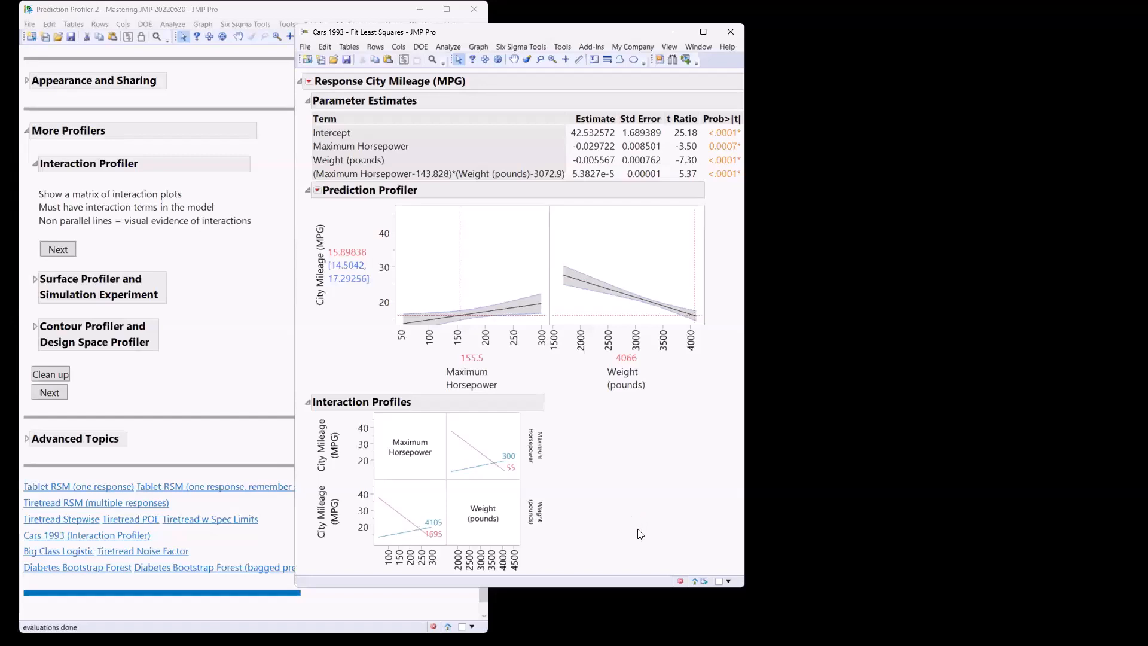
- Open the Tablet RSM (one response) report from the journal and add Interaction Plots to the Dissolution response
{"action": "left_click", "coordinate": [50, 492]}
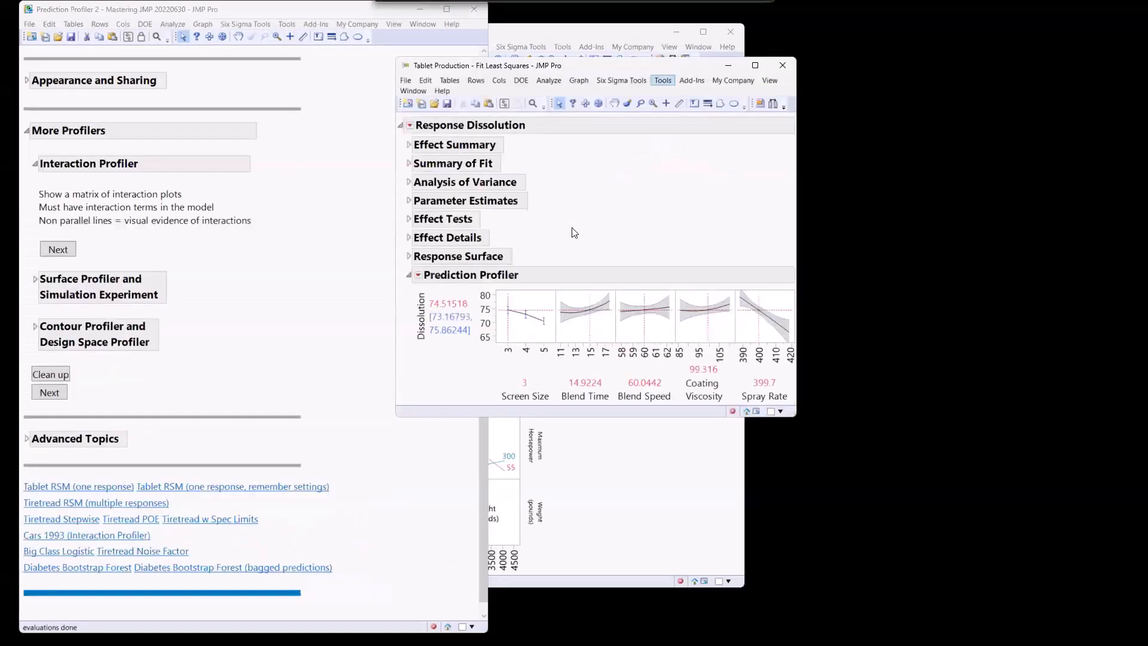
{"action": "left_click", "coordinate": [409, 127]}
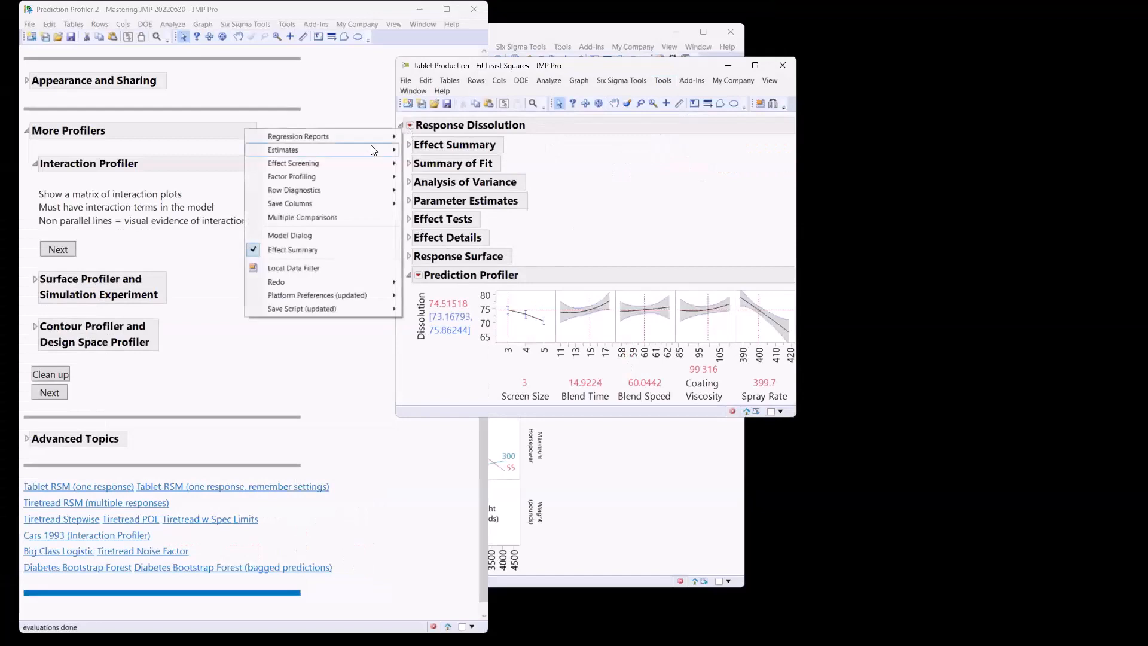
{"action": "mouse_move", "coordinate": [357, 183]}
{"action": "left_click", "coordinate": [156, 191]}
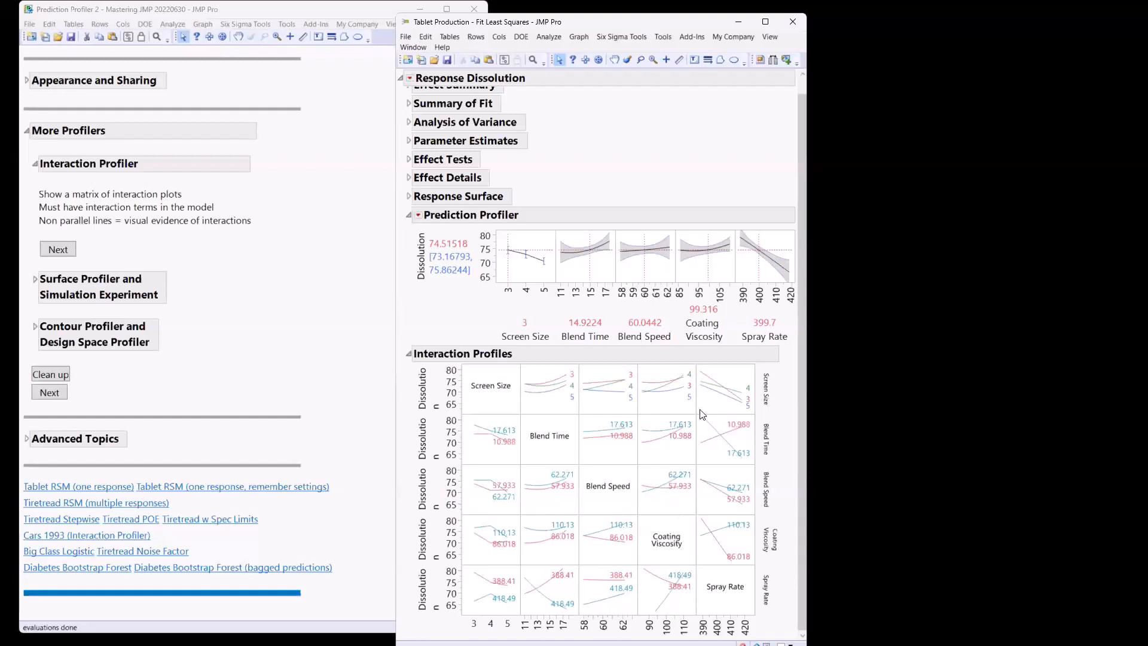
- Circle the Blend Time by Blend Speed plot in the Interaction Profiles matrix and clear the annotation
{"action": "mouse_move", "coordinate": [784, 441]}
{"action": "left_mouse_down"}
{"action": "mouse_move", "coordinate": [748, 415]}
{"action": "mouse_move", "coordinate": [682, 445]}
{"action": "mouse_move", "coordinate": [744, 482]}
{"action": "mouse_move", "coordinate": [788, 442]}
{"action": "left_mouse_up"}
{"action": "key", "text": "Escape"}
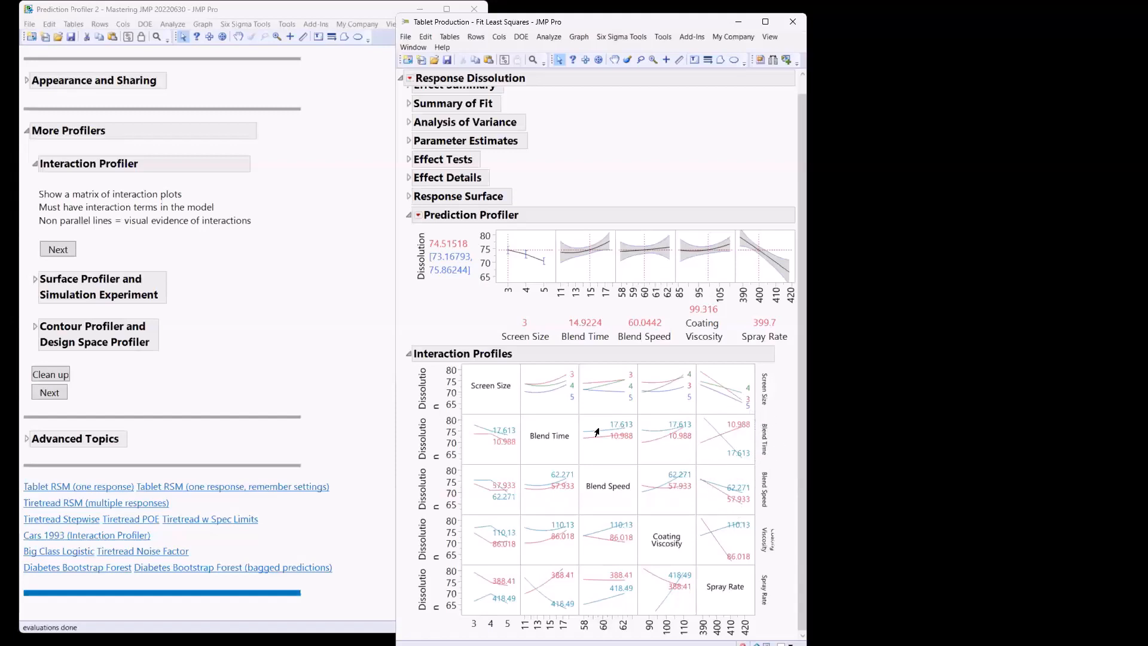
{"action": "mouse_move", "coordinate": [405, 427]}
{"action": "left_mouse_down"}
{"action": "mouse_move", "coordinate": [477, 485]}
{"action": "mouse_move", "coordinate": [618, 469]}
{"action": "mouse_move", "coordinate": [641, 420]}
{"action": "mouse_move", "coordinate": [592, 413]}
{"action": "mouse_move", "coordinate": [570, 442]}
{"action": "mouse_move", "coordinate": [597, 473]}
{"action": "mouse_move", "coordinate": [617, 473]}
{"action": "left_mouse_up"}
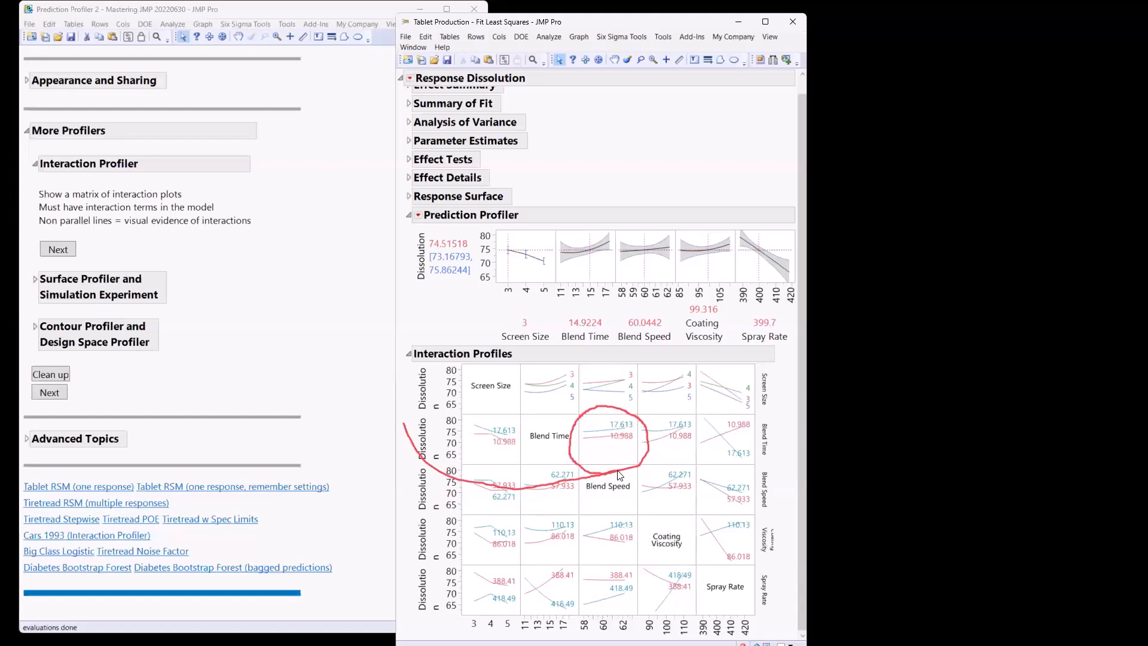
{"action": "key", "text": "Escape"}
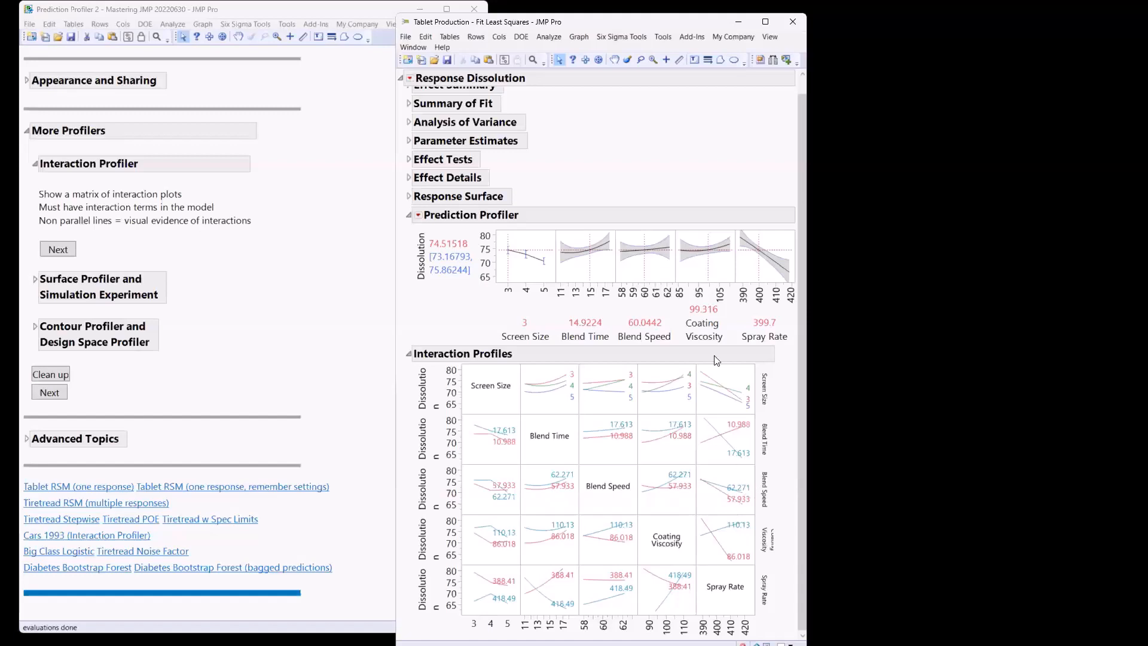
- Close the Tablet Production report, advance the journal to Surface Profiler and Simulation Experiment, and clean up the remaining open windows
{"action": "left_click", "coordinate": [793, 23]}
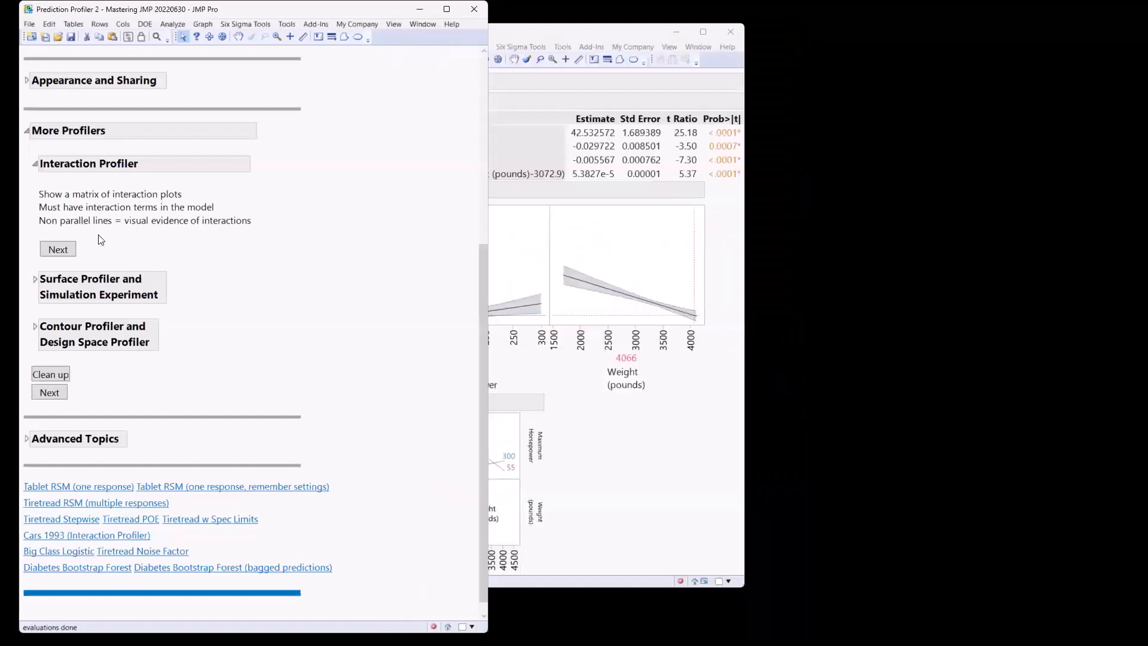
{"action": "left_click", "coordinate": [58, 249]}
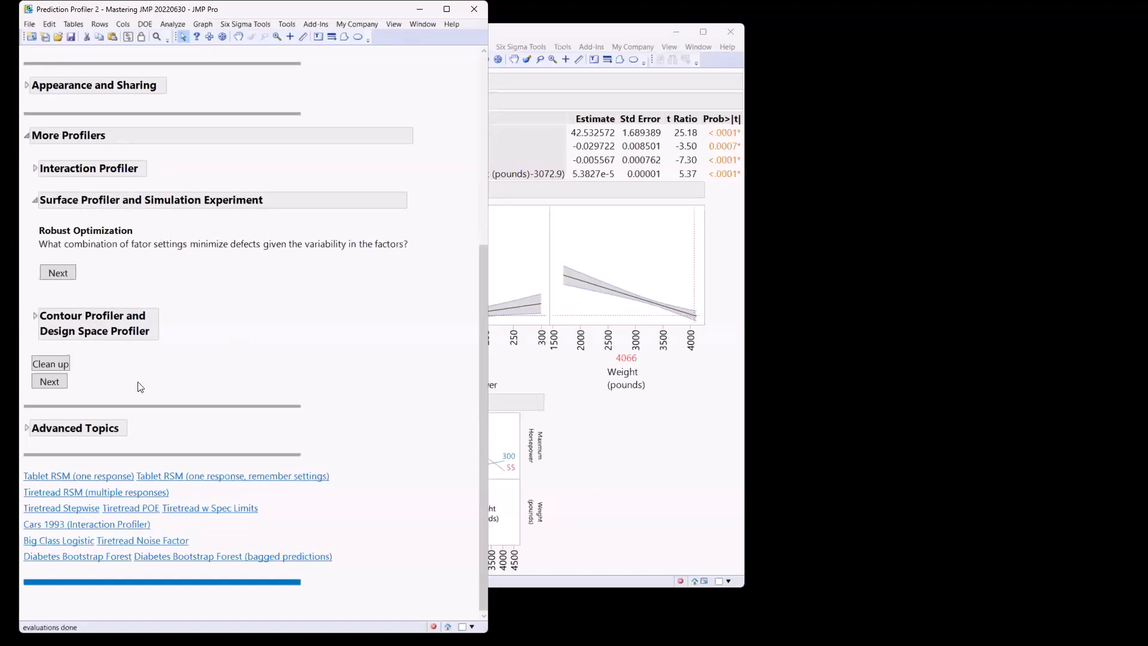
{"action": "left_click", "coordinate": [53, 366]}
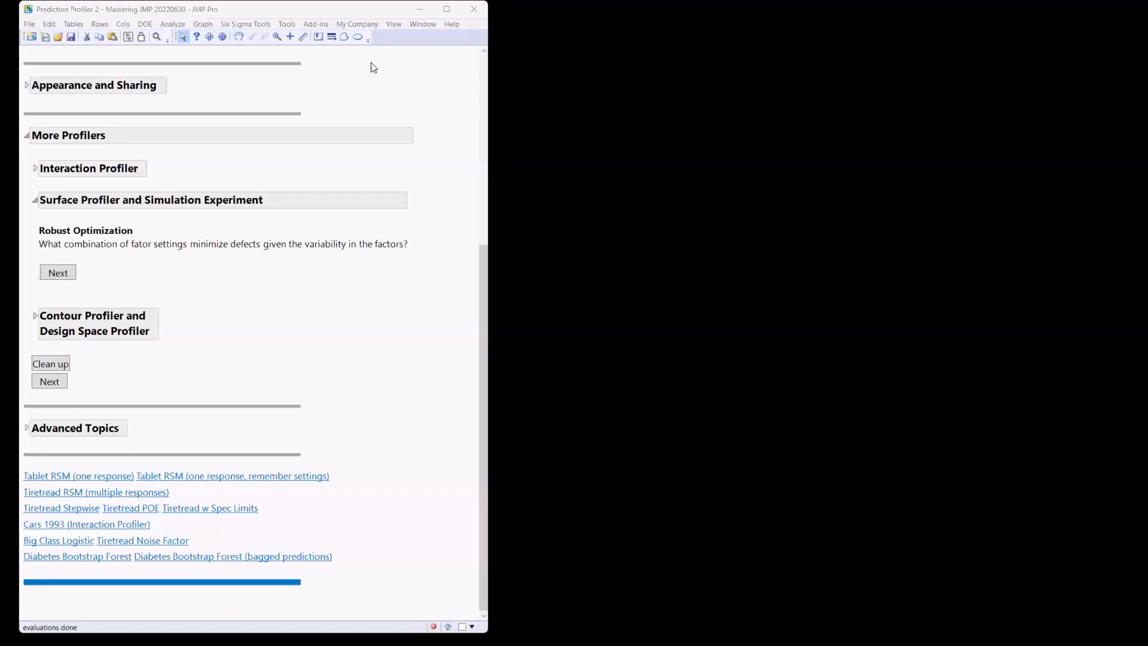
- Search JMP for "stochastic", open the Stochastic Optimization sample data table, and widen its window to show all columns
{"action": "left_click", "coordinate": [328, 12]}
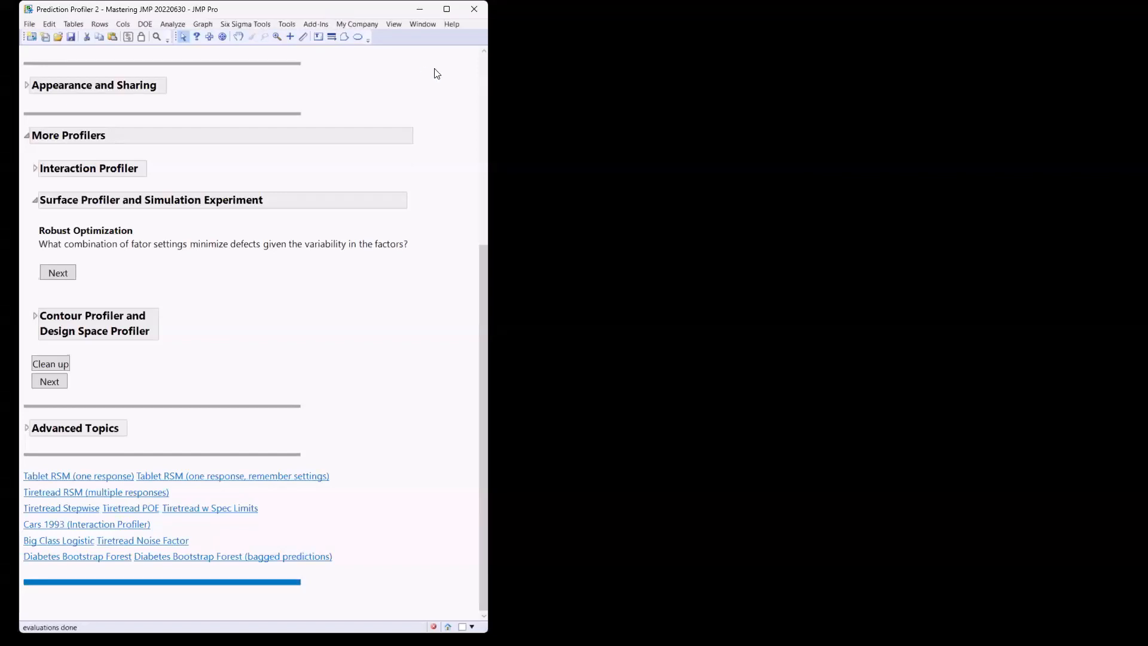
{"action": "left_click", "coordinate": [452, 27]}
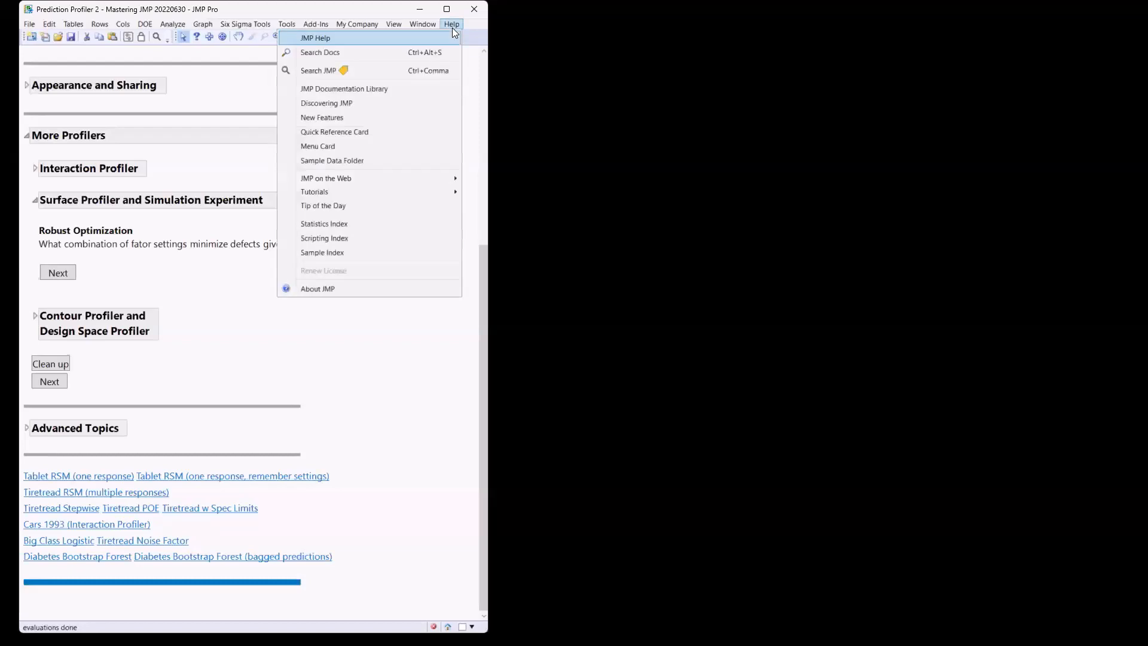
{"action": "left_click", "coordinate": [434, 72]}
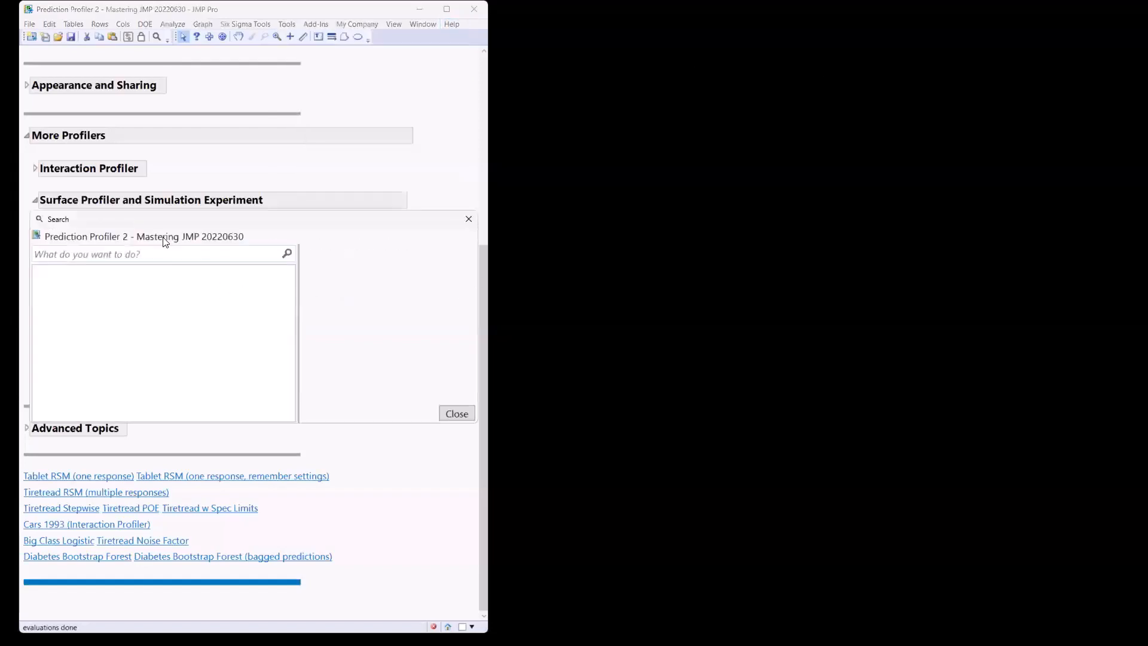
{"action": "left_click_drag", "start_coordinate": [171, 224], "coordinate": [542, 189]}
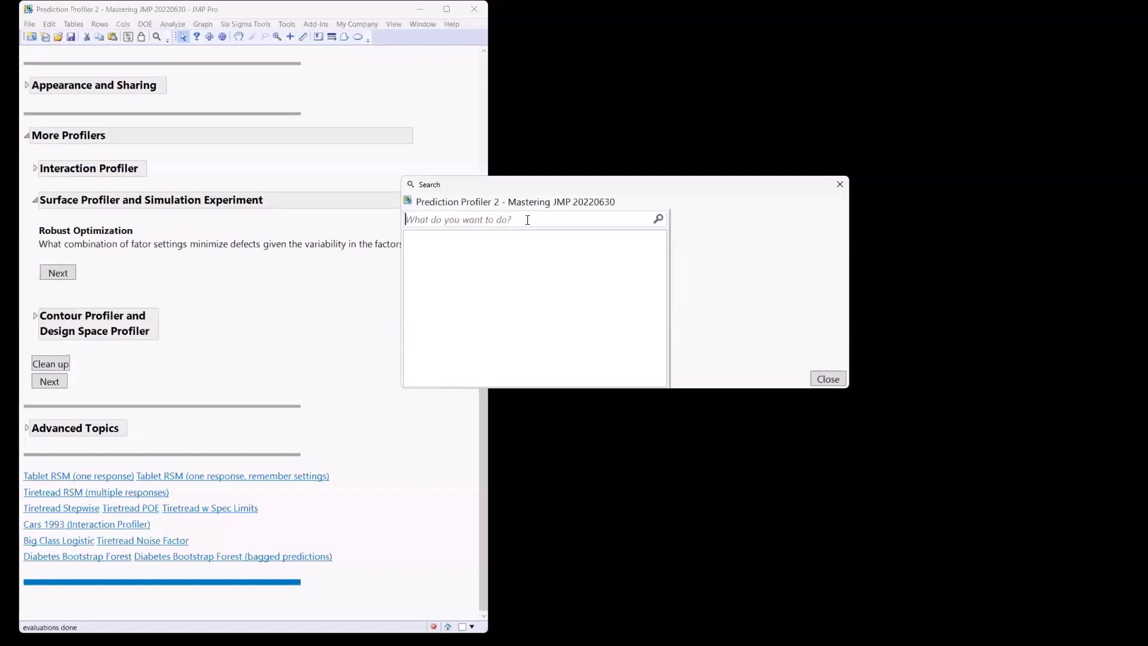
{"action": "type", "text": "stoch"}
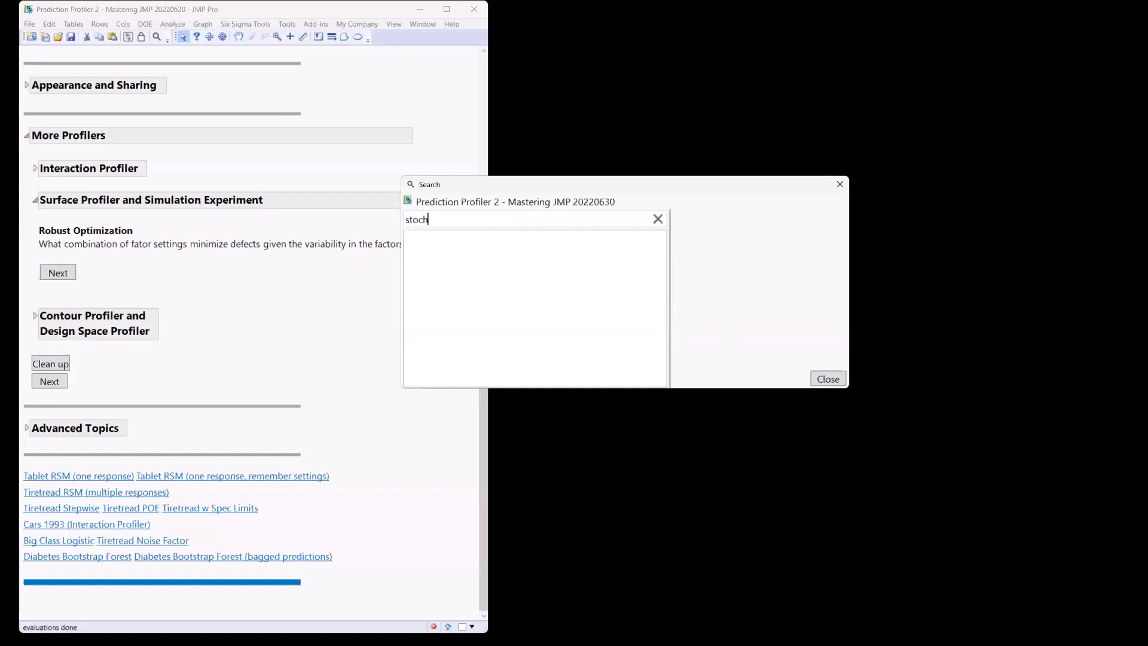
{"action": "type", "text": "astic"}
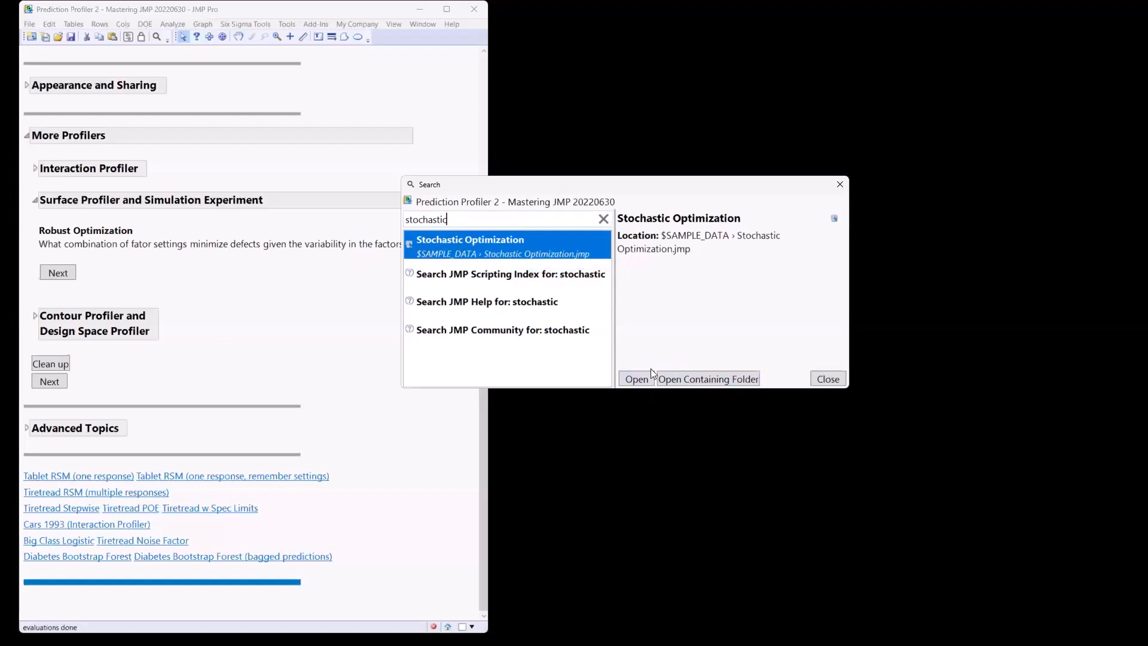
{"action": "left_click", "coordinate": [635, 379]}
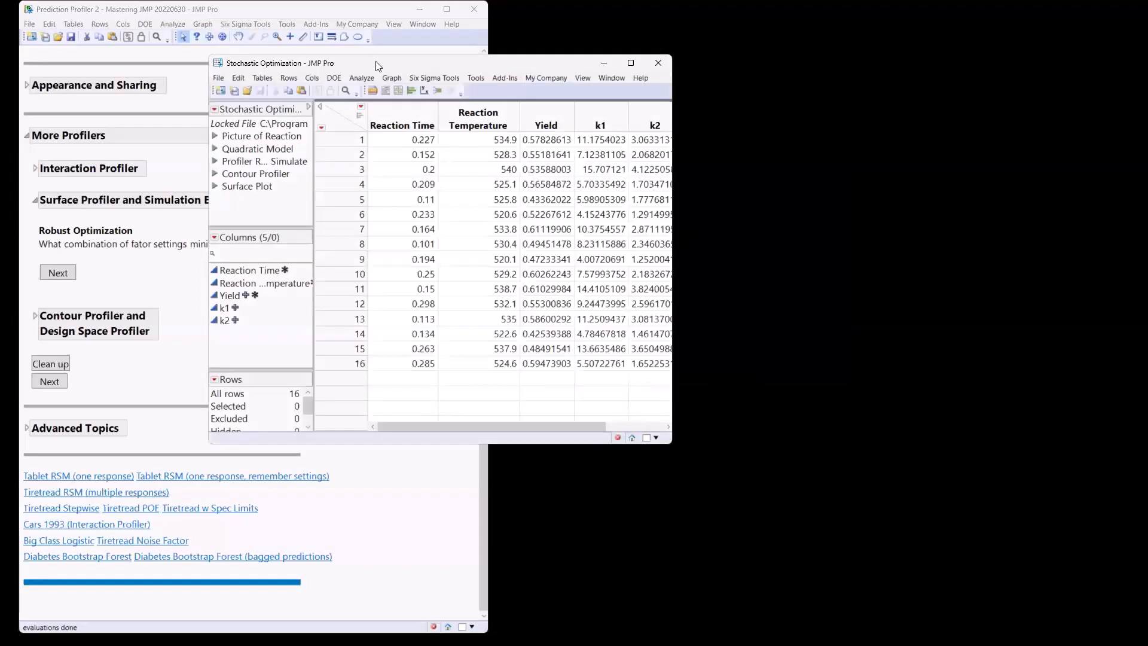
{"action": "left_click_drag", "start_coordinate": [335, 63], "coordinate": [295, 65]}
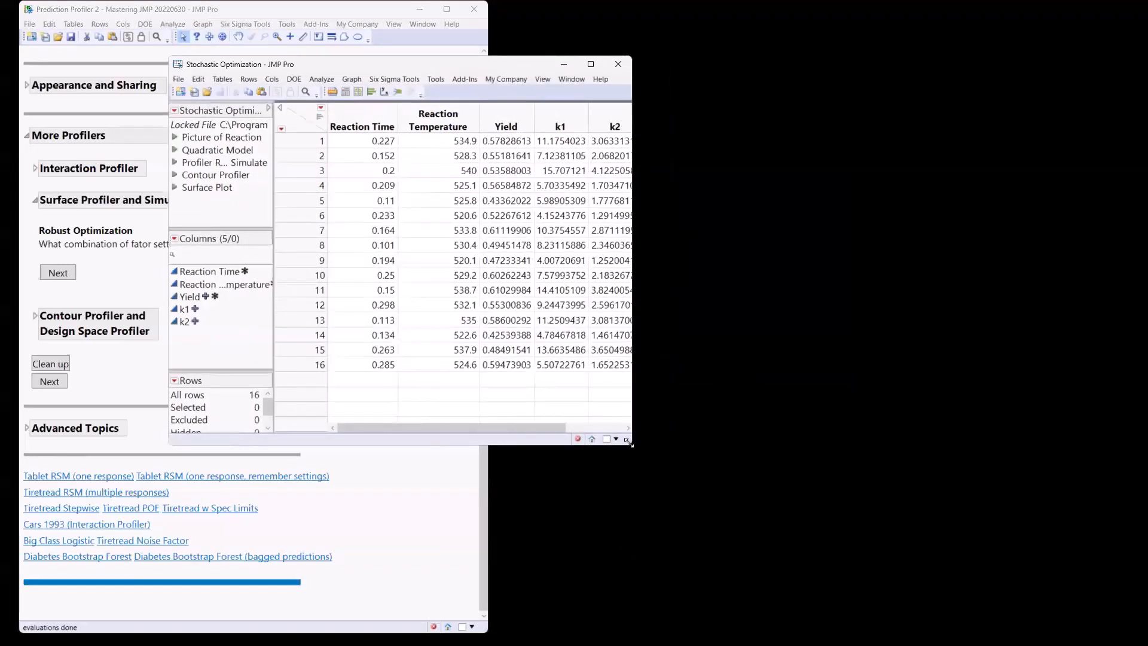
{"action": "left_click_drag", "start_coordinate": [629, 442], "coordinate": [918, 411]}
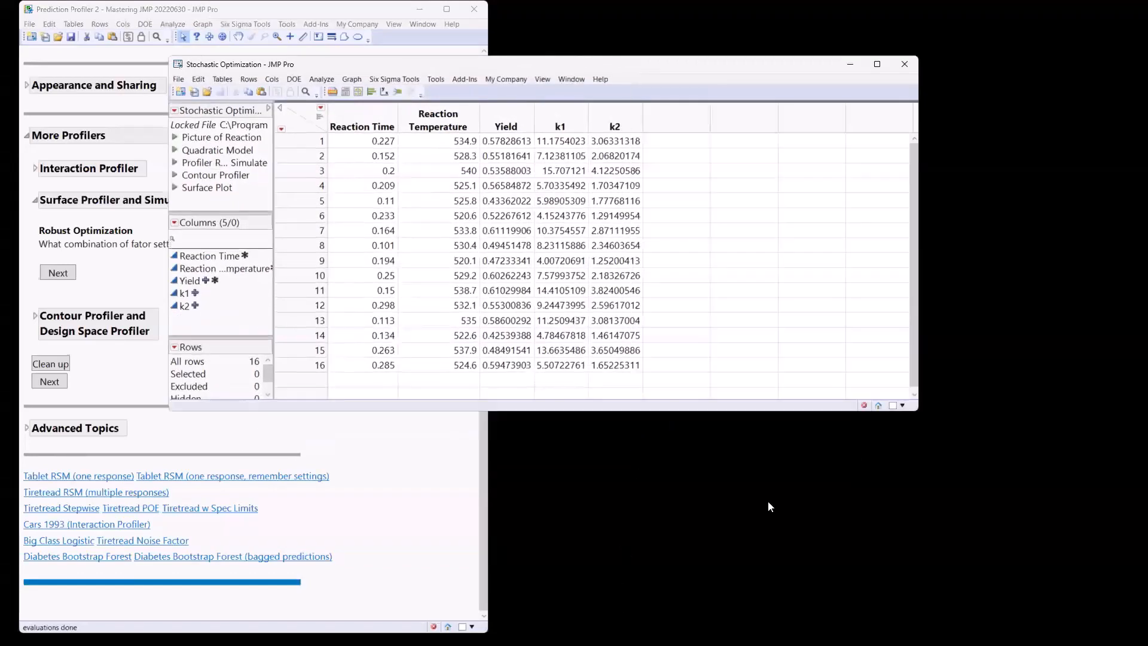
- Expand the journal's Introduction section, circle Formula among the usable data types, and return to the Stochastic Optimization table
{"action": "left_click", "coordinate": [416, 561]}
{"action": "scroll", "coordinate": [376, 497], "scroll_direction": "up", "scroll_amount": 5}
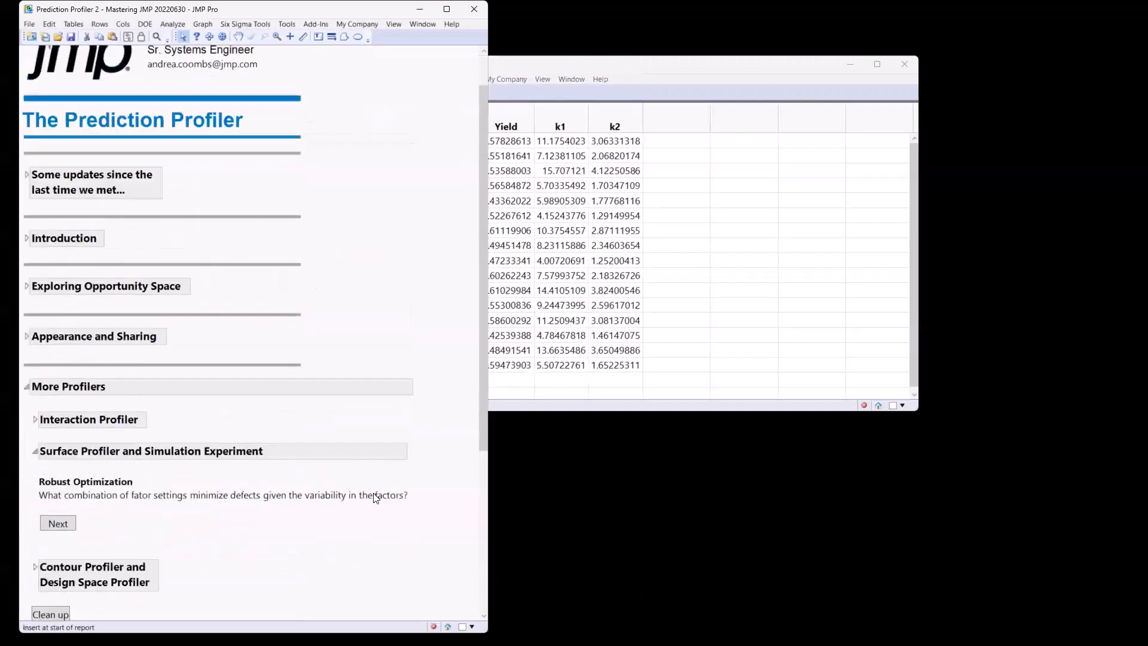
{"action": "left_click", "coordinate": [27, 239]}
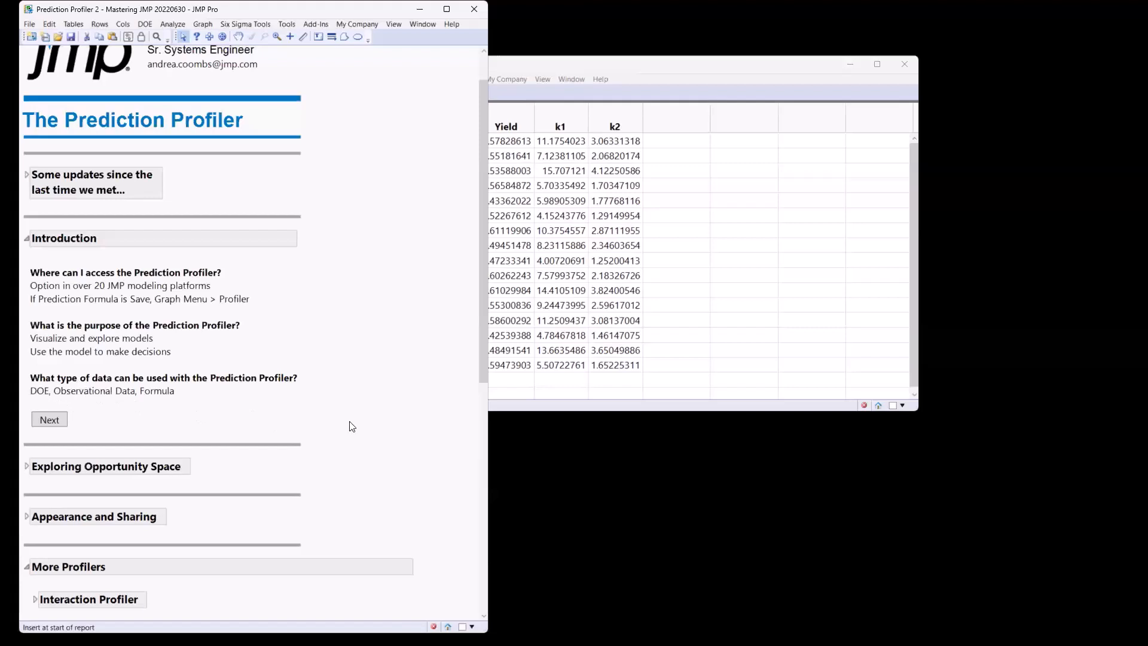
{"action": "mouse_move", "coordinate": [349, 421]}
{"action": "left_mouse_down"}
{"action": "mouse_move", "coordinate": [238, 369]}
{"action": "mouse_move", "coordinate": [118, 386]}
{"action": "mouse_move", "coordinate": [135, 414]}
{"action": "mouse_move", "coordinate": [197, 384]}
{"action": "mouse_move", "coordinate": [173, 360]}
{"action": "left_mouse_up"}
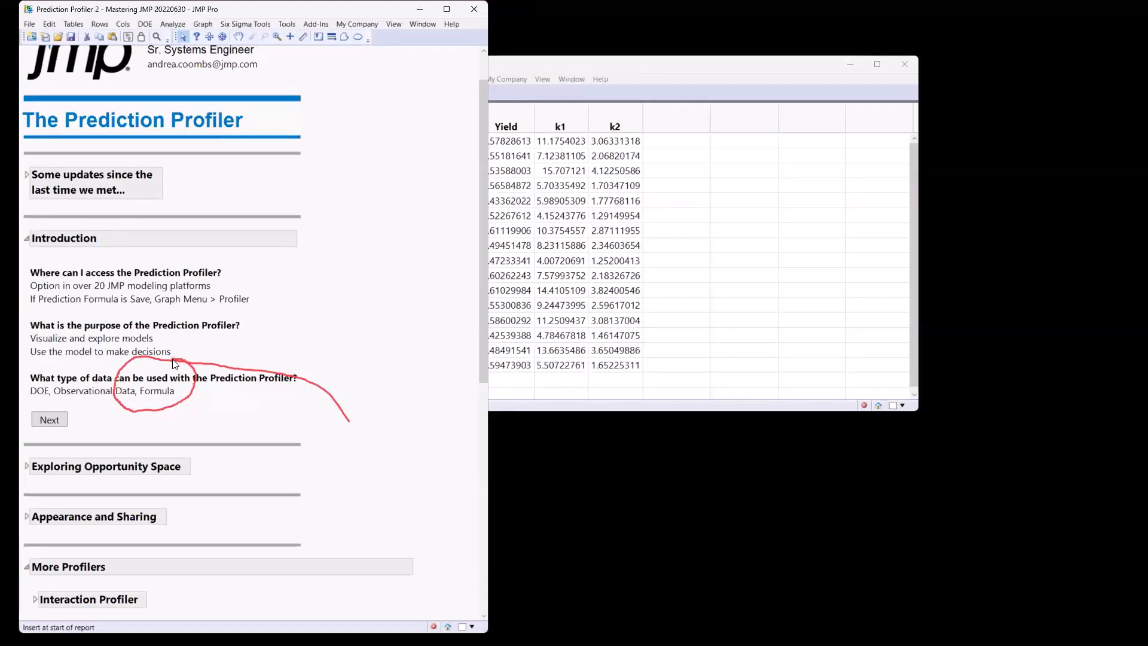
{"action": "key", "text": "Escape"}
{"action": "left_click", "coordinate": [536, 70]}
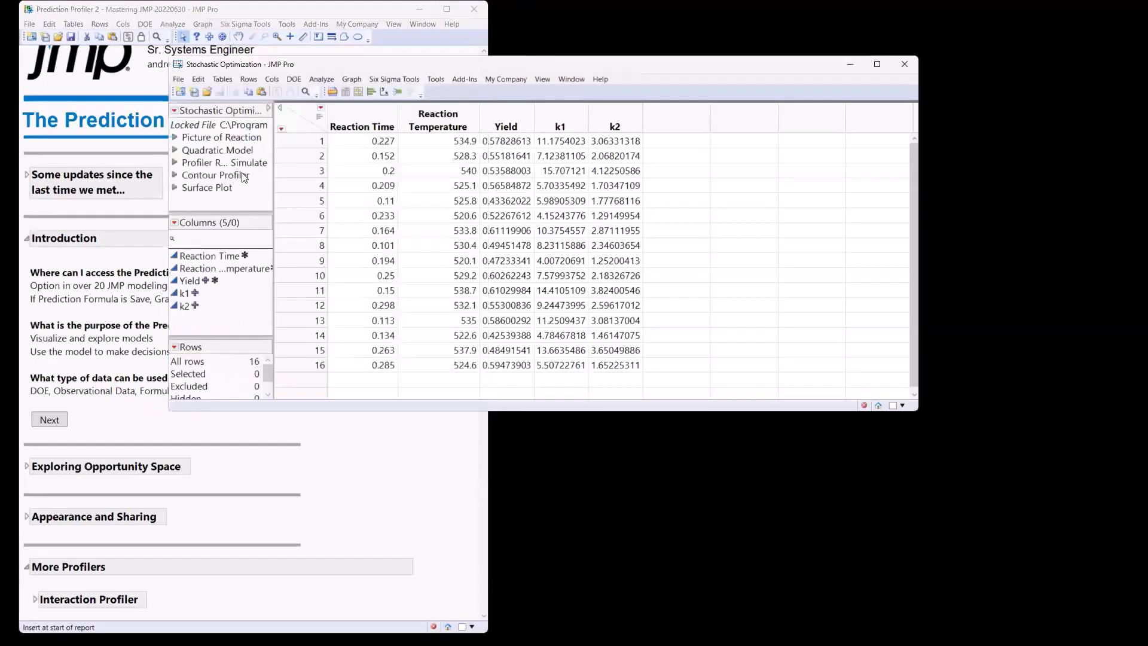
- Display the Picture of Reaction diagram and review the Yield, k1, k2, Reaction Time and Reaction Temperature columns
{"action": "left_click", "coordinate": [175, 139]}
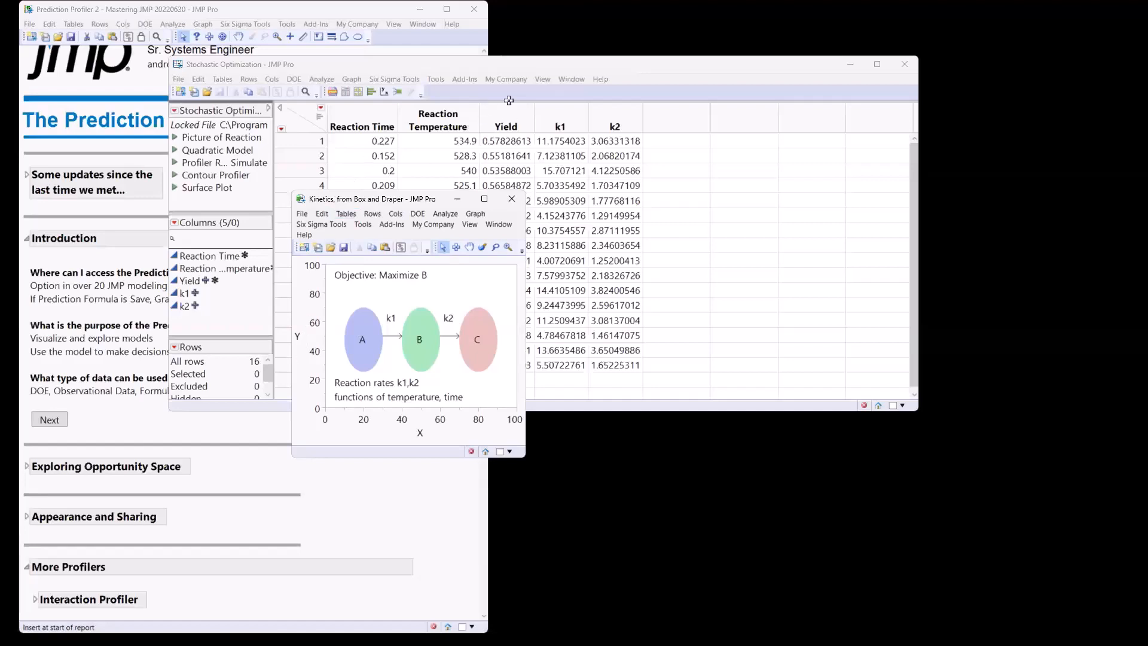
{"action": "left_click", "coordinate": [511, 129]}
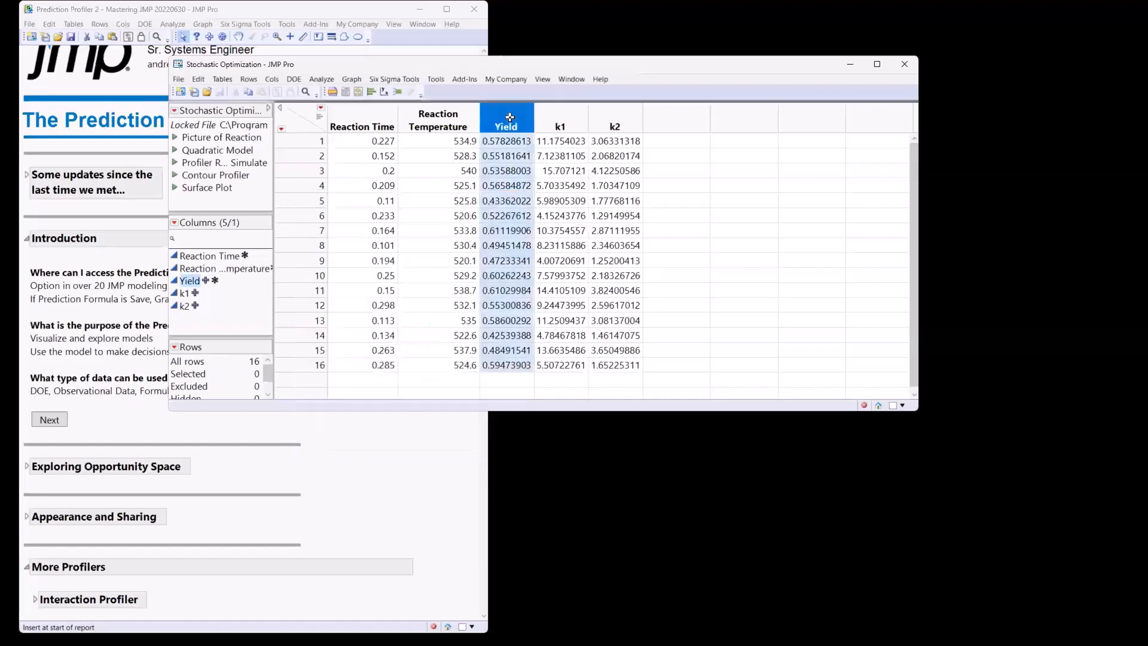
{"action": "left_click", "coordinate": [564, 124]}
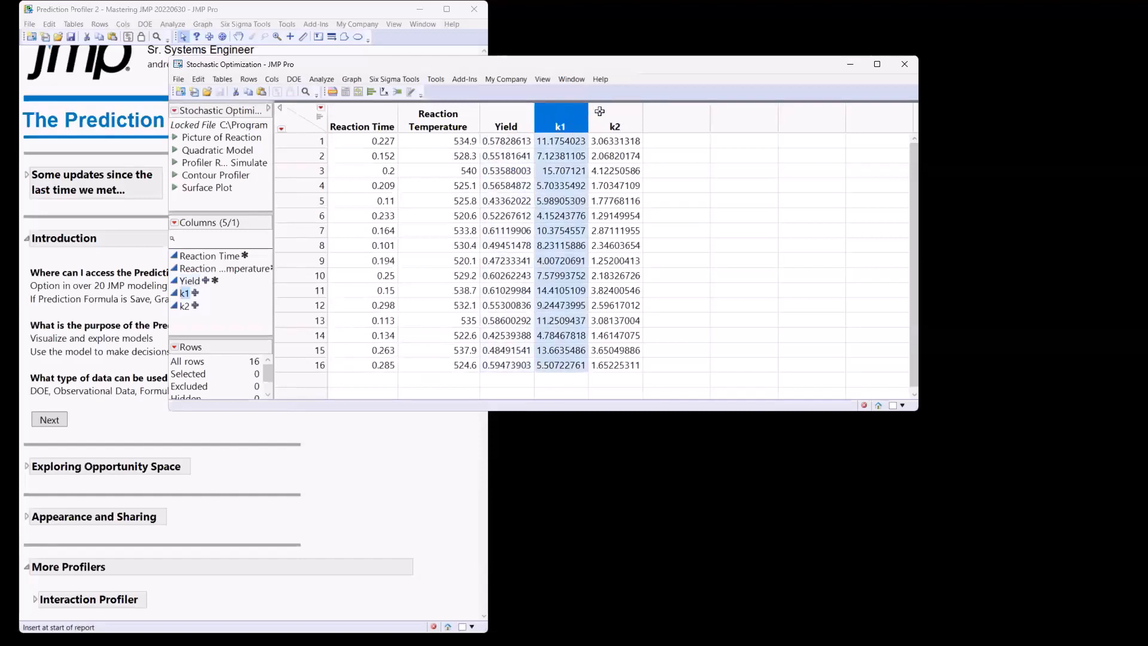
{"action": "left_click", "coordinate": [598, 119]}
{"action": "left_click", "coordinate": [372, 122]}
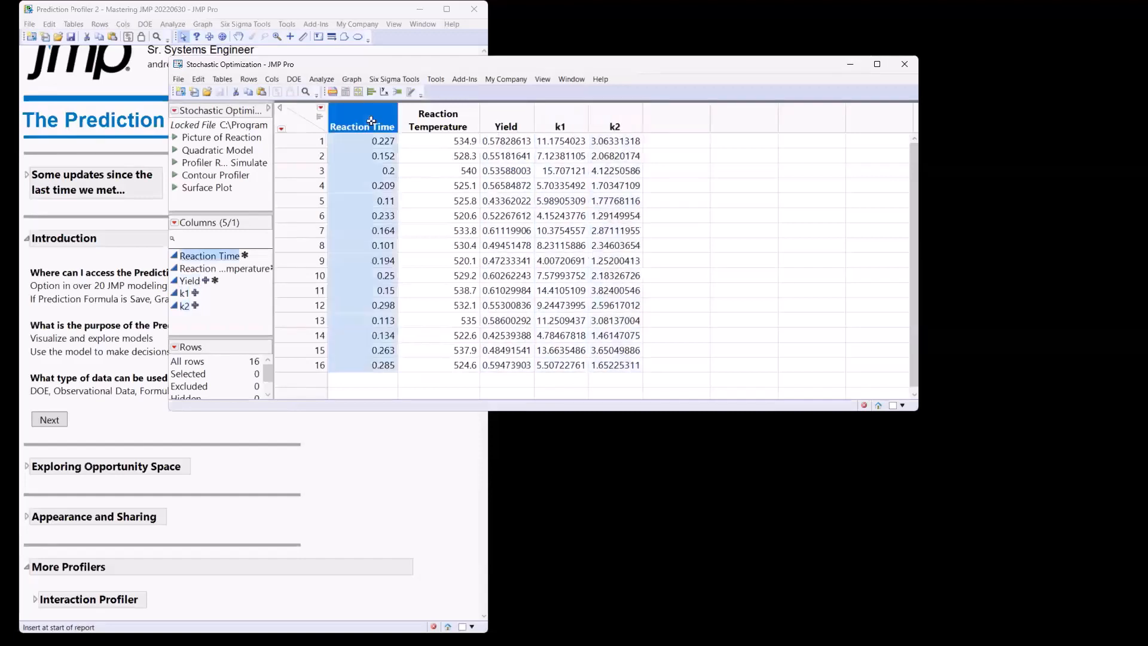
{"action": "left_click", "coordinate": [438, 120]}
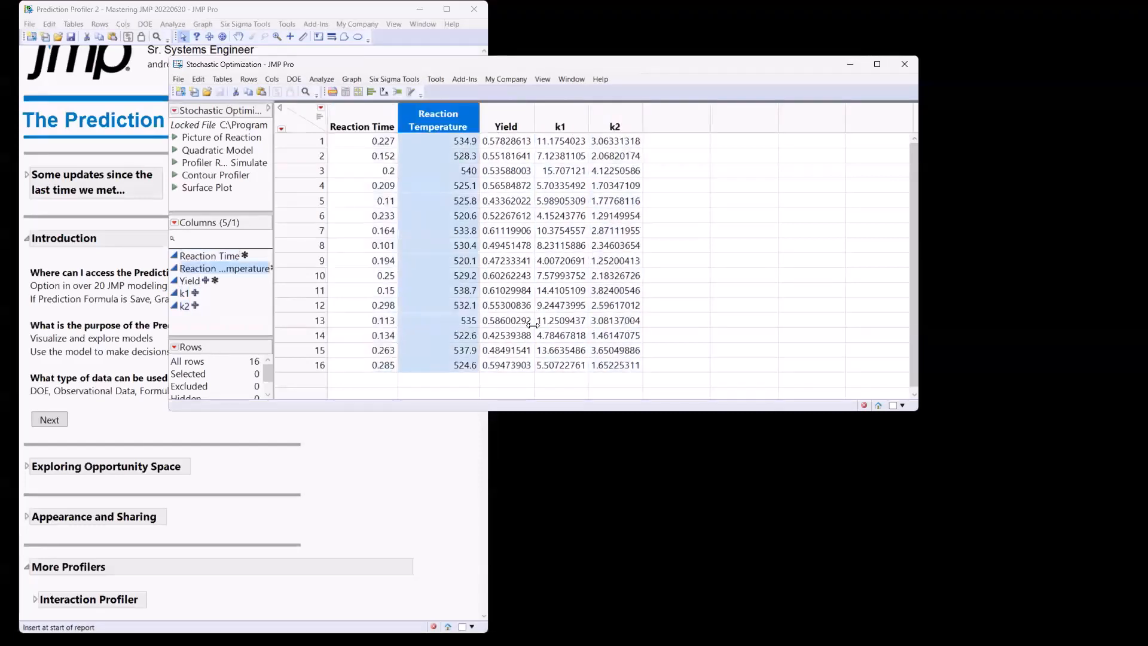
- View the Yield column's formula in terms of k1, k2 and Reaction Time, and close the formula editor
{"action": "left_click", "coordinate": [513, 117]}
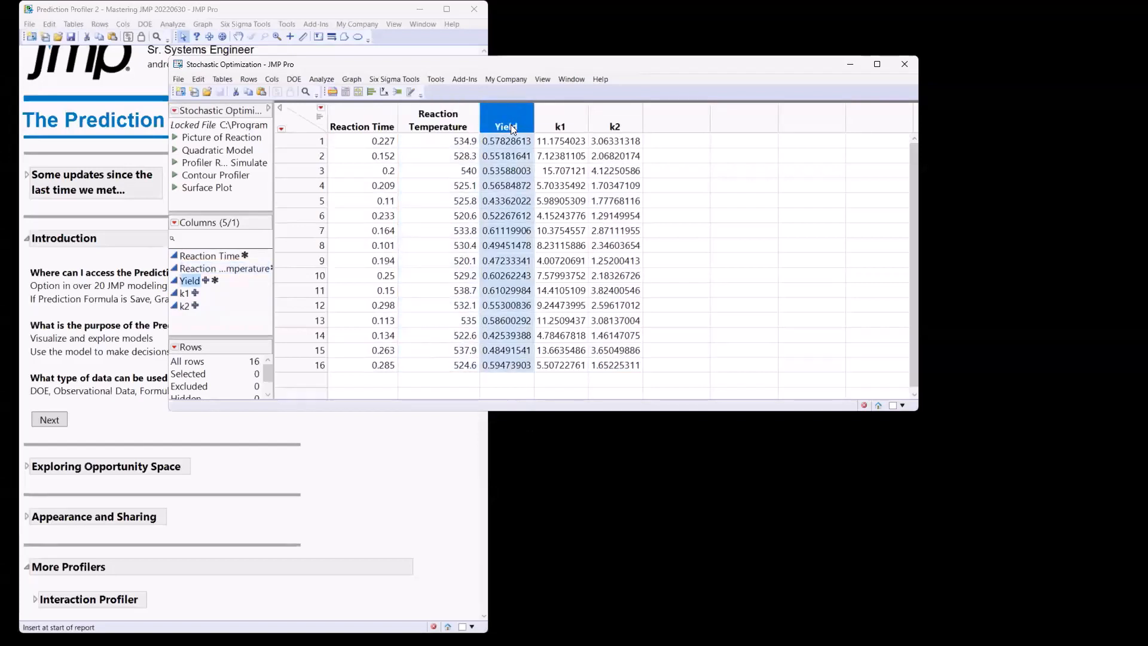
{"action": "left_click", "coordinate": [205, 281]}
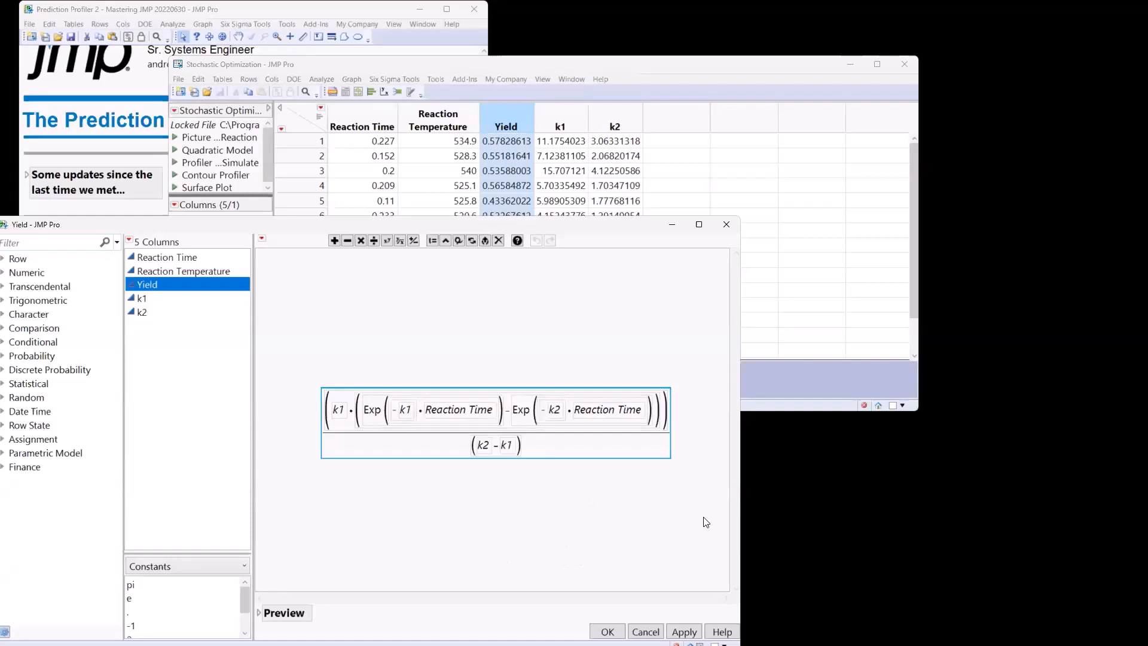
{"action": "left_click", "coordinate": [726, 224]}
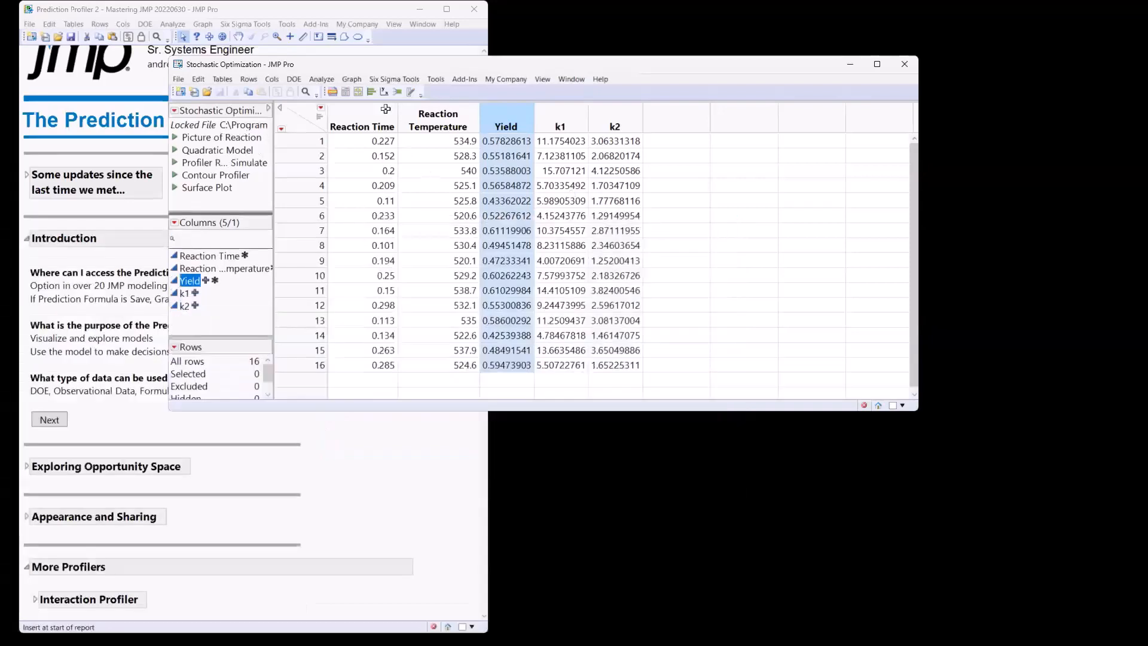
- Launch the Profiler with Yield as the prediction formula and Expand Intermediate Formulas enabled, and reposition its report window over the data table
{"action": "left_click", "coordinate": [356, 87]}
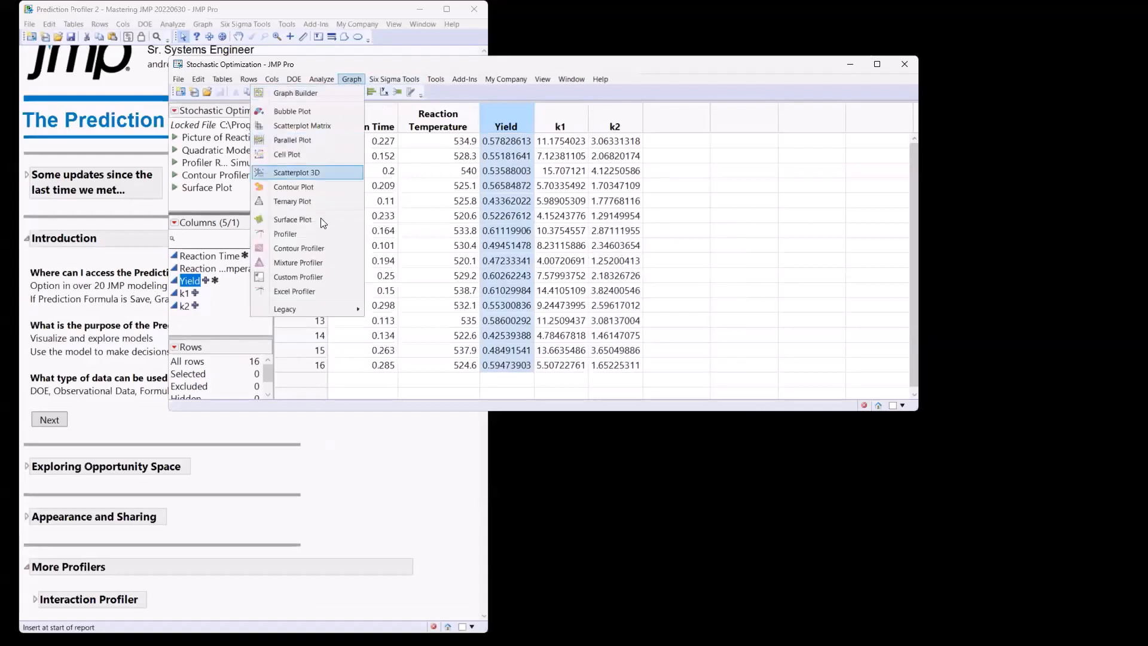
{"action": "left_click", "coordinate": [320, 239]}
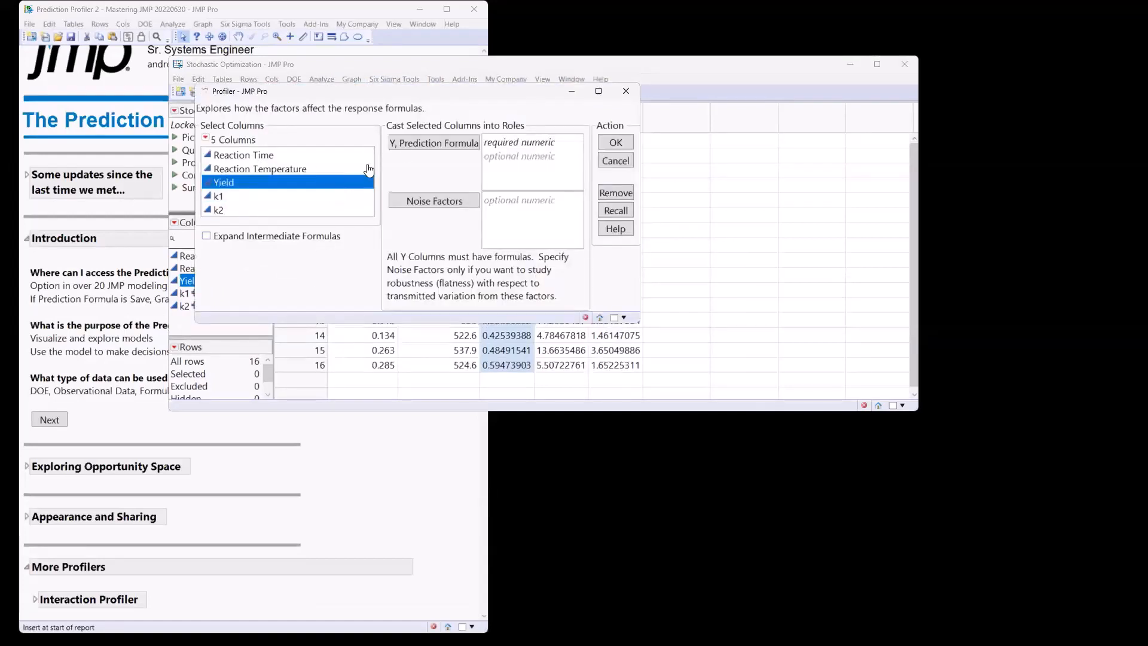
{"action": "left_click", "coordinate": [407, 146]}
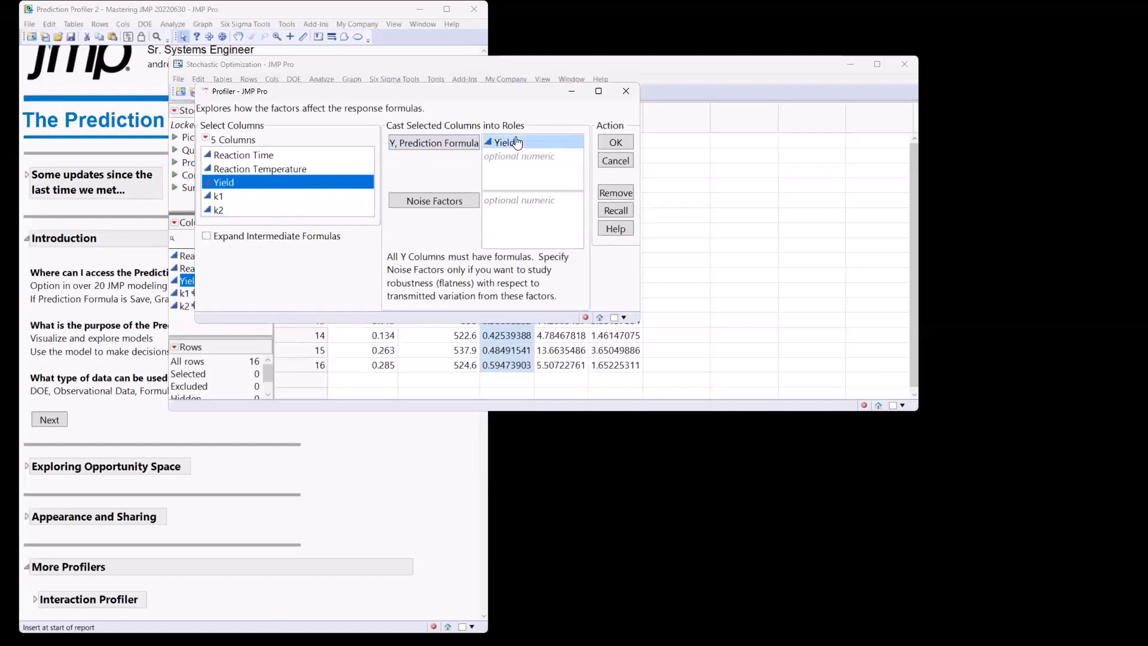
{"action": "left_click", "coordinate": [207, 236]}
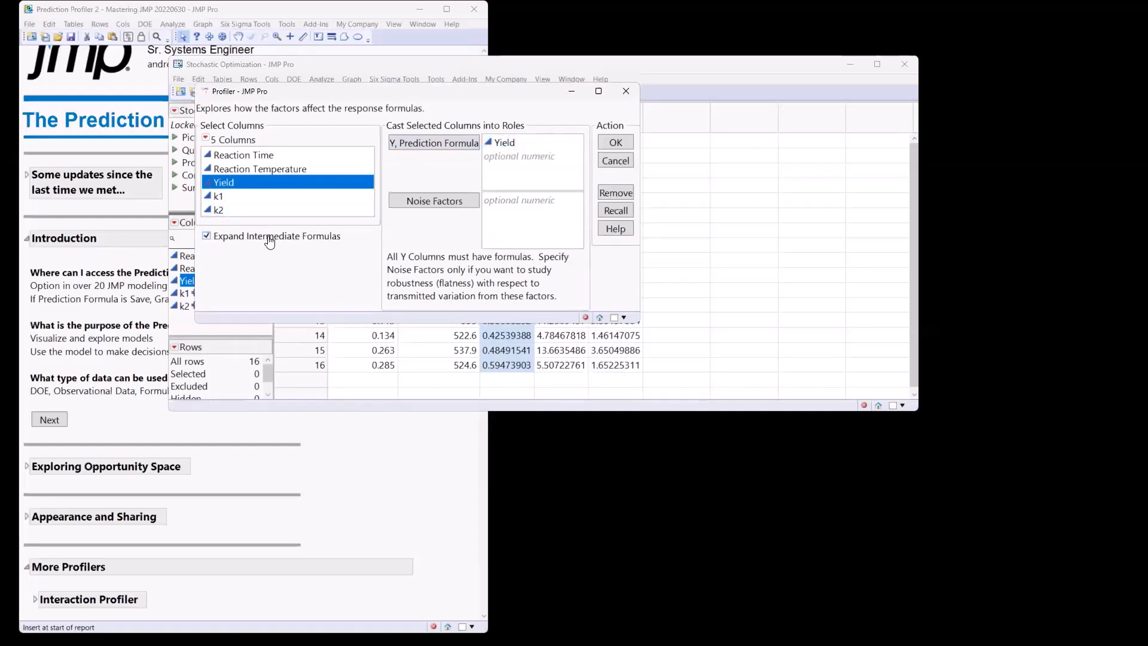
{"action": "left_click_drag", "start_coordinate": [354, 91], "coordinate": [366, 247]}
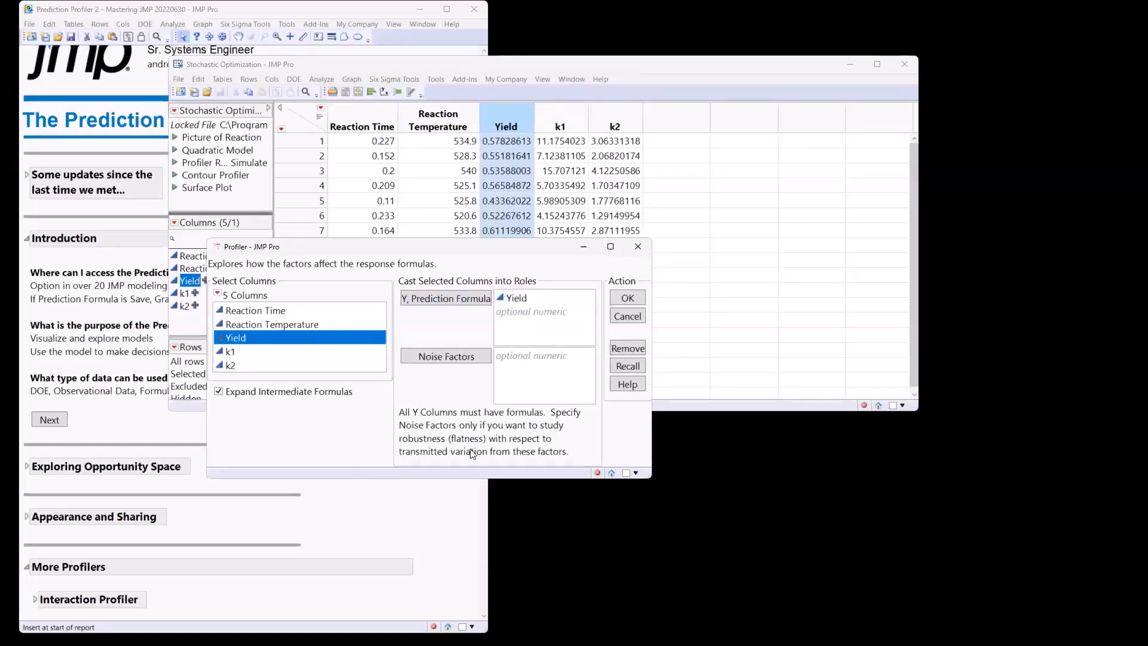
{"action": "left_click", "coordinate": [637, 297]}
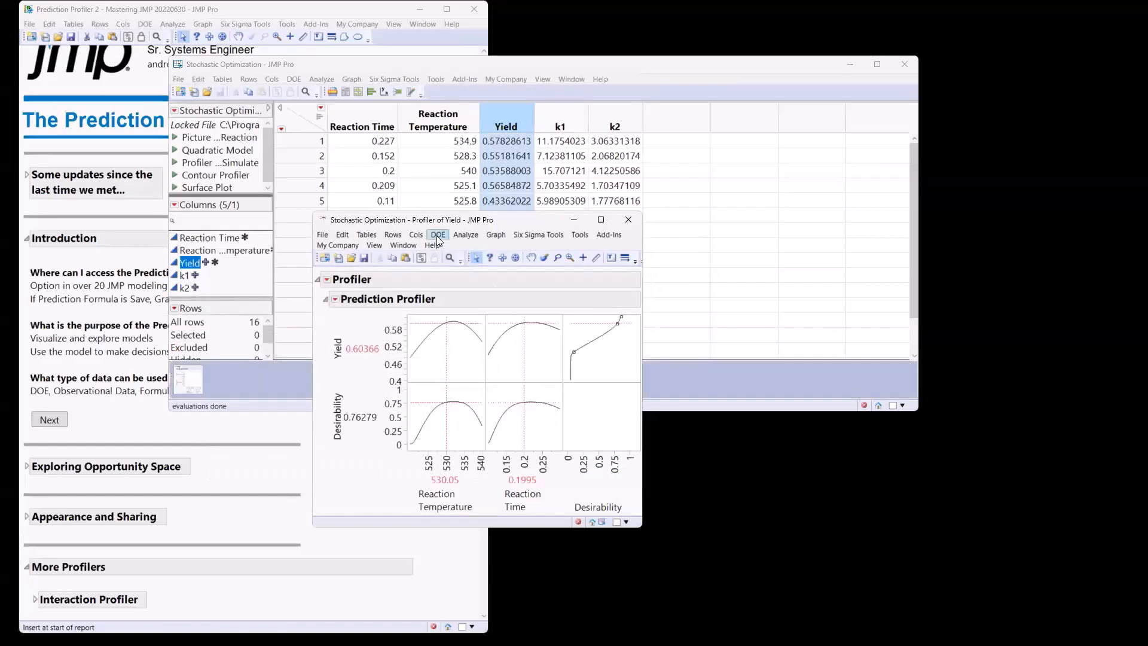
{"action": "left_click_drag", "start_coordinate": [446, 219], "coordinate": [419, 146]}
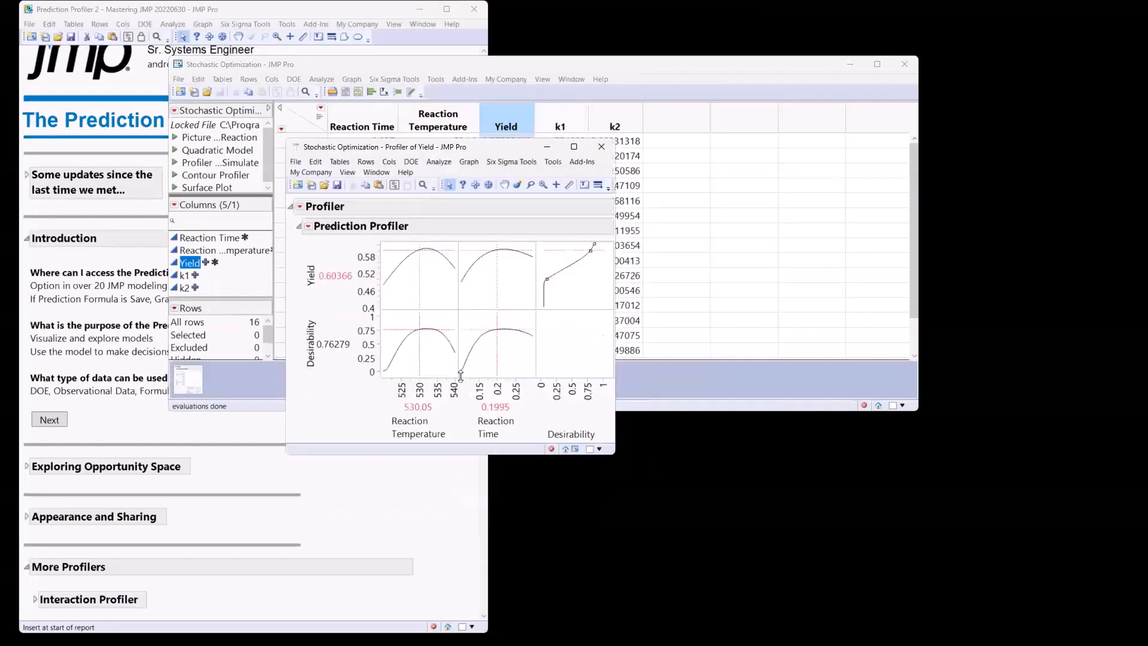
- Turn off Desirability Functions in the Prediction Profiler, and enlarge the Yield plots and the report window
{"action": "left_click", "coordinate": [308, 226]}
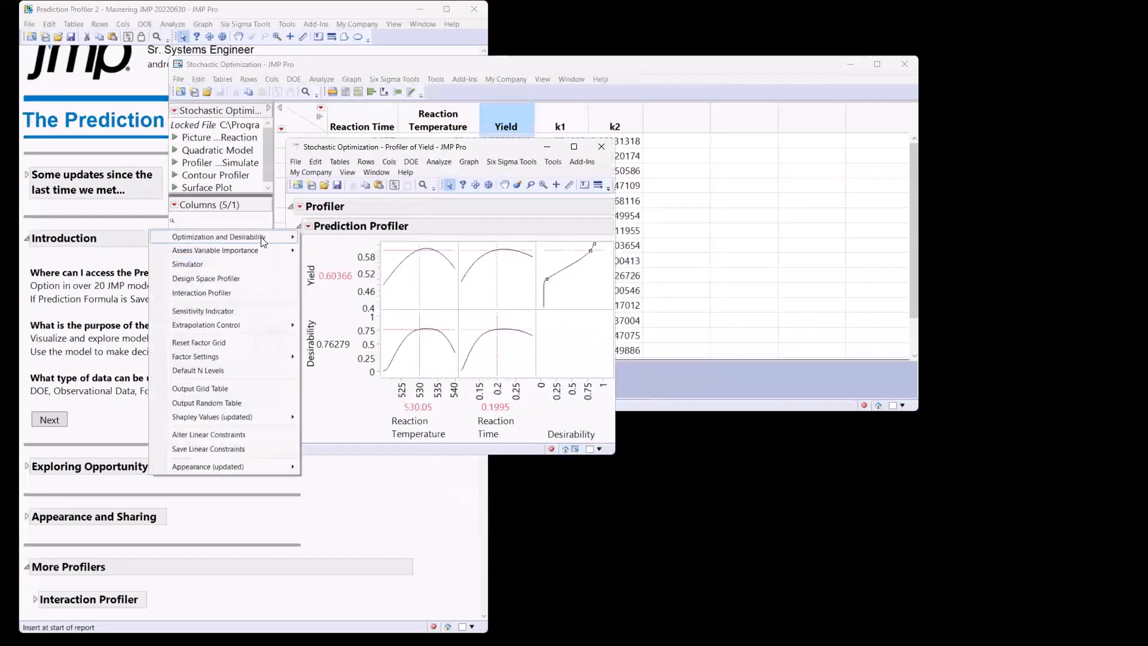
{"action": "mouse_move", "coordinate": [261, 237]}
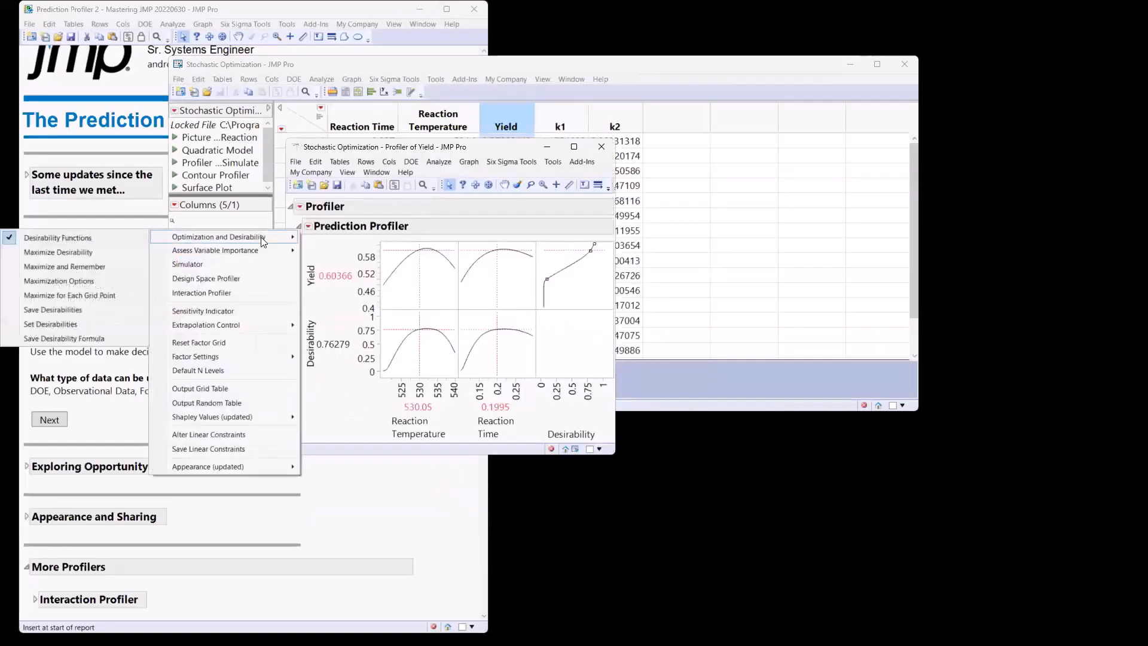
{"action": "left_click", "coordinate": [89, 238]}
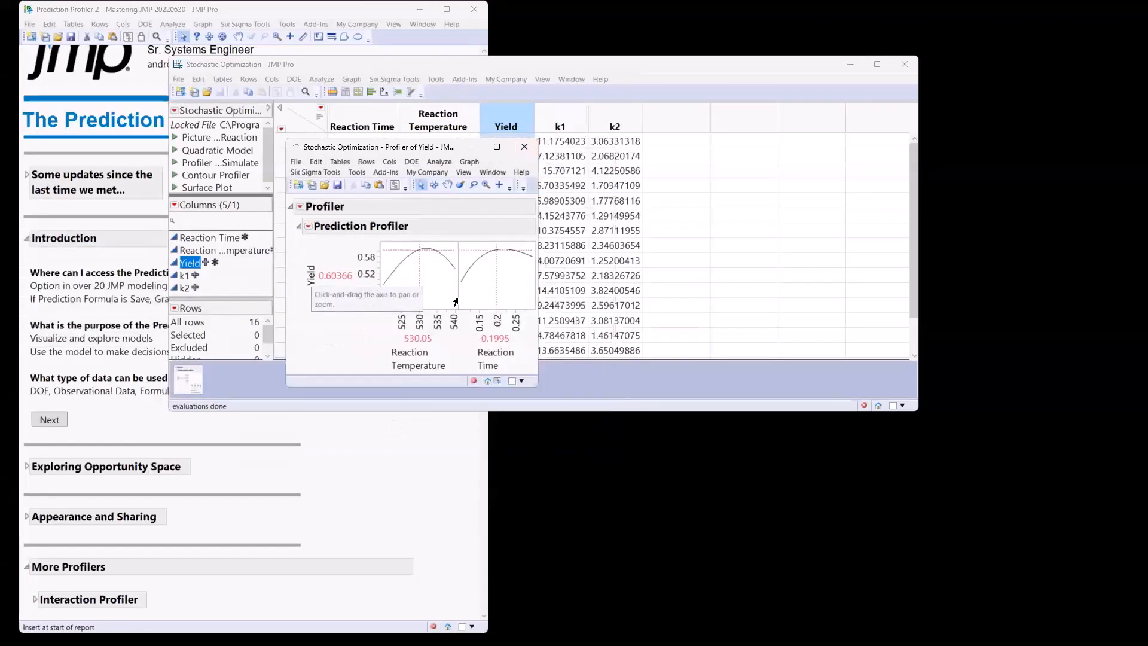
{"action": "left_click_drag", "start_coordinate": [457, 306], "coordinate": [481, 327]}
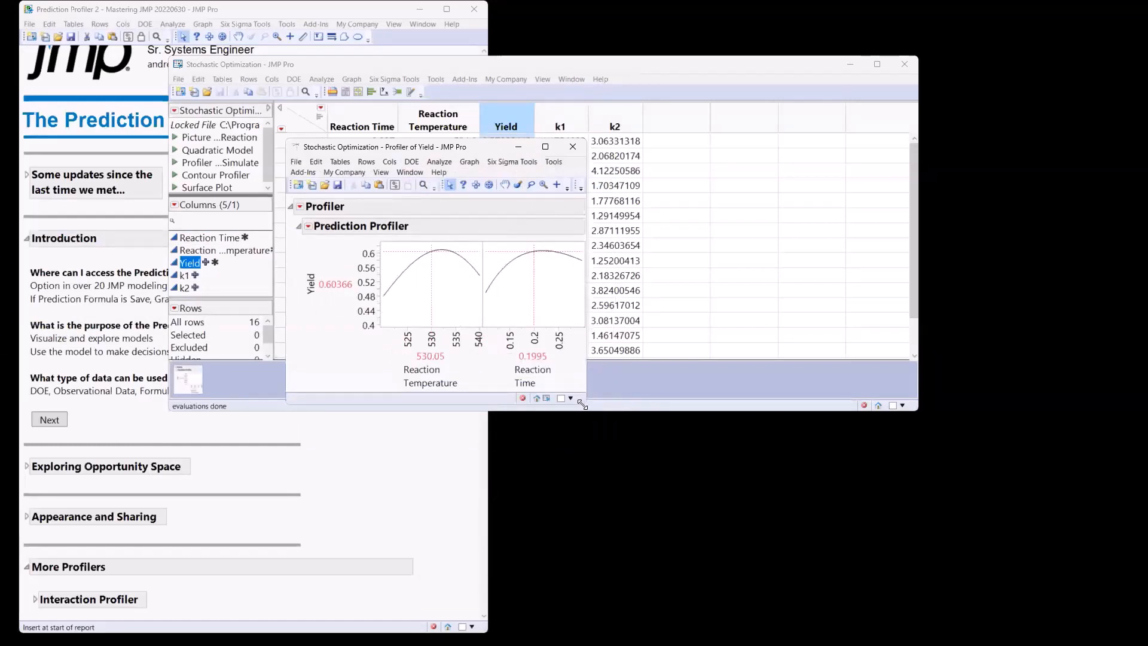
{"action": "left_click_drag", "start_coordinate": [584, 405], "coordinate": [685, 445]}
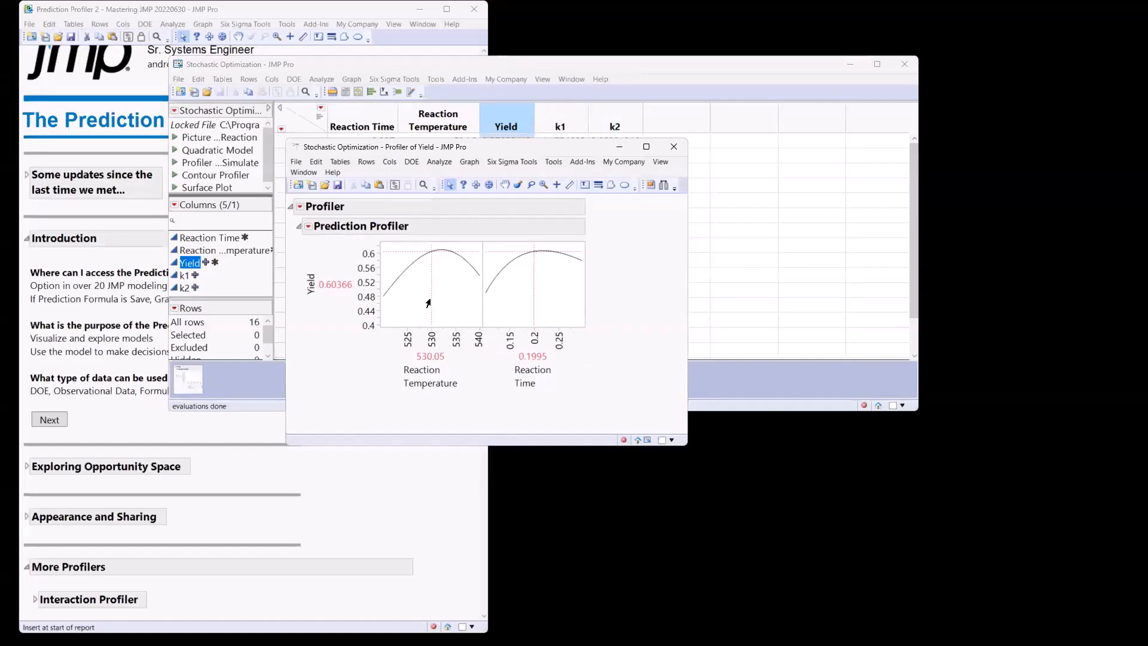
- Vary Reaction Temperature between 524.06 and 536.16 and Reaction Time between 0.1425 and 0.2496 to explore their interaction on Yield
{"action": "left_click_drag", "start_coordinate": [428, 303], "coordinate": [399, 310]}
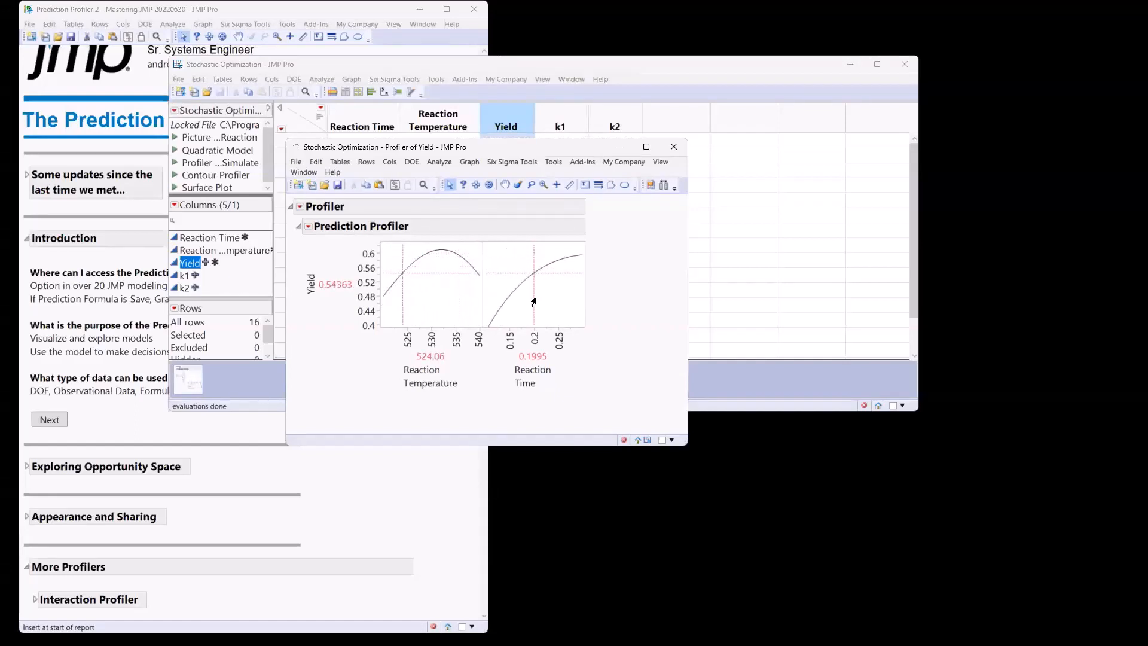
{"action": "left_click_drag", "start_coordinate": [533, 302], "coordinate": [508, 324]}
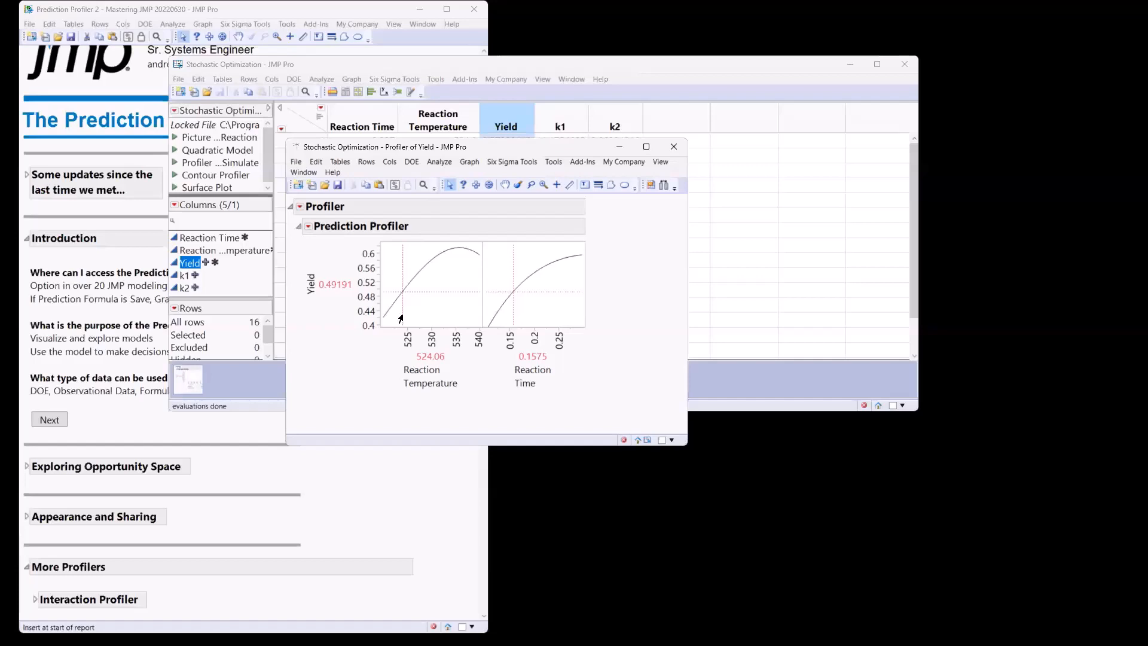
{"action": "left_click_drag", "start_coordinate": [401, 318], "coordinate": [507, 310]}
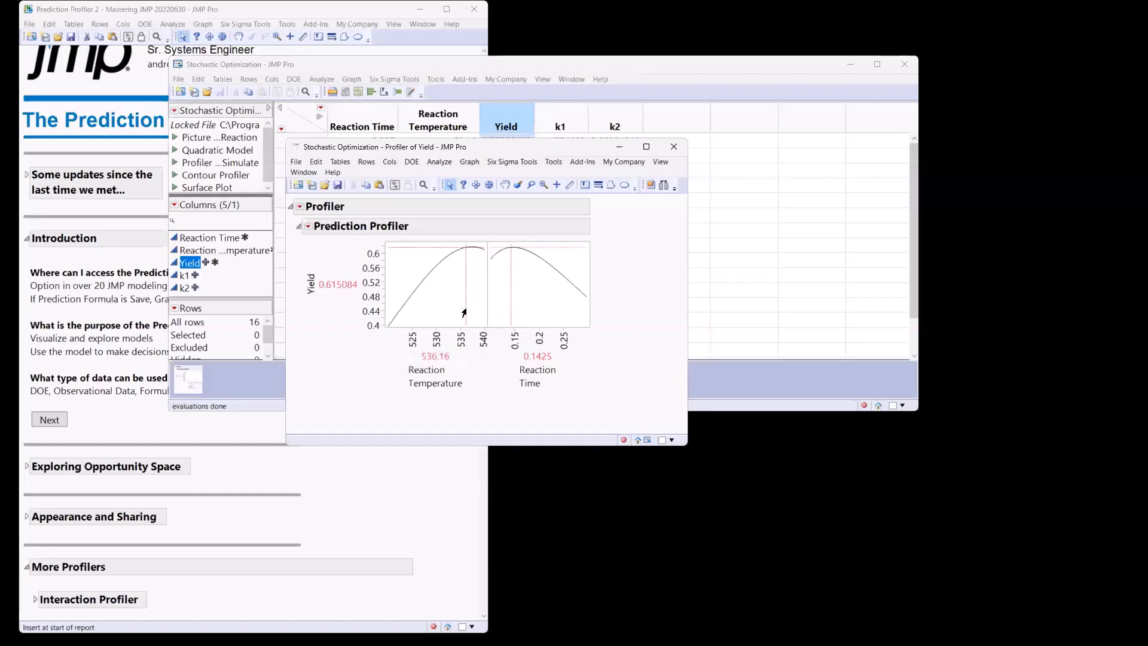
{"action": "left_click_drag", "start_coordinate": [464, 312], "coordinate": [404, 329]}
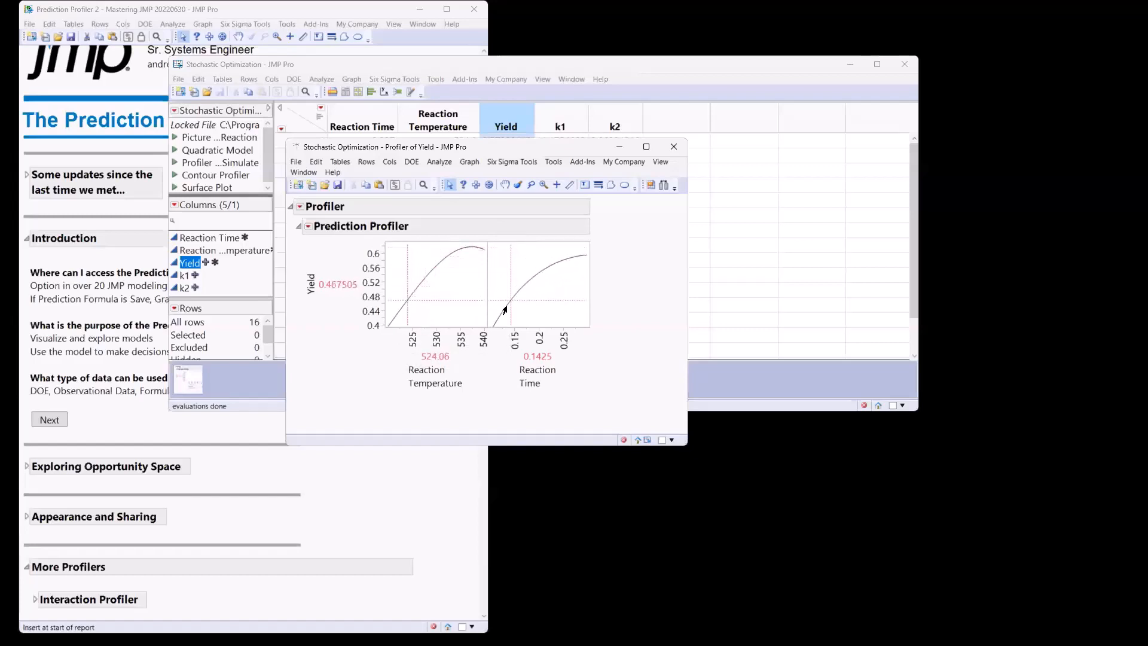
{"action": "left_click_drag", "start_coordinate": [509, 321], "coordinate": [561, 325]}
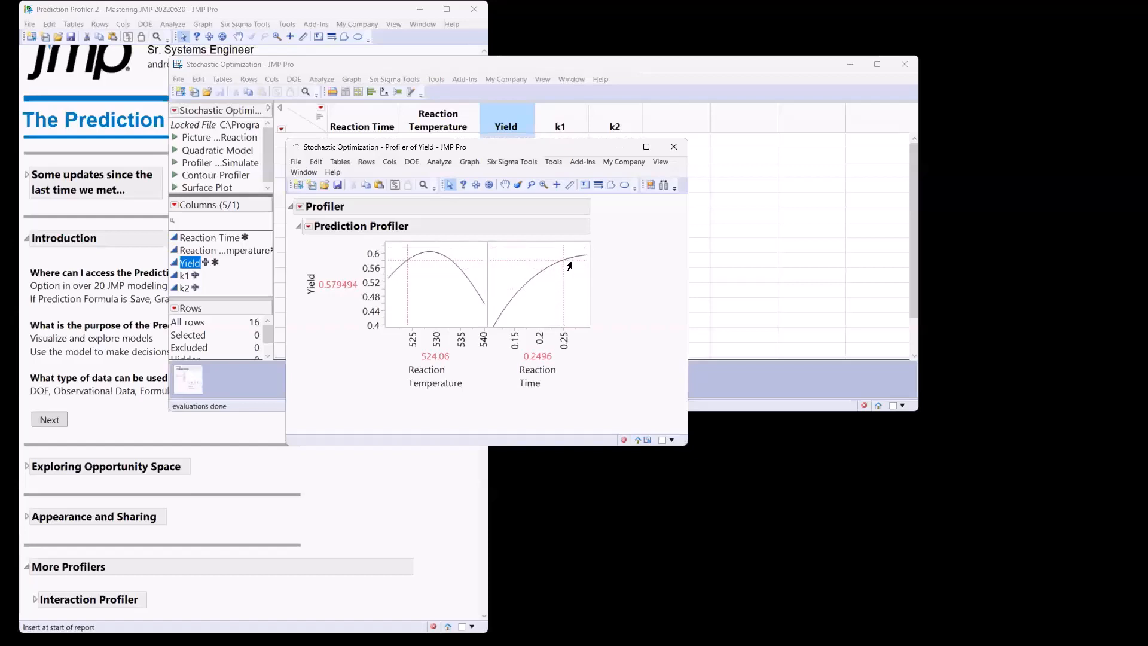
- Maximize desirability in the Prediction Profiler to find the factor settings with the highest Yield
{"action": "left_click", "coordinate": [309, 232]}
{"action": "mouse_move", "coordinate": [274, 240]}
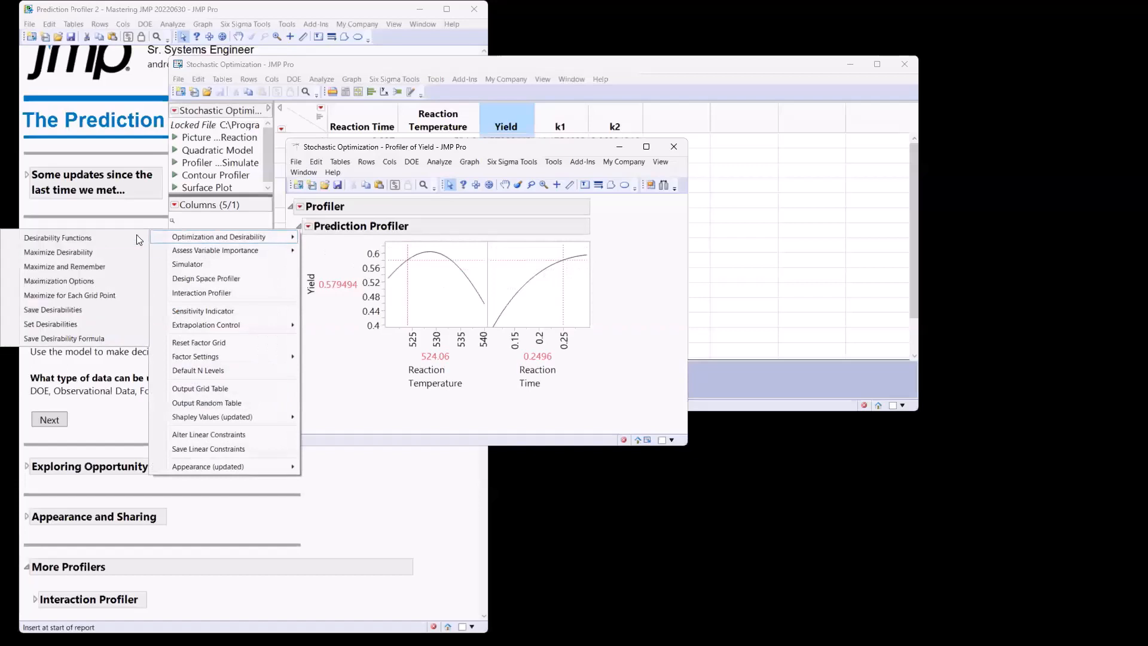
{"action": "left_click", "coordinate": [105, 251]}
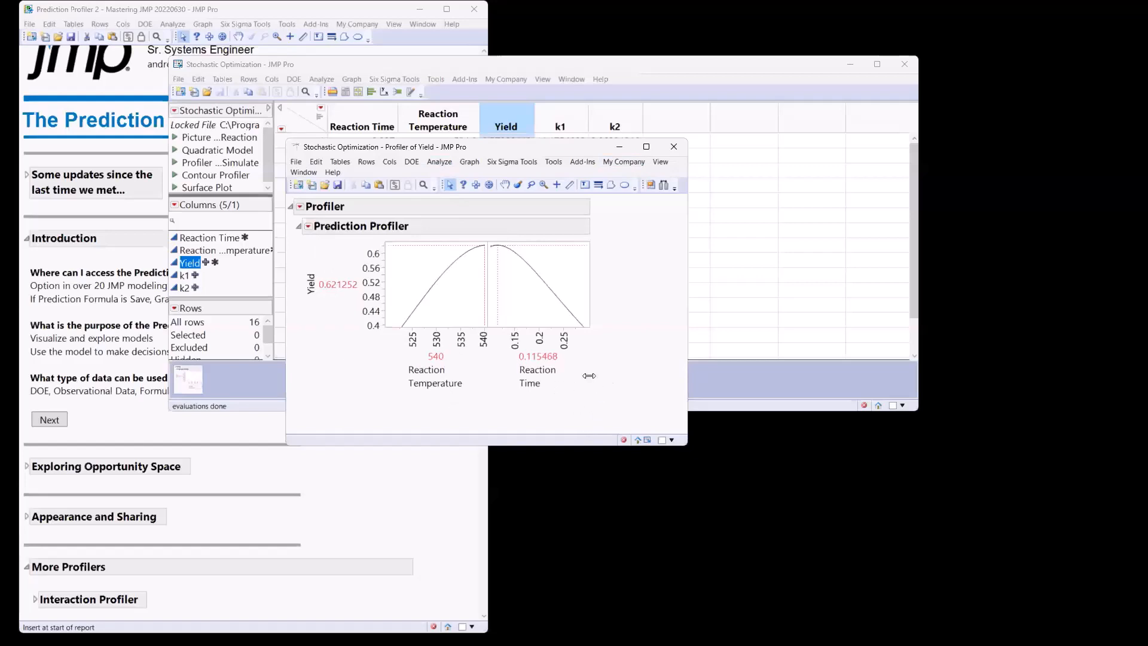
- Move the profiler report aside and examine the column properties assigned to Yield in the data table
{"action": "left_click", "coordinate": [309, 226]}
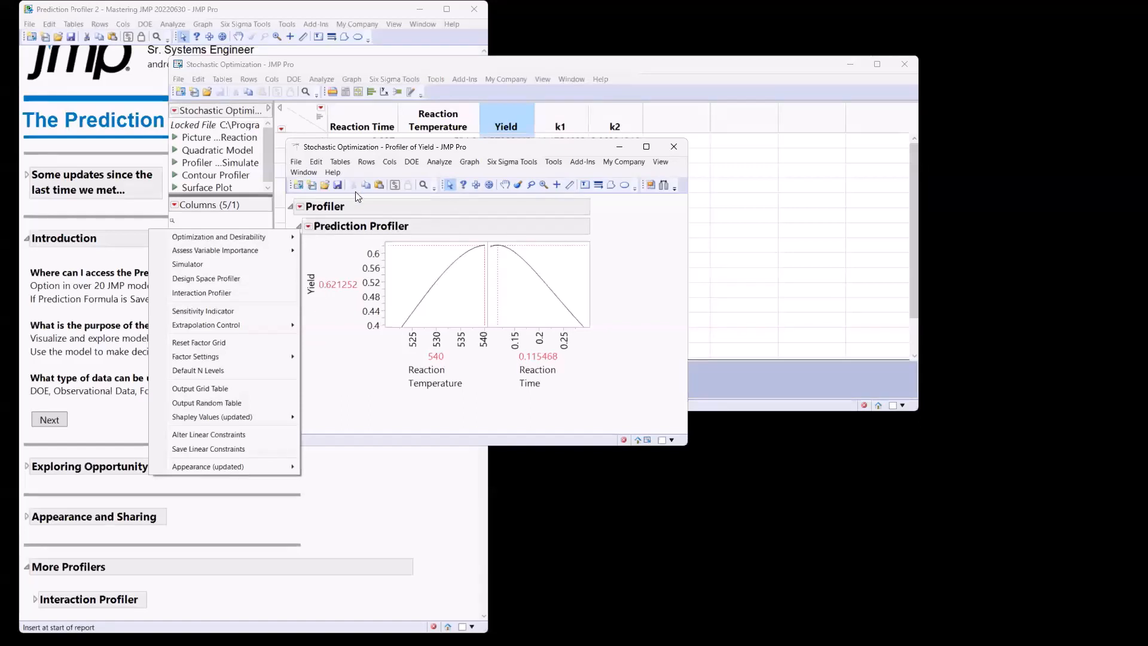
{"action": "left_click", "coordinate": [370, 149]}
{"action": "left_click_drag", "start_coordinate": [371, 150], "coordinate": [443, 220]}
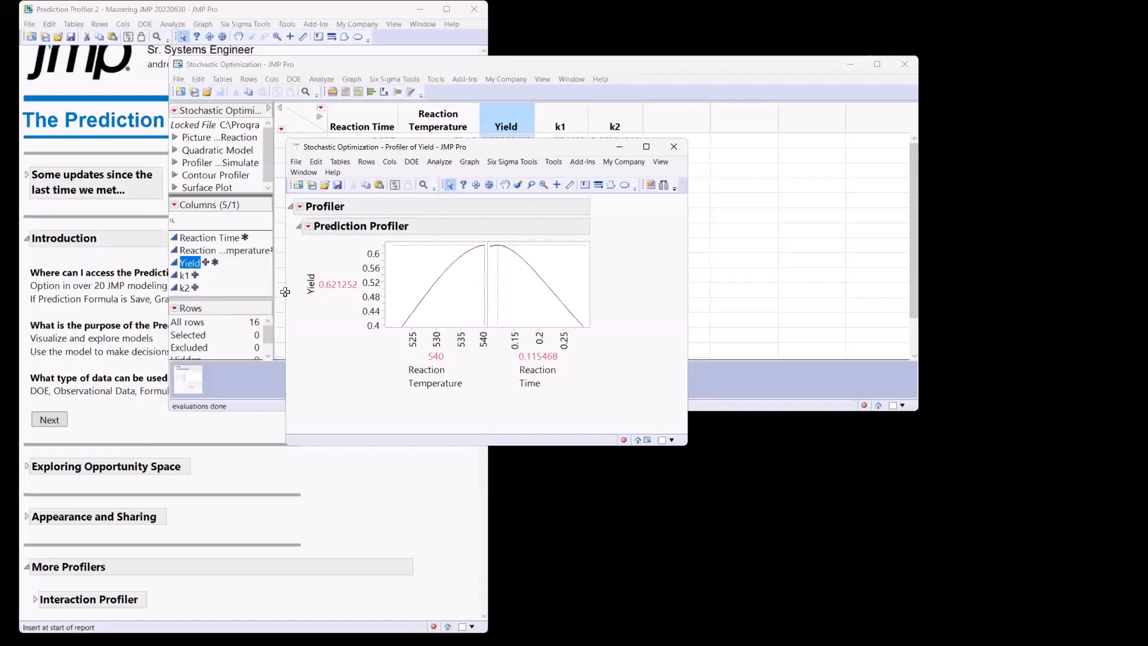
{"action": "left_click", "coordinate": [215, 264]}
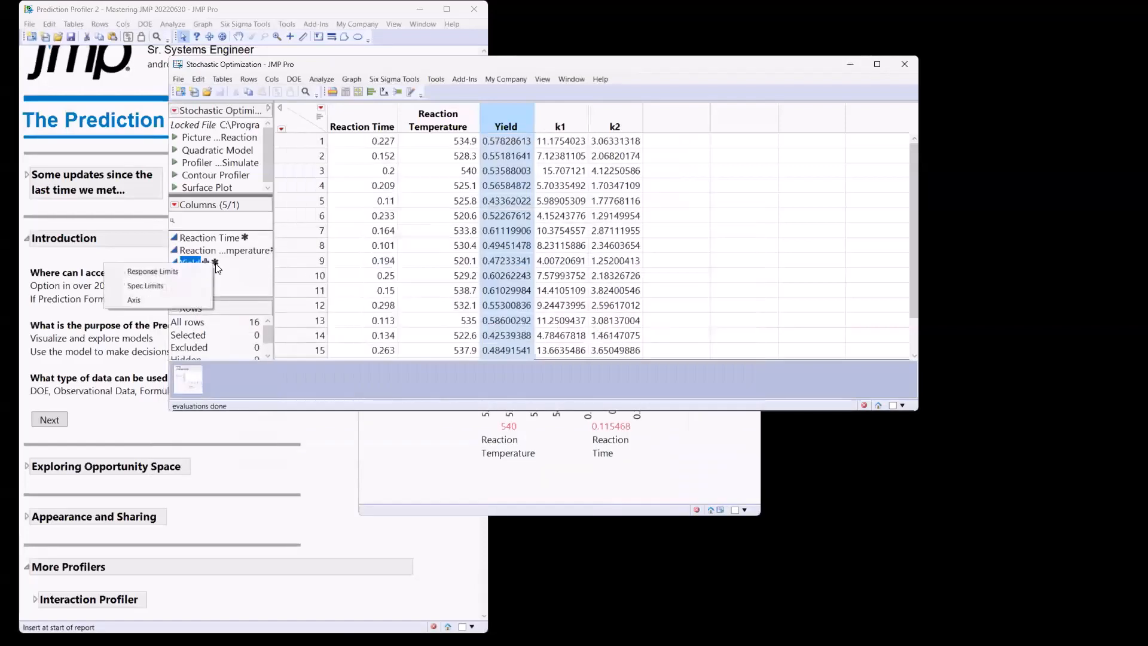
{"action": "left_click", "coordinate": [190, 289]}
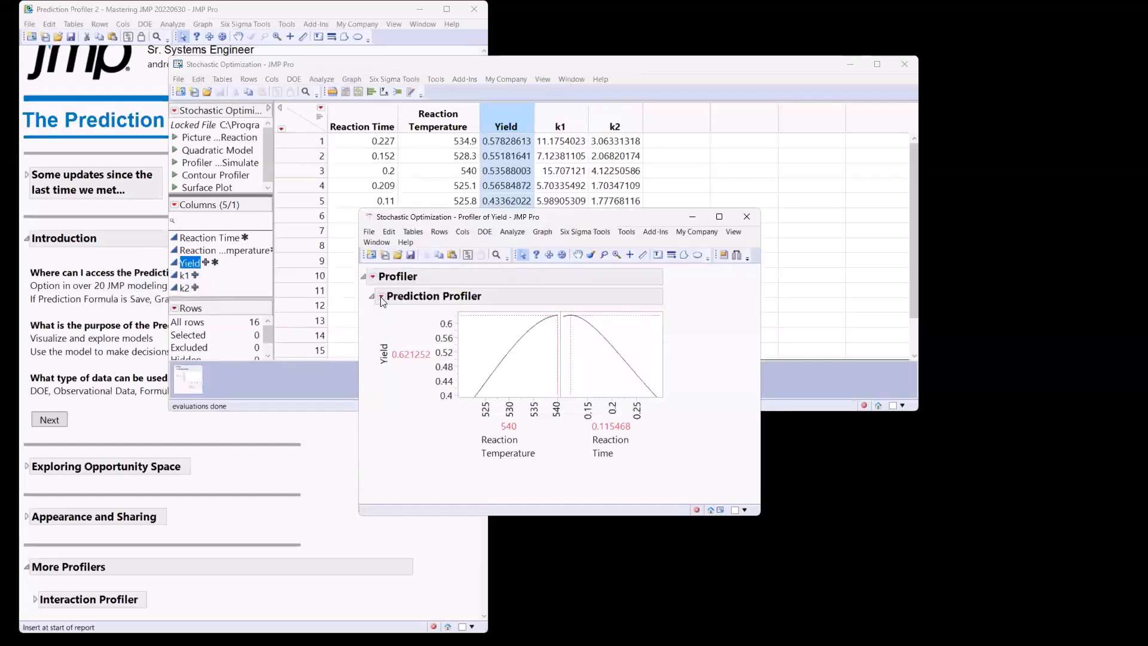
- Add the Simulator to the Prediction Profiler, enlarge the report, and run a simulation with both factors fixed
{"action": "left_click", "coordinate": [381, 299]}
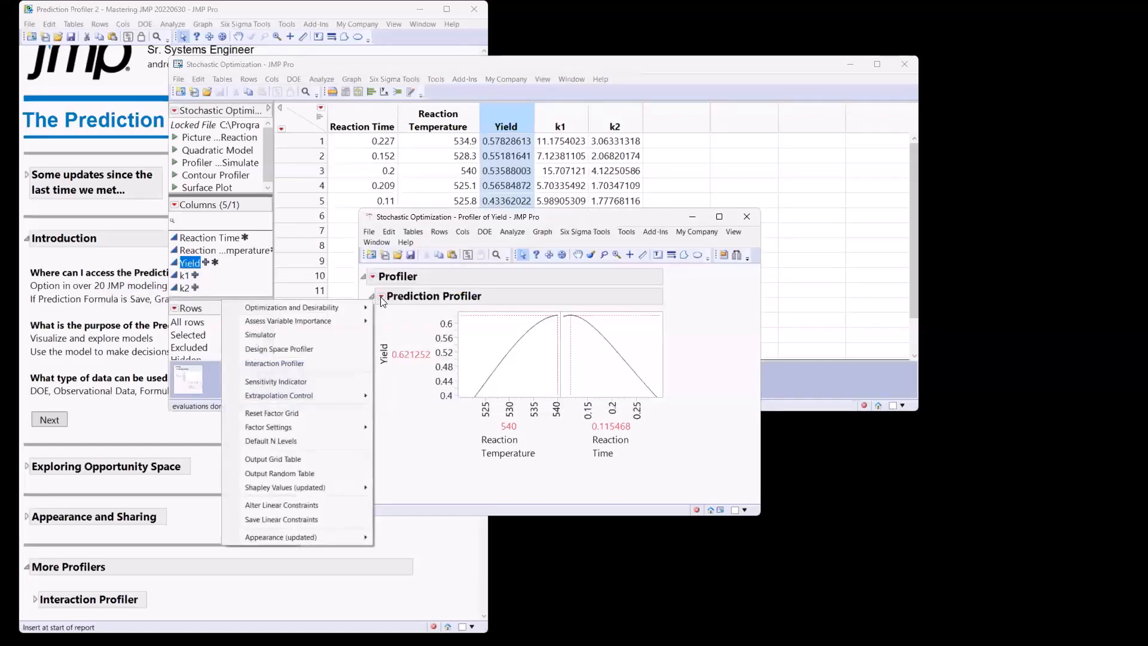
{"action": "left_click", "coordinate": [329, 334]}
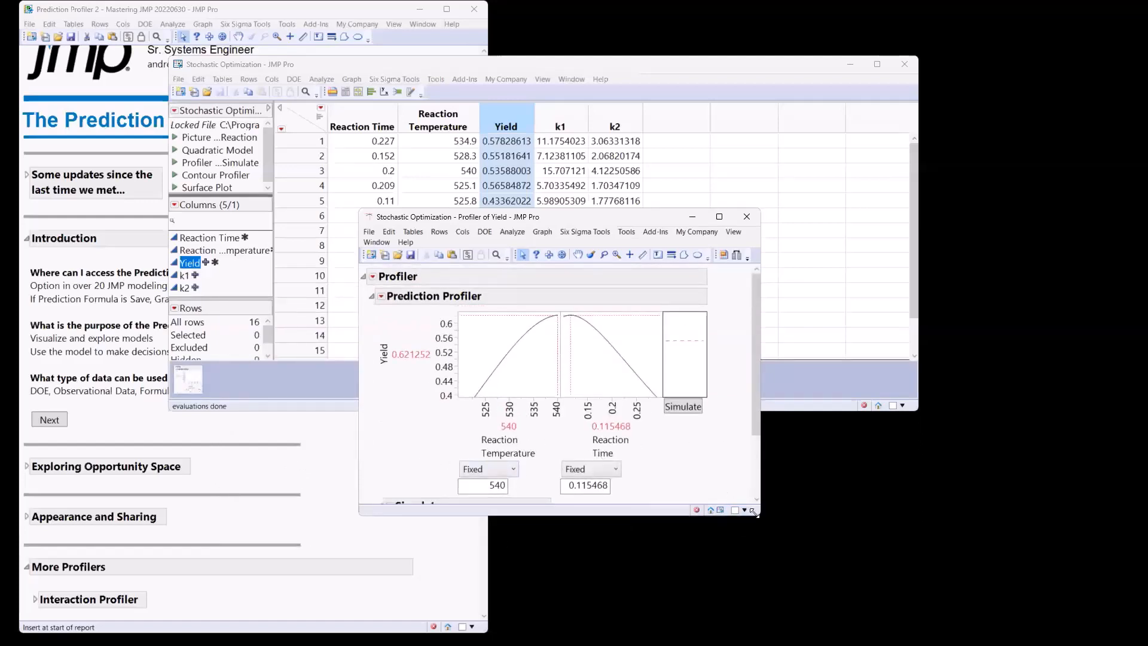
{"action": "left_click_drag", "start_coordinate": [754, 512], "coordinate": [879, 595]}
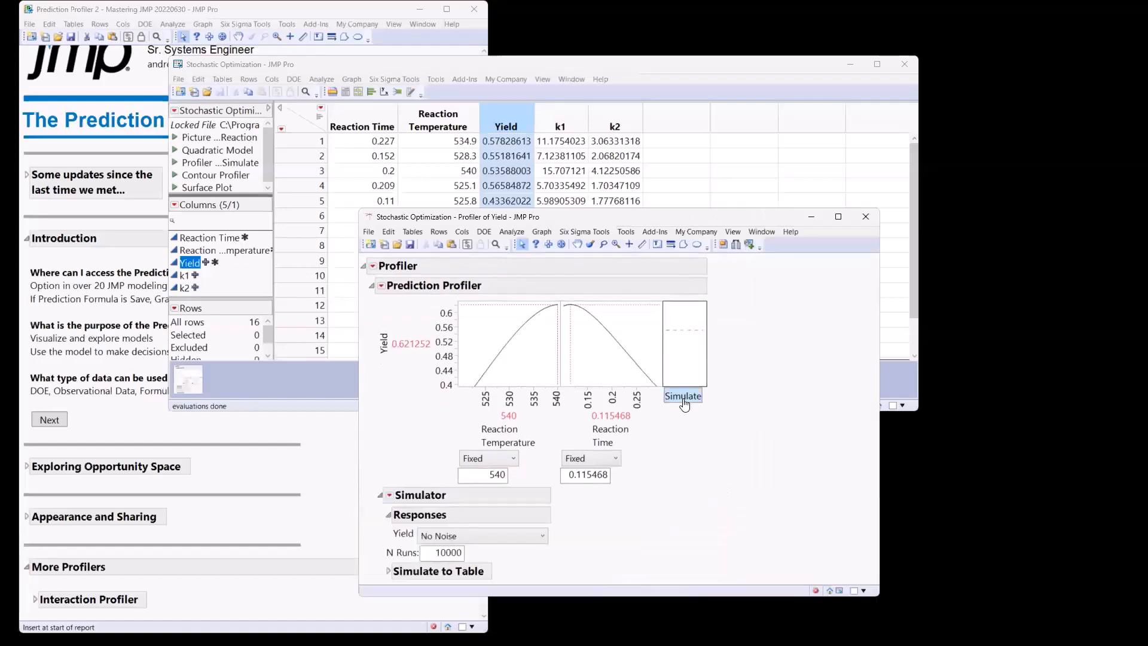
{"action": "left_click", "coordinate": [683, 399]}
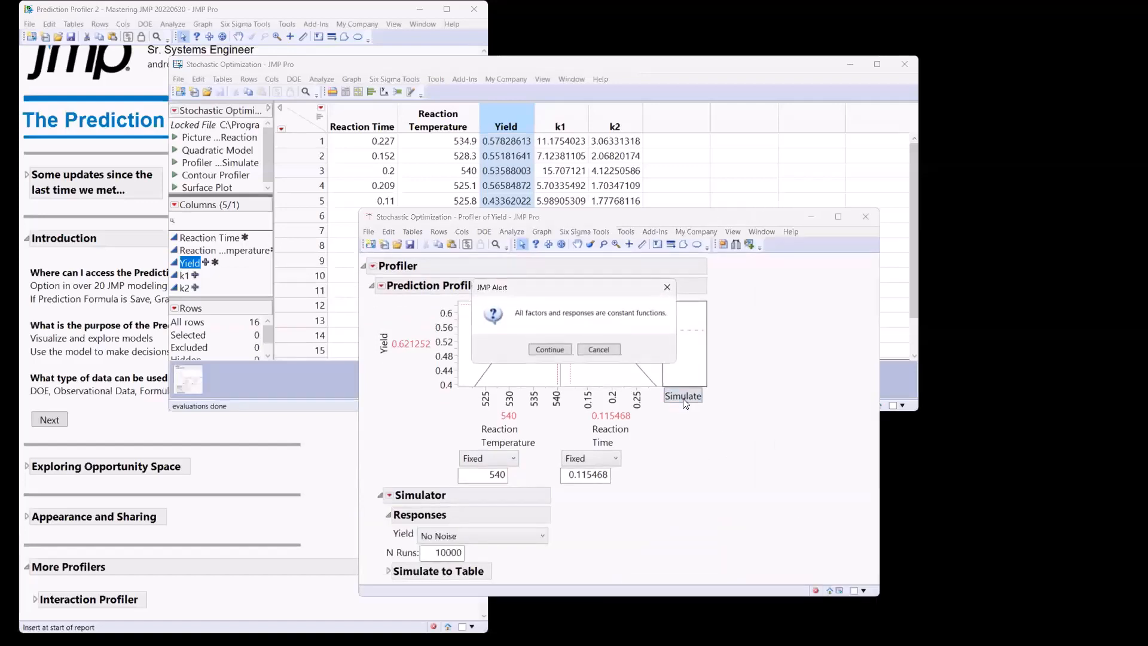
{"action": "left_click", "coordinate": [550, 350]}
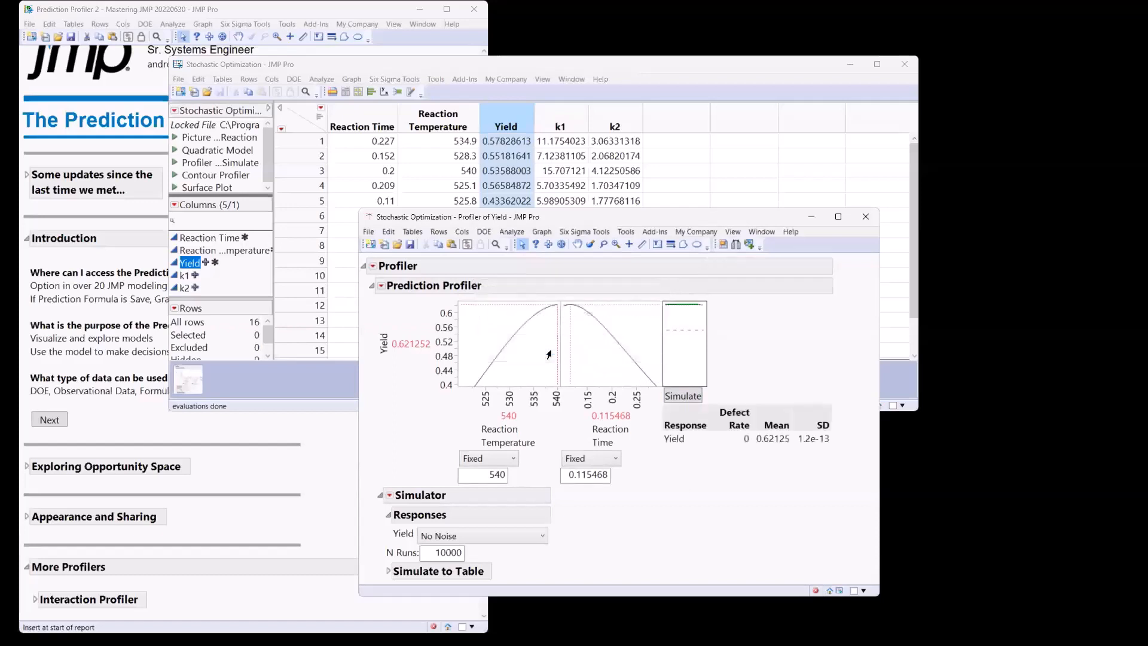
- Set Reaction Temperature and Reaction Time to Random with Normal distributions, rerun the simulation, and review the number of runs
{"action": "left_click", "coordinate": [488, 458]}
{"action": "left_click", "coordinate": [492, 492]}
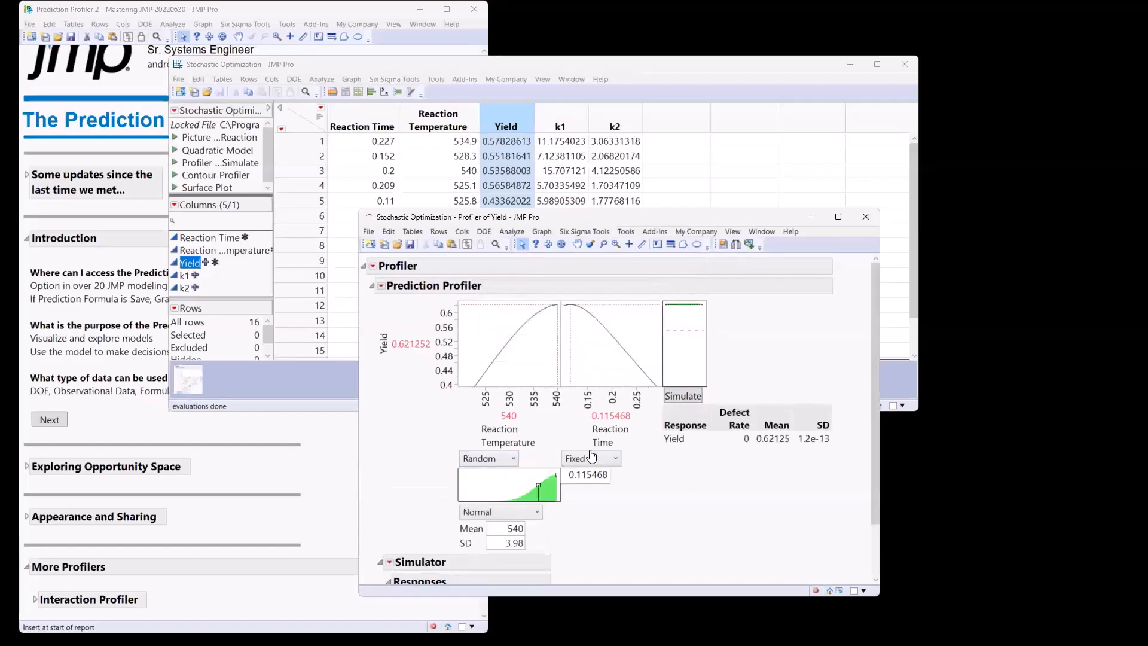
{"action": "left_click", "coordinate": [590, 458]}
{"action": "left_click", "coordinate": [596, 488]}
{"action": "left_click", "coordinate": [684, 397]}
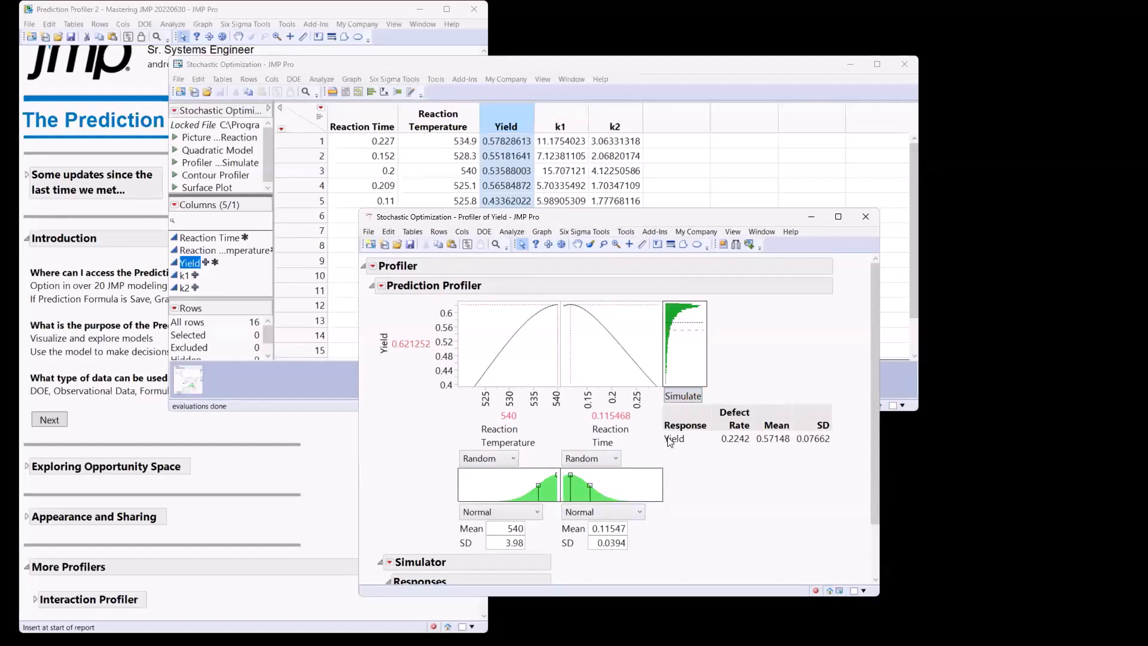
{"action": "scroll", "coordinate": [658, 473], "scroll_direction": "down", "scroll_amount": 2}
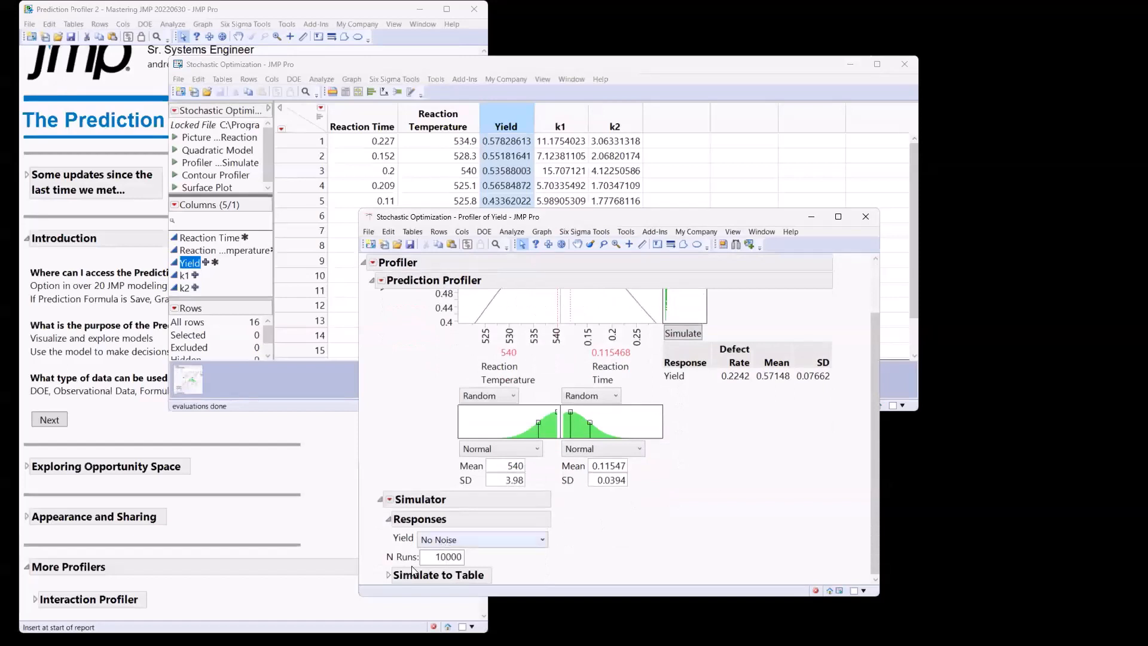
{"action": "scroll", "coordinate": [686, 503], "scroll_direction": "up", "scroll_amount": 2}
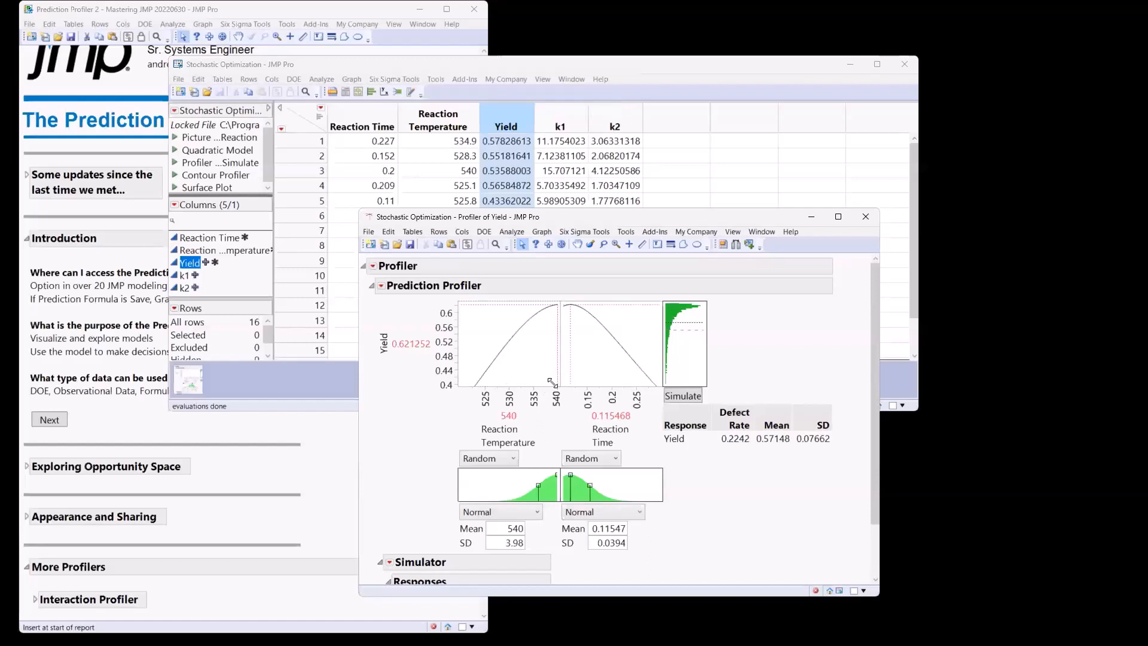
- Set Reaction Time to about 0.2289 and Reaction Temperature to about 528.94, and simulate Yield again
{"action": "left_click_drag", "start_coordinate": [568, 379], "coordinate": [626, 352]}
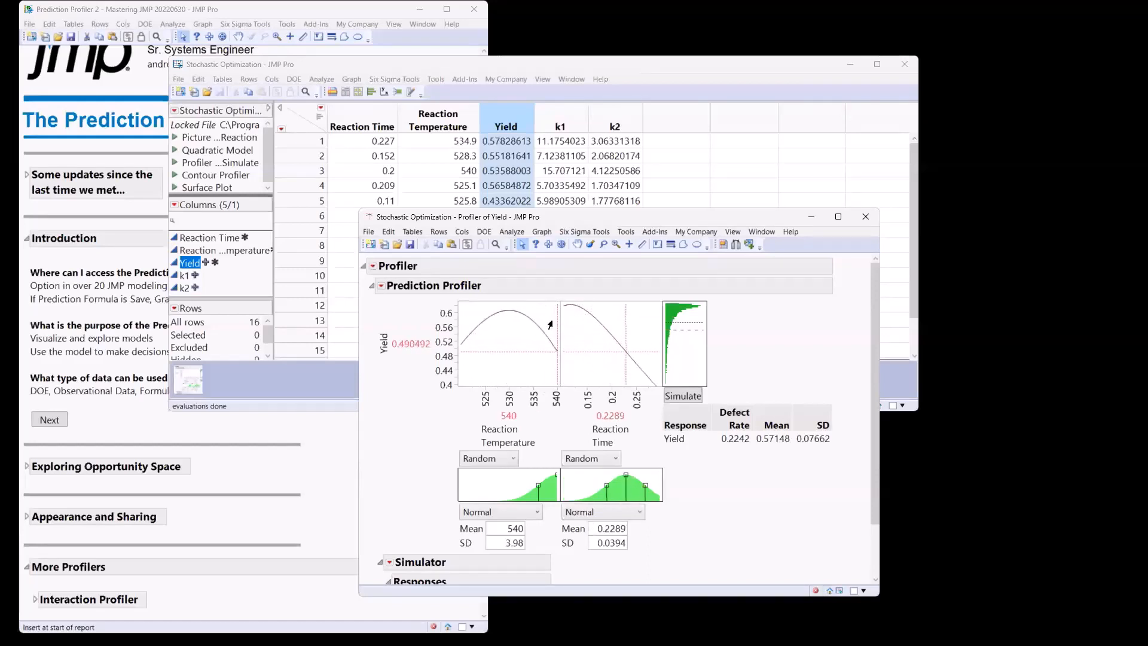
{"action": "left_click_drag", "start_coordinate": [550, 325], "coordinate": [501, 337]}
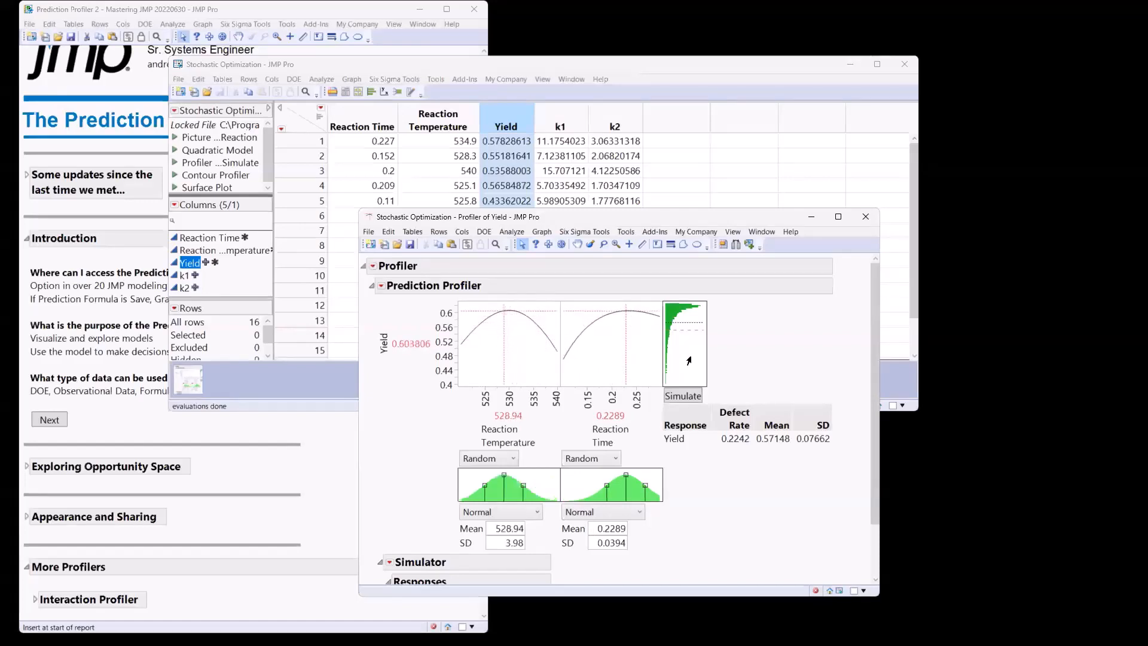
{"action": "left_click", "coordinate": [692, 400]}
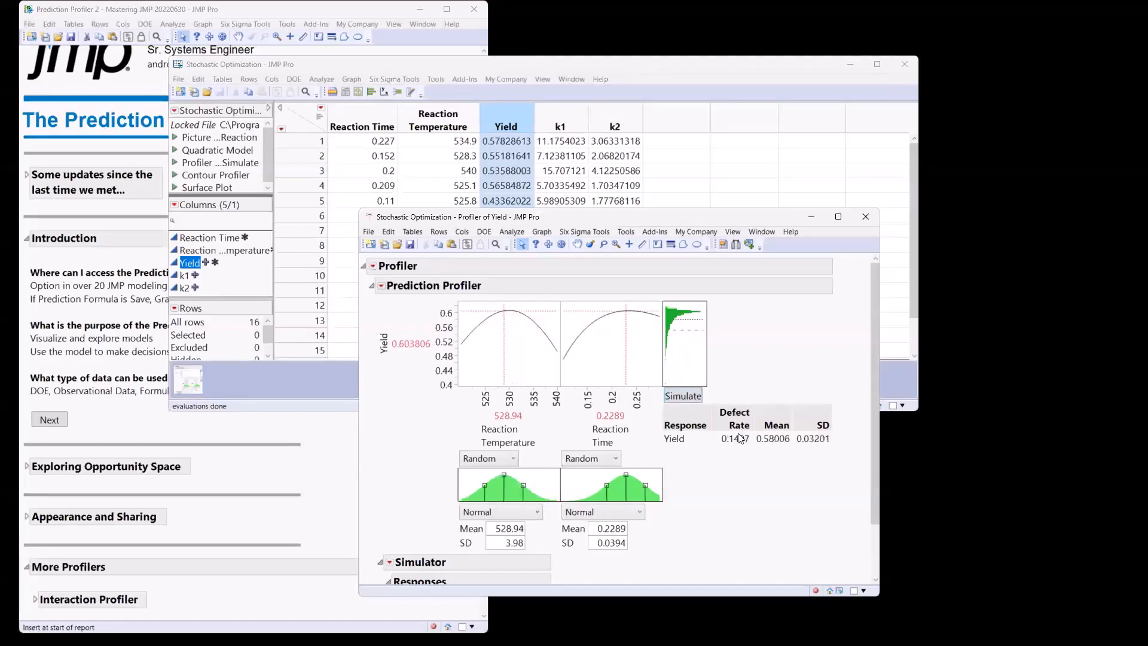
- Rerun the Yield simulation several times with both factors kept at their present random settings
{"action": "left_click", "coordinate": [688, 399]}
{"action": "left_click", "coordinate": [688, 399]}
{"action": "left_click", "coordinate": [688, 400]}
{"action": "left_click", "coordinate": [688, 400]}
{"action": "left_click", "coordinate": [687, 399]}
{"action": "left_click", "coordinate": [688, 400]}
{"action": "left_click", "coordinate": [687, 400]}
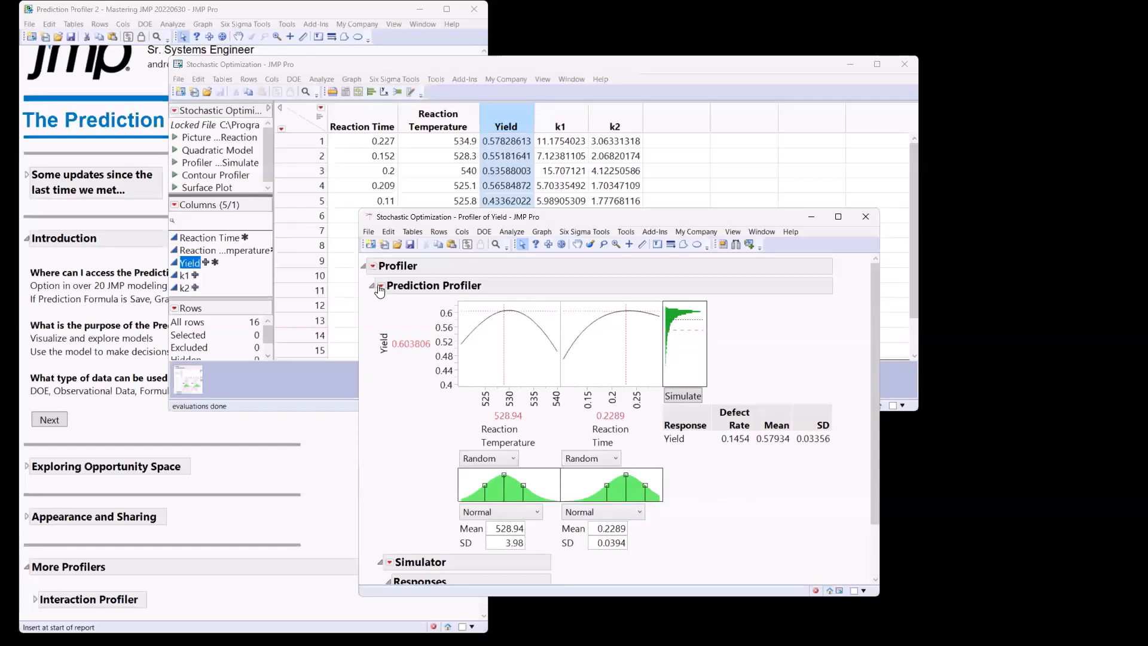
- Add the Surface Profiler for Yield, then reposition the report and enlarge its text and window
{"action": "left_click", "coordinate": [372, 267]}
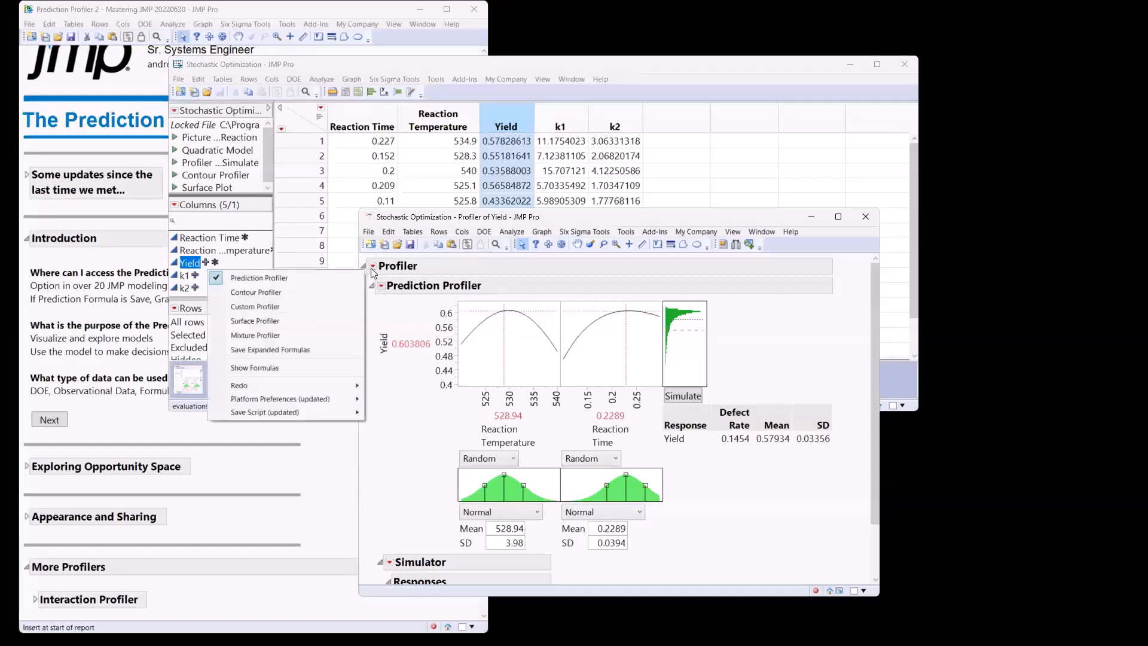
{"action": "left_click", "coordinate": [254, 320]}
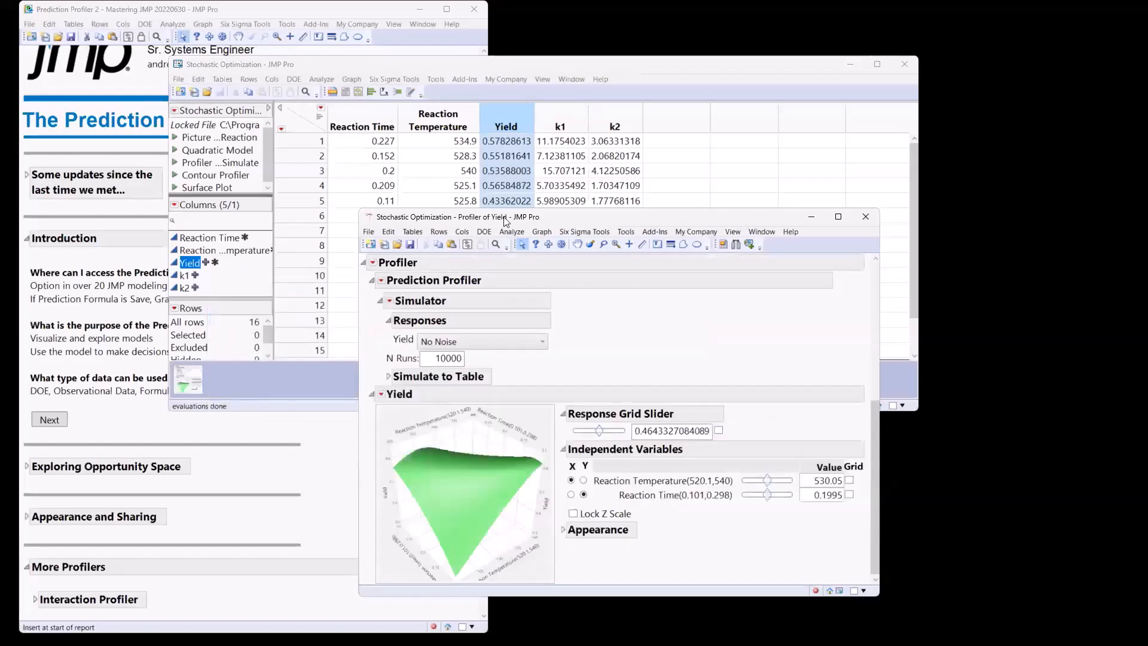
{"action": "left_click_drag", "start_coordinate": [513, 220], "coordinate": [491, 122]}
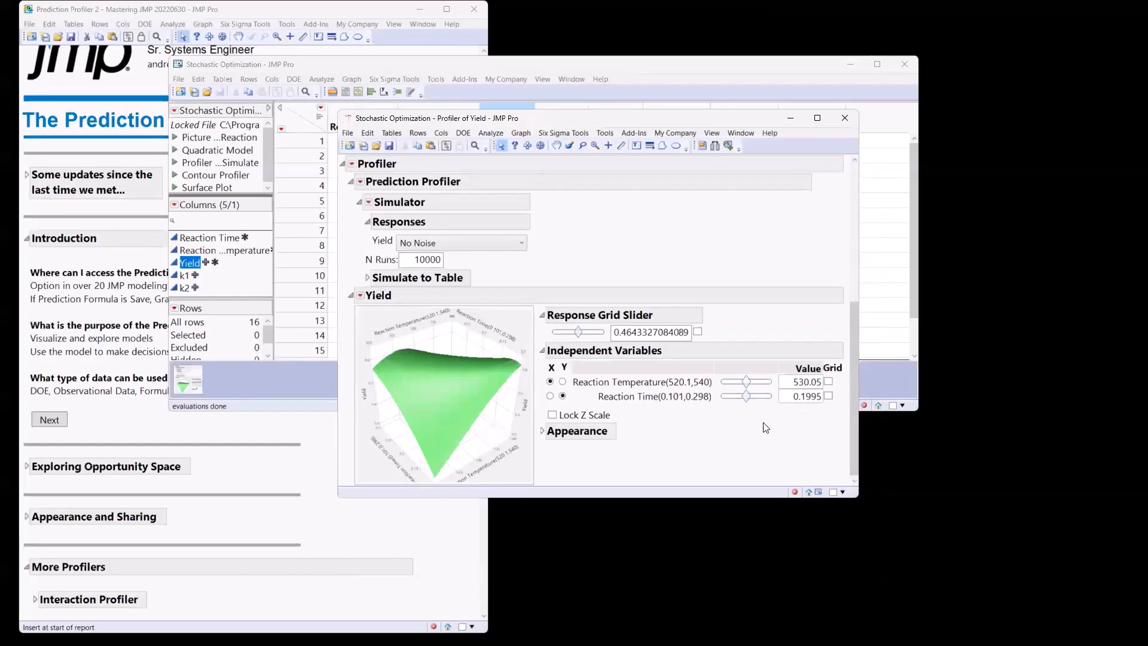
{"action": "key", "text": "ctrl+shift+plus"}
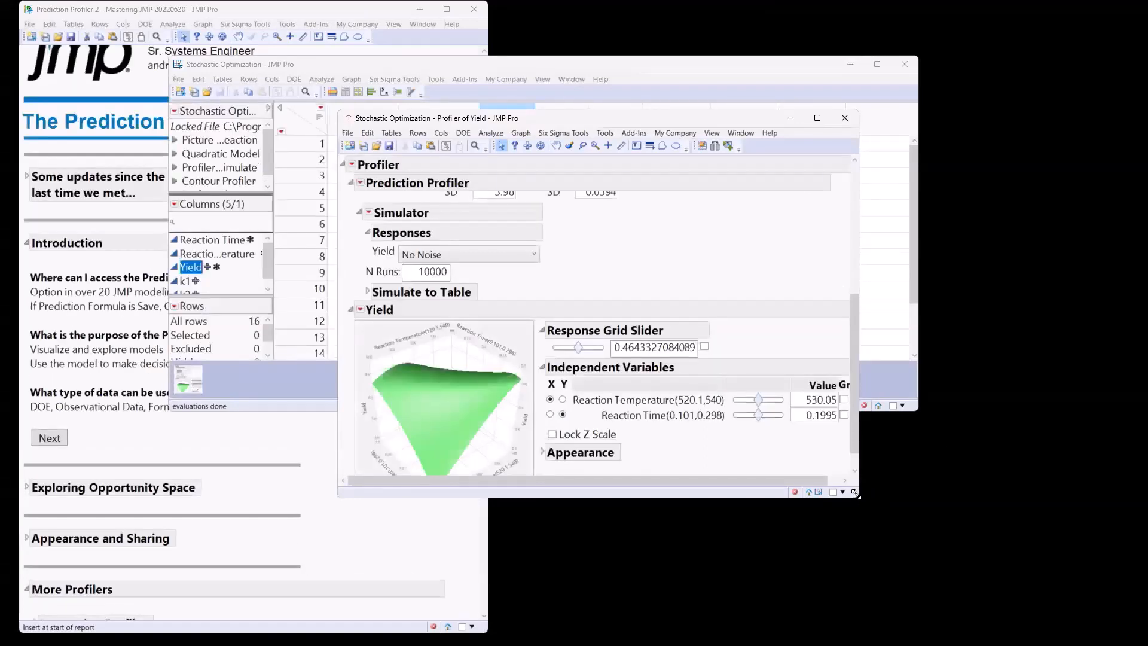
{"action": "left_click_drag", "start_coordinate": [865, 500], "coordinate": [986, 596]}
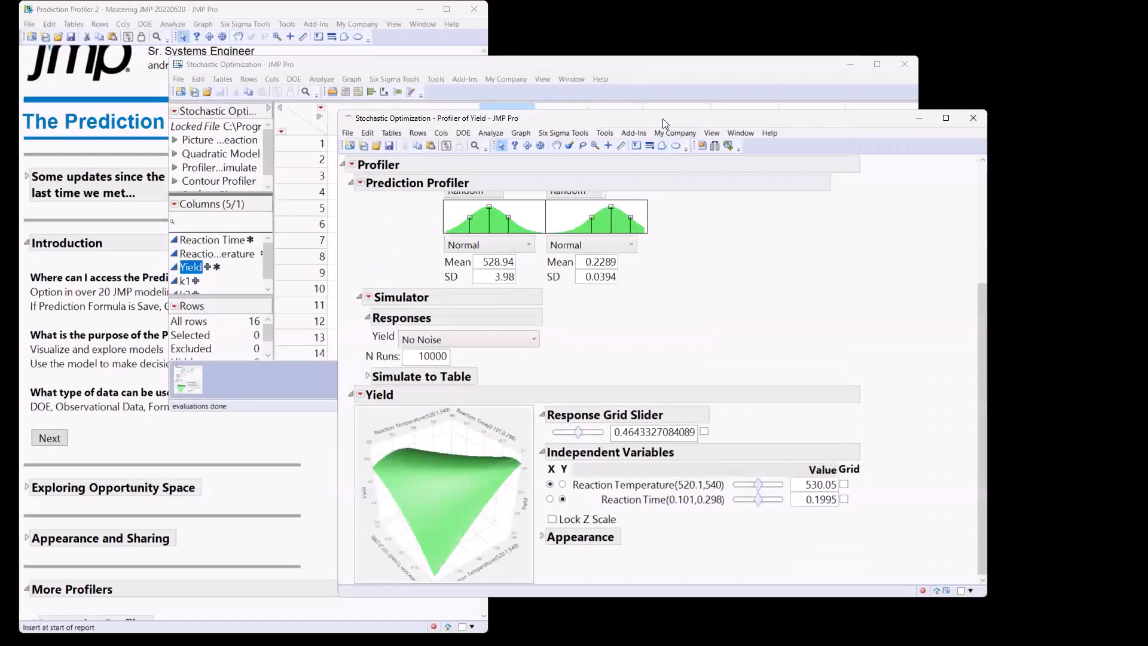
{"action": "left_click_drag", "start_coordinate": [662, 119], "coordinate": [555, 58]}
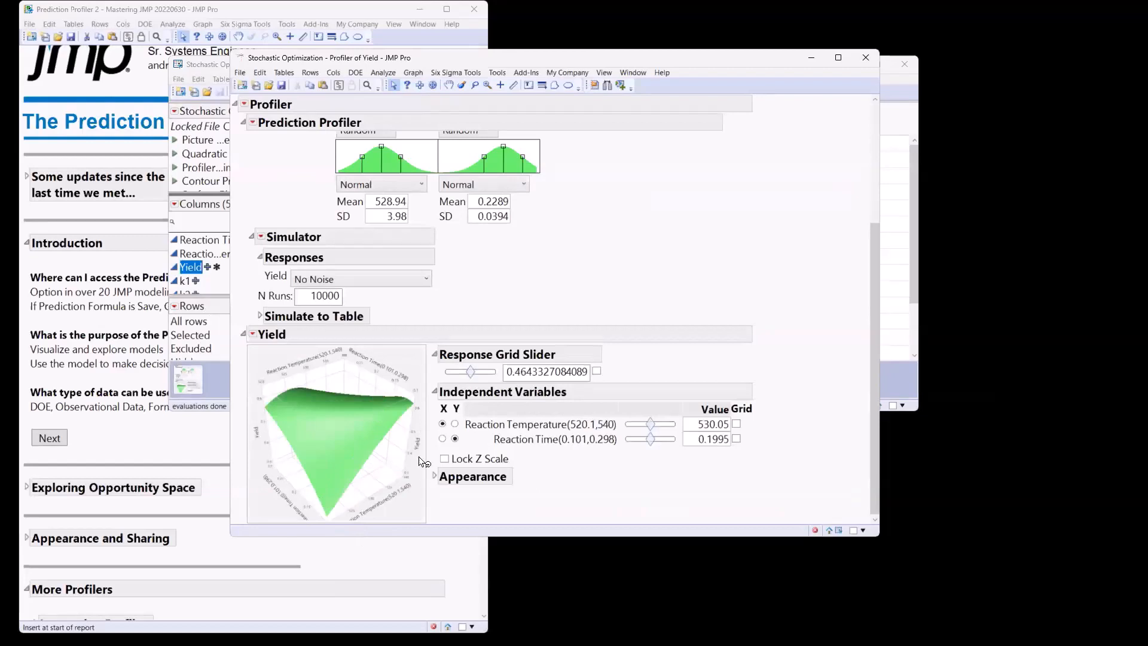
- Fill the Yield surface with Continuous Gradients using the sequential Yellow to Red color theme
{"action": "right_click", "coordinate": [337, 414]}
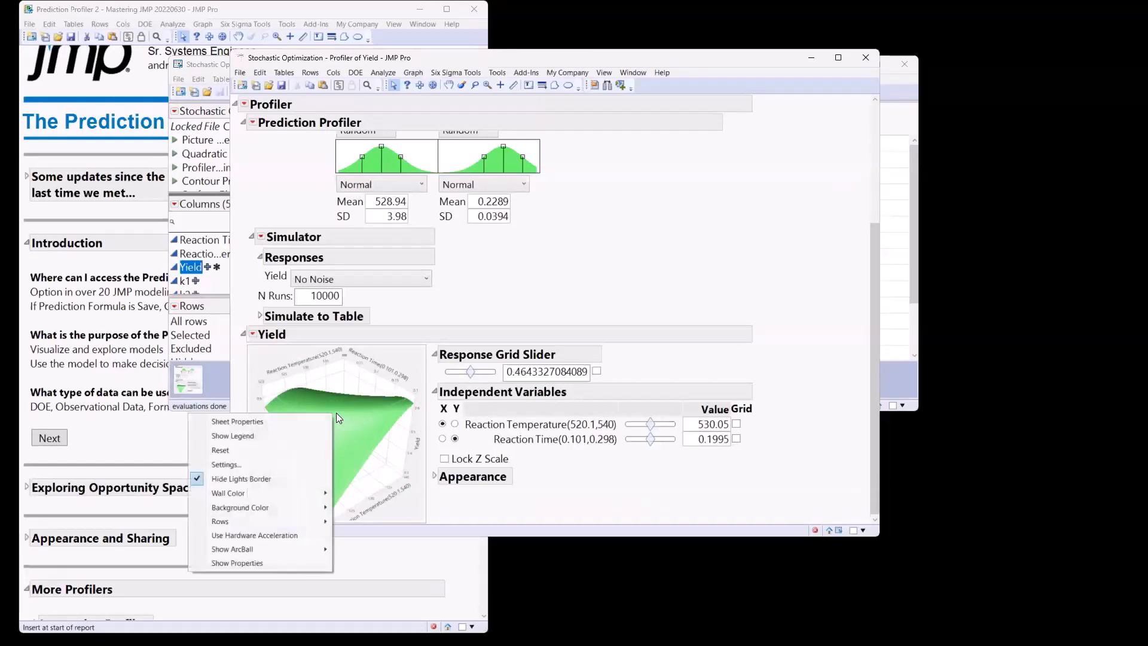
{"action": "left_click", "coordinate": [292, 422]}
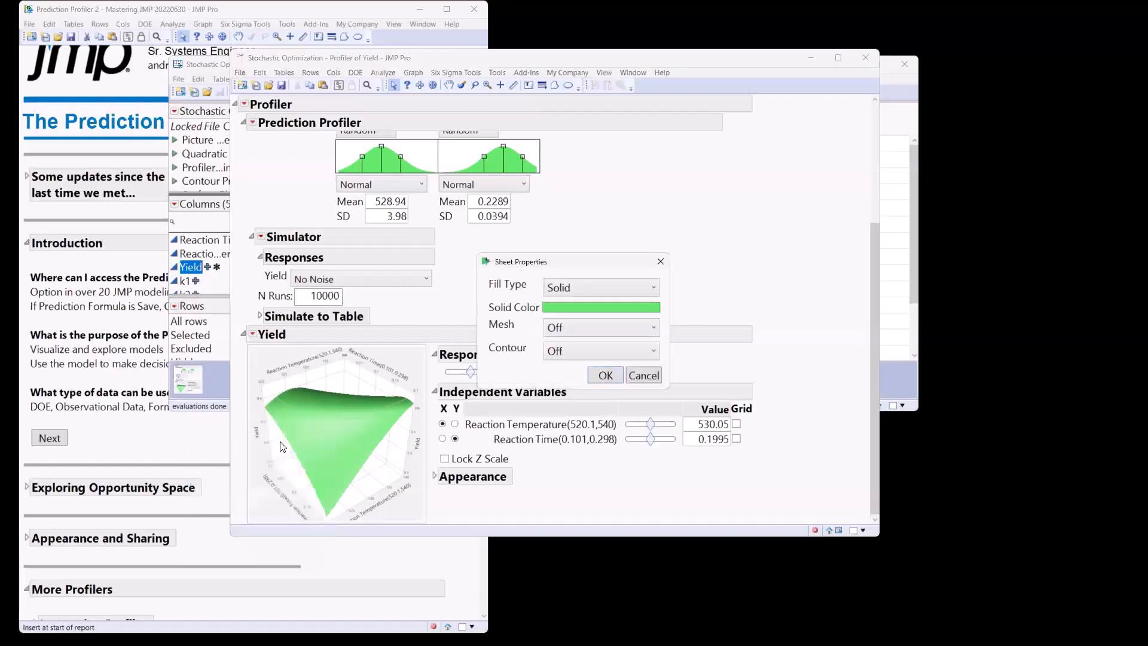
{"action": "left_click", "coordinate": [561, 290]}
{"action": "left_click", "coordinate": [596, 322]}
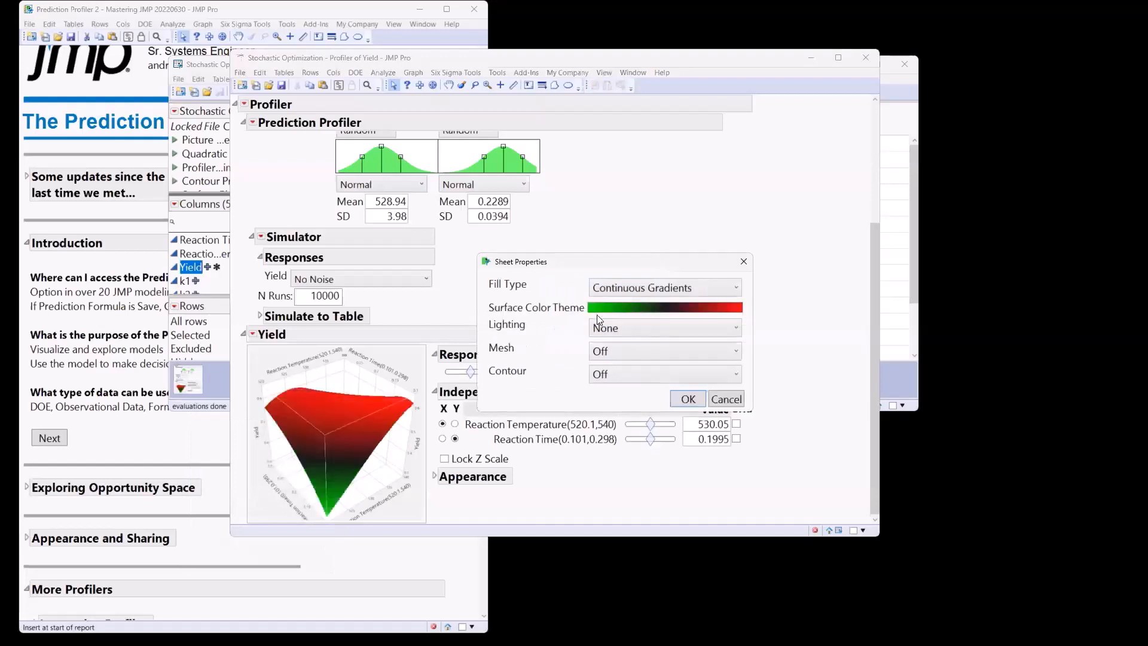
{"action": "left_click", "coordinate": [620, 314]}
{"action": "left_click", "coordinate": [473, 283]}
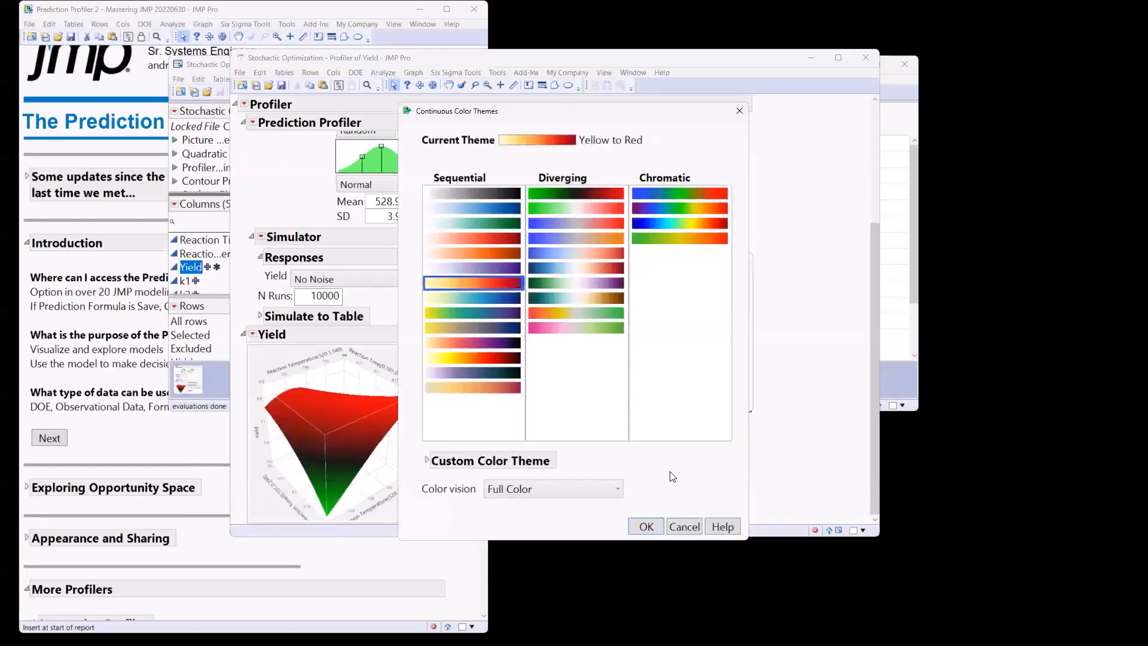
{"action": "left_click", "coordinate": [646, 527]}
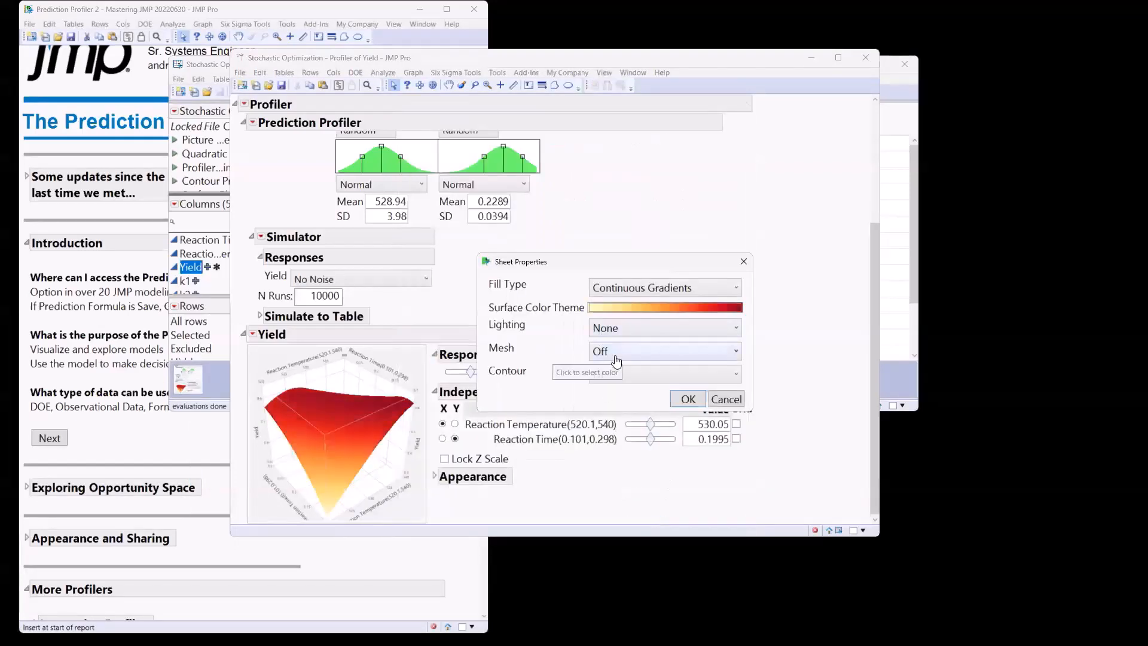
- Show an X and Y mesh on the Yield surface and color the mesh black
{"action": "left_click", "coordinate": [616, 352]}
{"action": "left_click", "coordinate": [619, 385]}
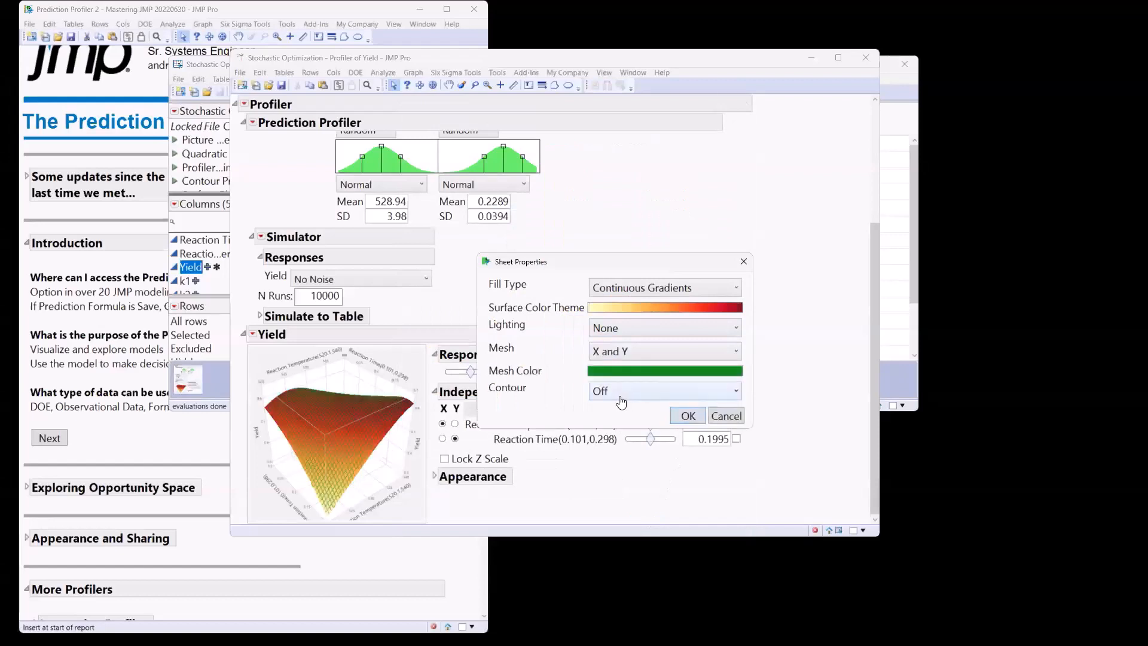
{"action": "left_click", "coordinate": [619, 377]}
{"action": "left_click", "coordinate": [565, 382]}
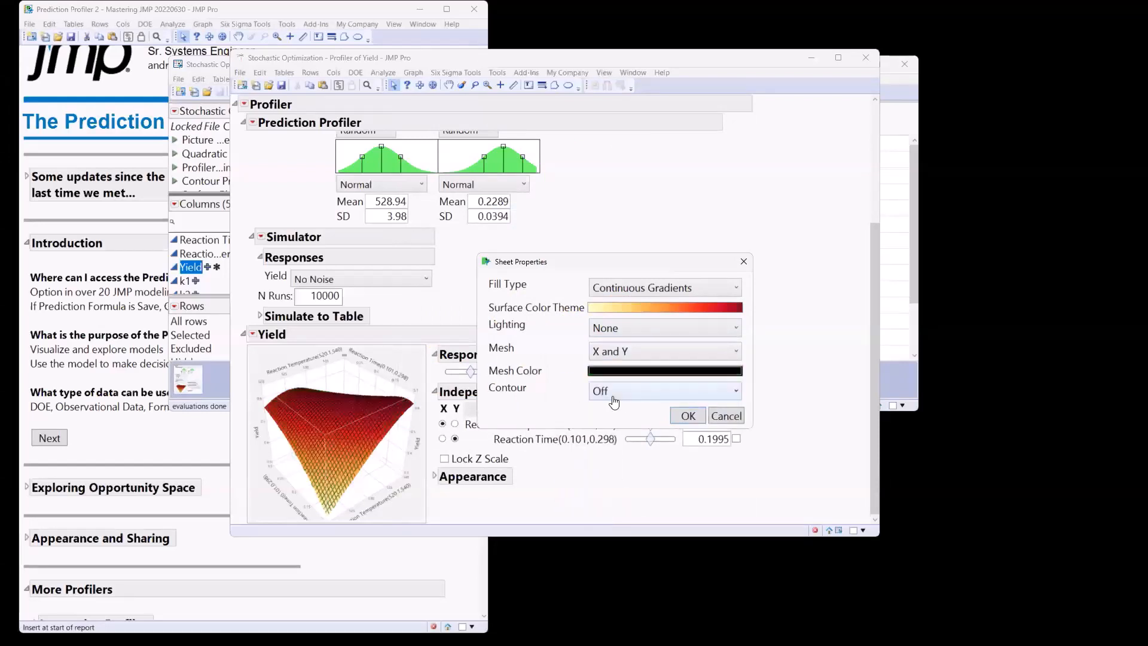
{"action": "left_click", "coordinate": [687, 416]}
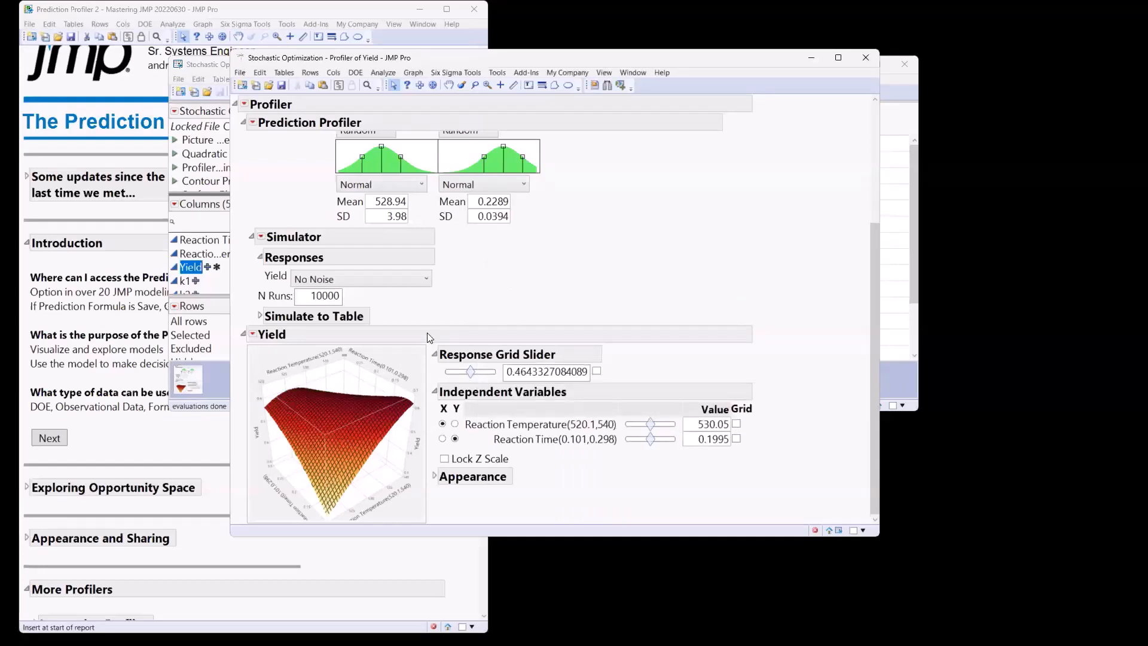
- Maximize the desirability of Yield in the Prediction Profiler
{"action": "scroll", "coordinate": [573, 331], "scroll_direction": "up", "scroll_amount": 3}
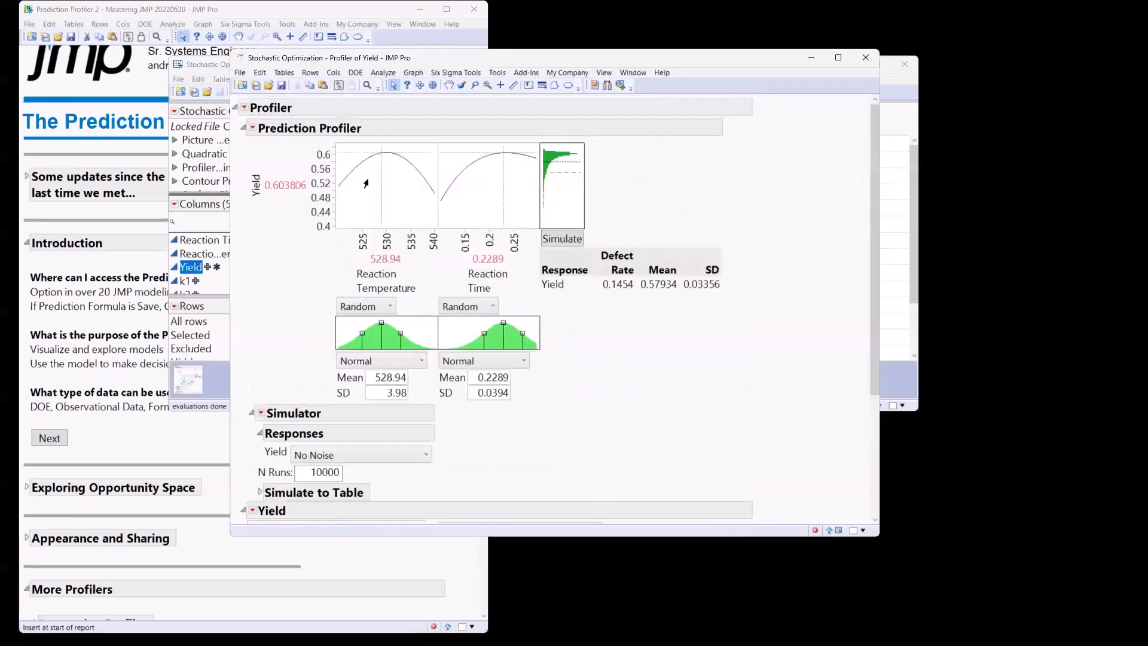
{"action": "left_click", "coordinate": [253, 128]}
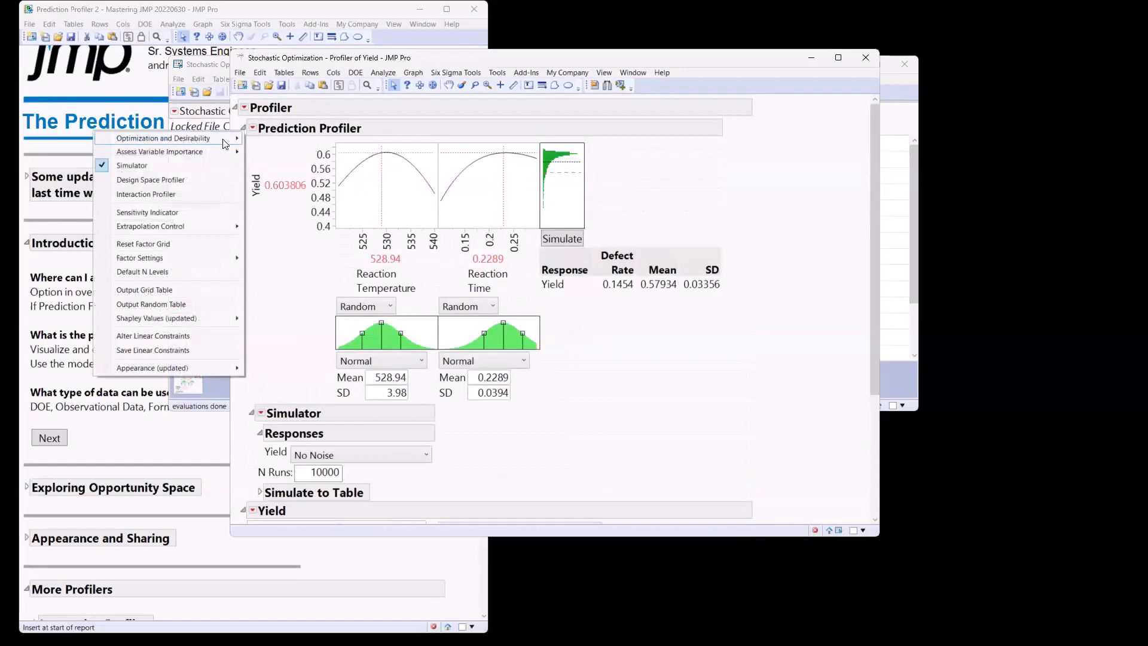
{"action": "mouse_move", "coordinate": [226, 144]}
{"action": "left_click", "coordinate": [310, 154]}
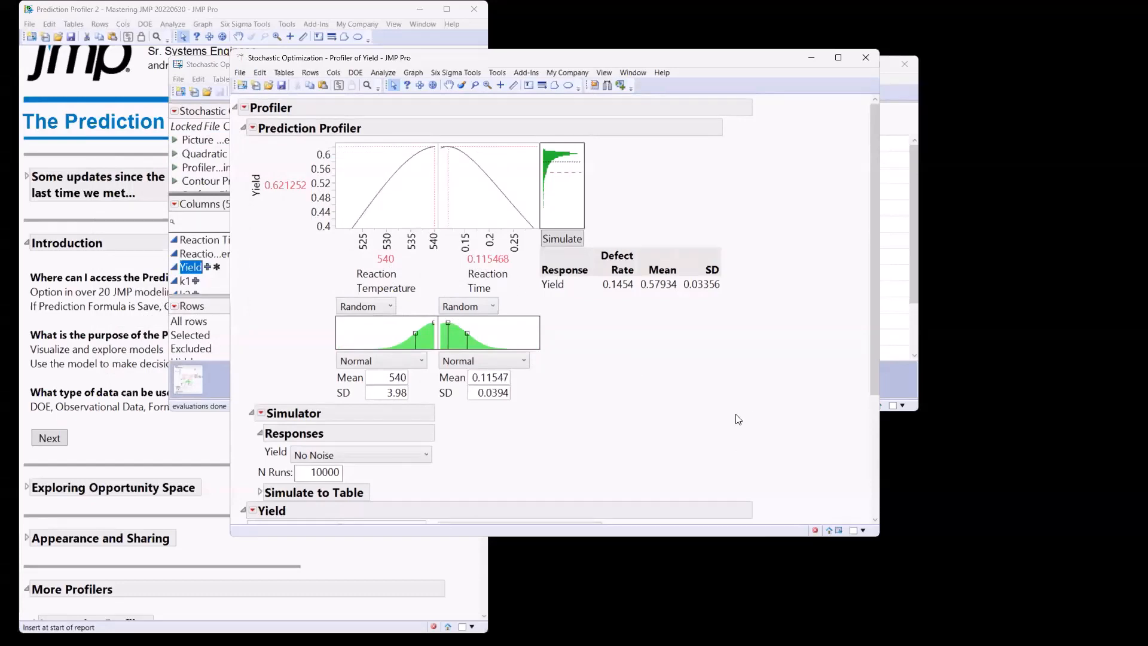
- Set the surface plot's Reaction Temperature to 540 and Reaction Time to 0.11
{"action": "scroll", "coordinate": [739, 417], "scroll_direction": "down", "scroll_amount": 5}
{"action": "double_click", "coordinate": [722, 424]}
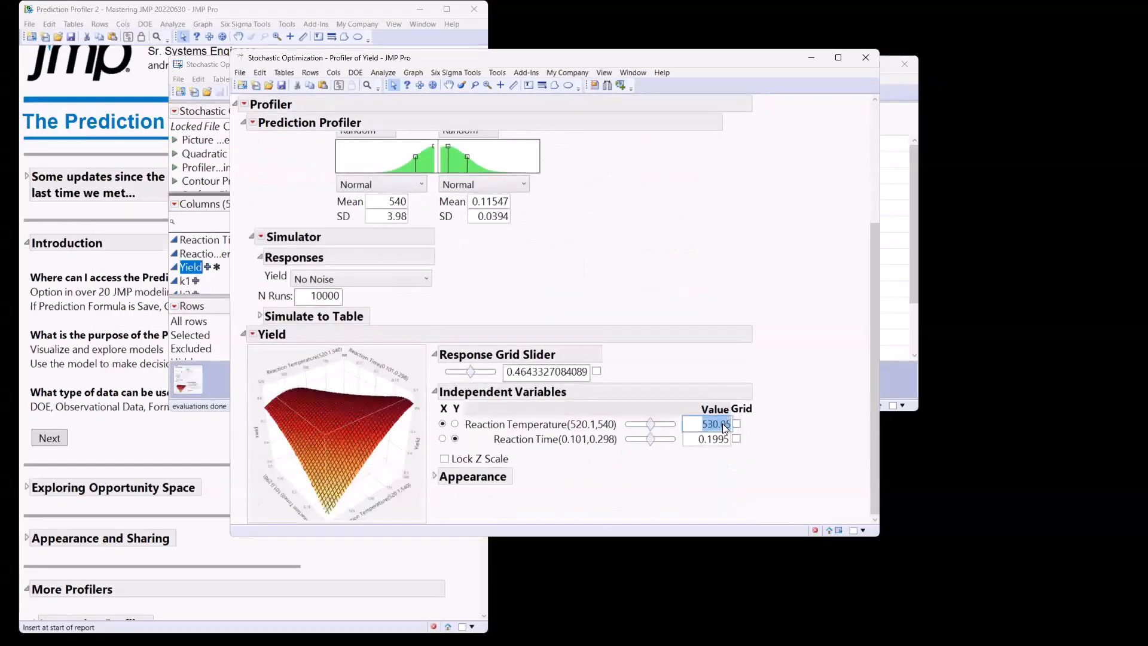
{"action": "type", "text": "540"}
{"action": "double_click", "coordinate": [704, 440]}
{"action": "type", "text": "0.11"}
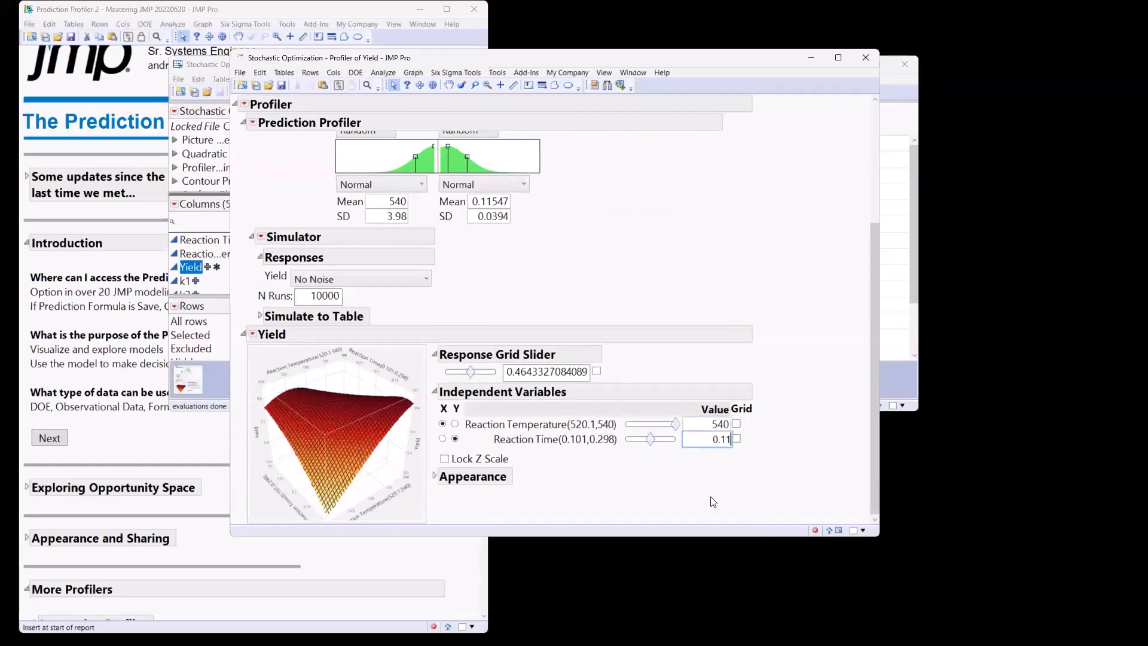
{"action": "key", "text": "Return"}
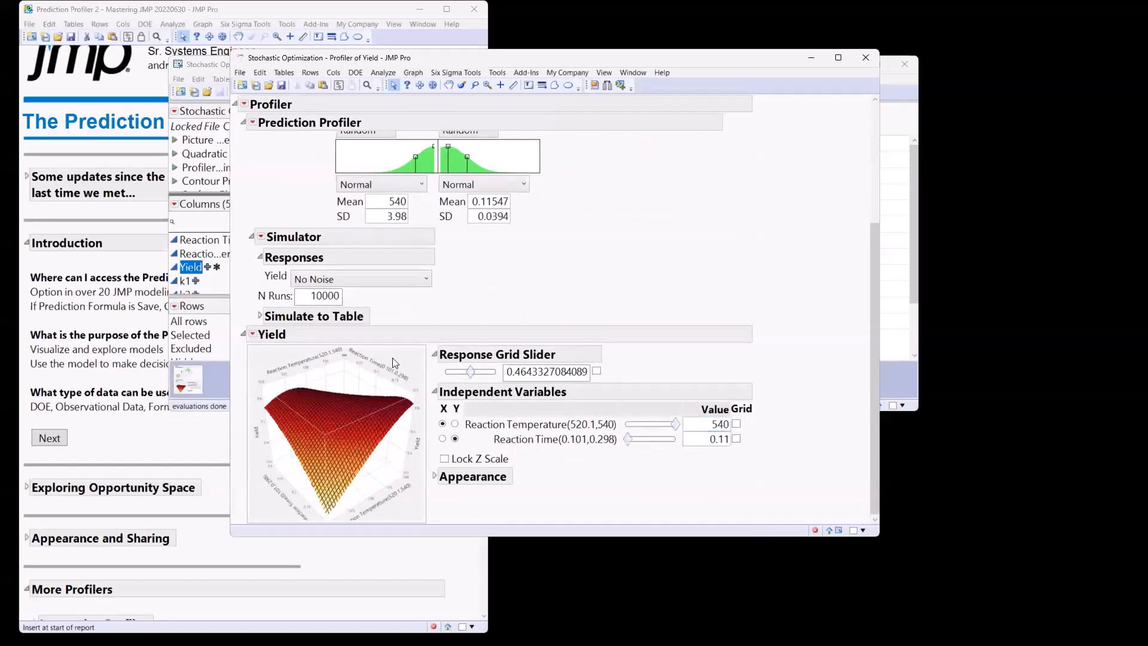
- Show grids for both factors on the Yield surface, move Reaction Temperature to about 537.875, and rotate the plot
{"action": "left_click", "coordinate": [738, 424]}
{"action": "left_click", "coordinate": [736, 439]}
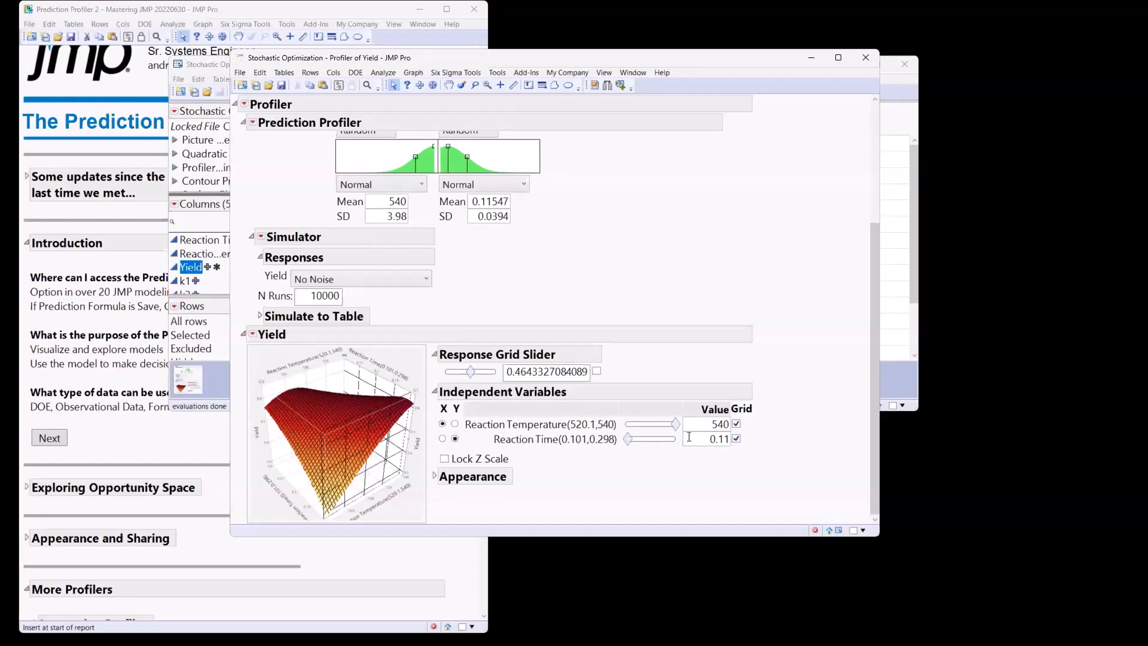
{"action": "left_click_drag", "start_coordinate": [675, 424], "coordinate": [671, 428]}
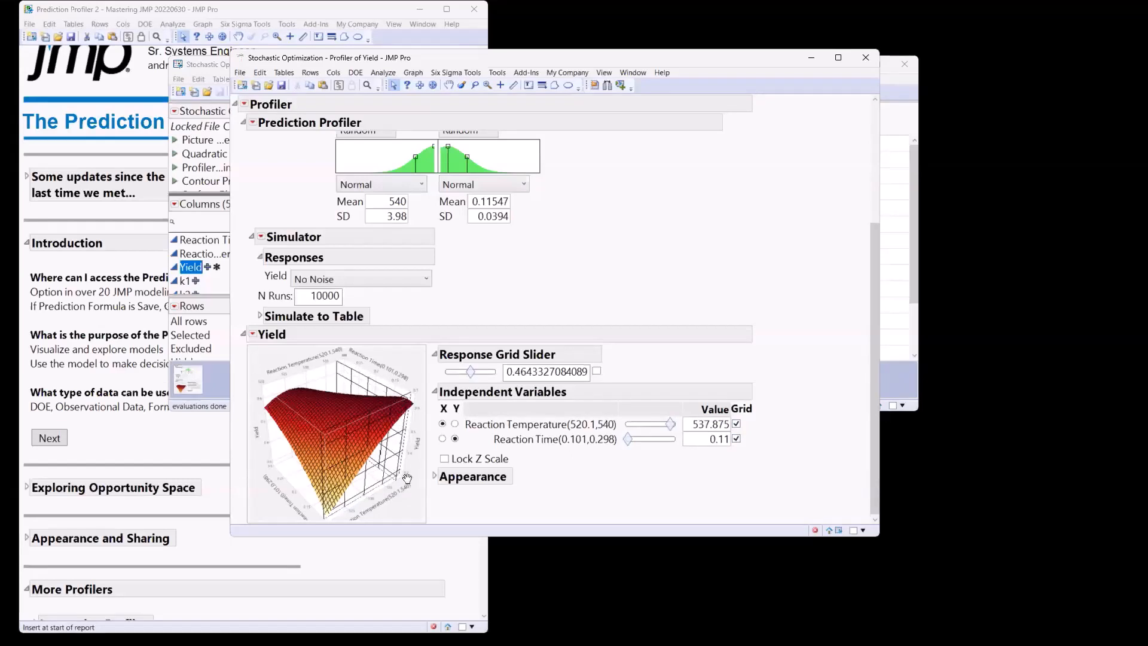
{"action": "left_click_drag", "start_coordinate": [328, 475], "coordinate": [311, 457]}
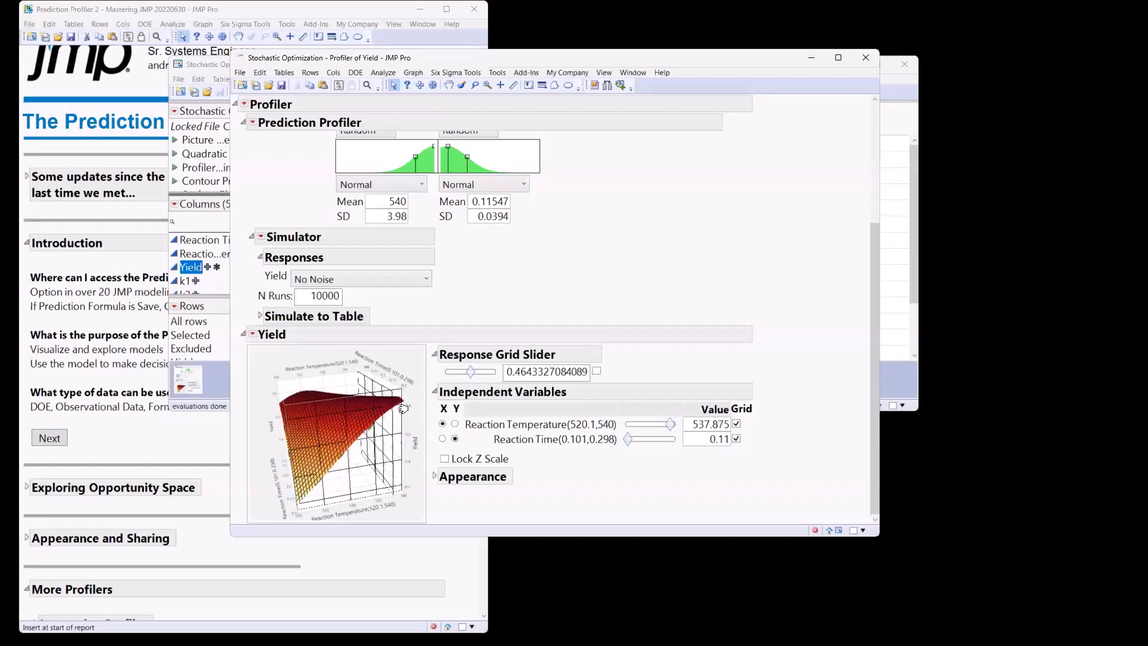
- Set the profiler's Reaction Temperature to about 529.64 and Reaction Time to about 0.1874, and move their surface grids to about 524.528 and 0.24524
{"action": "scroll", "coordinate": [522, 349], "scroll_direction": "up", "scroll_amount": 5}
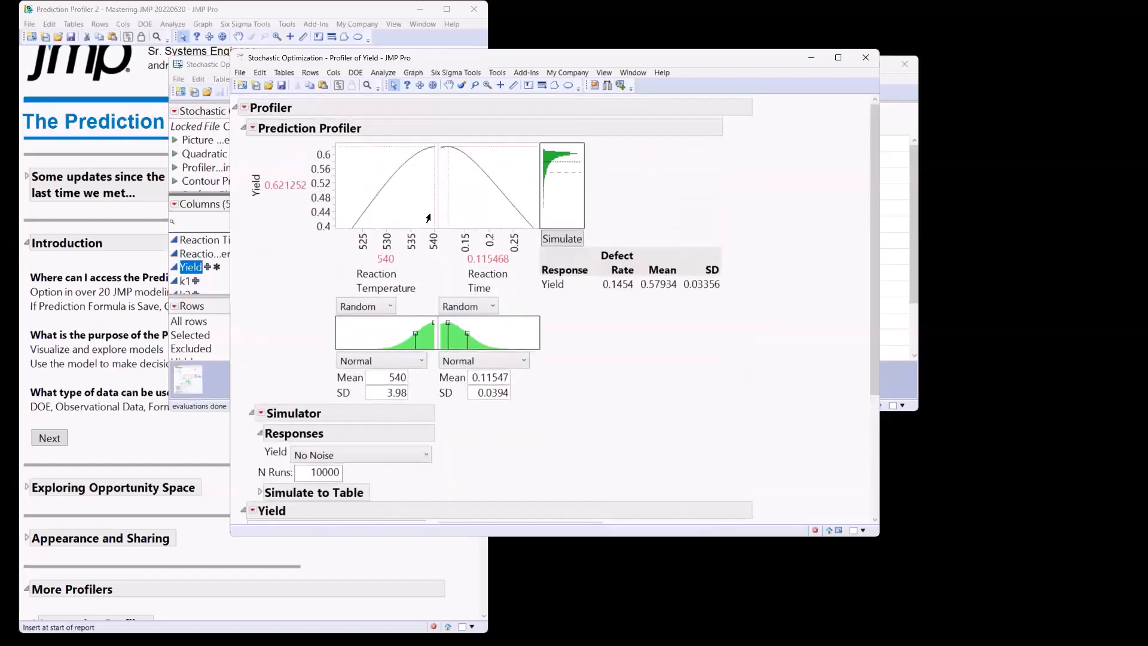
{"action": "left_click_drag", "start_coordinate": [423, 223], "coordinate": [484, 214]}
{"action": "scroll", "coordinate": [598, 311], "scroll_direction": "down", "scroll_amount": 4}
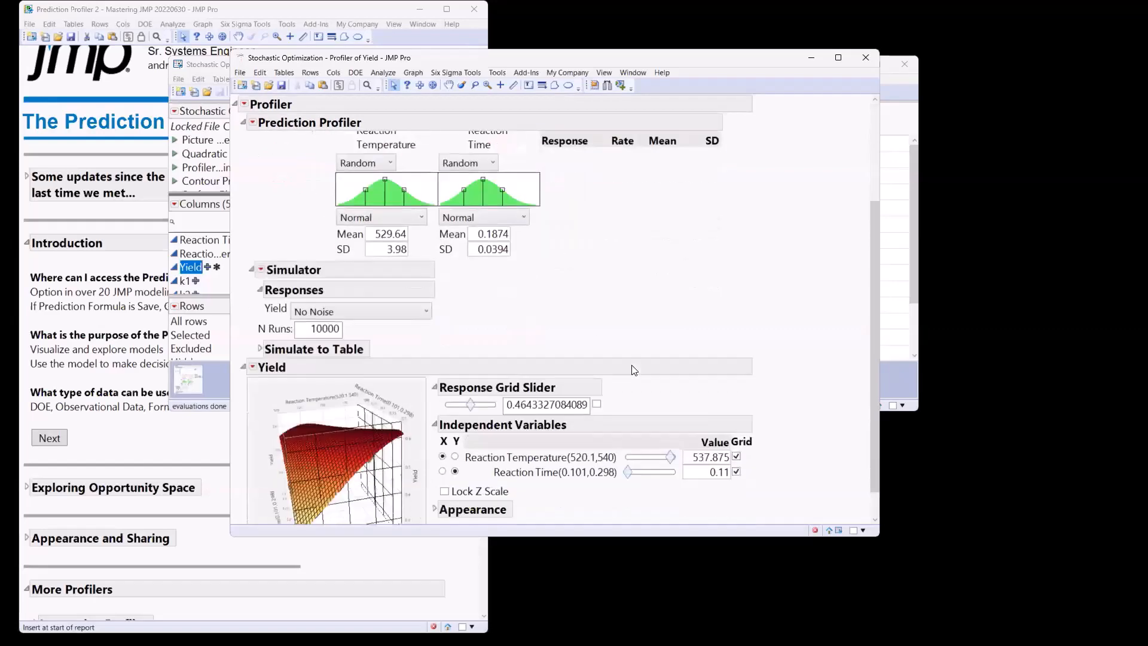
{"action": "mouse_move", "coordinate": [670, 458]}
{"action": "left_mouse_down"}
{"action": "mouse_move", "coordinate": [636, 458]}
{"action": "mouse_move", "coordinate": [662, 472]}
{"action": "left_mouse_up"}
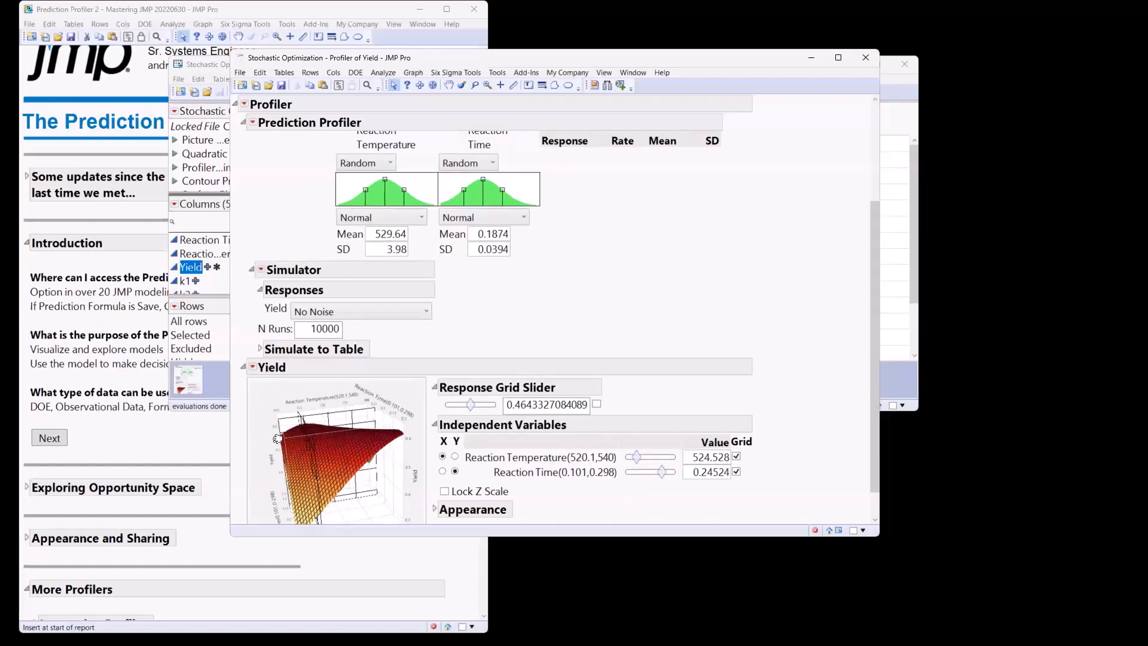
{"action": "left_click_drag", "start_coordinate": [301, 439], "coordinate": [312, 418]}
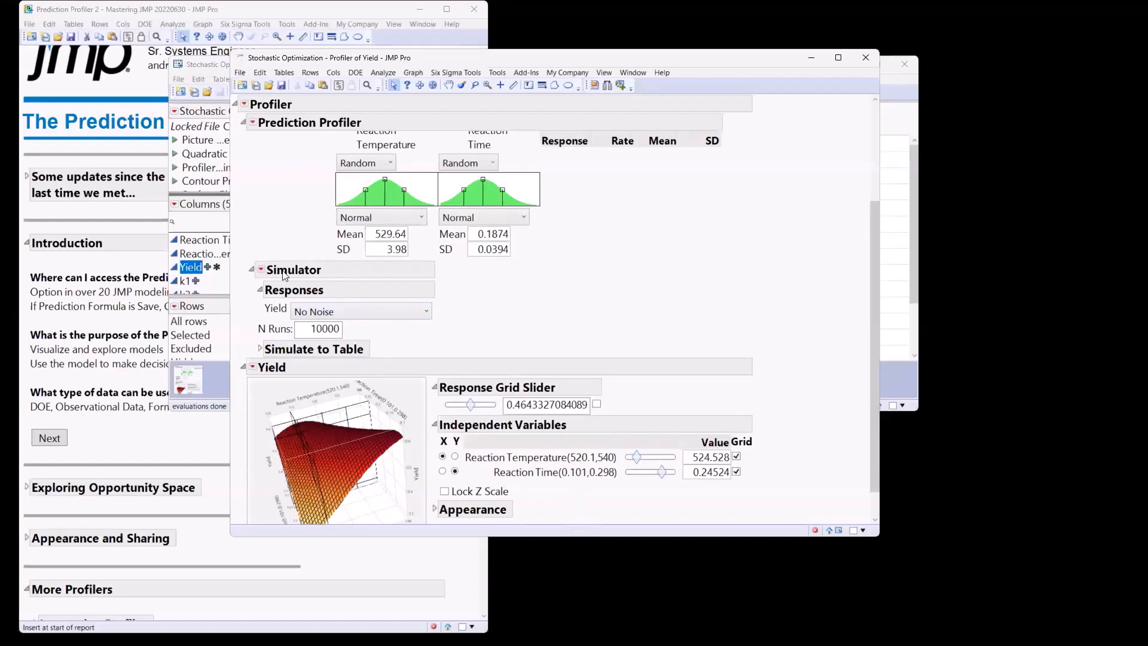
- Run a Simulation Experiment on both factors with 80 runs and a factor space portion of 1, and enlarge the resulting data table
{"action": "left_click", "coordinate": [261, 270]}
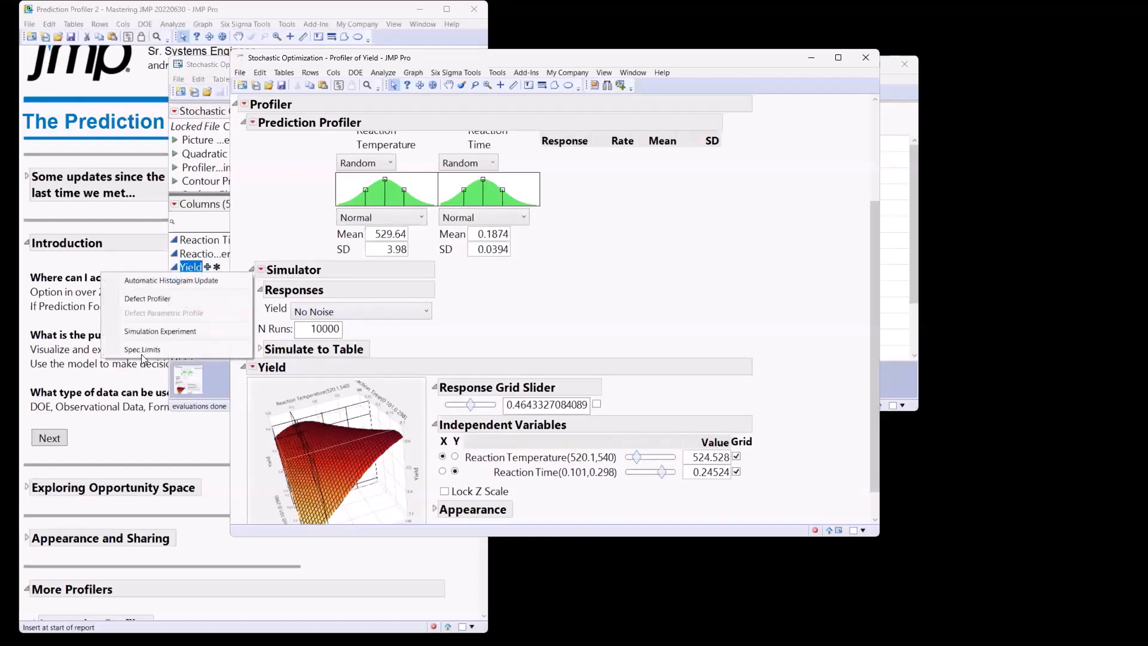
{"action": "left_click", "coordinate": [173, 338]}
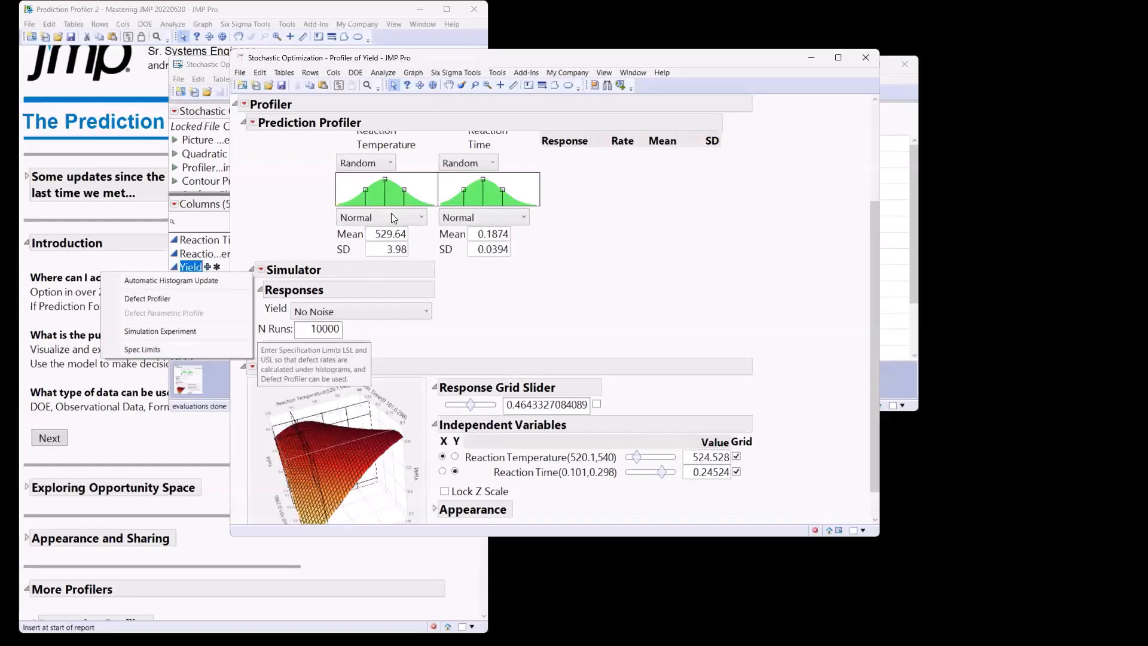
{"action": "left_click", "coordinate": [201, 332]}
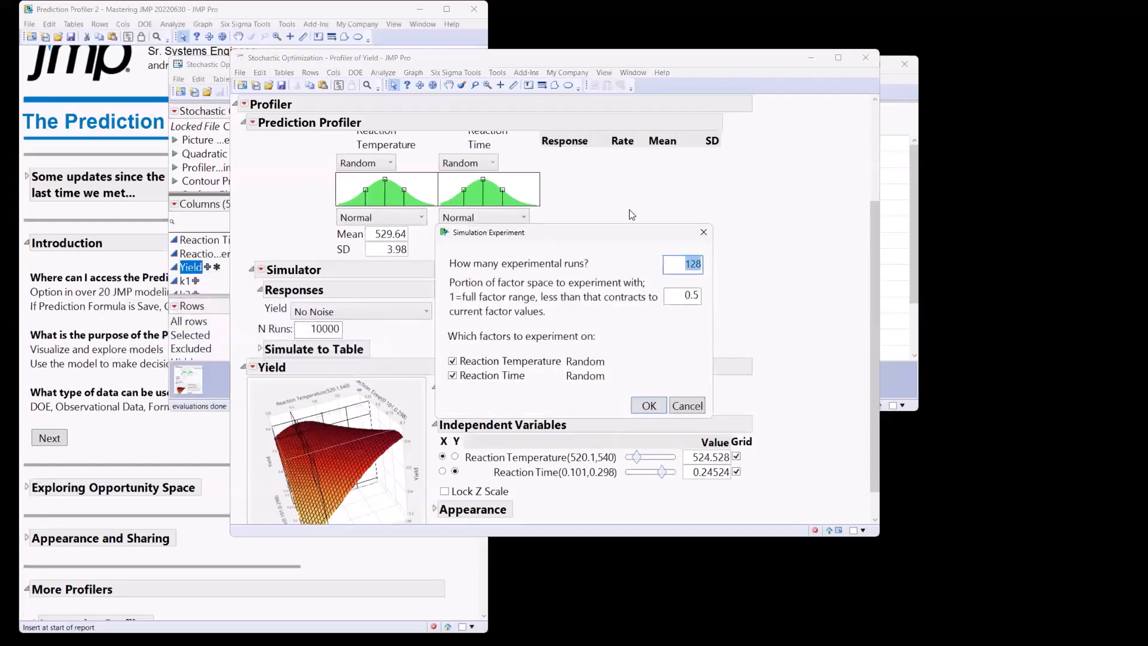
{"action": "type", "text": "80"}
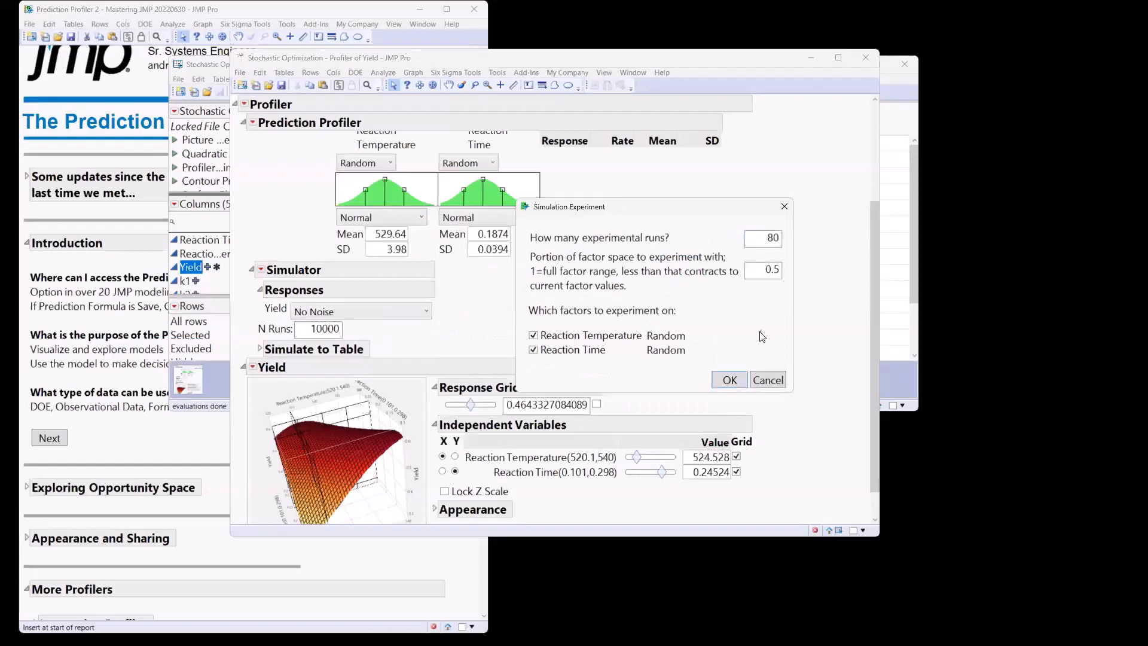
{"action": "double_click", "coordinate": [766, 270]}
{"action": "type", "text": "1"}
{"action": "left_click", "coordinate": [721, 383]}
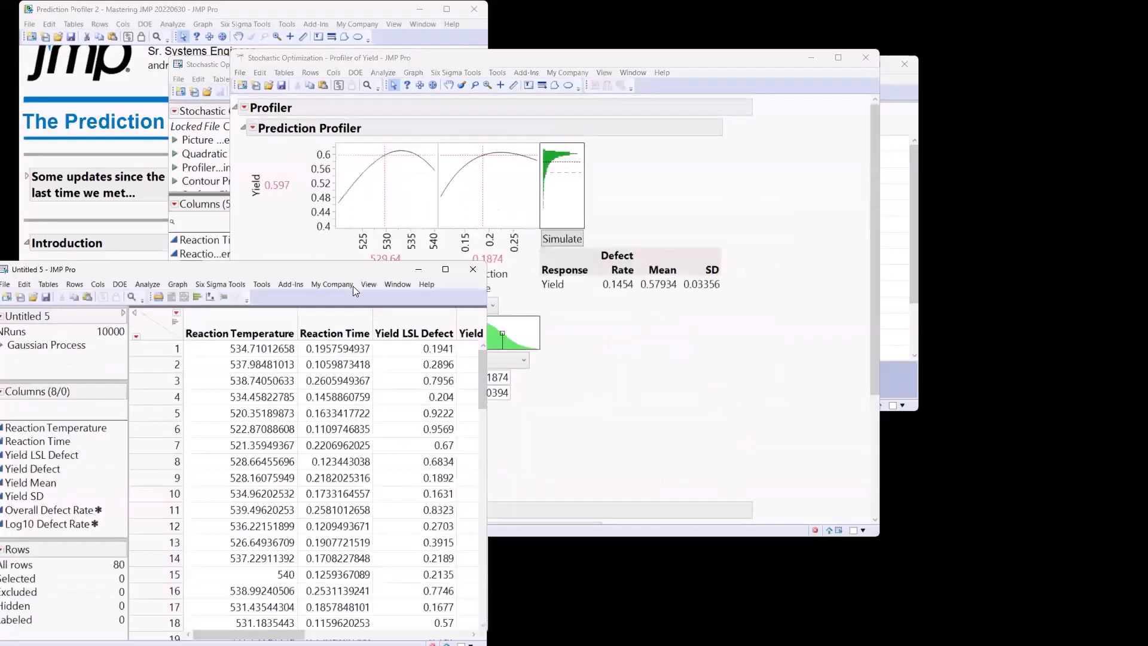
{"action": "left_click_drag", "start_coordinate": [354, 268], "coordinate": [507, 64]}
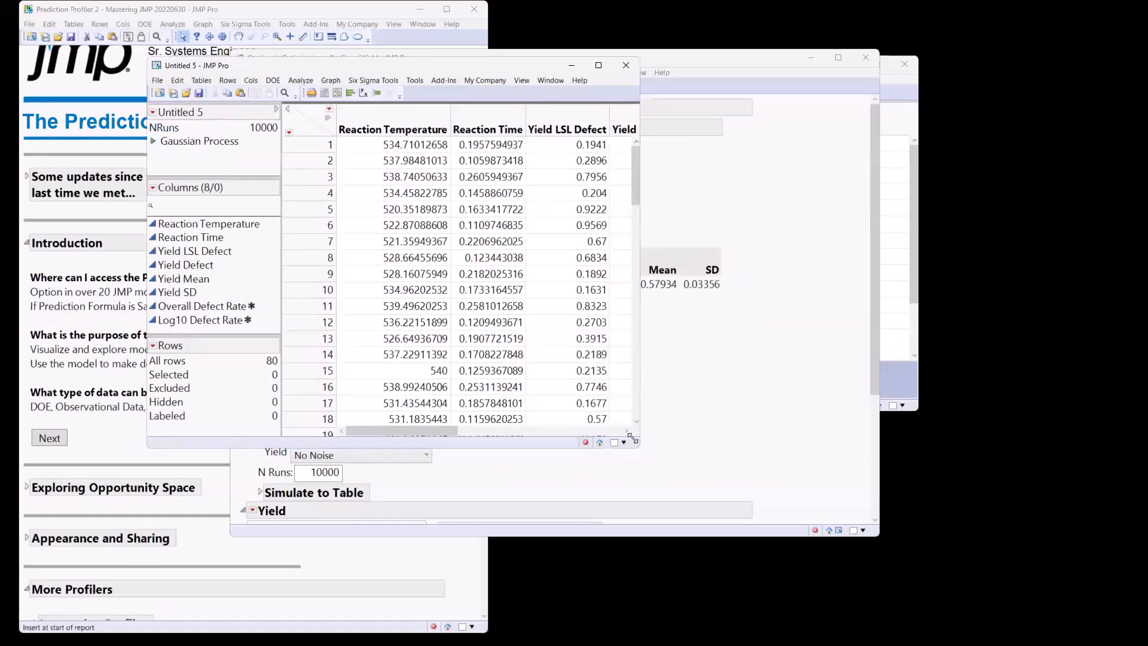
{"action": "left_click_drag", "start_coordinate": [638, 445], "coordinate": [860, 505]}
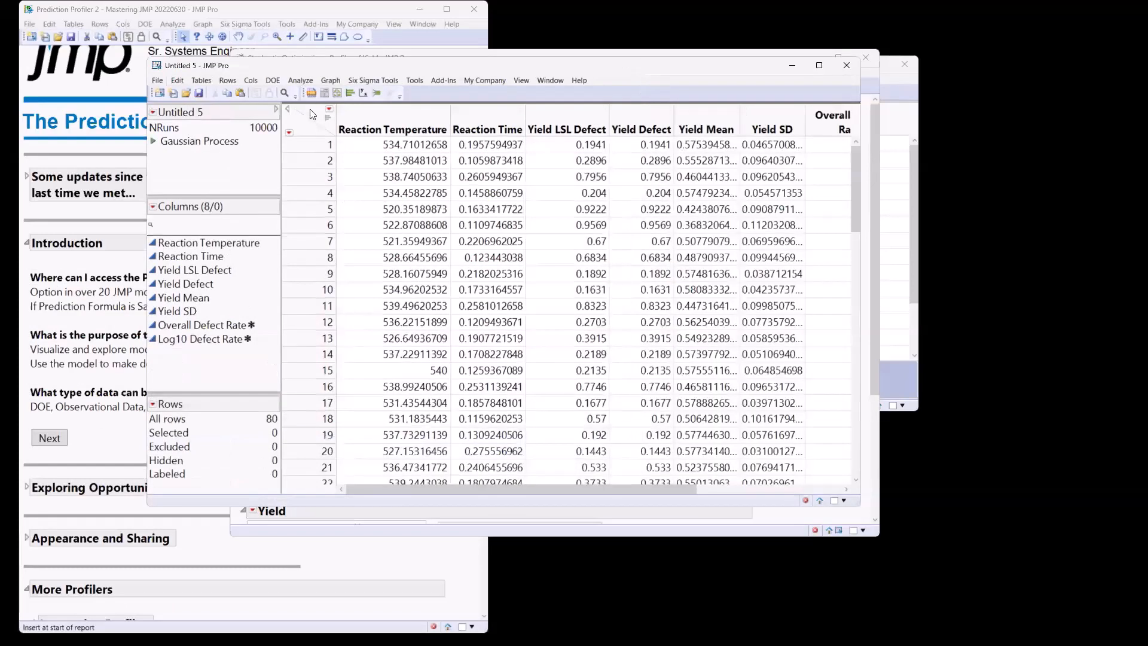
- Run the table's Gaussian Process script and set its Prediction Profiler to the factor settings that minimize Log10 Defect Rate
{"action": "left_click", "coordinate": [153, 145]}
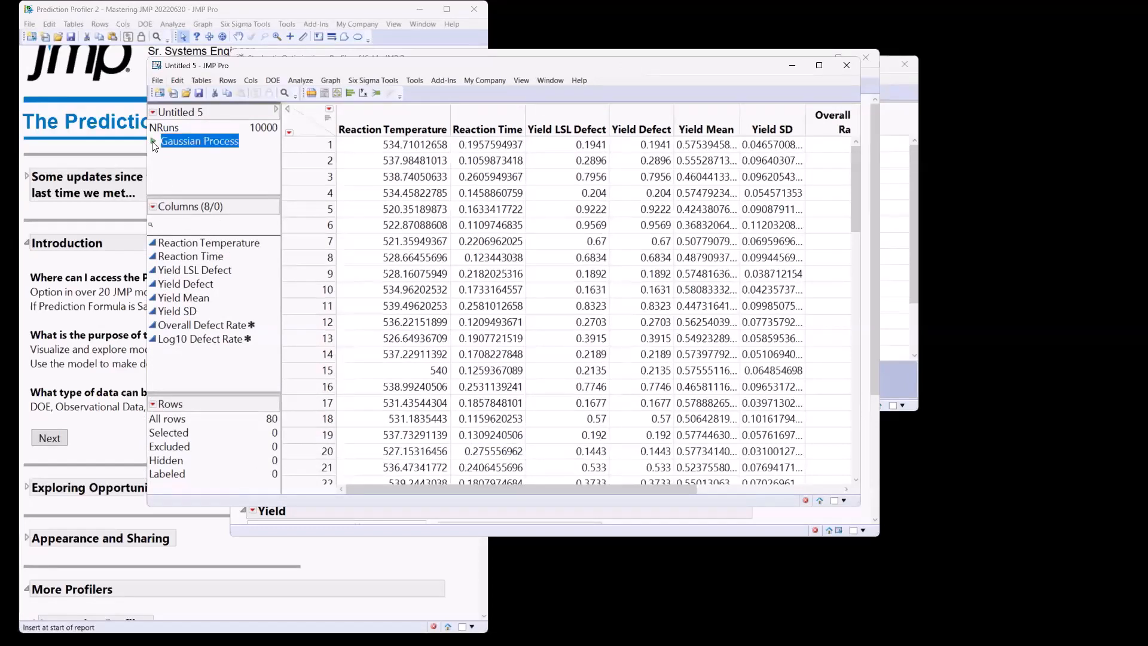
{"action": "left_click", "coordinate": [154, 143]}
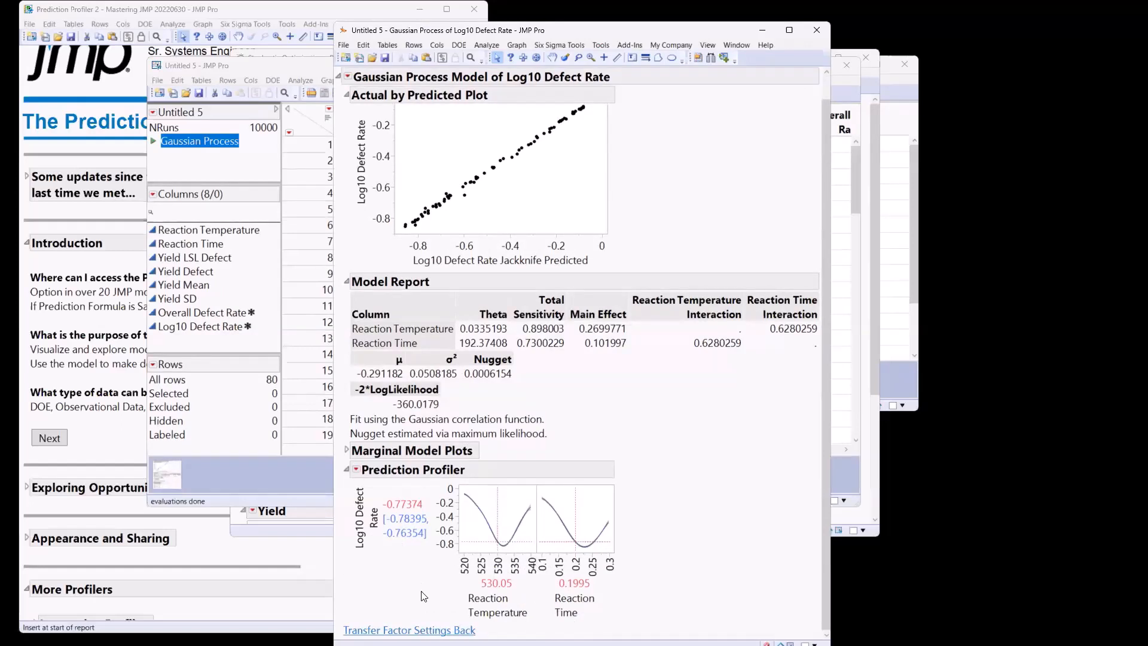
{"action": "left_click", "coordinate": [356, 469]}
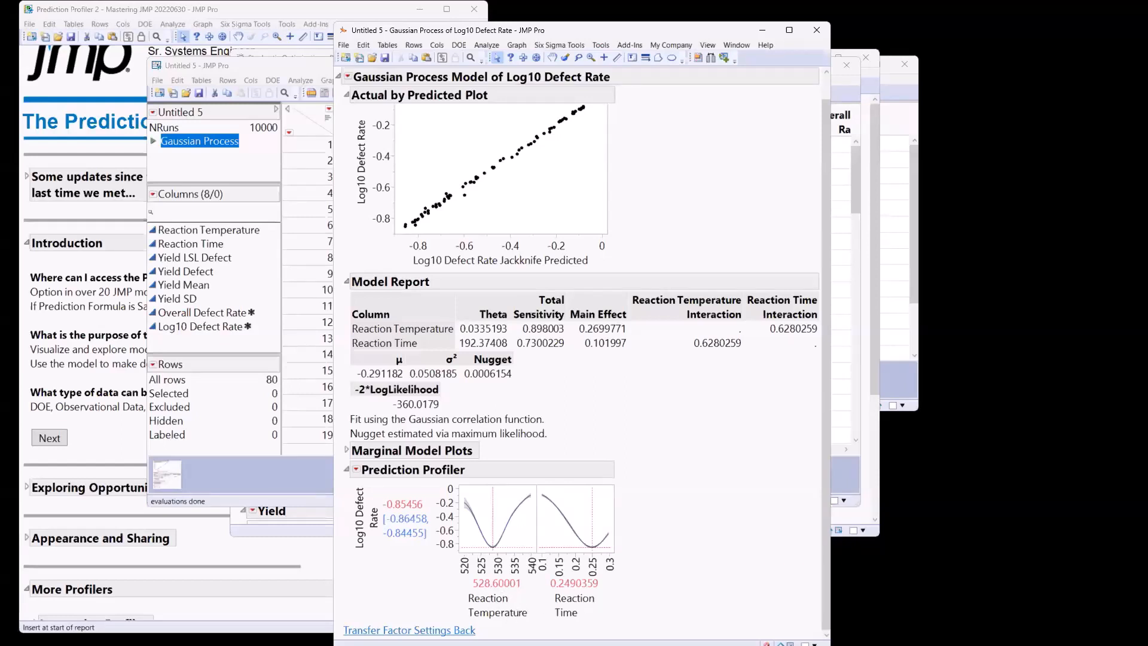
- Return to the presentation journal, advance to the Contour Profiler and Design Space Profiler section, and clean up the other open windows
{"action": "left_click", "coordinate": [298, 573]}
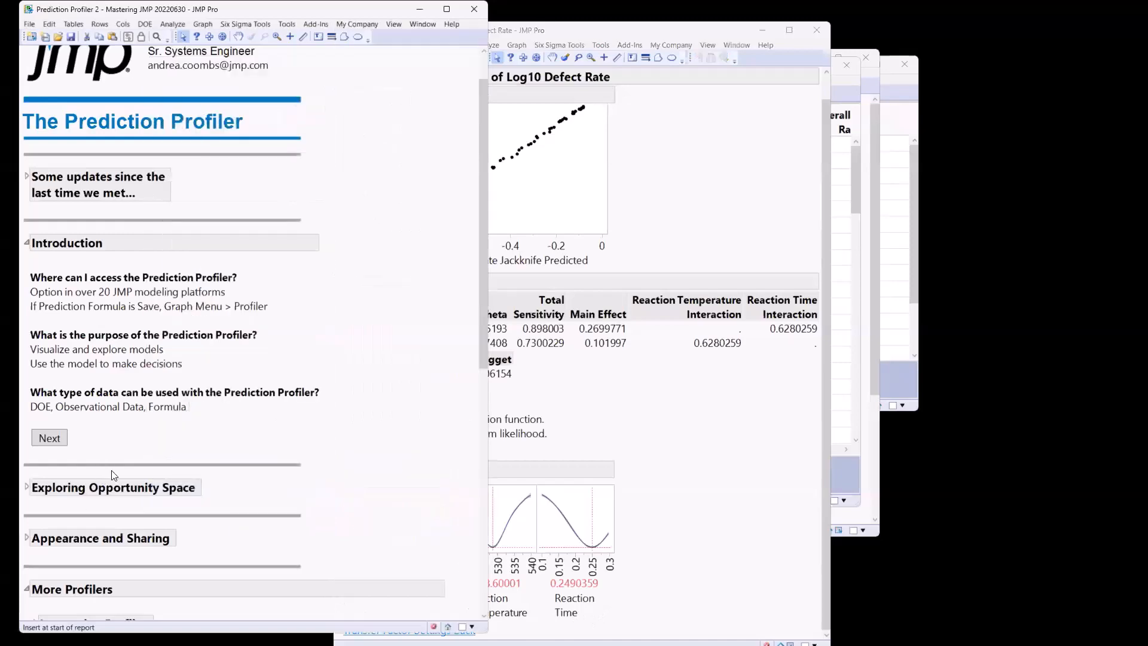
{"action": "scroll", "coordinate": [129, 488], "scroll_direction": "down", "scroll_amount": 5}
{"action": "scroll", "coordinate": [131, 486], "scroll_direction": "down", "scroll_amount": 9}
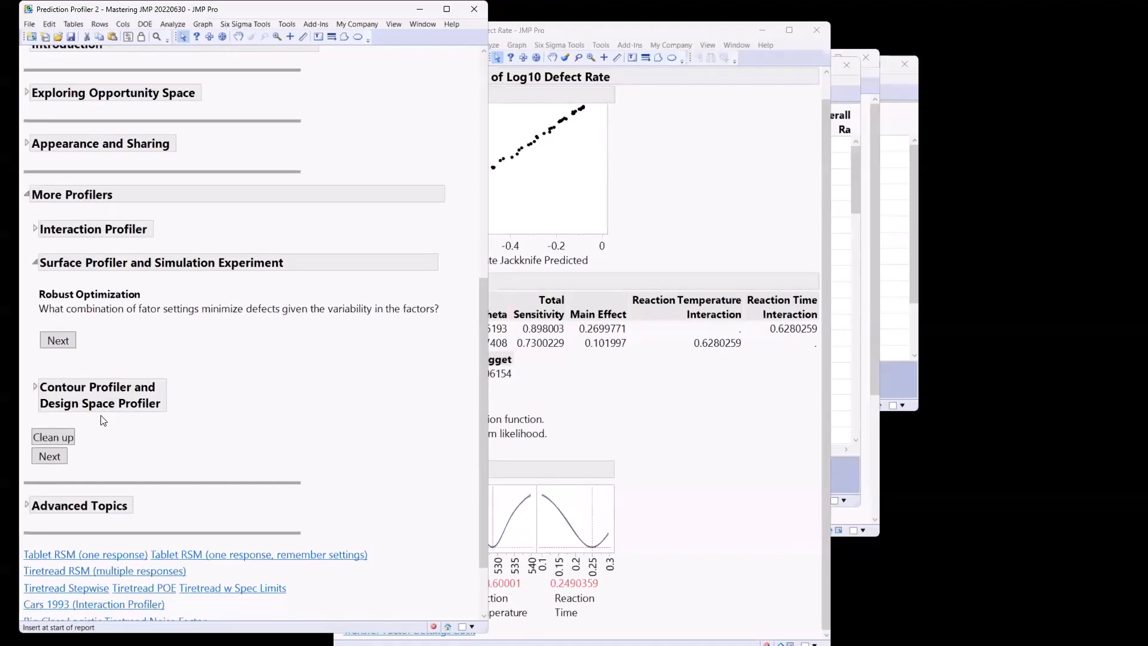
{"action": "left_click", "coordinate": [58, 340]}
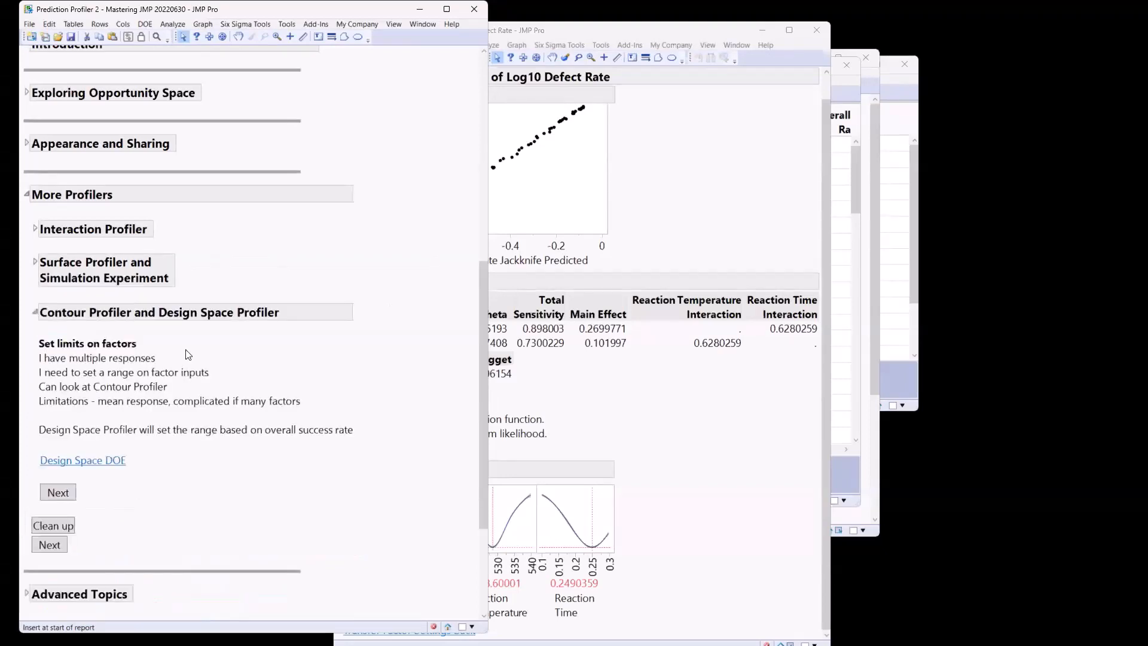
{"action": "left_click", "coordinate": [62, 527]}
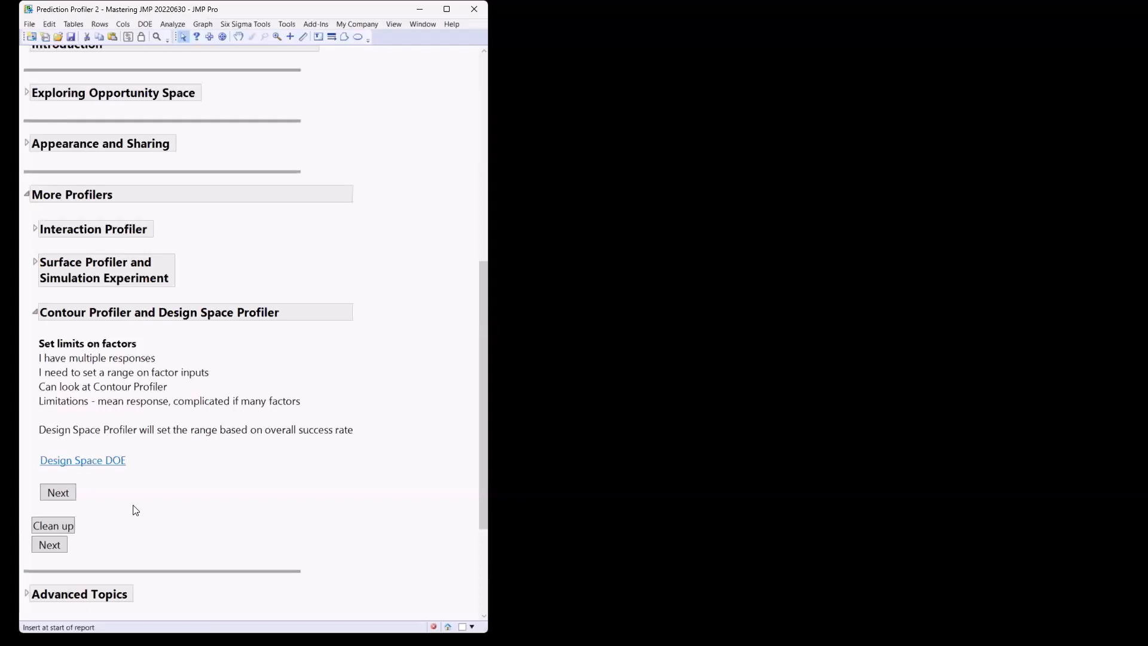
- Open the Design Space DOE data table, move it beside the journal text, and run its RSM for 4 Responses script
{"action": "left_click", "coordinate": [110, 464]}
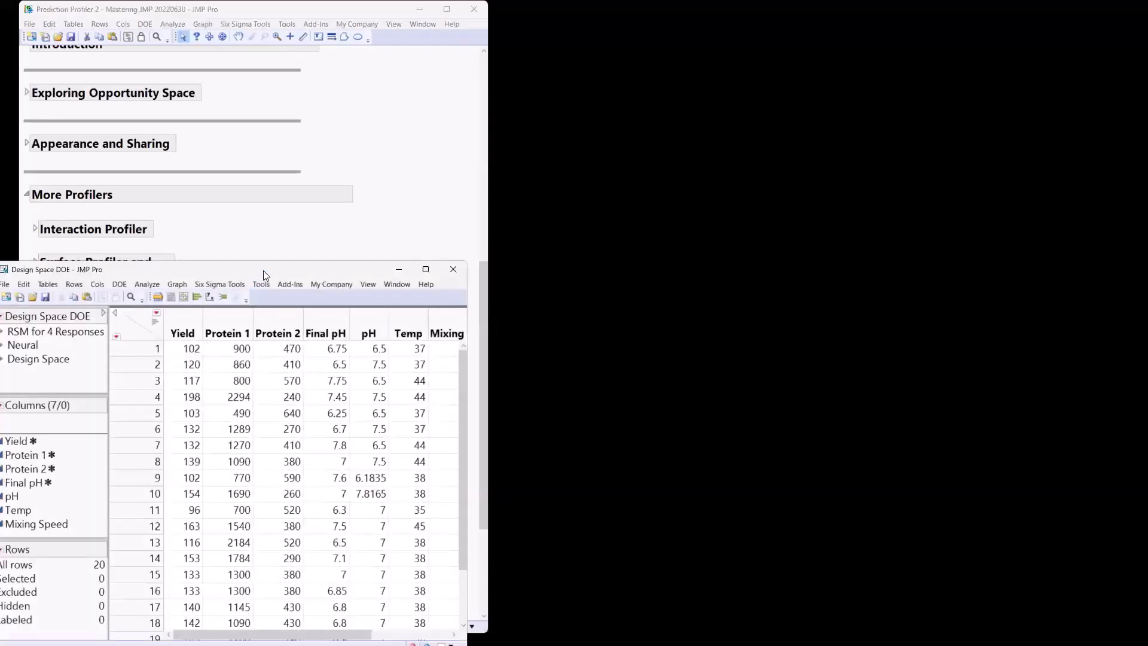
{"action": "left_click_drag", "start_coordinate": [263, 270], "coordinate": [487, 56]}
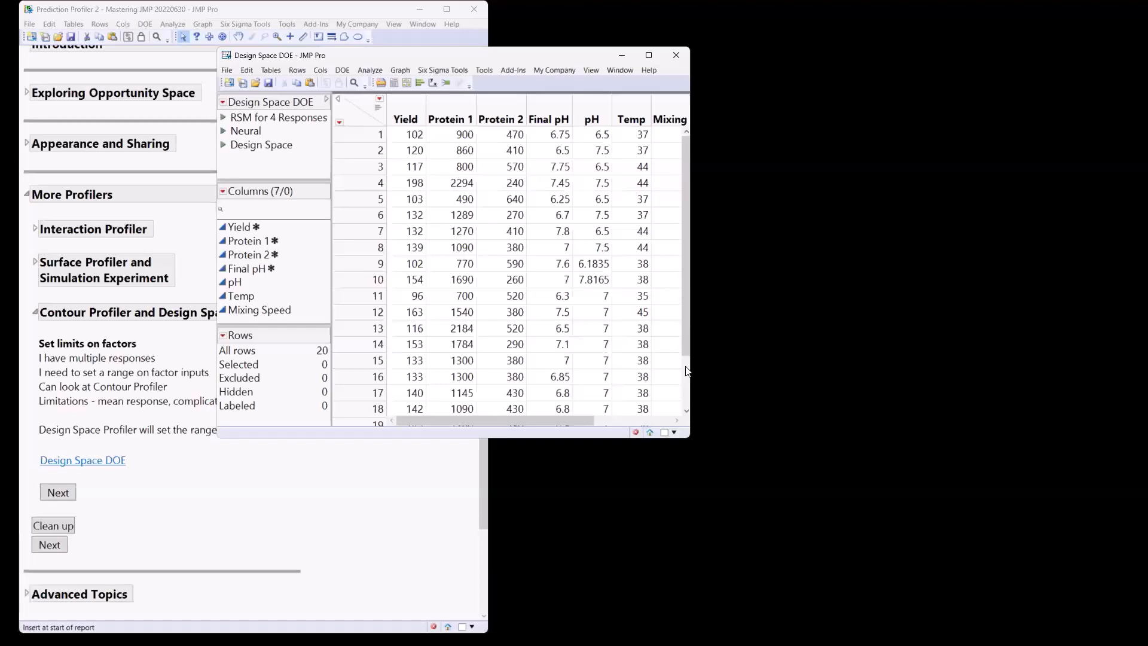
{"action": "left_click", "coordinate": [223, 118]}
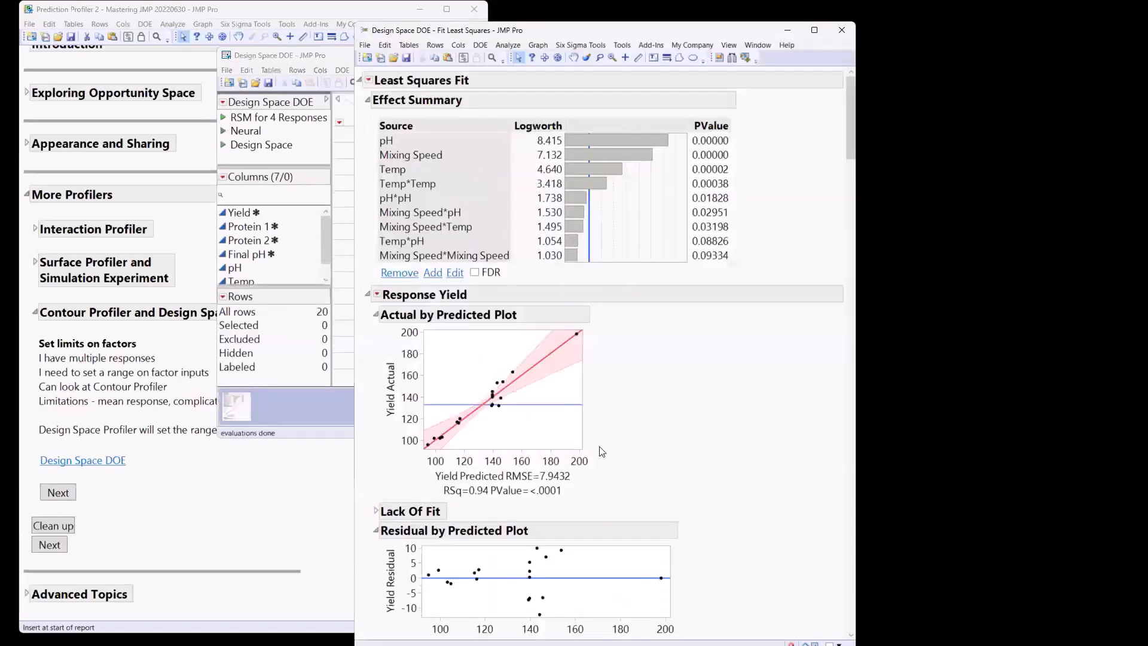
- Collapse the Effect Summary and the Yield, Protein 1, Protein 2 and Final pH response reports, and widen the report window
{"action": "left_click", "coordinate": [367, 294]}
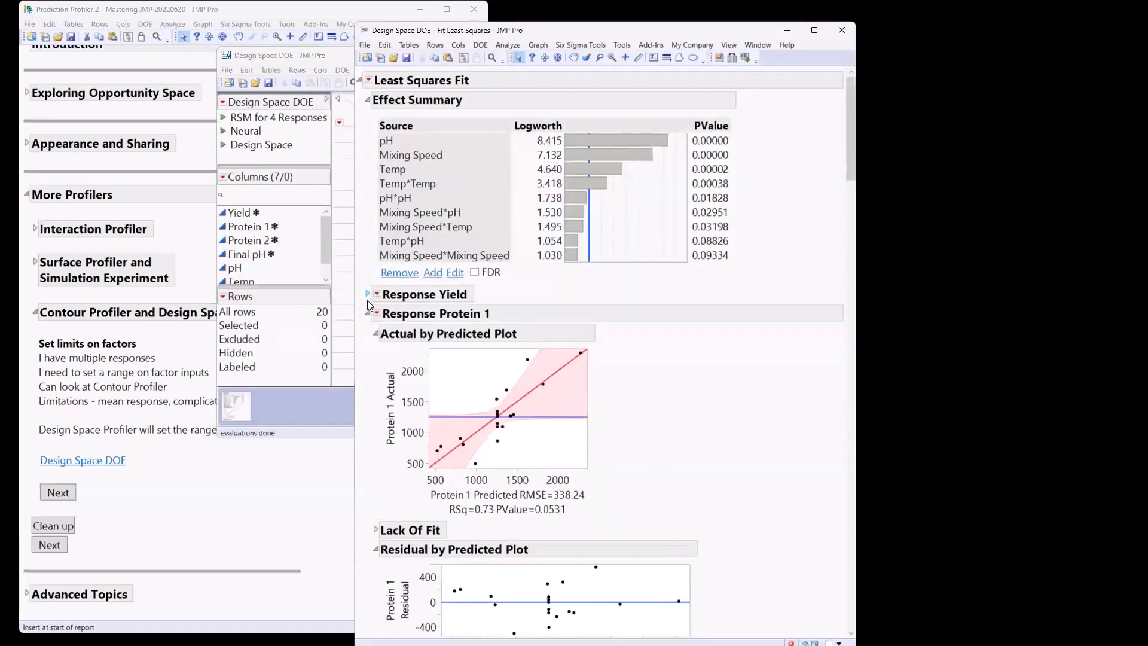
{"action": "left_click", "coordinate": [367, 313]}
{"action": "left_click", "coordinate": [323, 498]}
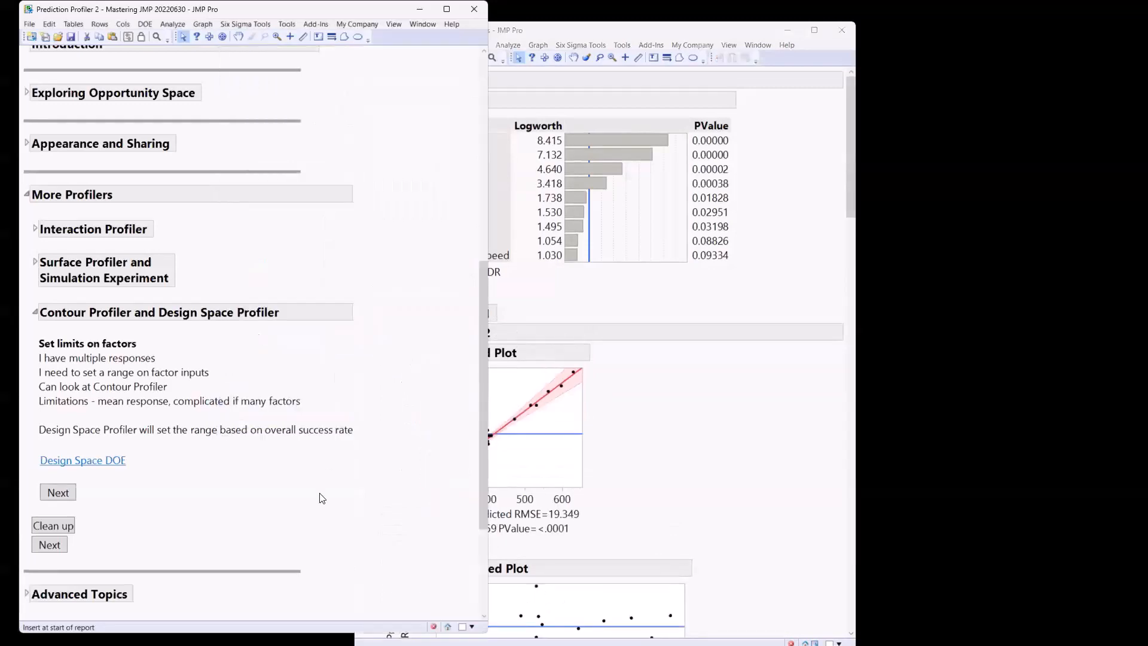
{"action": "scroll", "coordinate": [323, 498], "scroll_direction": "down", "scroll_amount": 5}
{"action": "left_click", "coordinate": [688, 519]}
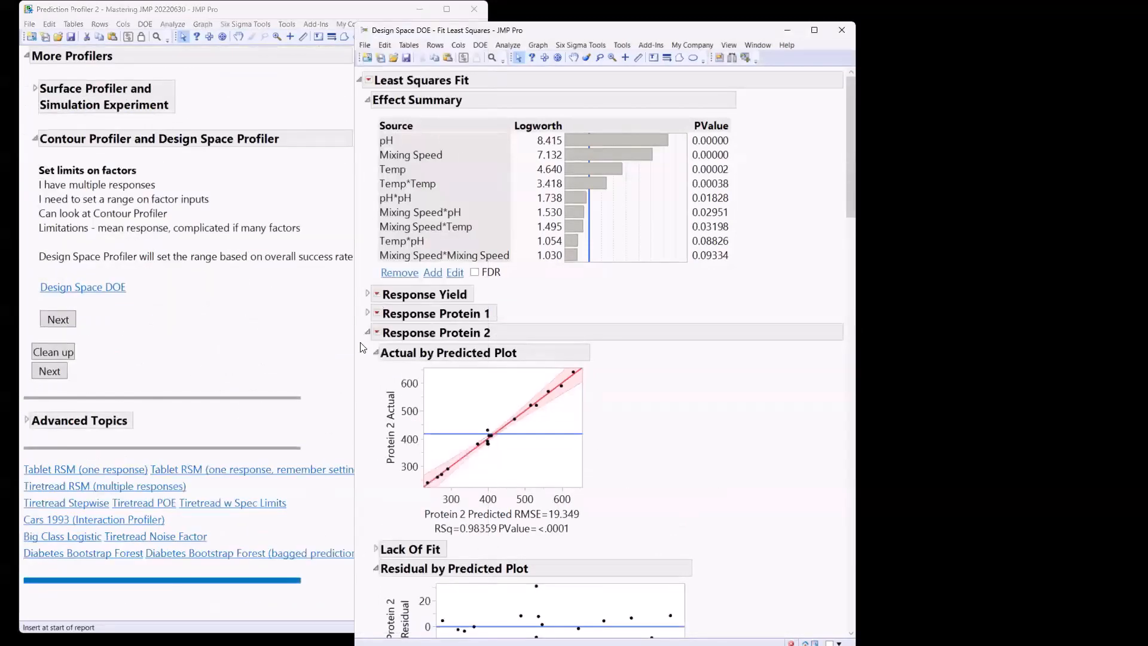
{"action": "left_click", "coordinate": [367, 333]}
{"action": "left_click", "coordinate": [367, 353]}
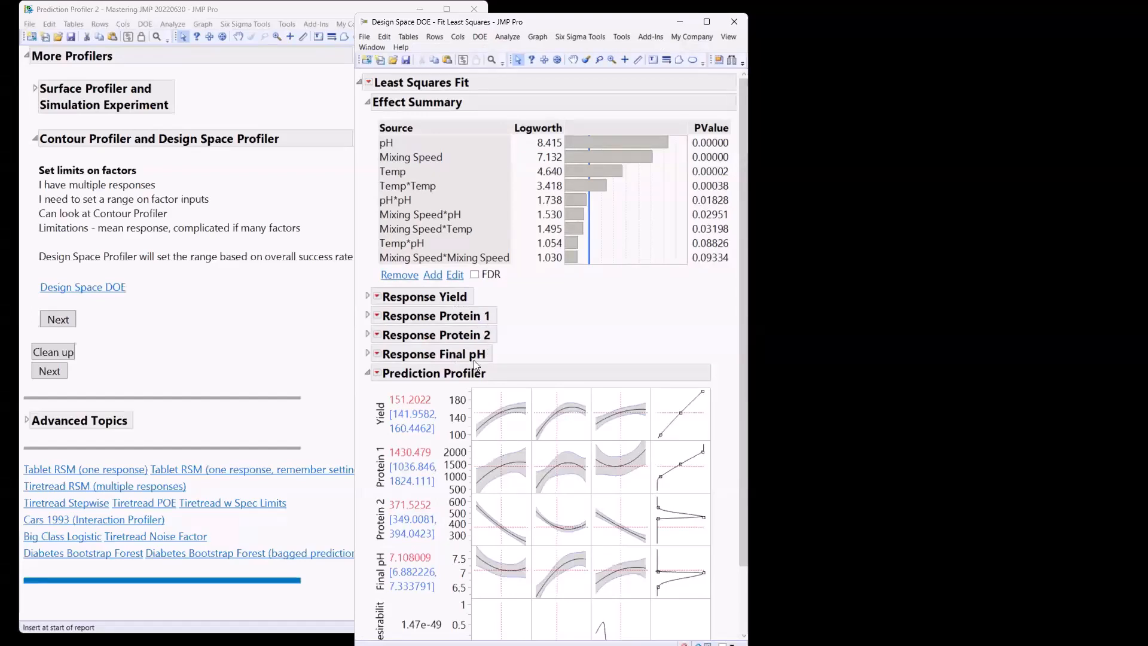
{"action": "left_click", "coordinate": [367, 102]}
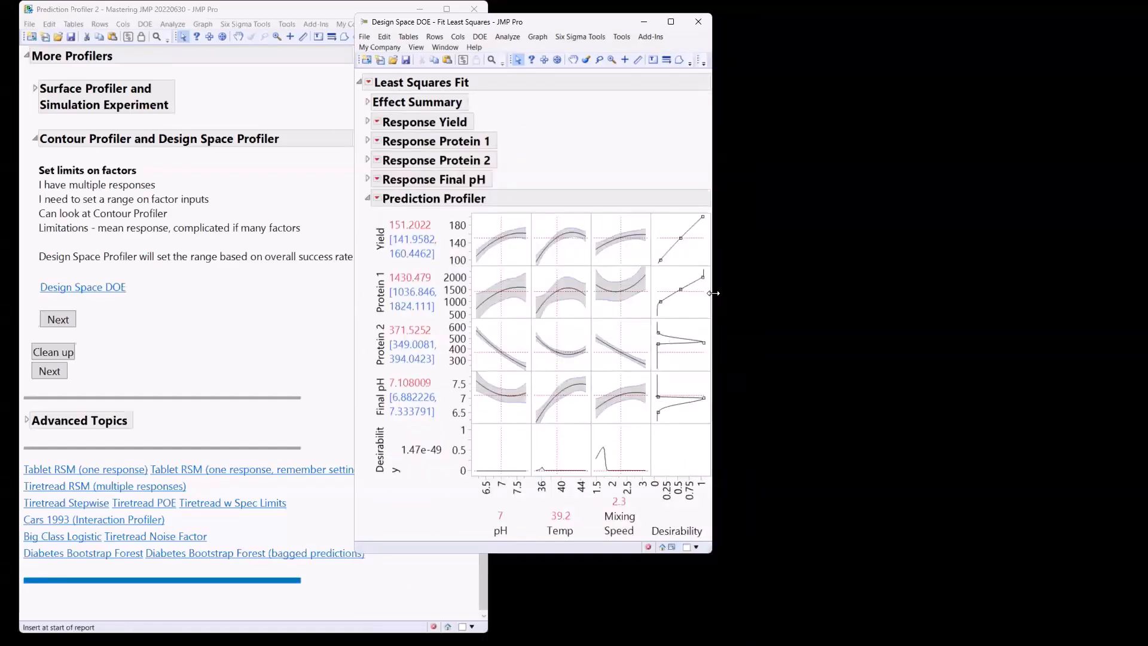
{"action": "left_click_drag", "start_coordinate": [713, 294], "coordinate": [825, 281]}
- Maximize desirability in the Prediction Profiler and add a Contour Profiler to the least squares report
{"action": "left_click", "coordinate": [376, 188]}
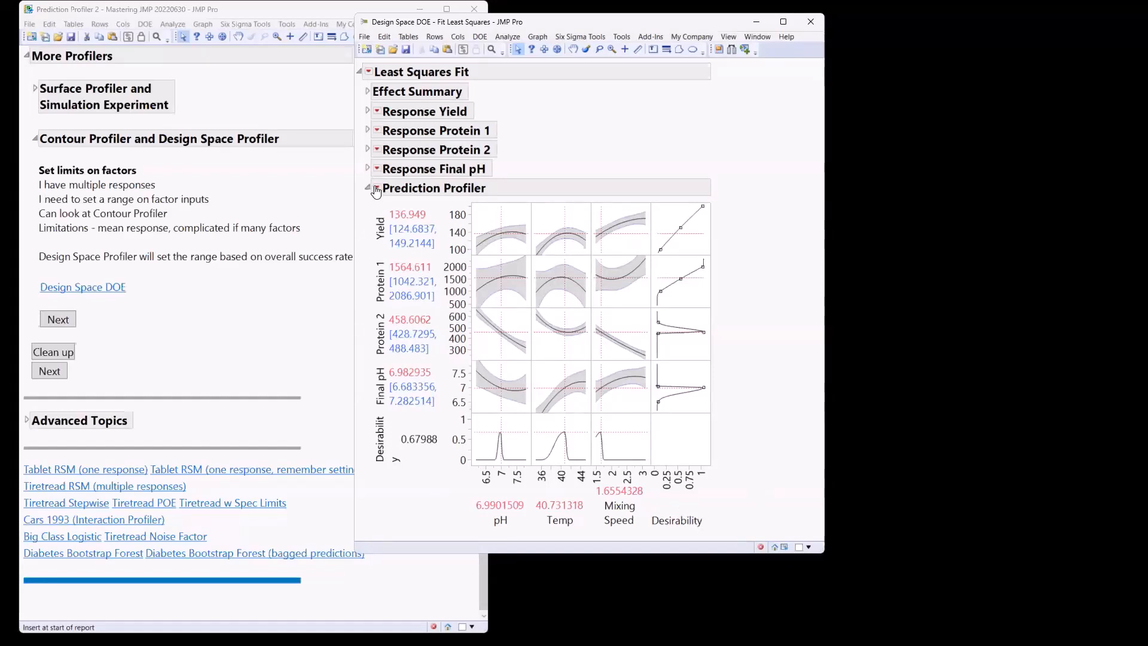
{"action": "left_click", "coordinate": [369, 71]}
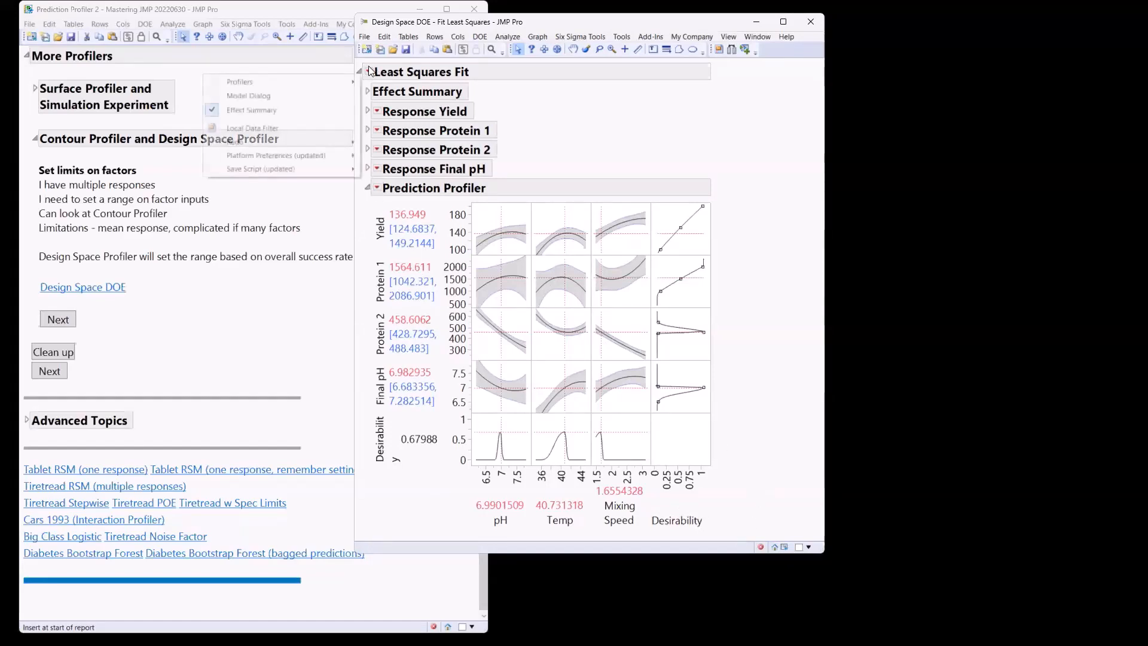
{"action": "mouse_move", "coordinate": [339, 82]}
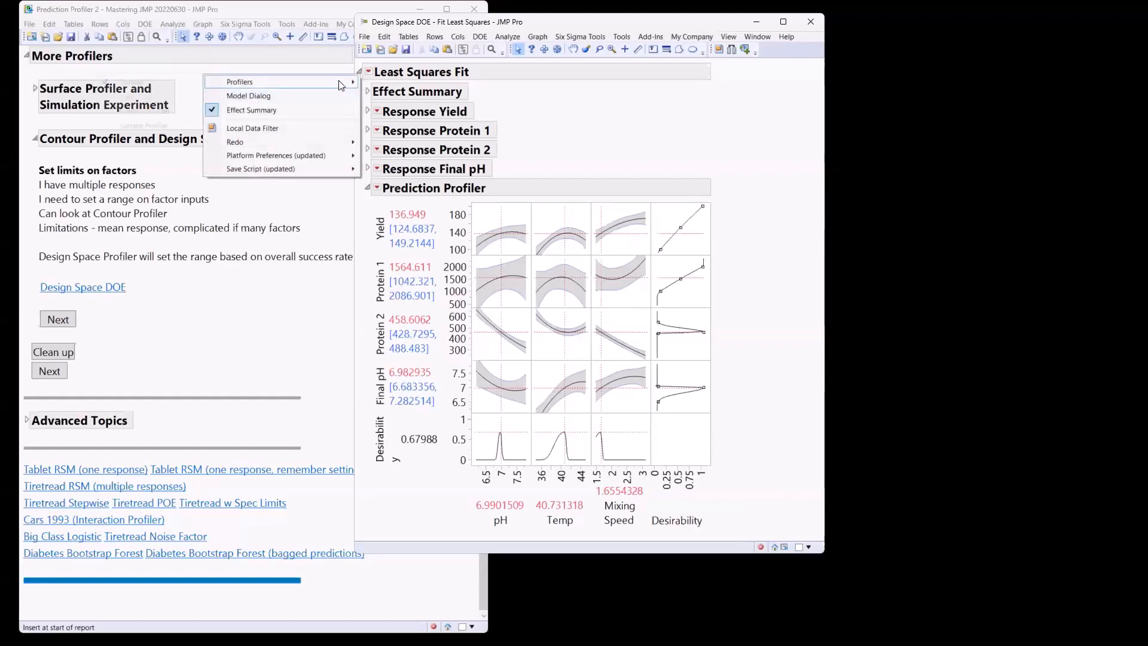
{"action": "left_click", "coordinate": [148, 110]}
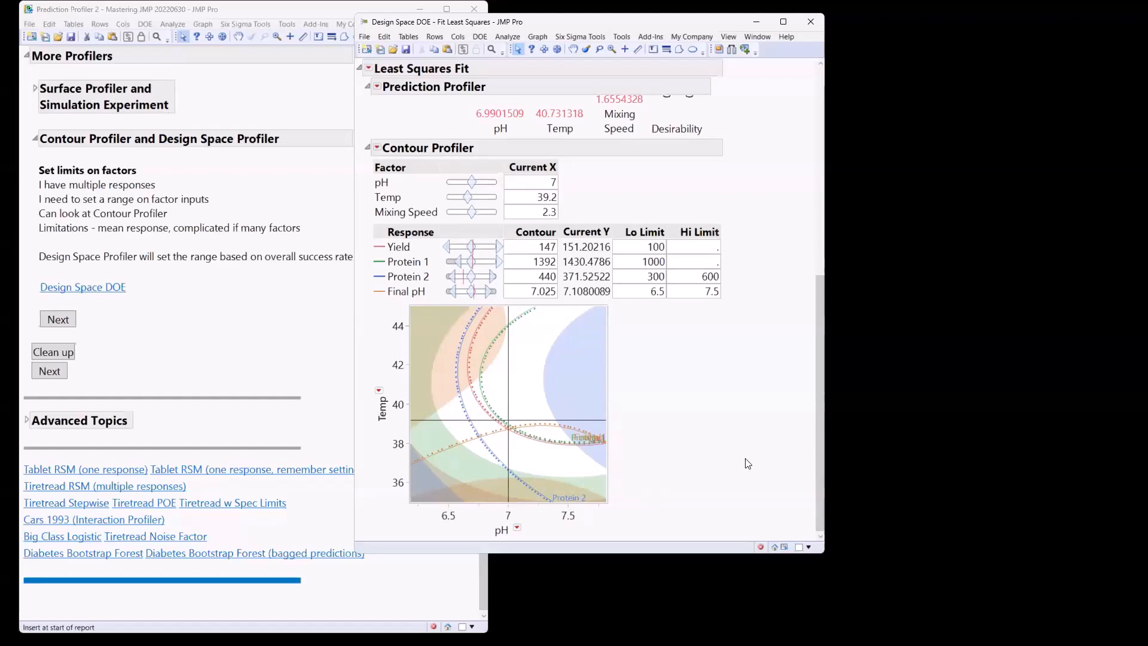
- Clear the Contour values of Yield, Protein 1, Protein 2 and Final pH in the Contour Profiler
{"action": "left_click", "coordinate": [550, 247]}
{"action": "key", "text": "BackSpace"}
{"action": "left_click", "coordinate": [547, 263]}
{"action": "key", "text": "BackSpace"}
{"action": "left_click", "coordinate": [548, 276]}
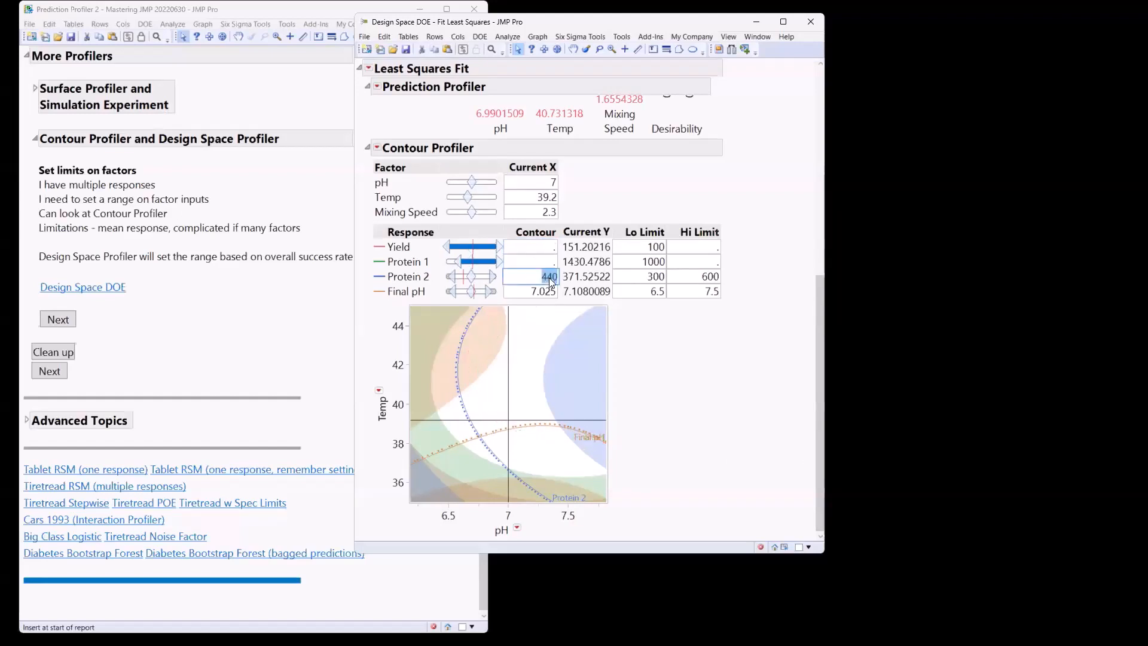
{"action": "key", "text": "BackSpace"}
{"action": "left_click", "coordinate": [549, 290]}
{"action": "key", "text": "BackSpace"}
{"action": "left_click", "coordinate": [528, 407]}
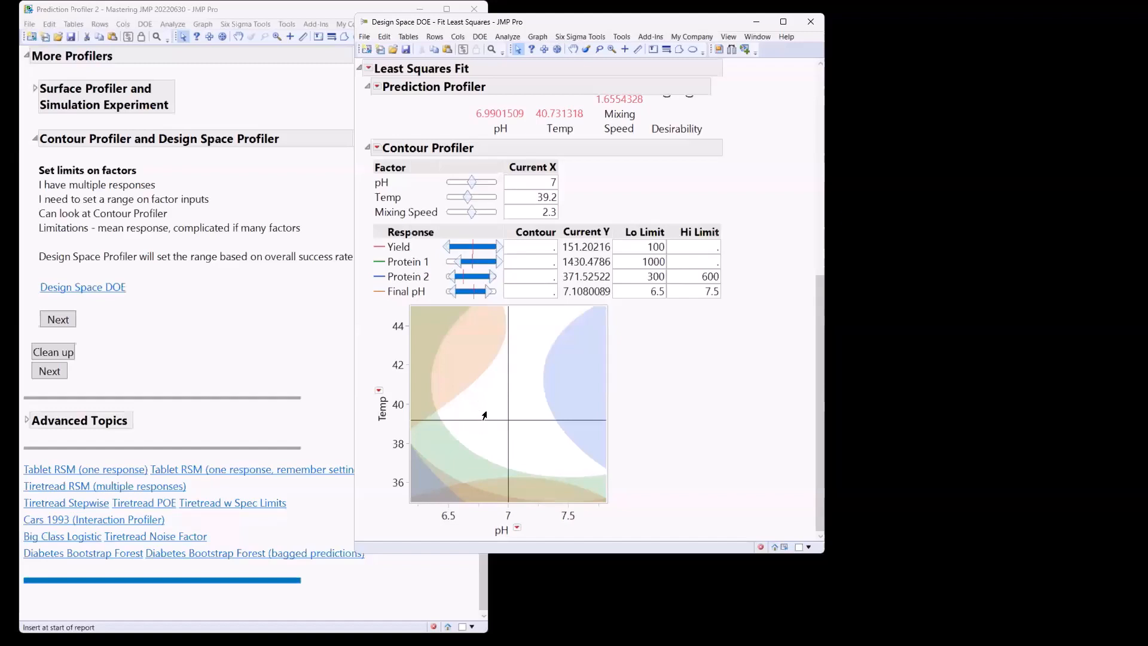
- Move the contour plot's crosshair around the unshaded region and its borders, ending at about pH 7.32 and Temp 40.4
{"action": "left_click_drag", "start_coordinate": [480, 392], "coordinate": [533, 427]}
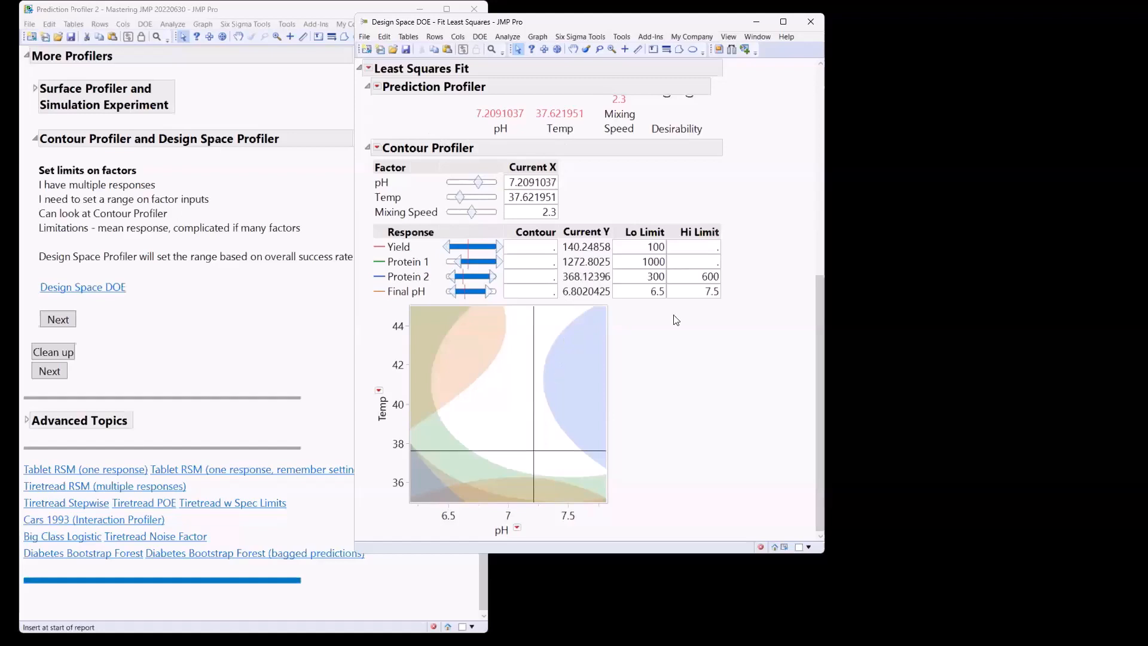
{"action": "left_click", "coordinate": [537, 408]}
{"action": "scroll", "coordinate": [650, 354], "scroll_direction": "up", "scroll_amount": 4}
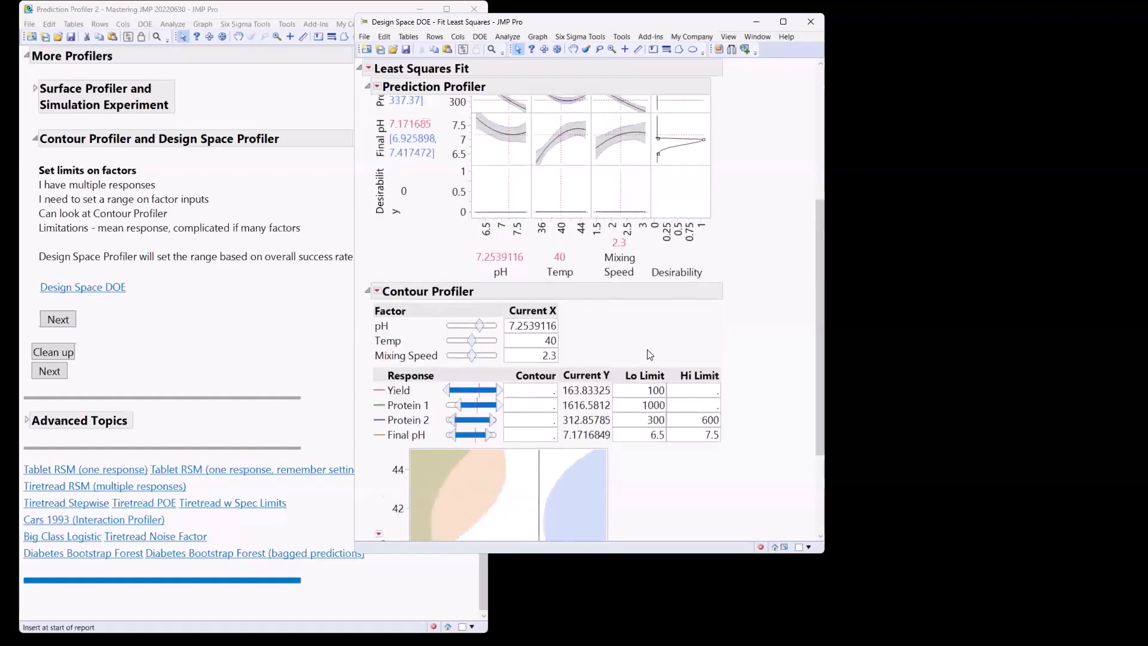
{"action": "scroll", "coordinate": [652, 401], "scroll_direction": "down", "scroll_amount": 2}
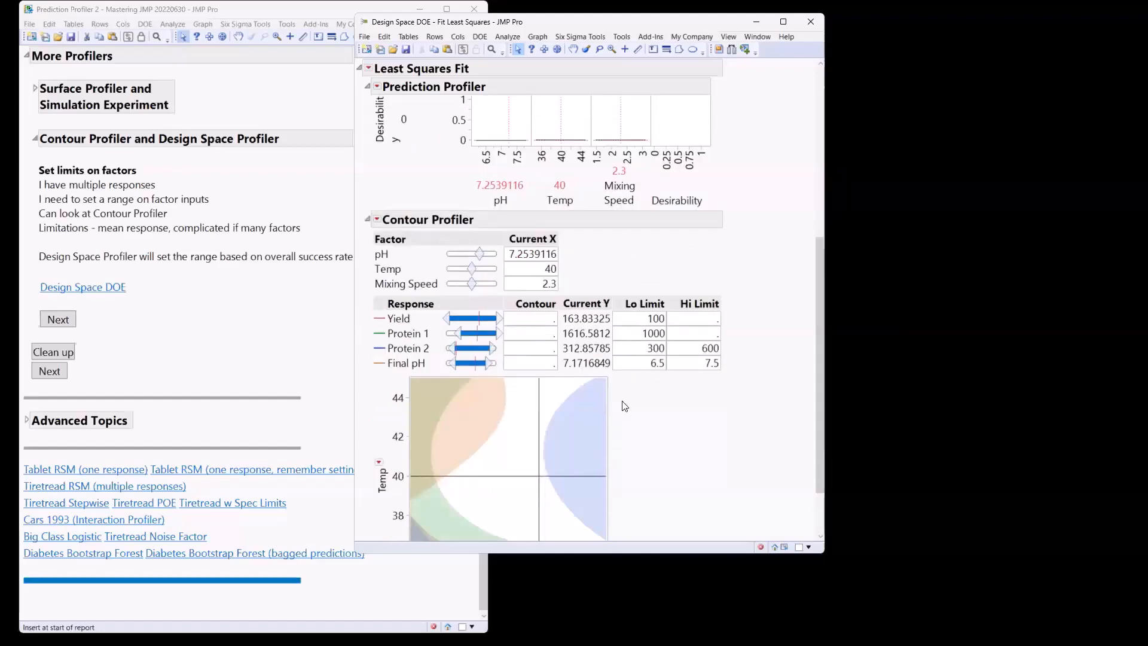
{"action": "scroll", "coordinate": [625, 404], "scroll_direction": "down", "scroll_amount": 2}
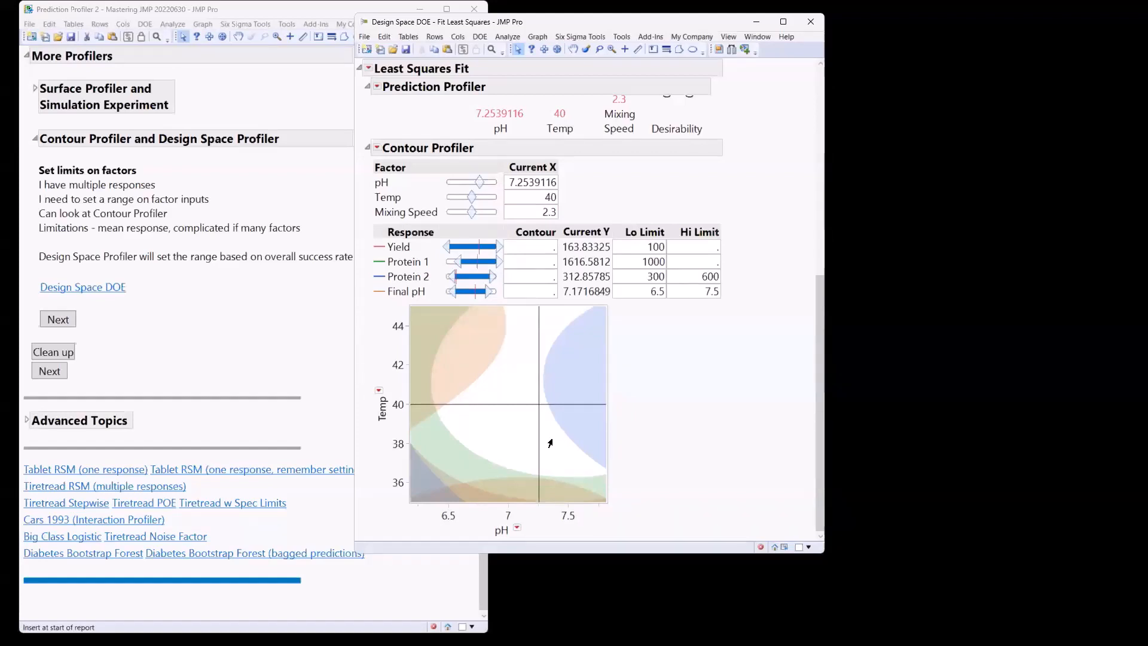
{"action": "left_click", "coordinate": [478, 376]}
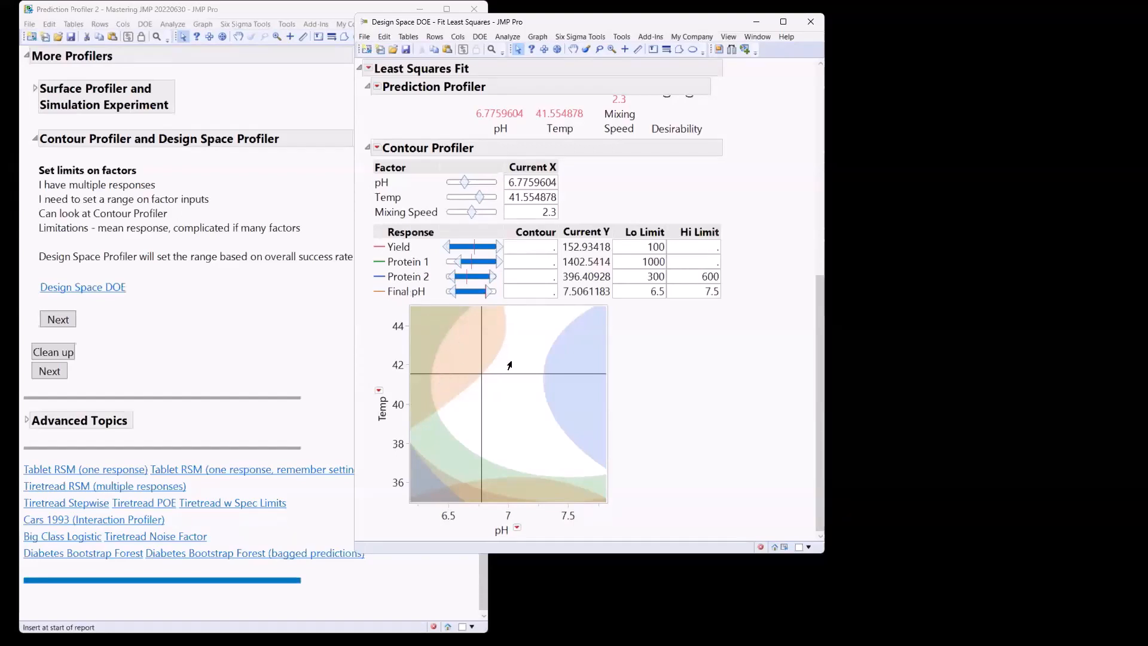
{"action": "left_click", "coordinate": [544, 401]}
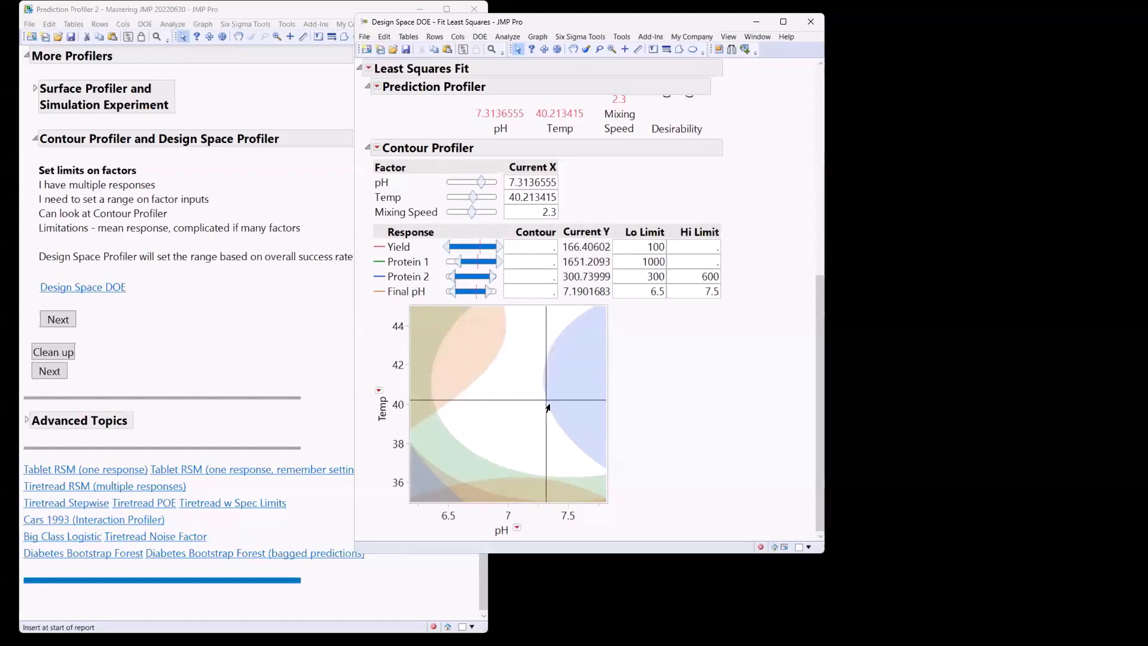
{"action": "left_click_drag", "start_coordinate": [545, 403], "coordinate": [544, 400]}
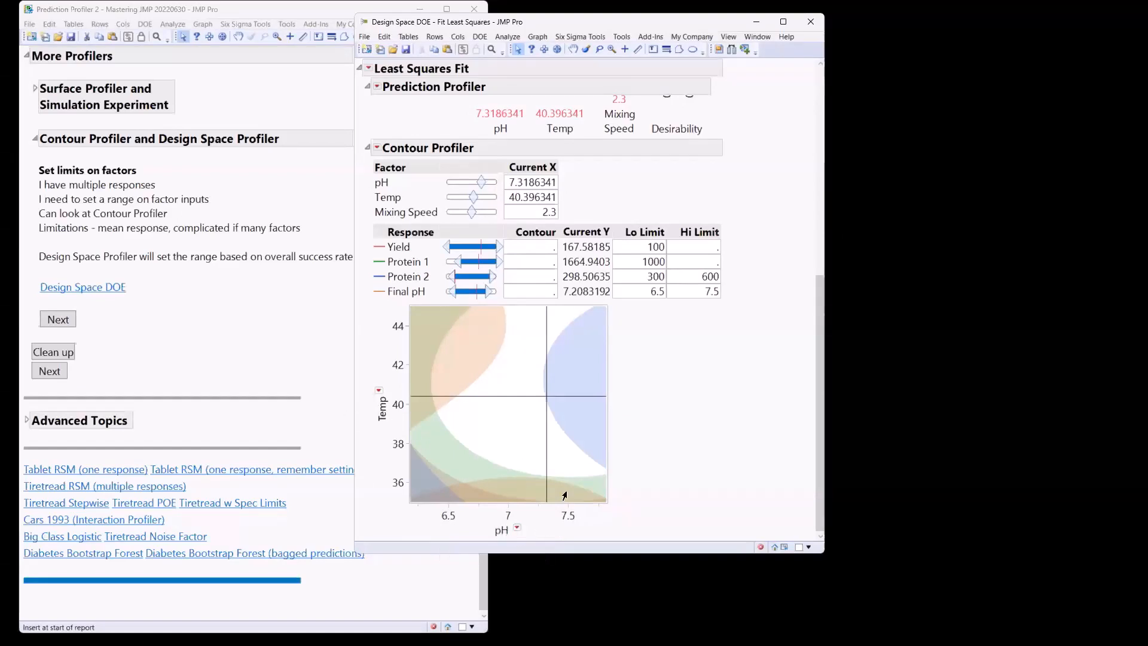
- Draw a rectangle over the unshaded region from about pH 6.8 to 7.3 and Temp 38.2 to 41.5, and switch the horizontal factor to Mixing Speed
{"action": "left_click", "coordinate": [654, 54]}
{"action": "left_click", "coordinate": [693, 49]}
{"action": "left_click_drag", "start_coordinate": [483, 374], "coordinate": [542, 438]}
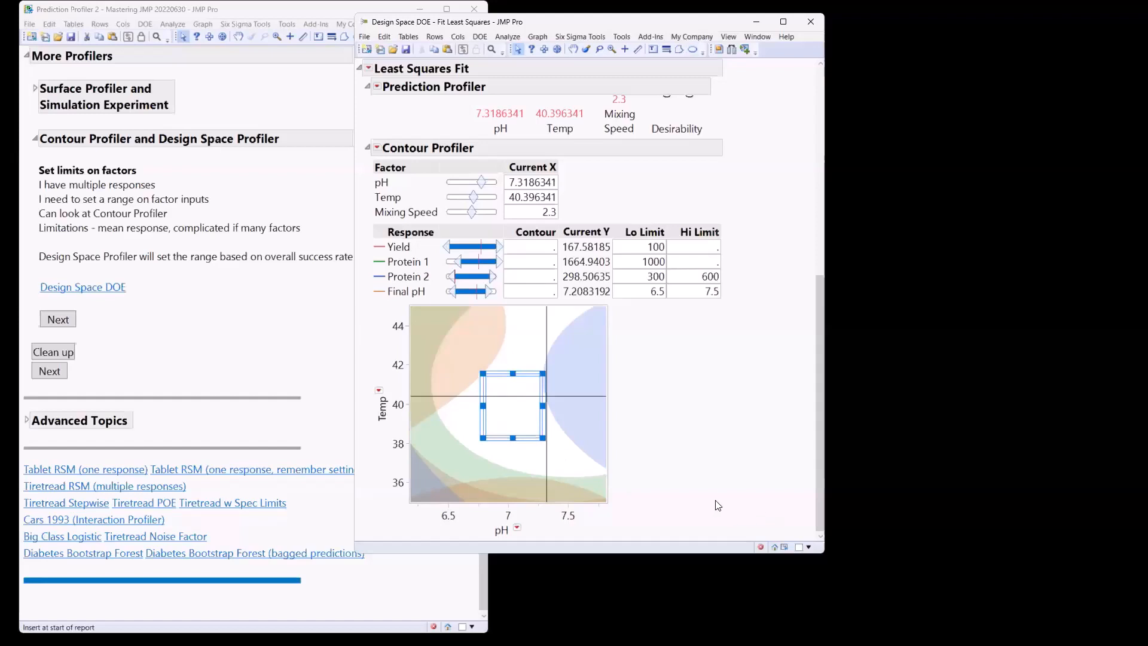
{"action": "left_click", "coordinate": [716, 497]}
{"action": "left_click", "coordinate": [517, 527]}
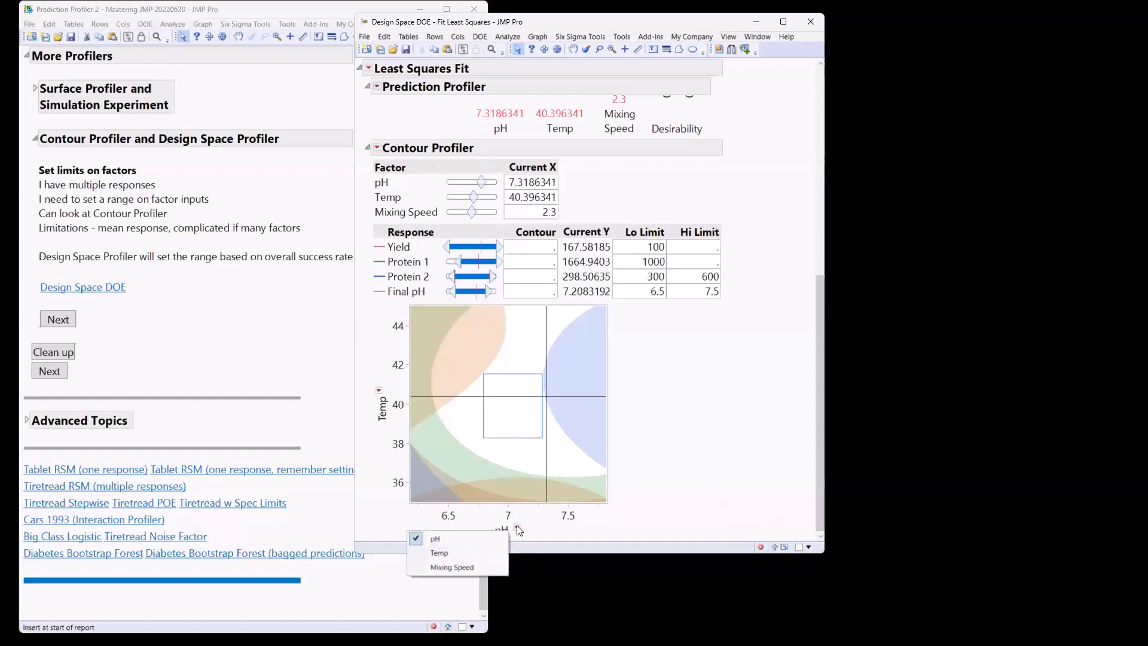
{"action": "left_click", "coordinate": [492, 573]}
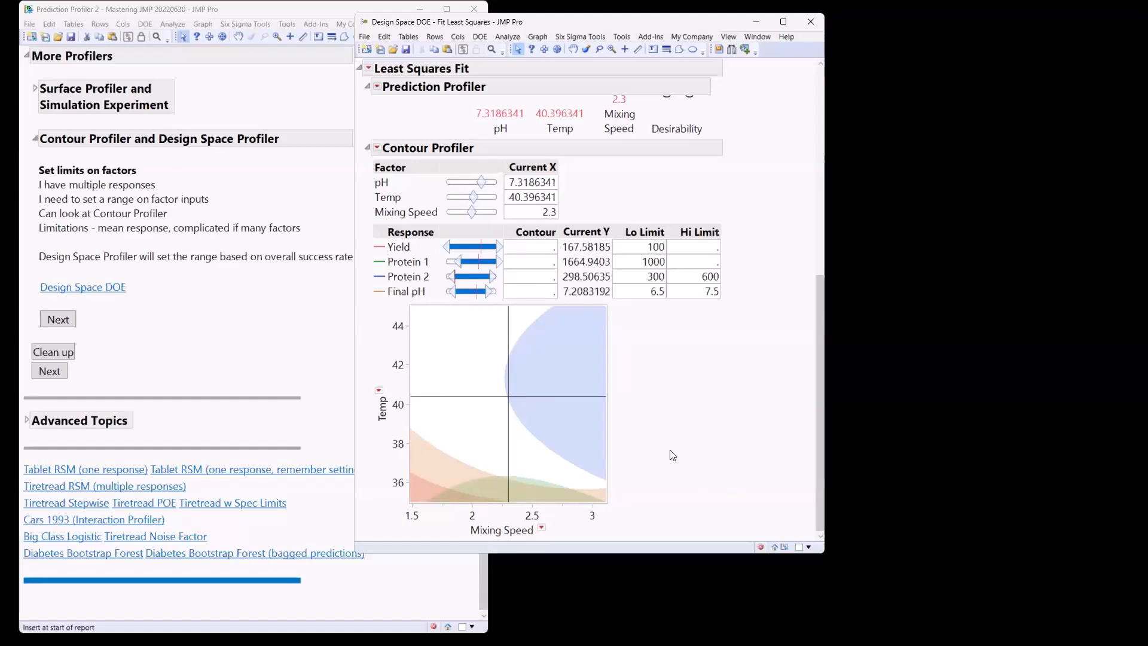
- Add a Design Space Profiler to the Prediction Profiler of the least squares fit
{"action": "left_click", "coordinate": [218, 340]}
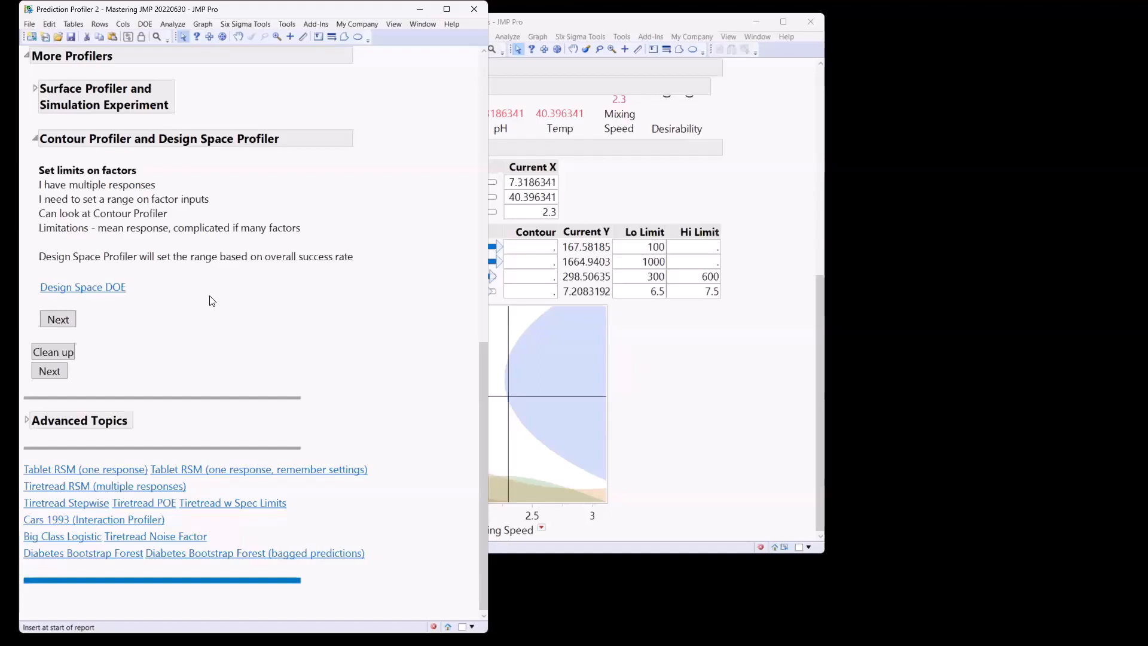
{"action": "left_click", "coordinate": [756, 363]}
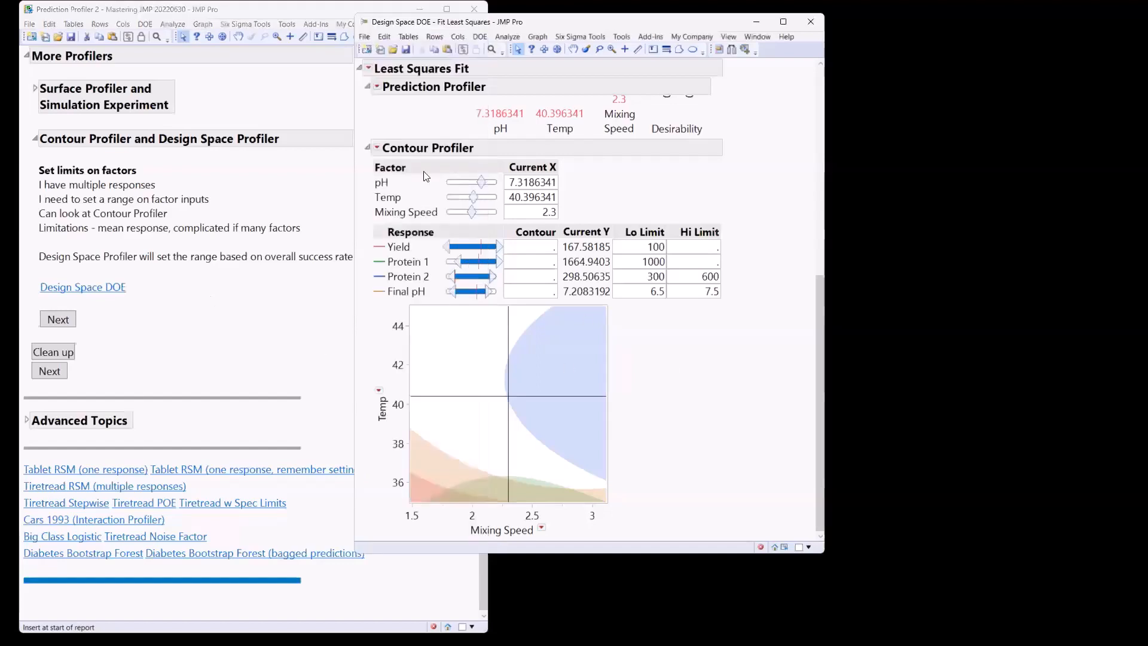
{"action": "left_click", "coordinate": [377, 88]}
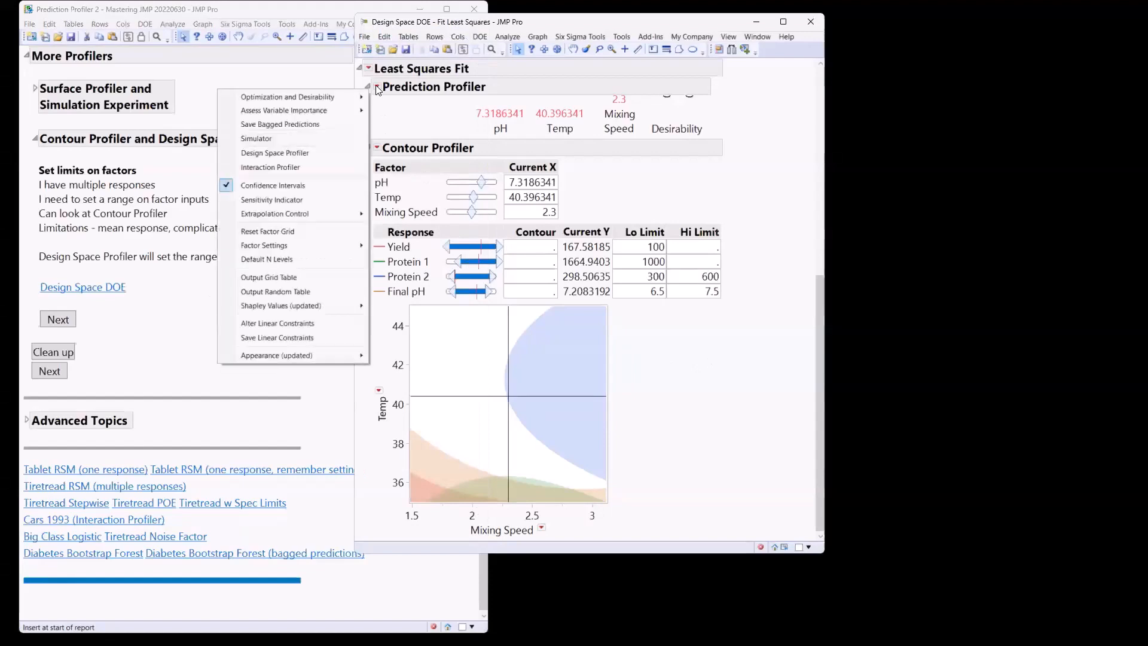
{"action": "left_click", "coordinate": [328, 155]}
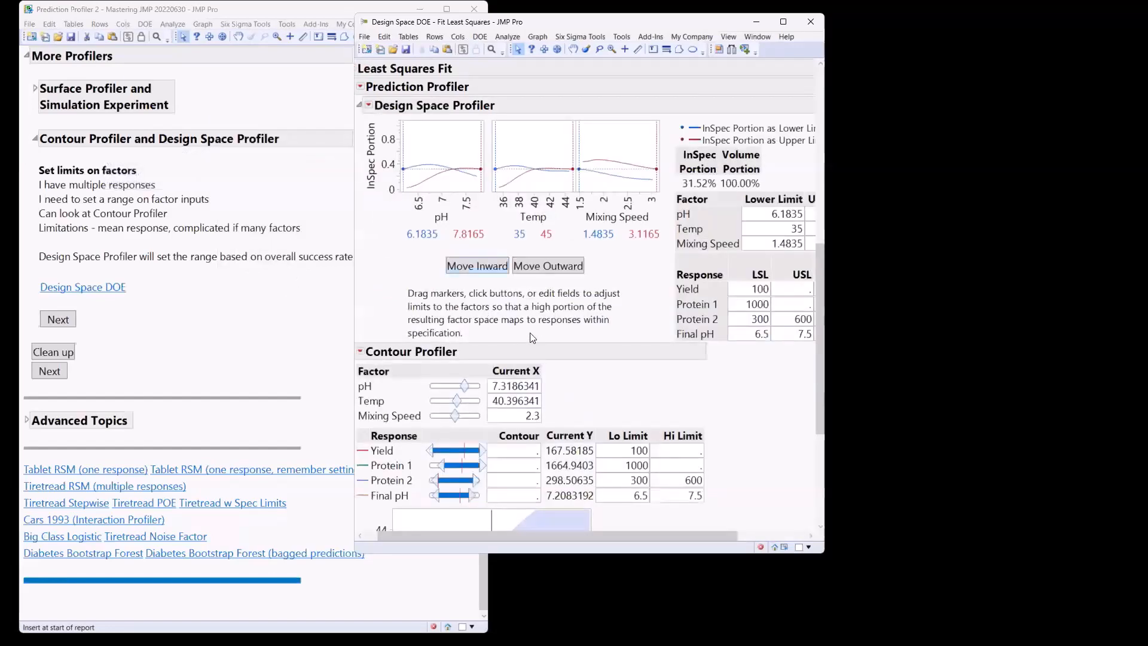
- Make and connect a random table of 10000 simulated runs from the Design Space Profiler, and widen and reposition the new data table
{"action": "scroll", "coordinate": [549, 395], "scroll_direction": "up", "scroll_amount": 3}
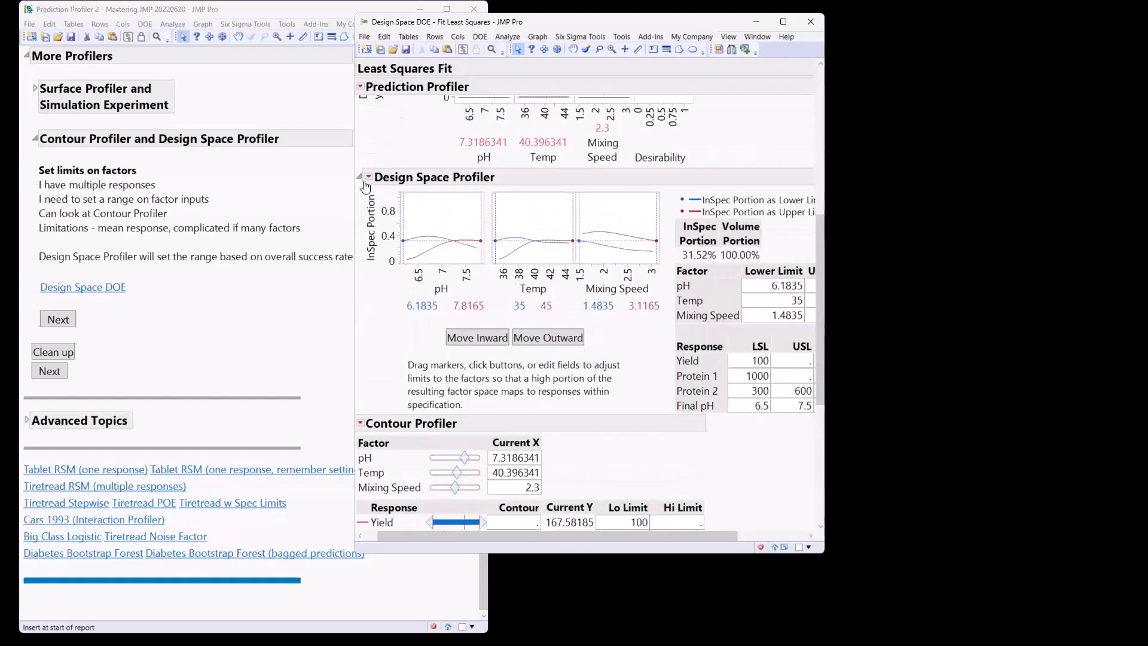
{"action": "left_click", "coordinate": [369, 178]}
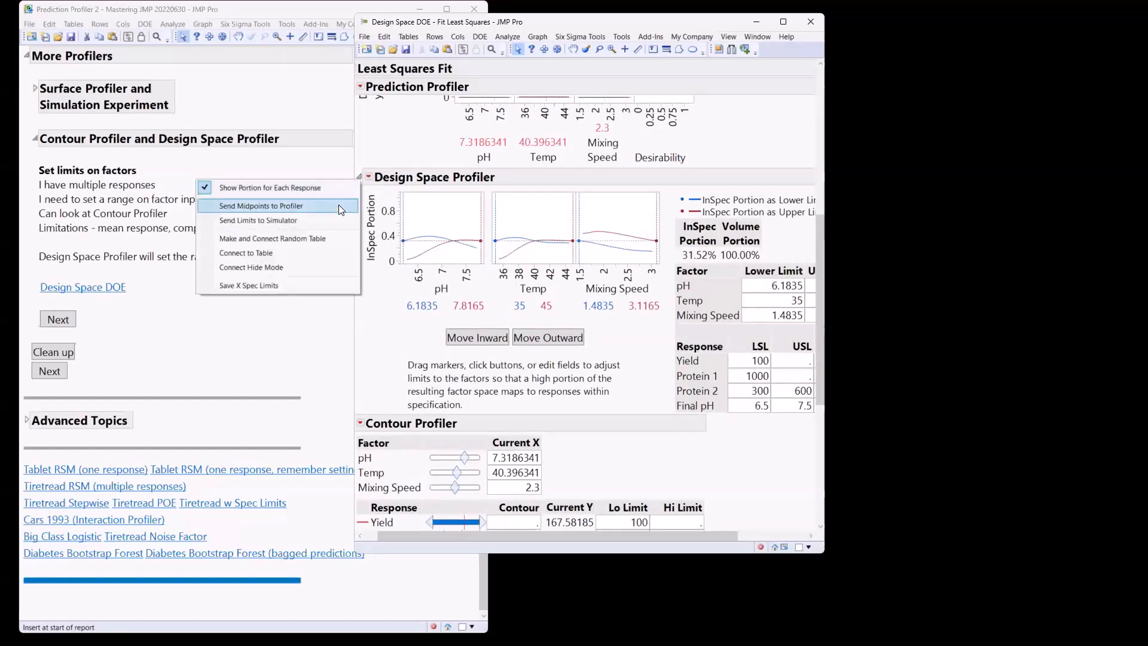
{"action": "left_click", "coordinate": [331, 238]}
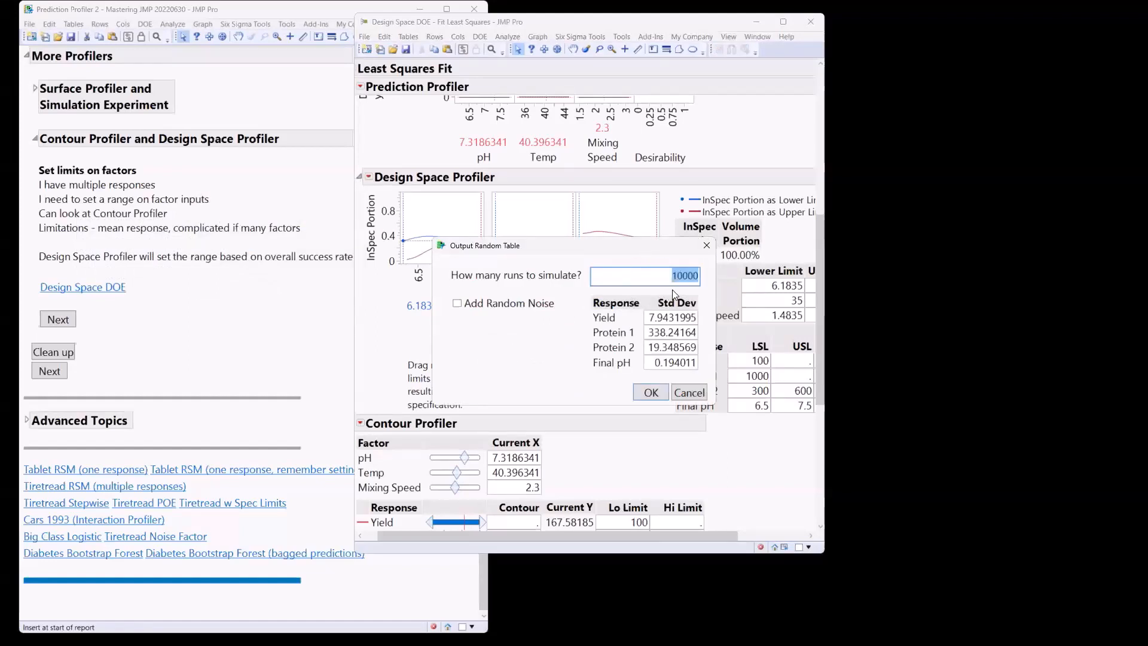
{"action": "left_click", "coordinate": [652, 392]}
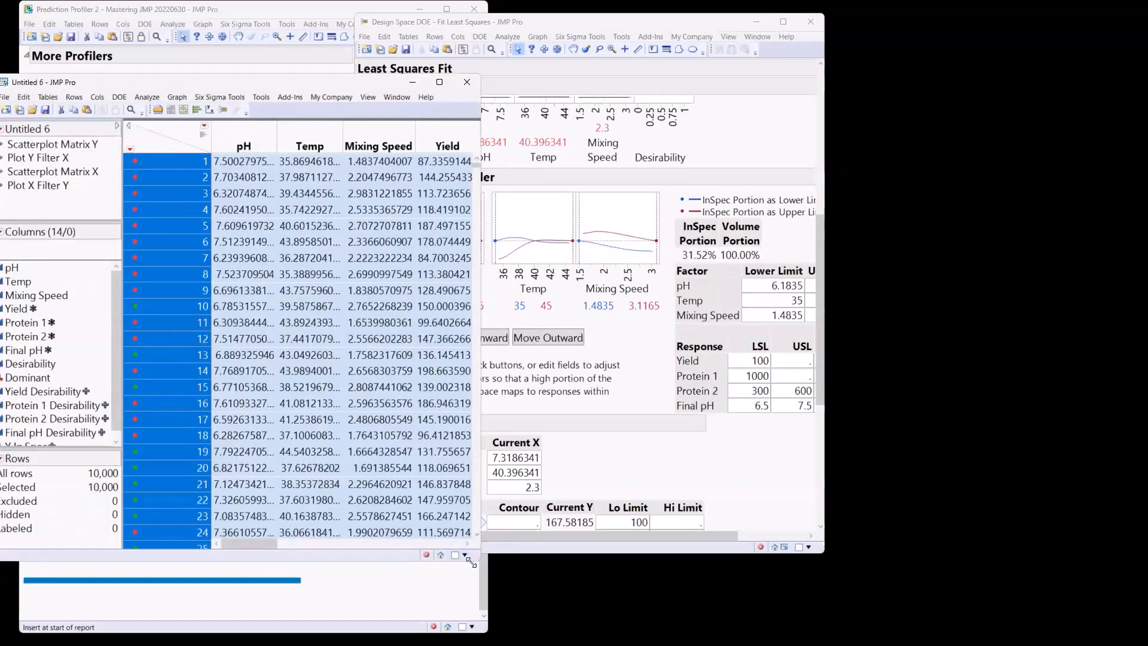
{"action": "left_click_drag", "start_coordinate": [470, 562], "coordinate": [637, 570]}
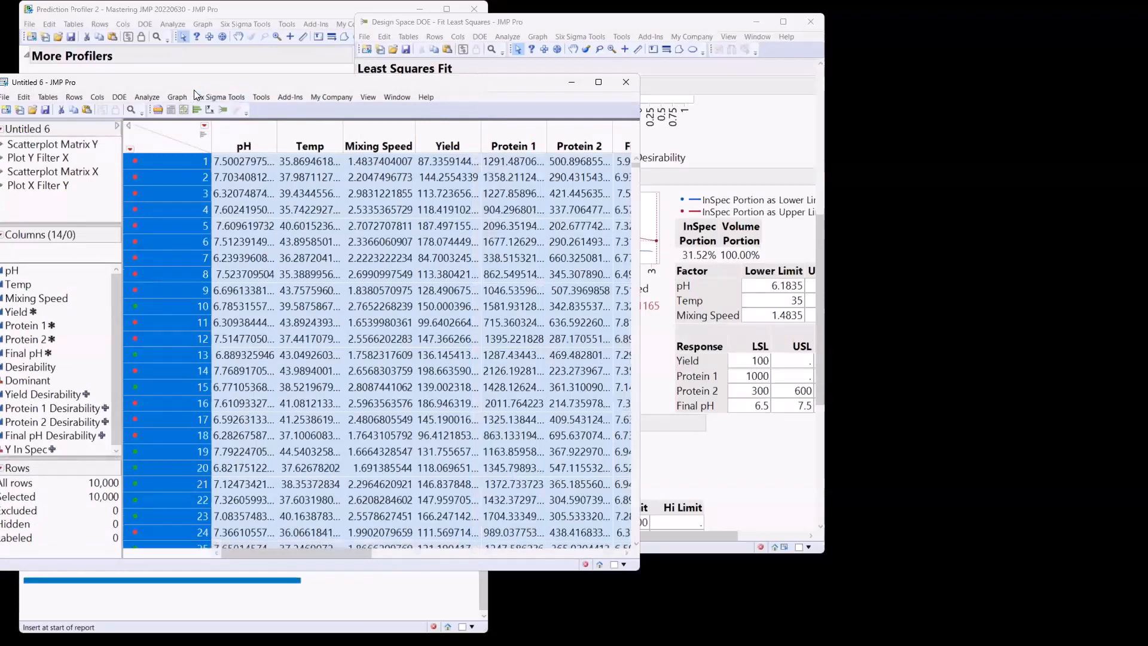
{"action": "left_click_drag", "start_coordinate": [188, 84], "coordinate": [248, 89]}
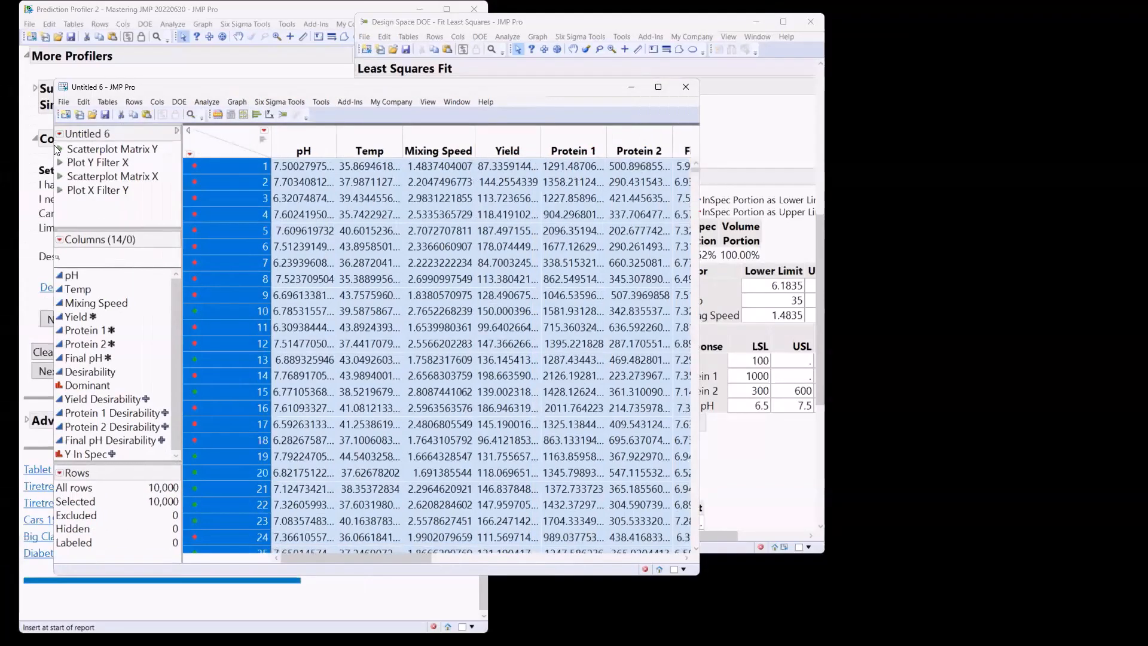
- Run the table's Scatterplot Matrix X script and place the resulting plot beside the data table
{"action": "left_click", "coordinate": [58, 177]}
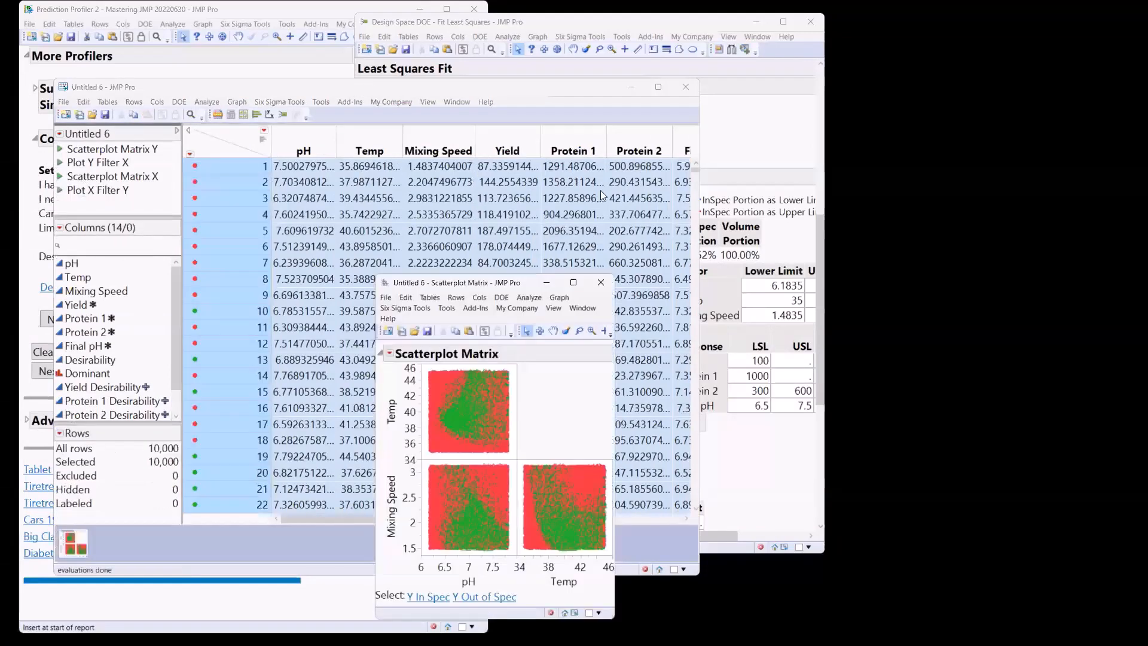
{"action": "left_click_drag", "start_coordinate": [496, 288], "coordinate": [876, 34]}
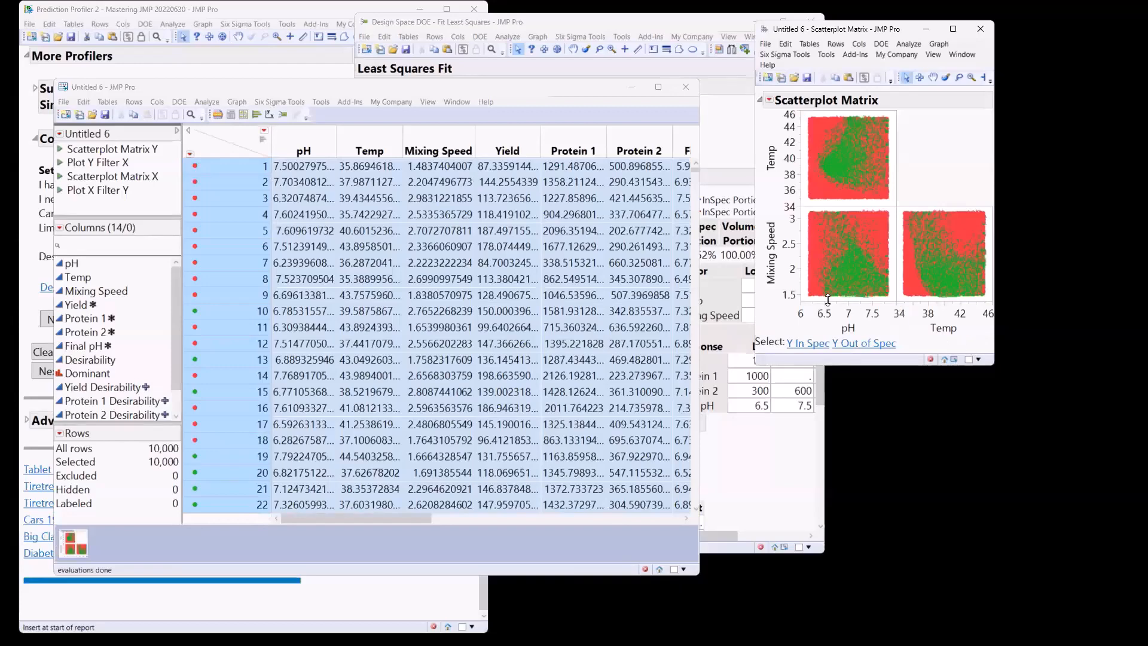
{"action": "mouse_move", "coordinate": [820, 276]}
- Inspect the Y In Spec column, select the out-of-spec rows and the in-spec rows from the scatterplot matrix, and clear the selection
{"action": "left_click_drag", "start_coordinate": [405, 518], "coordinate": [679, 527]}
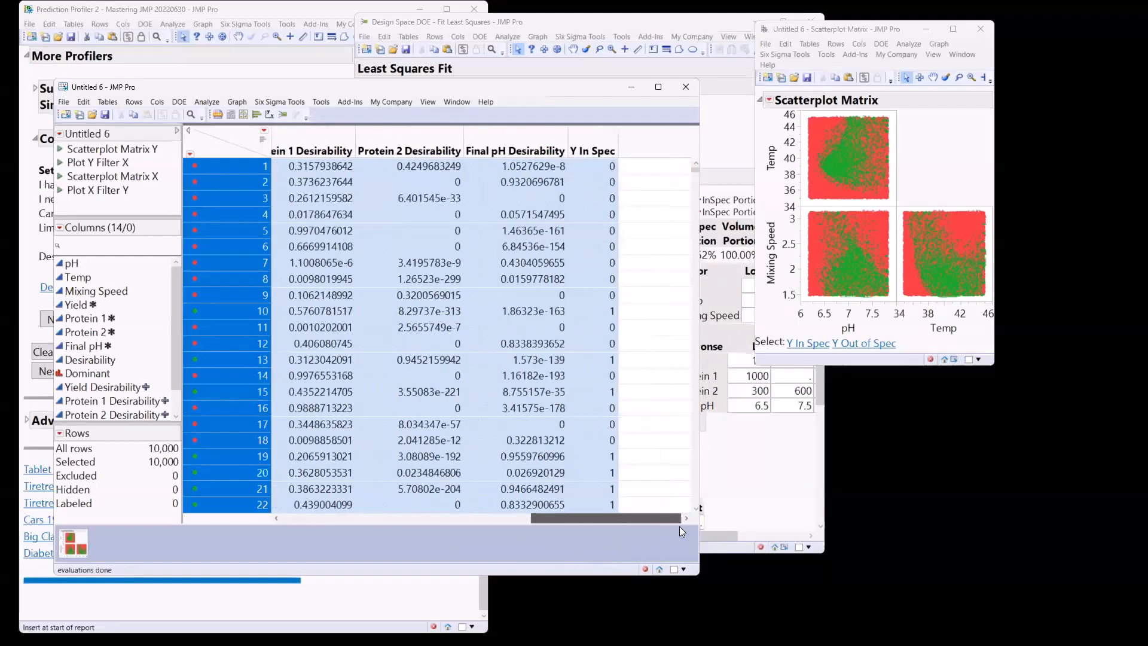
{"action": "left_click", "coordinate": [597, 143]}
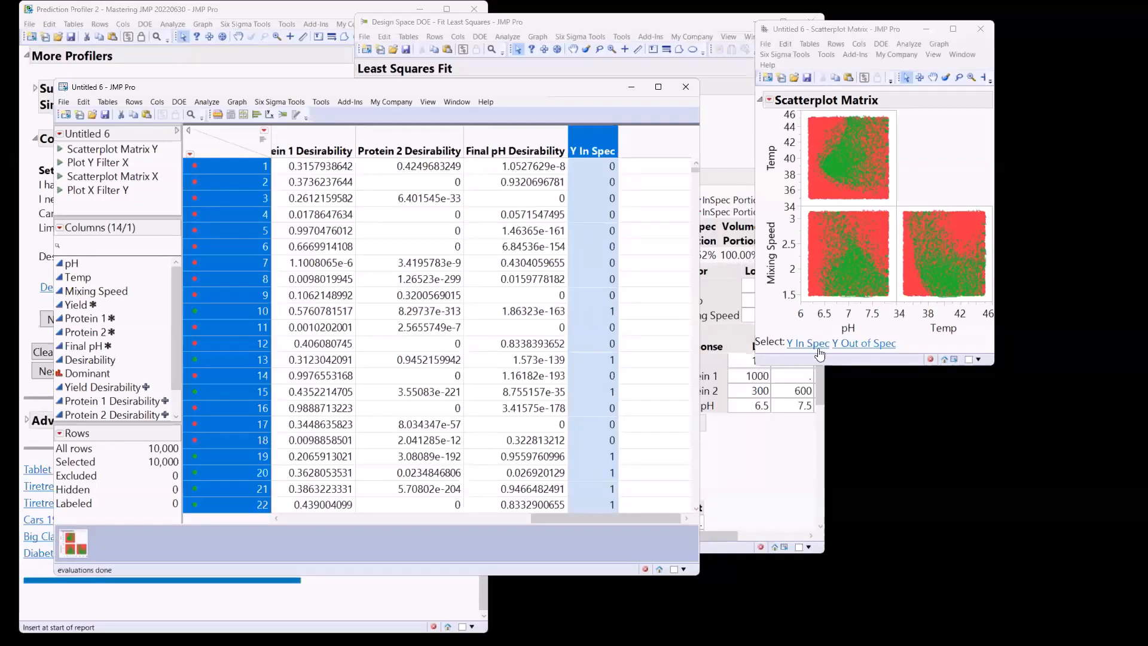
{"action": "left_click", "coordinate": [857, 345]}
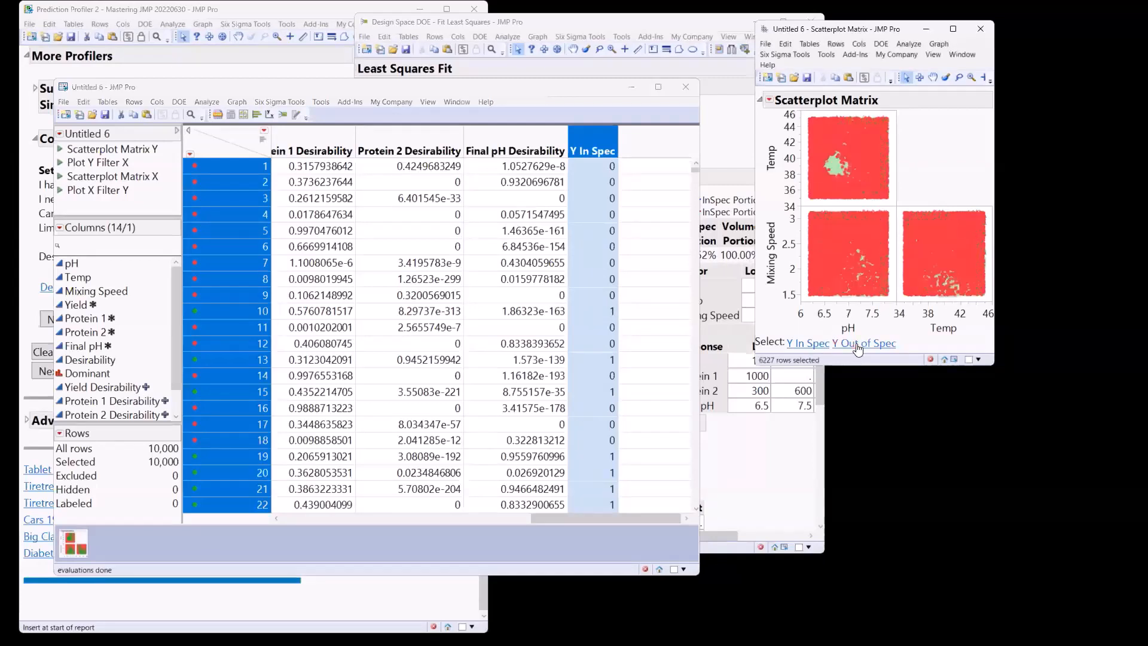
{"action": "left_click", "coordinate": [814, 346]}
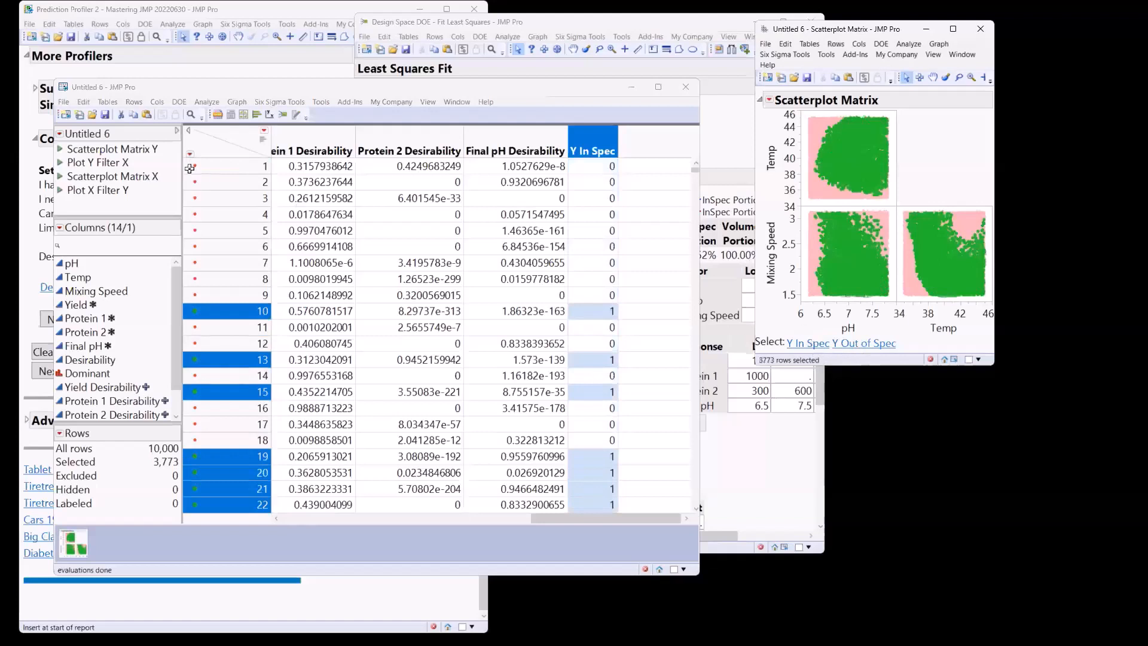
{"action": "left_click", "coordinate": [220, 145]}
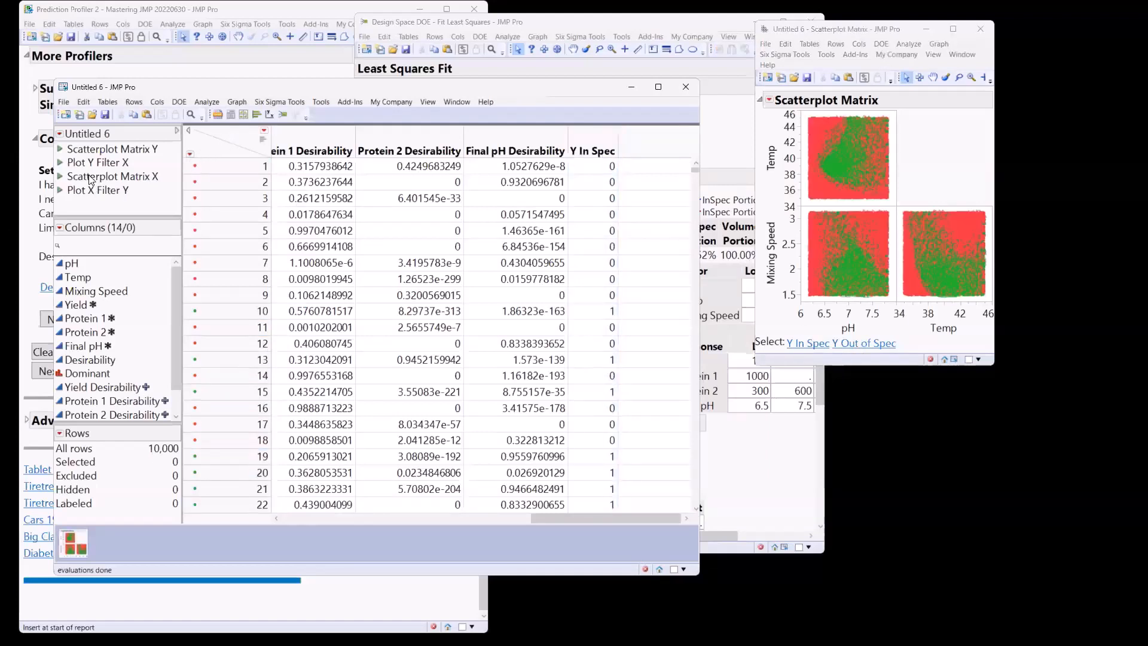
- Run the table's Scatterplot Matrix Y script and arrange the Fit Least Squares report so both scatterplot matrices can be seen
{"action": "left_click", "coordinate": [60, 150]}
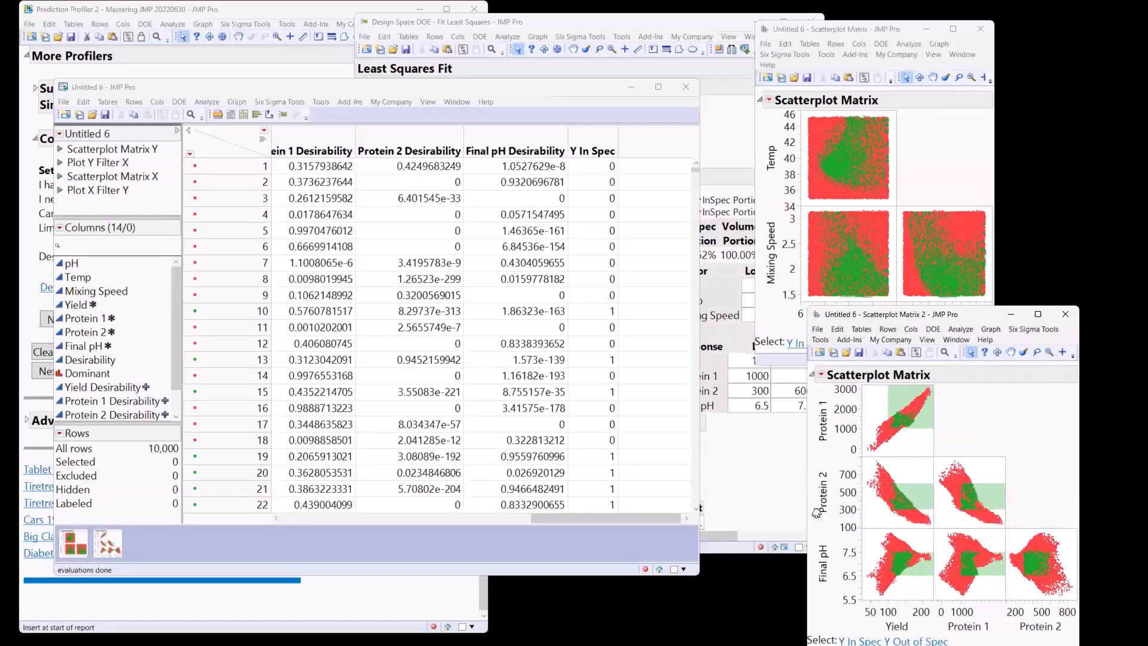
{"action": "left_click", "coordinate": [519, 28]}
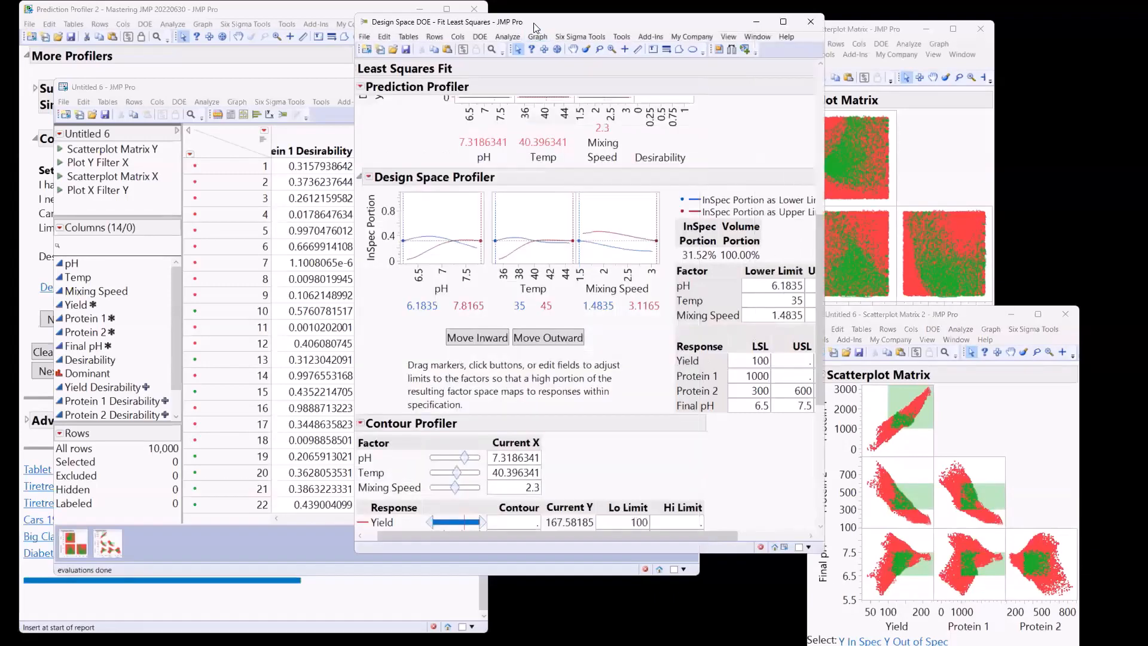
{"action": "left_click_drag", "start_coordinate": [534, 27], "coordinate": [309, 28]}
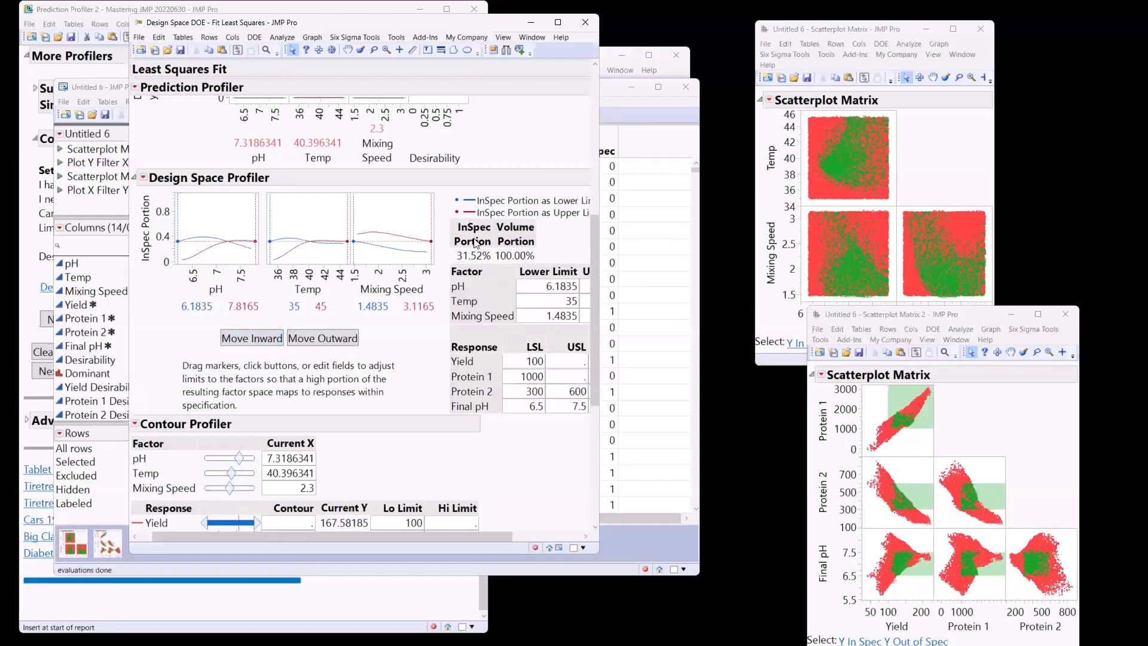
- Move the design space limits inward stepwise to pH 6.6734–7.8165, Temp 38–44.5 and Mixing Speed 1.4835–1.9734
{"action": "left_click", "coordinate": [258, 342]}
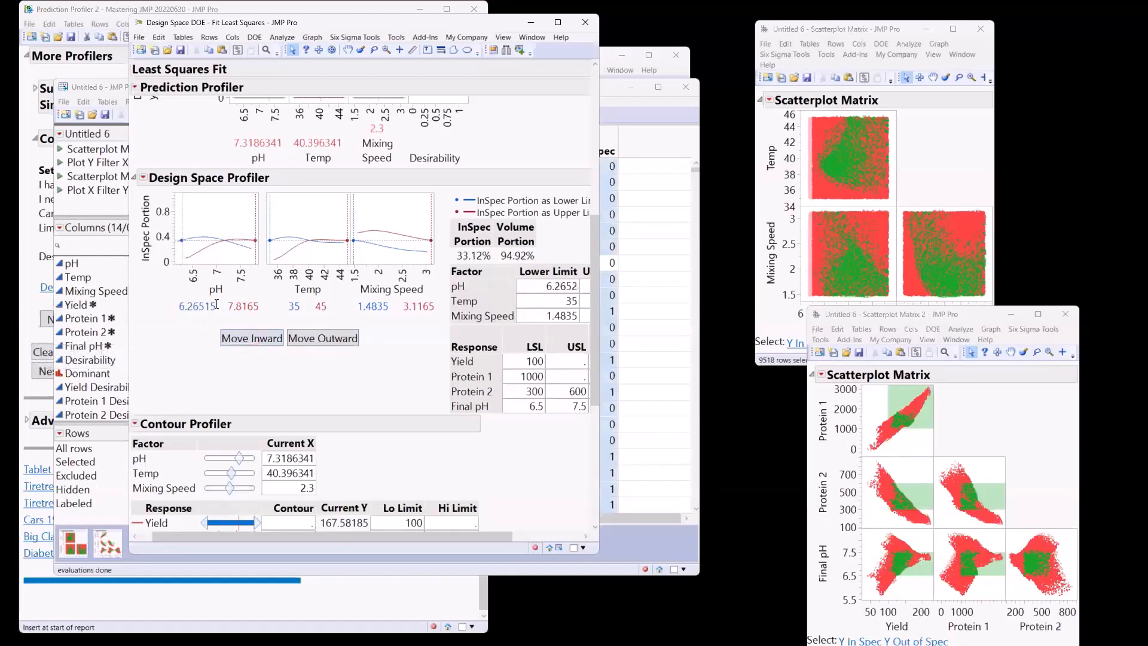
{"action": "left_click", "coordinate": [802, 321]}
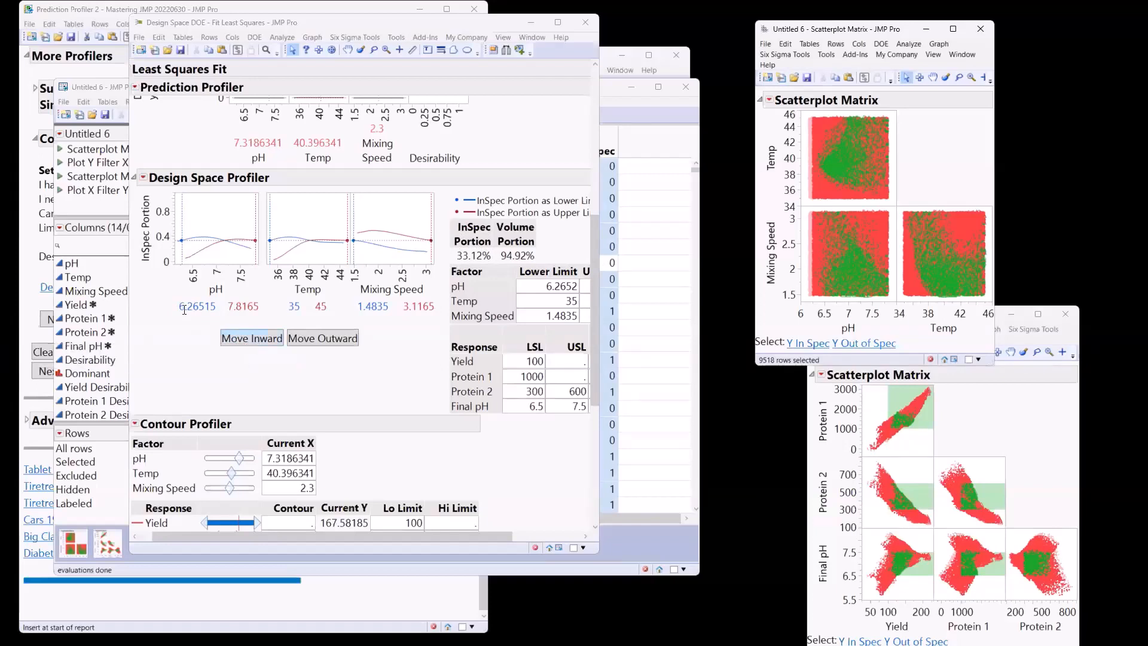
{"action": "left_click", "coordinate": [251, 339]}
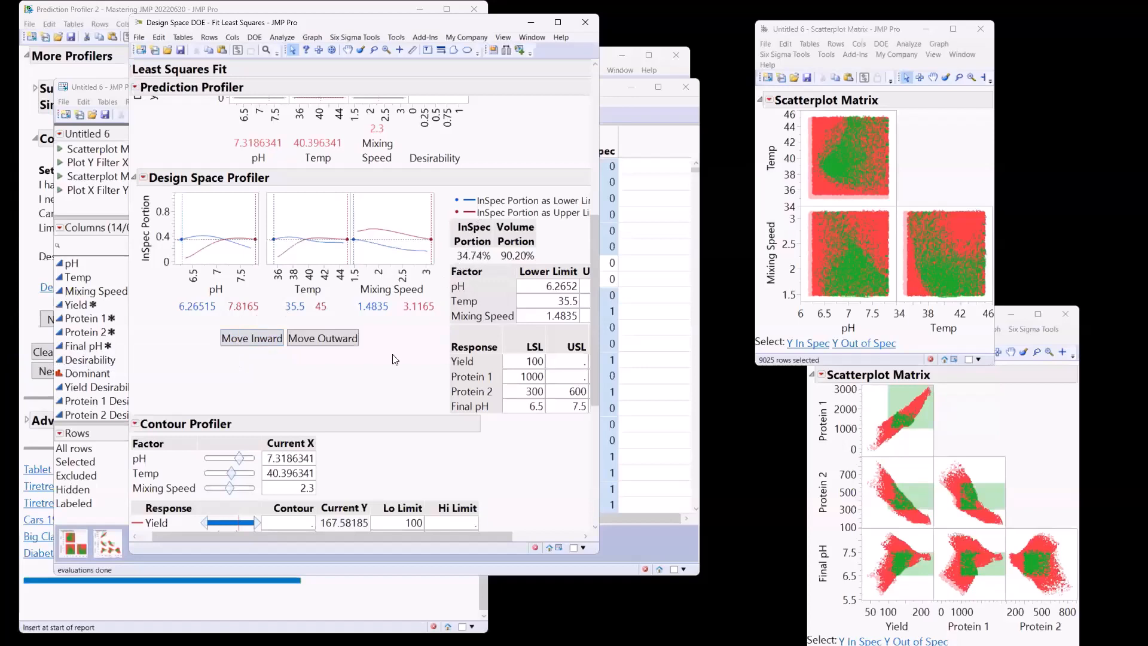
{"action": "left_click", "coordinate": [254, 343]}
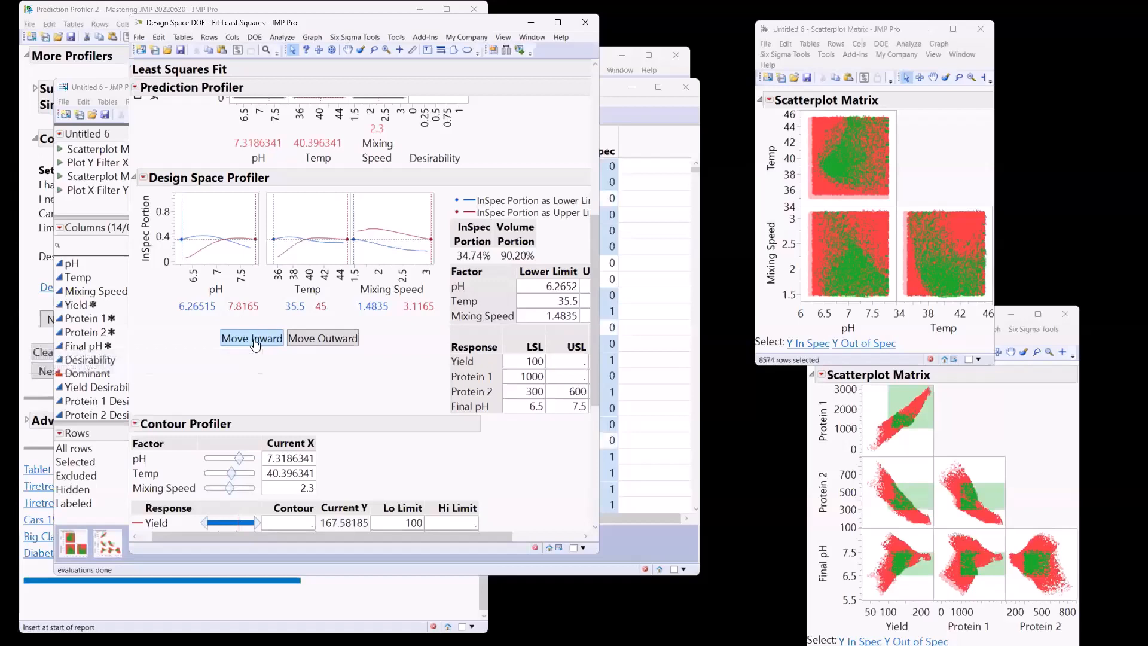
{"action": "left_click", "coordinate": [255, 345]}
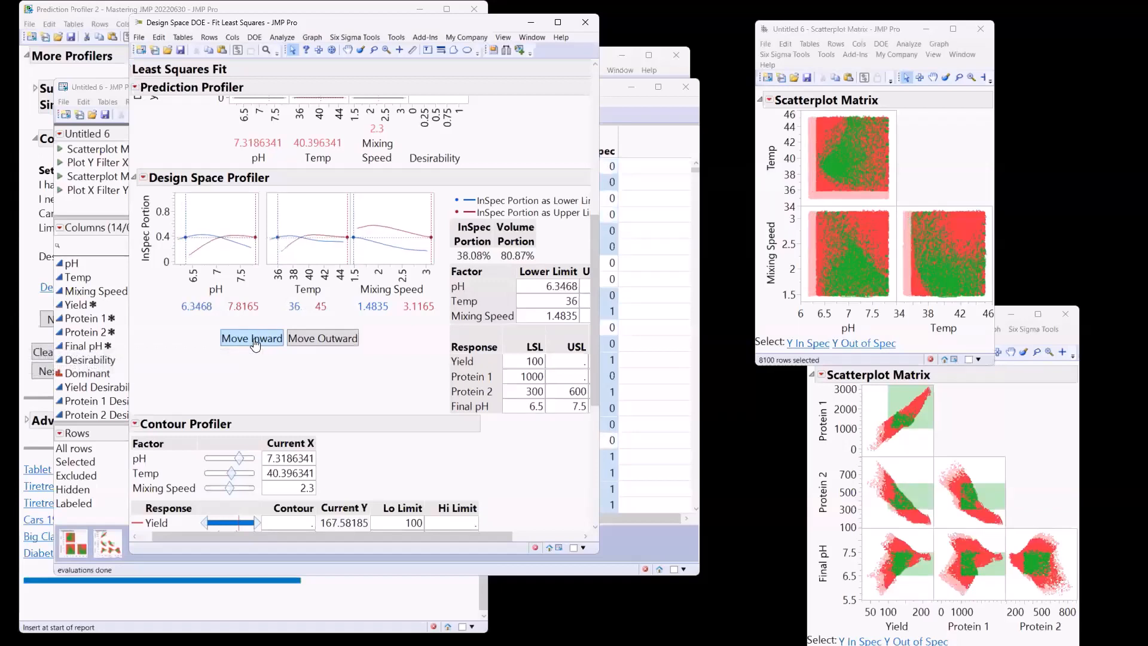
{"action": "left_click", "coordinate": [254, 344]}
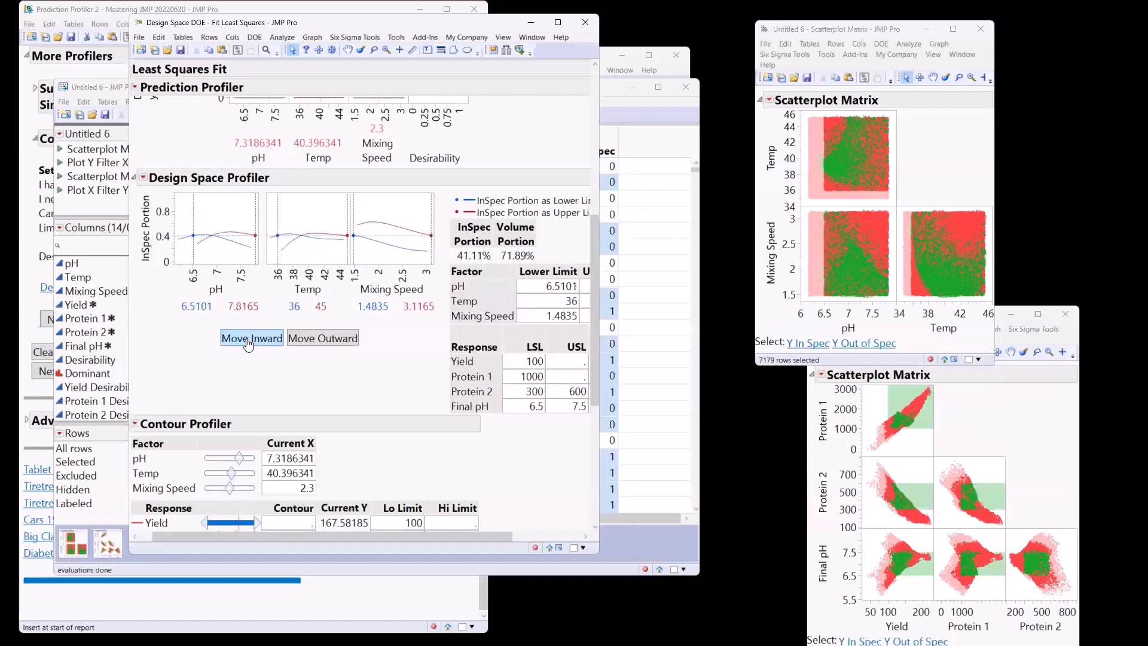
{"action": "left_click", "coordinate": [248, 342]}
{"action": "left_click", "coordinate": [248, 343]}
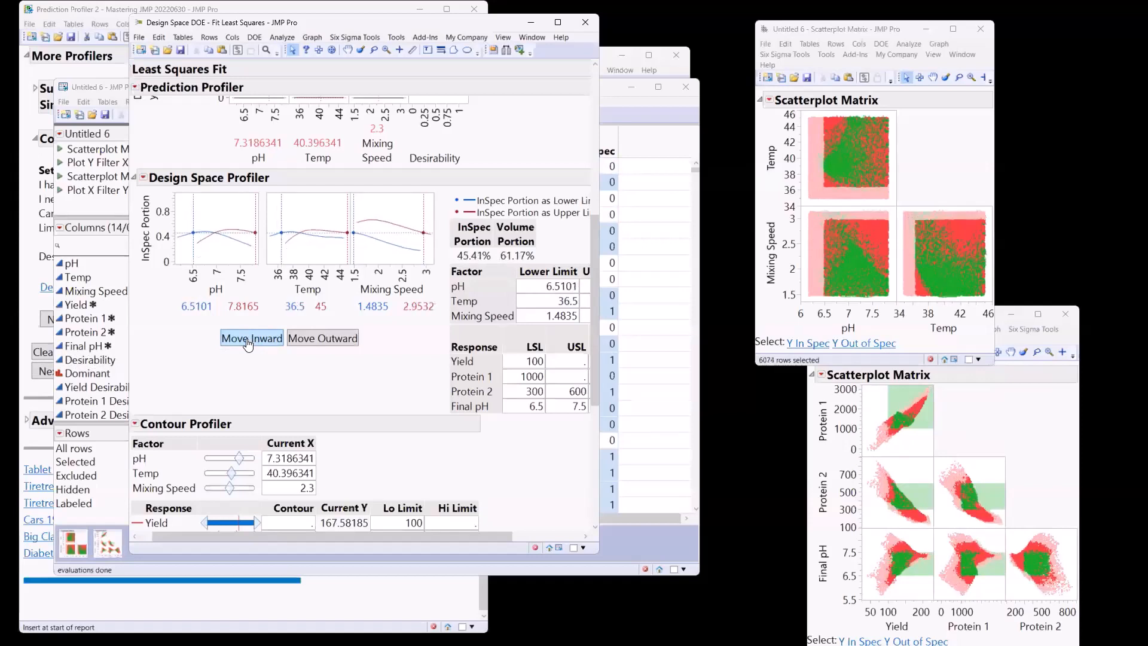
{"action": "left_click", "coordinate": [248, 343]}
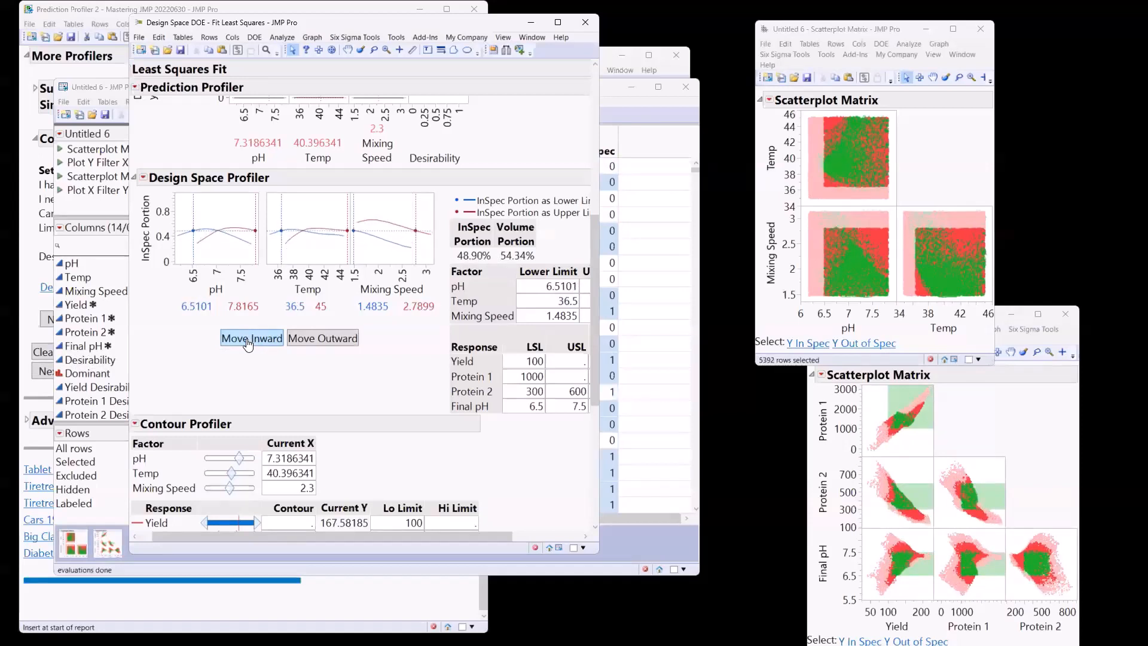
{"action": "left_click", "coordinate": [248, 343]}
{"action": "left_click", "coordinate": [248, 343]}
{"action": "left_click", "coordinate": [248, 342]}
{"action": "left_click", "coordinate": [248, 342]}
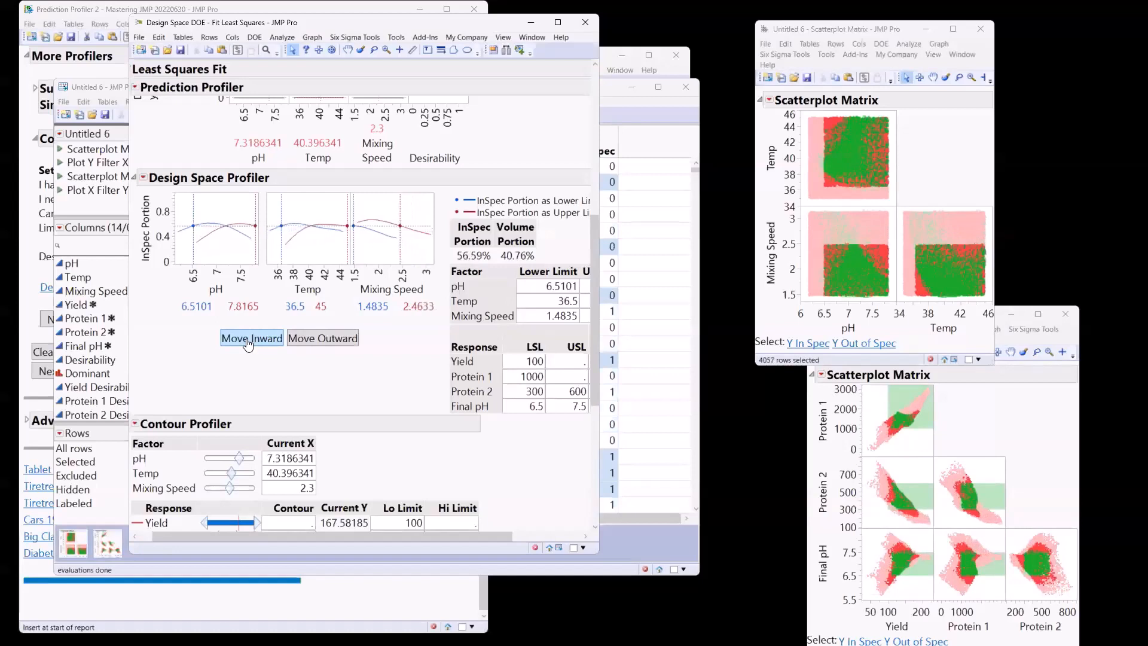
{"action": "left_click", "coordinate": [248, 343]}
{"action": "left_click", "coordinate": [248, 342]}
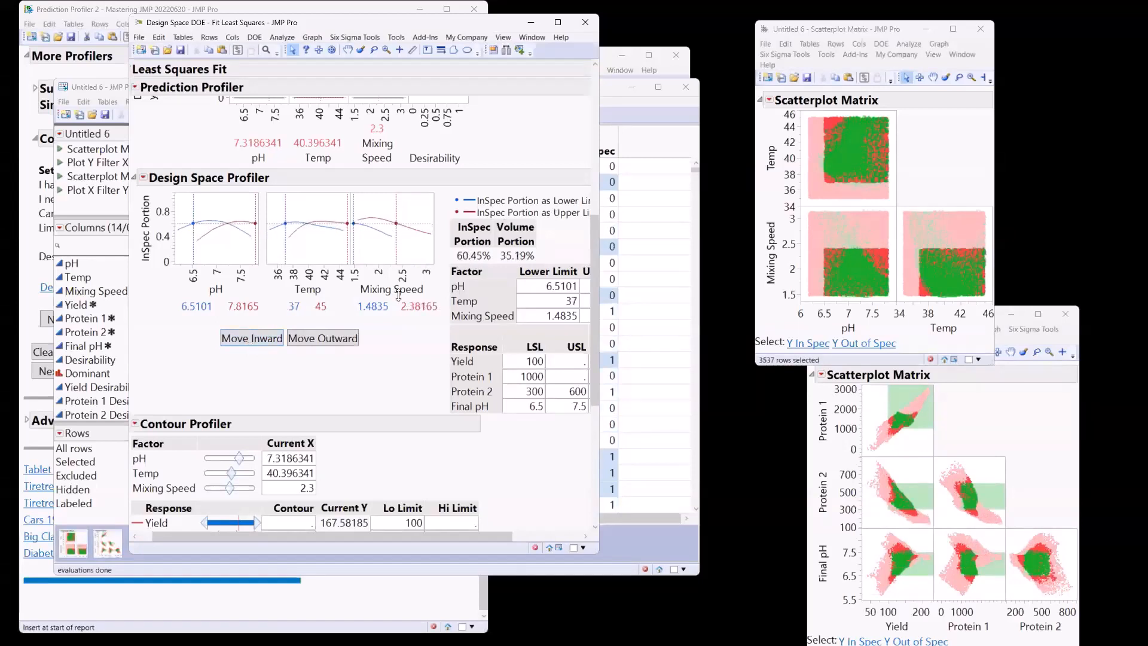
{"action": "left_click", "coordinate": [273, 339]}
{"action": "left_click", "coordinate": [273, 340]}
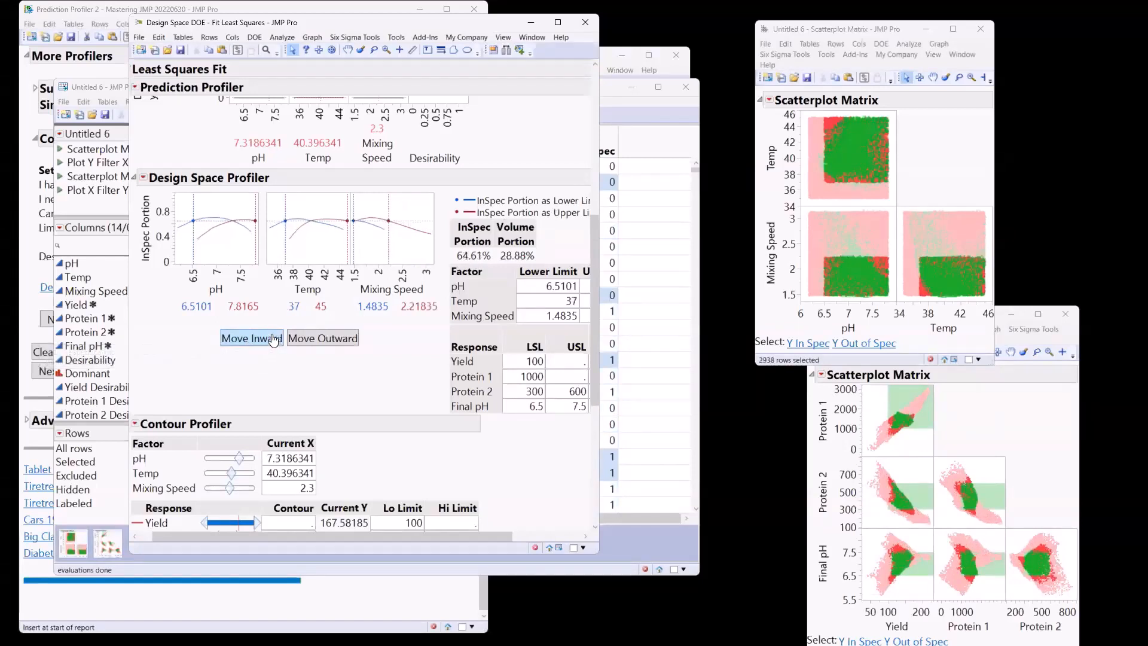
{"action": "left_click", "coordinate": [273, 340]}
{"action": "left_click", "coordinate": [272, 341]}
{"action": "left_click", "coordinate": [270, 344]}
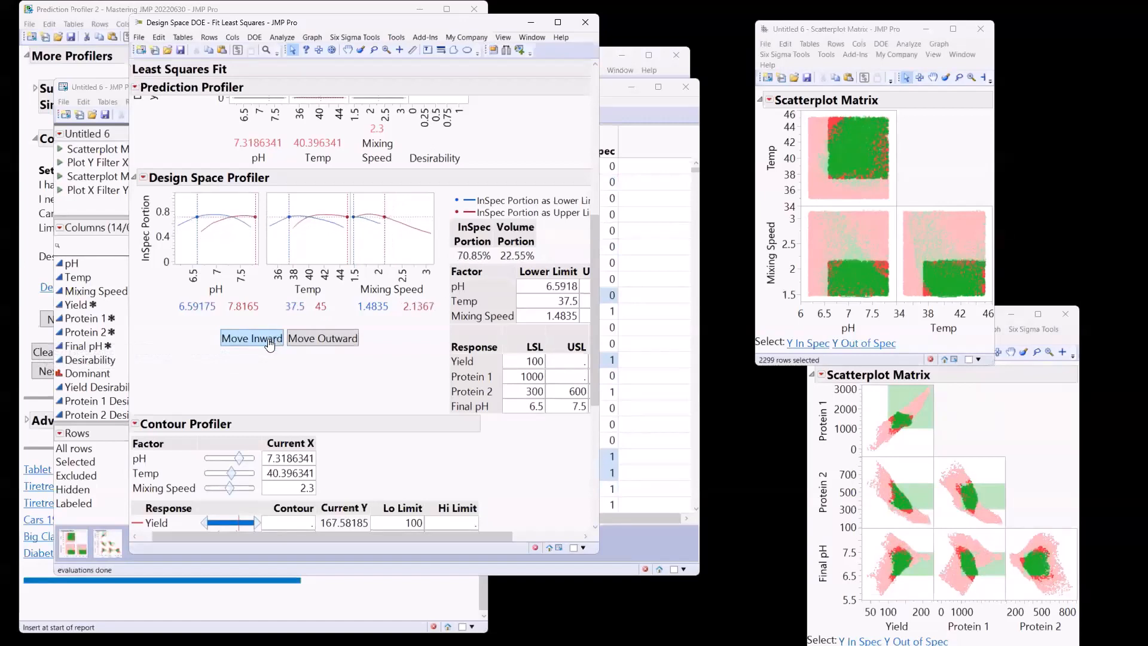
{"action": "left_click", "coordinate": [269, 344]}
{"action": "left_click", "coordinate": [269, 344]}
{"action": "left_click", "coordinate": [270, 344]}
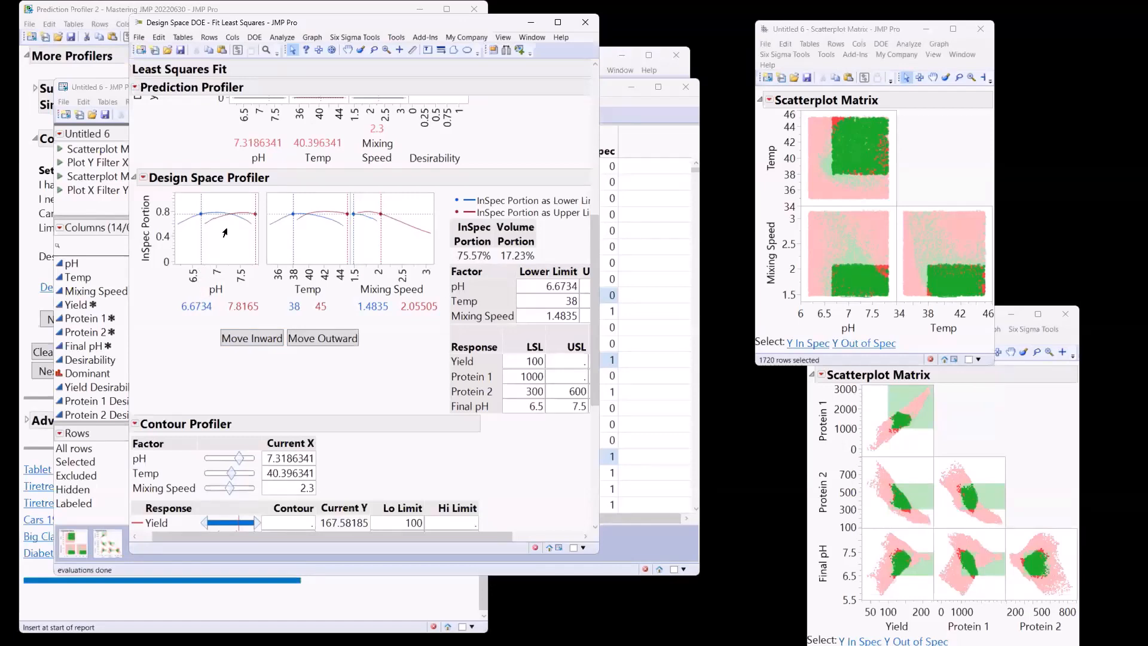
{"action": "left_click", "coordinate": [250, 339]}
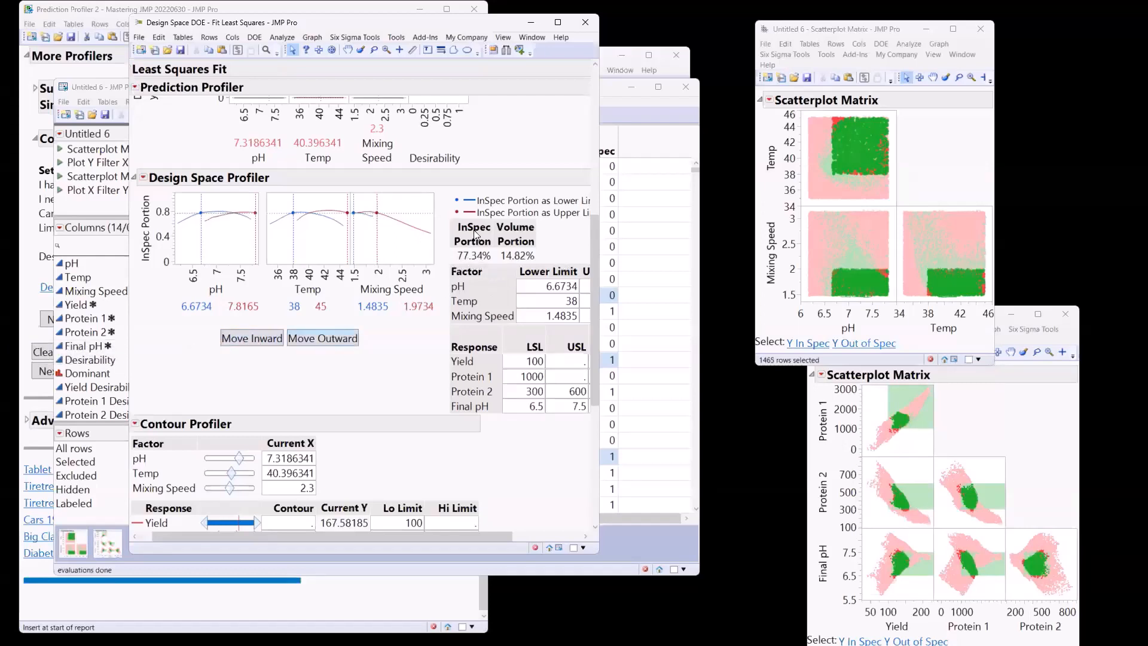
{"action": "left_click", "coordinate": [268, 339]}
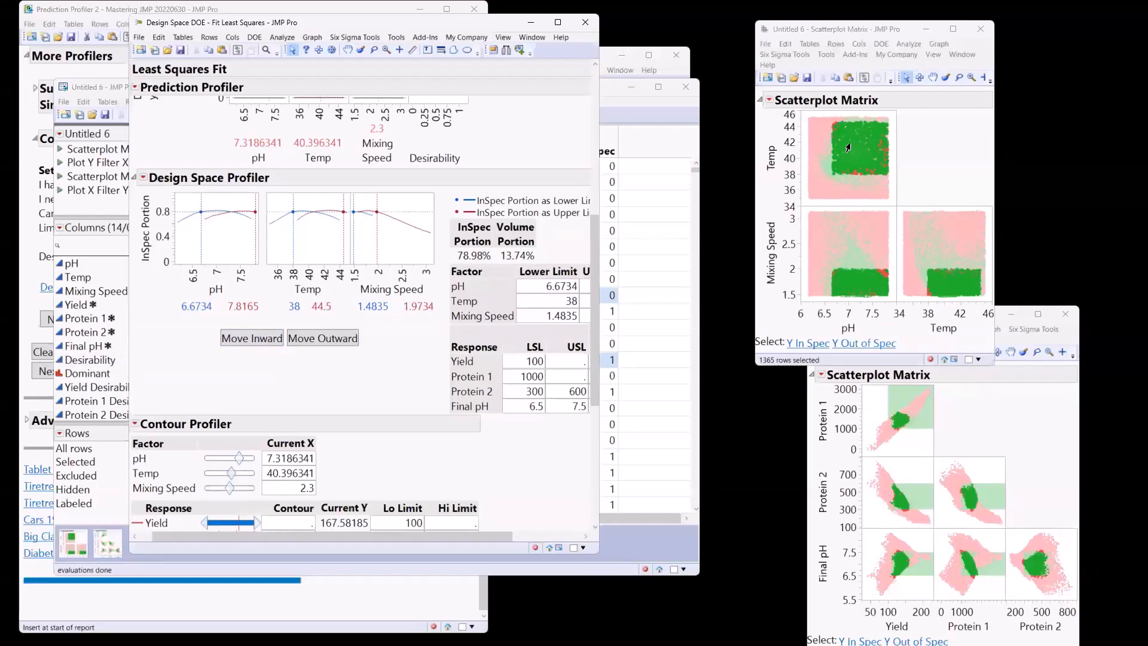
- Send the design space limits to the simulator using the Normal with Limits at 3 Sigma distribution
{"action": "scroll", "coordinate": [386, 345], "scroll_direction": "up", "scroll_amount": 3}
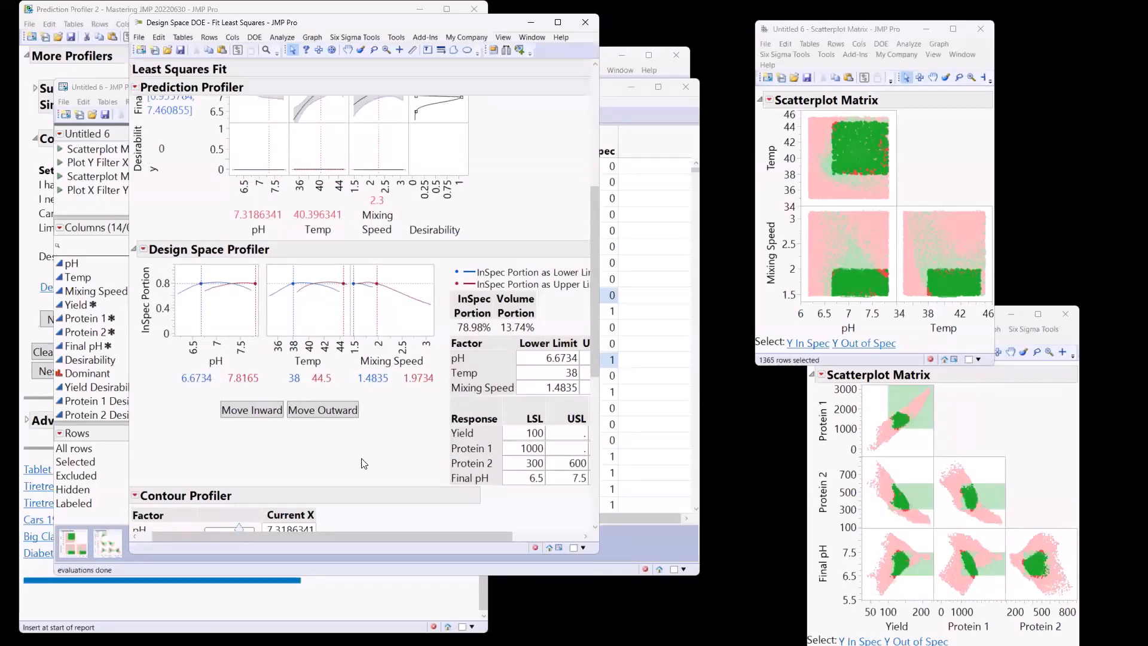
{"action": "scroll", "coordinate": [364, 463], "scroll_direction": "up", "scroll_amount": 7}
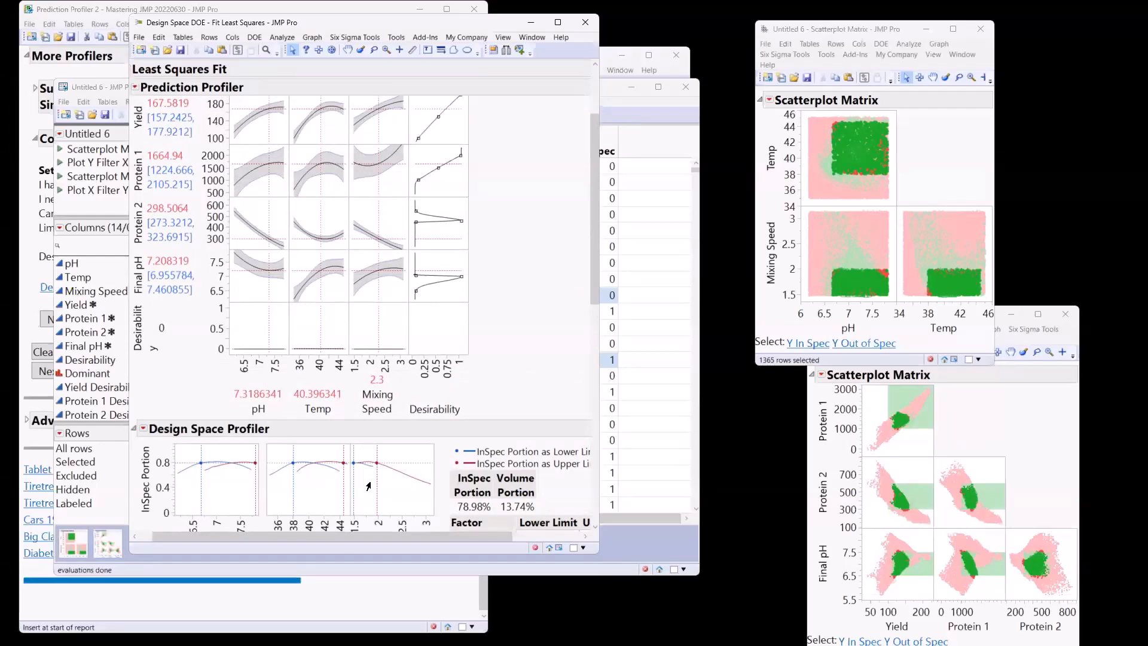
{"action": "scroll", "coordinate": [466, 435], "scroll_direction": "down", "scroll_amount": 4}
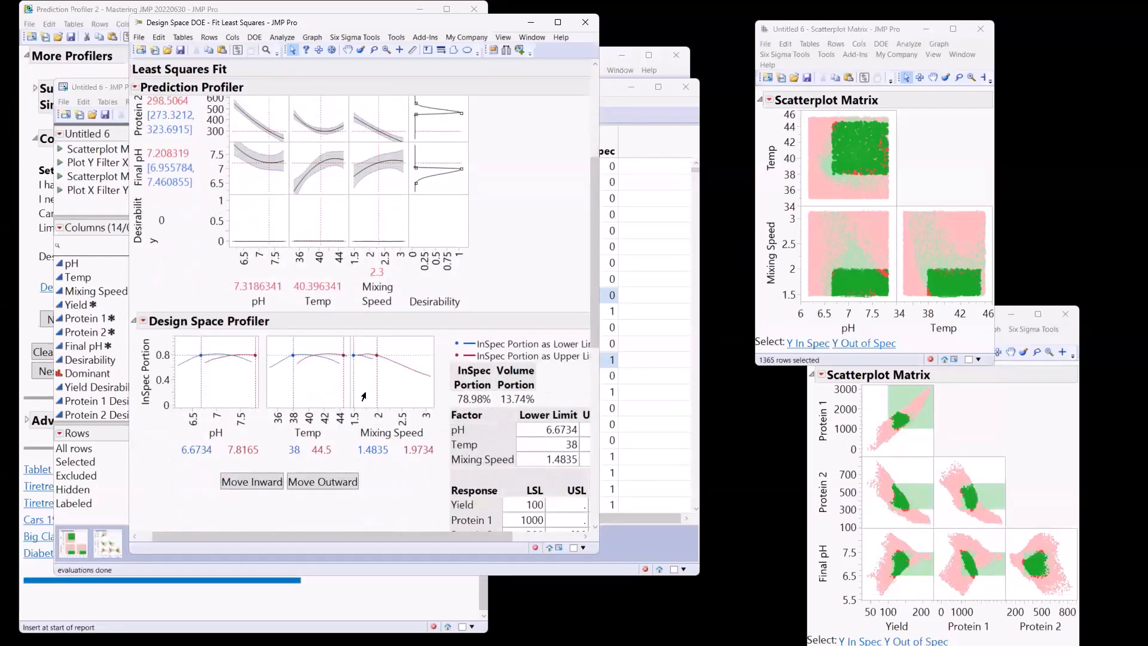
{"action": "left_click", "coordinate": [143, 322]}
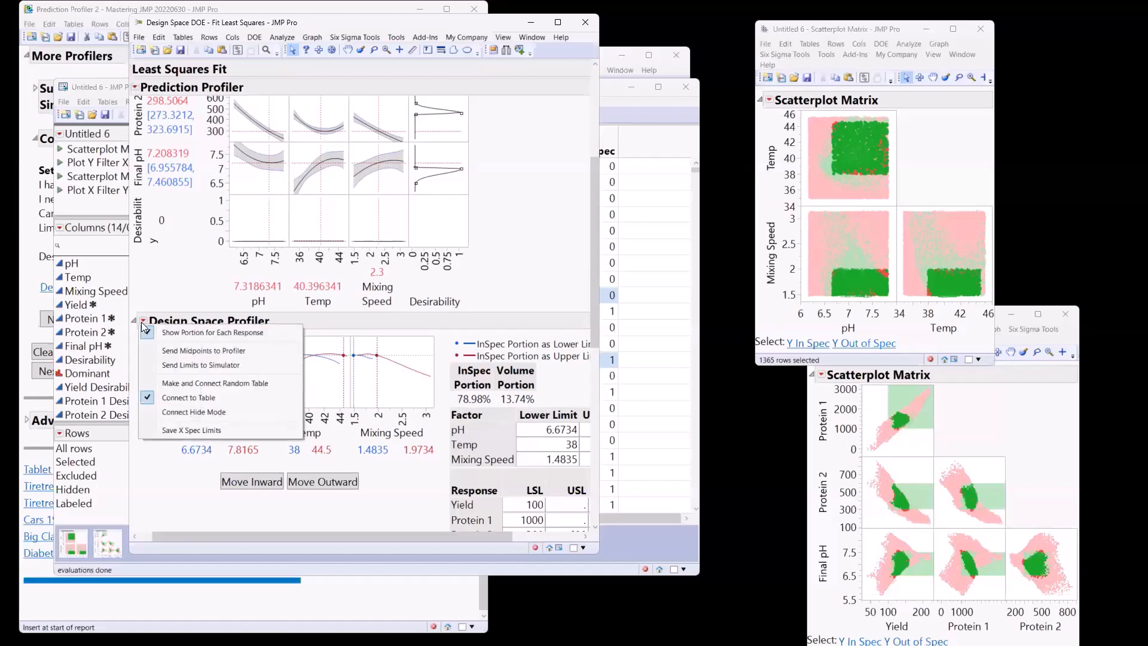
{"action": "left_click", "coordinate": [186, 371]}
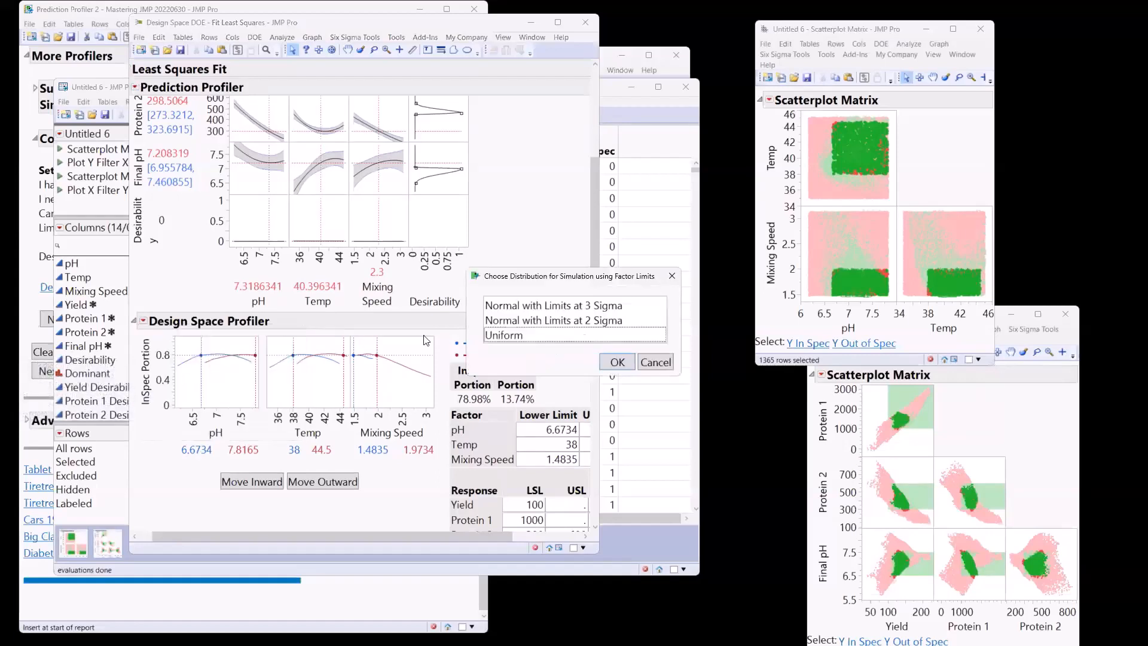
{"action": "left_click", "coordinate": [583, 311]}
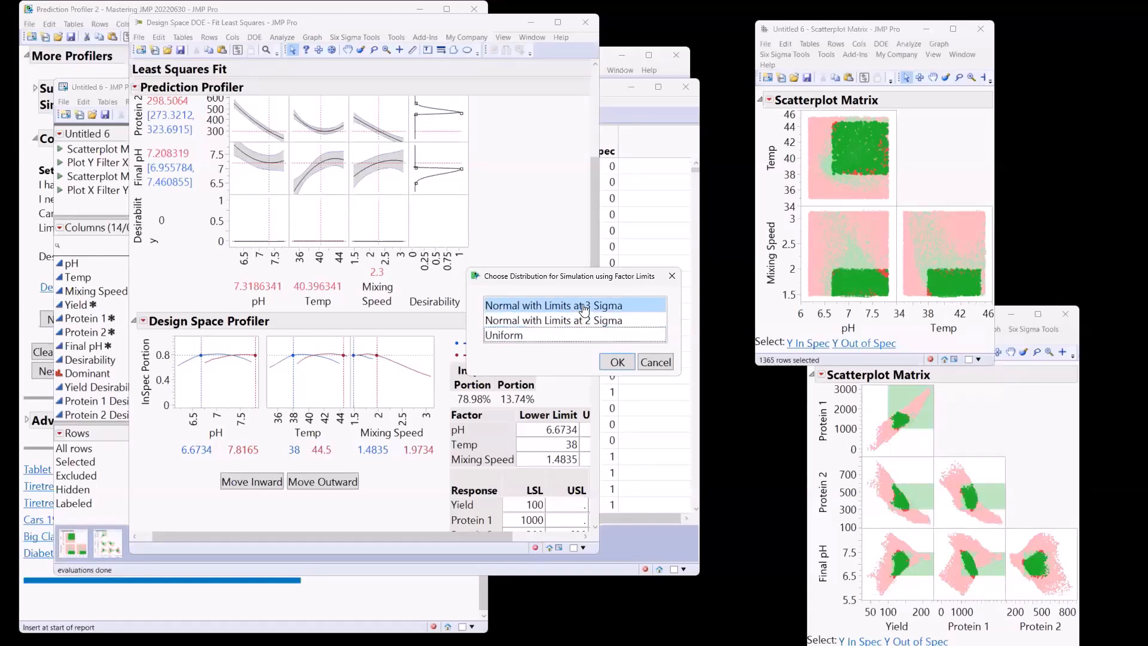
{"action": "left_click", "coordinate": [617, 361]}
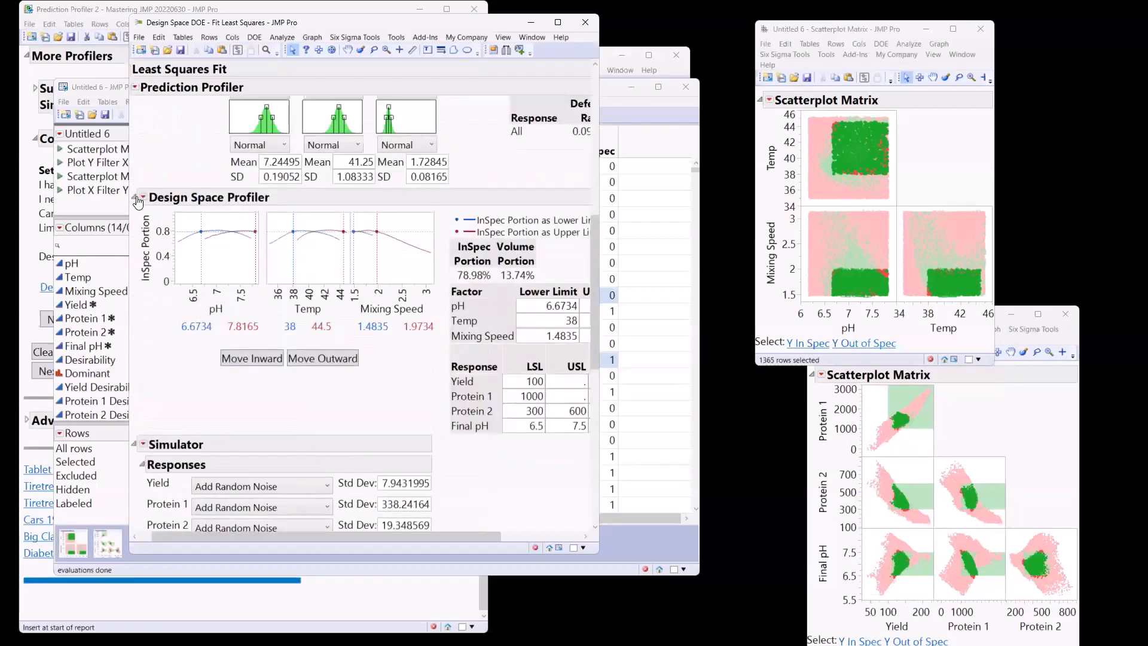
- Send the midpoints of the design space limits to the Prediction Profiler and review the simulated response distributions
{"action": "left_click", "coordinate": [144, 197]}
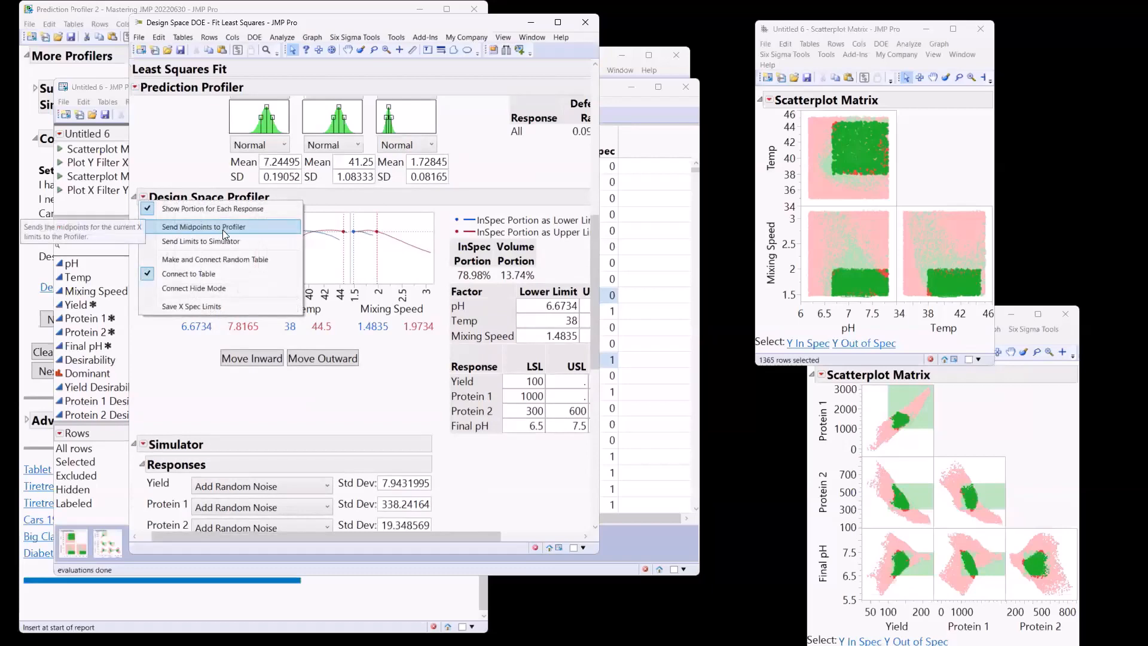
{"action": "left_click", "coordinate": [258, 226]}
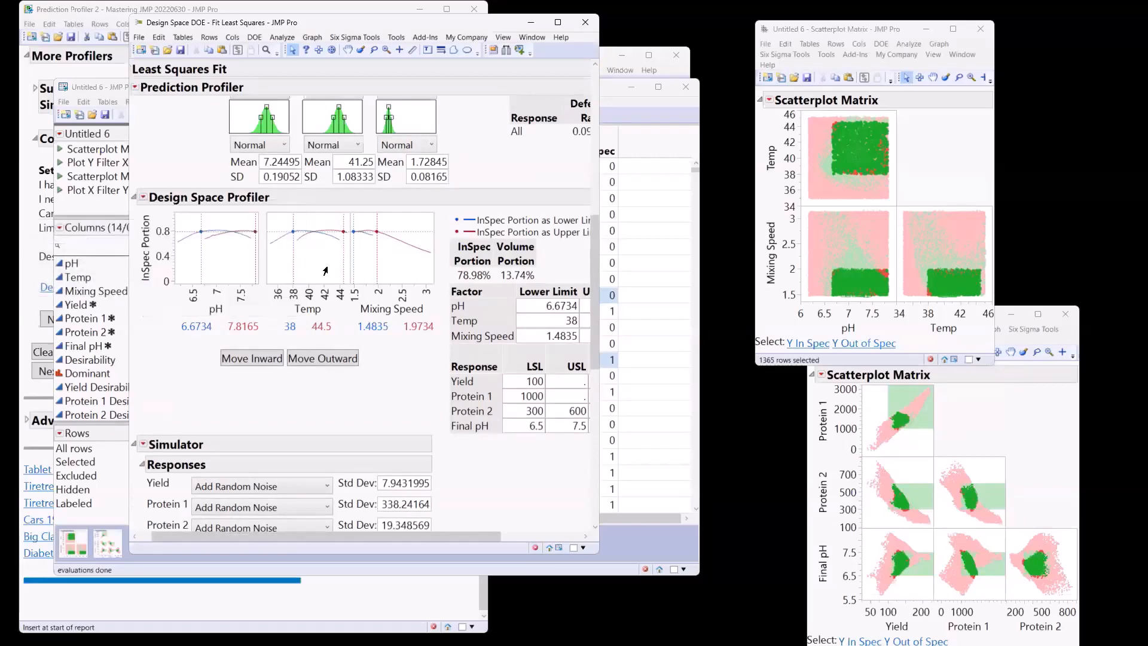
{"action": "scroll", "coordinate": [374, 317], "scroll_direction": "up", "scroll_amount": 10}
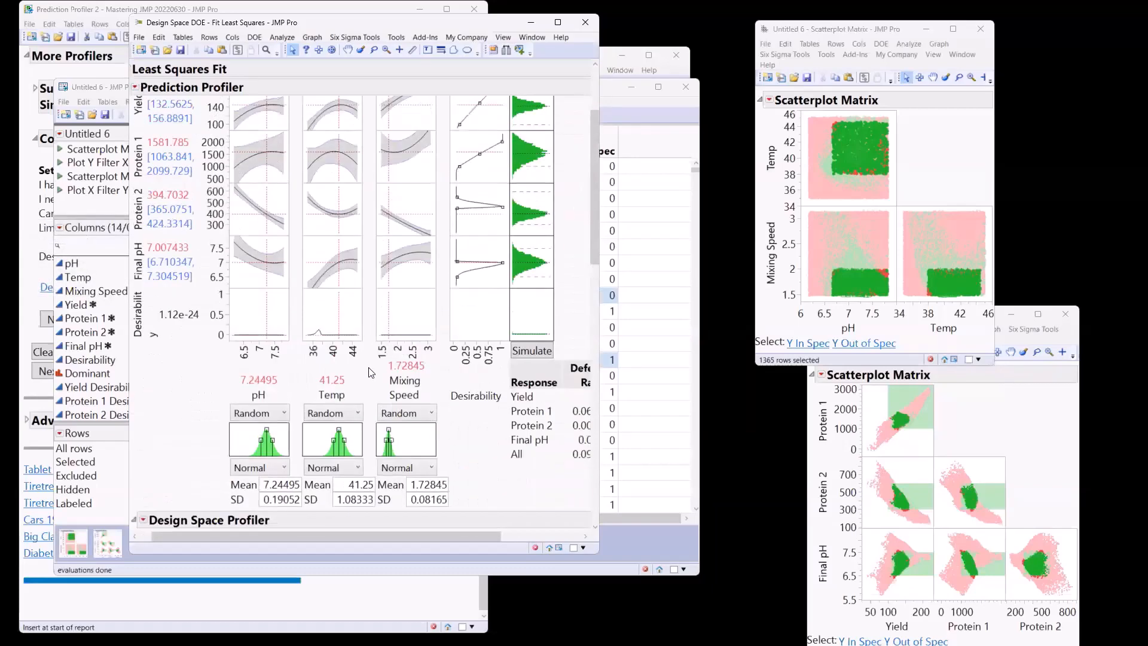
{"action": "scroll", "coordinate": [378, 386], "scroll_direction": "up", "scroll_amount": 1}
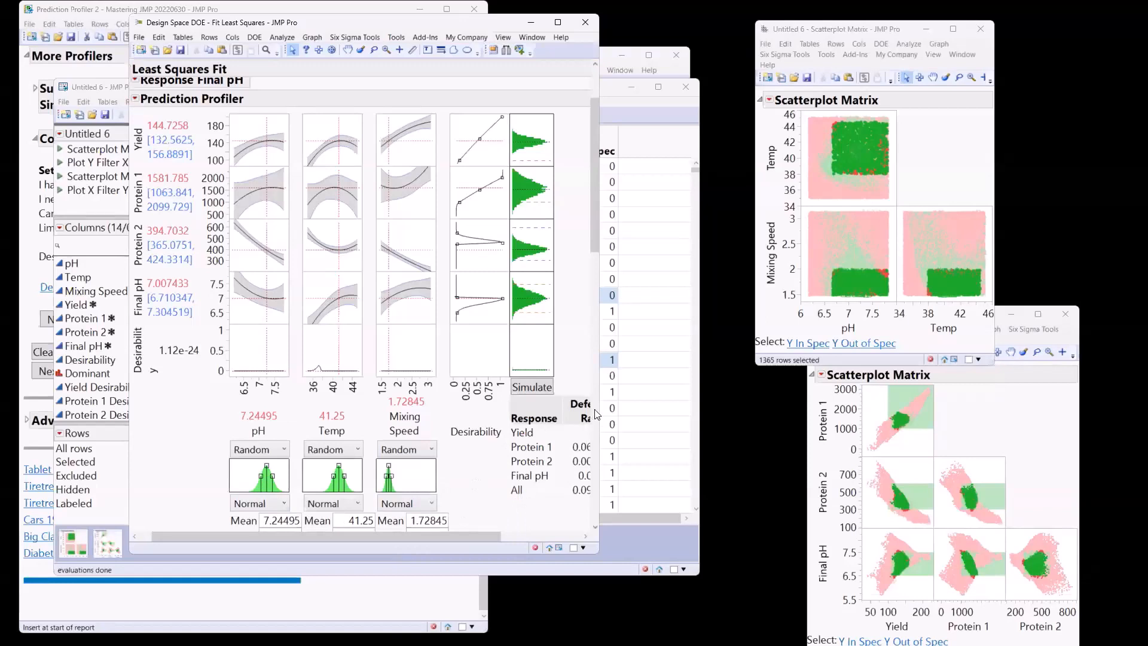
- Widen the Fit Least Squares report to show the full defect rate table, rerun the simulation, and return to the Prediction Profiler 2 journal
{"action": "left_click_drag", "start_coordinate": [600, 409], "coordinate": [742, 409]}
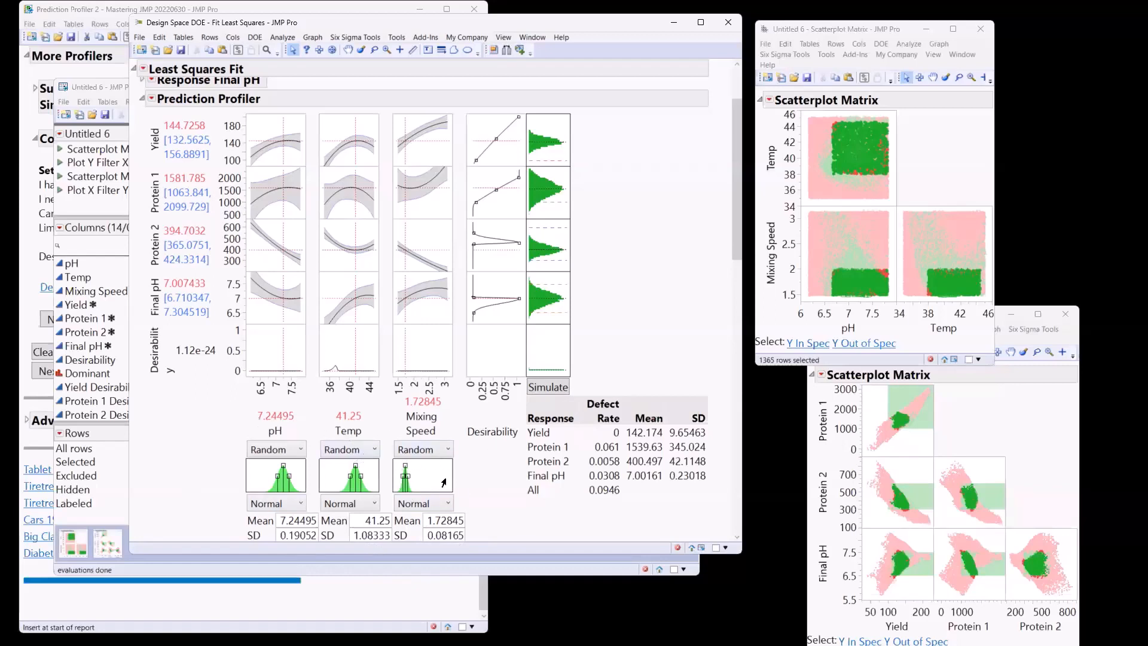
{"action": "scroll", "coordinate": [460, 480], "scroll_direction": "down", "scroll_amount": 1}
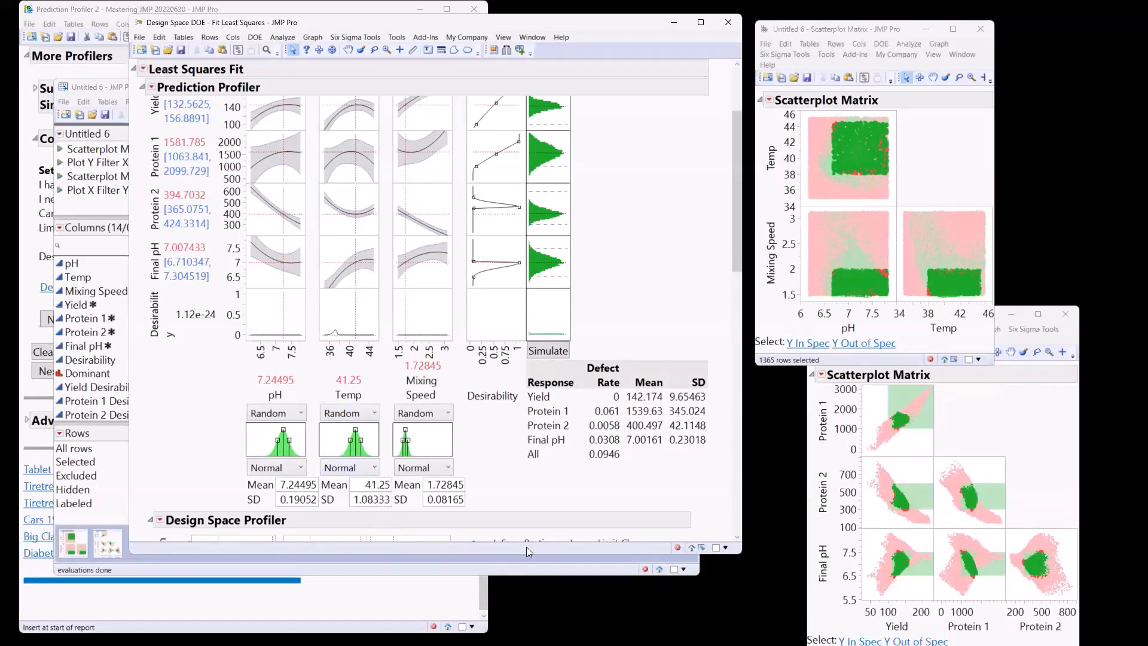
{"action": "left_click", "coordinate": [556, 353]}
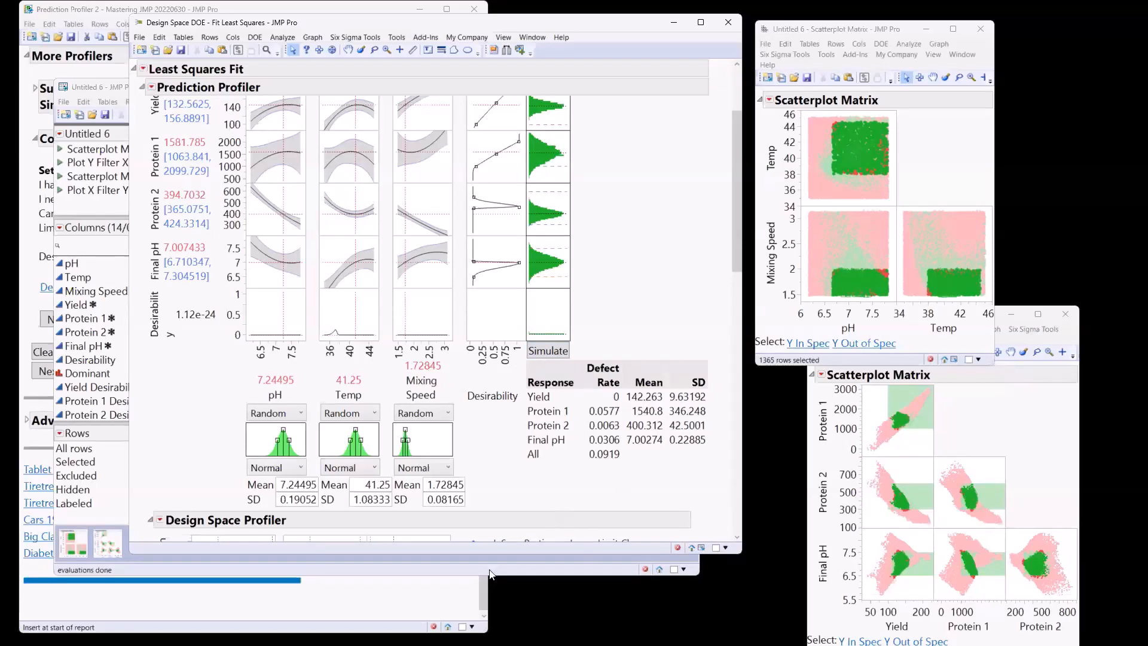
{"action": "left_click", "coordinate": [412, 603]}
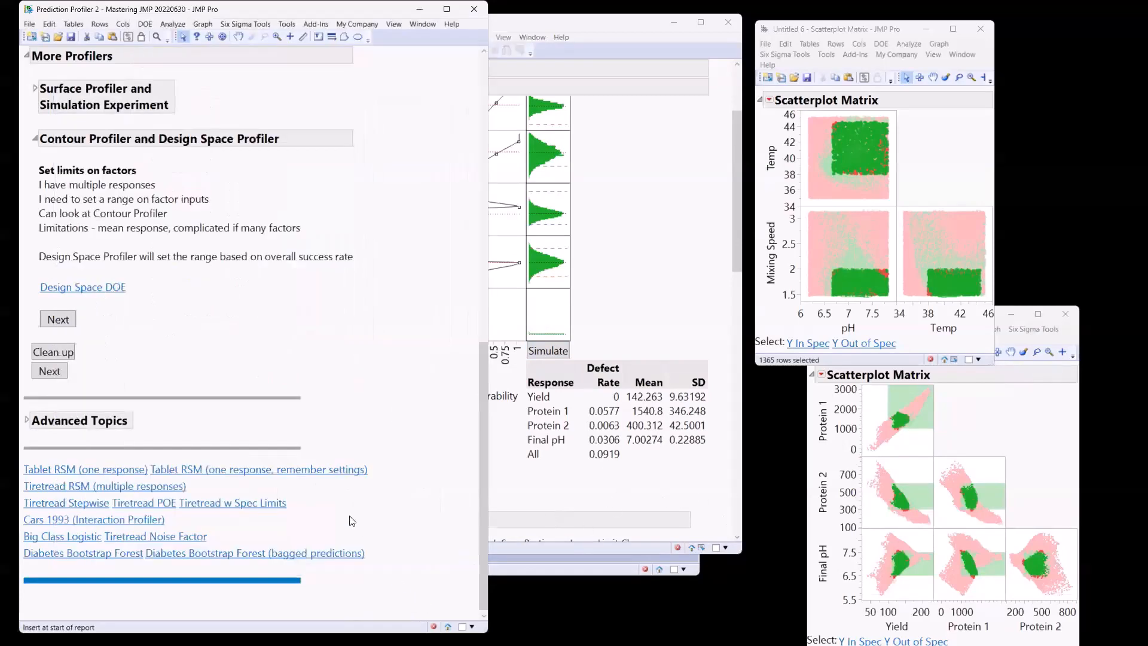